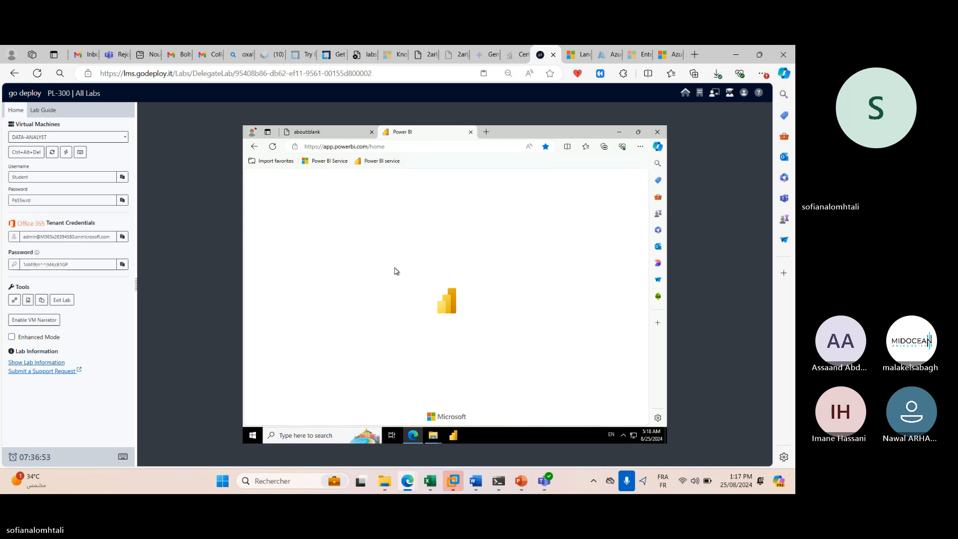
Reconnect the VM in enhanced mode, sign in with the VM password, and show the lab guide's publishing steps.
click(43, 110)
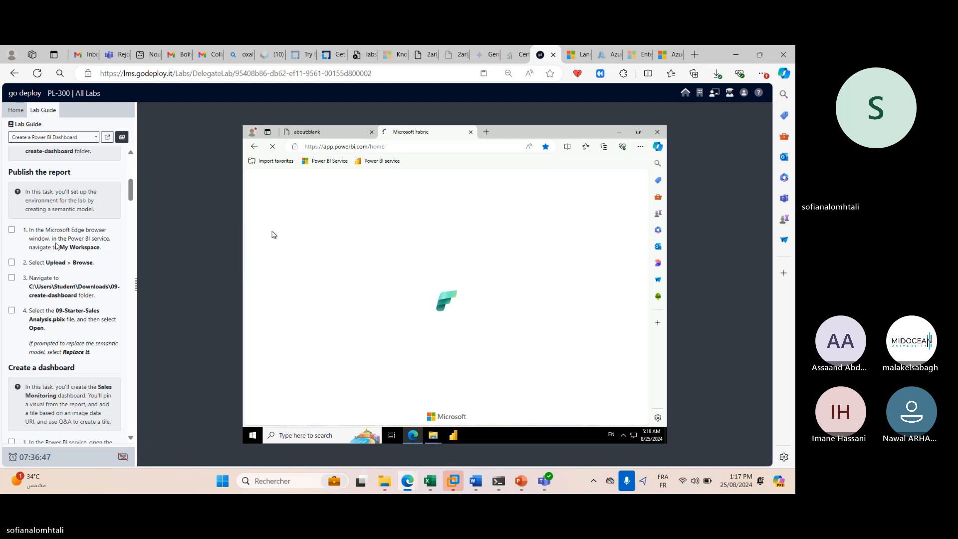
click(16, 111)
click(11, 337)
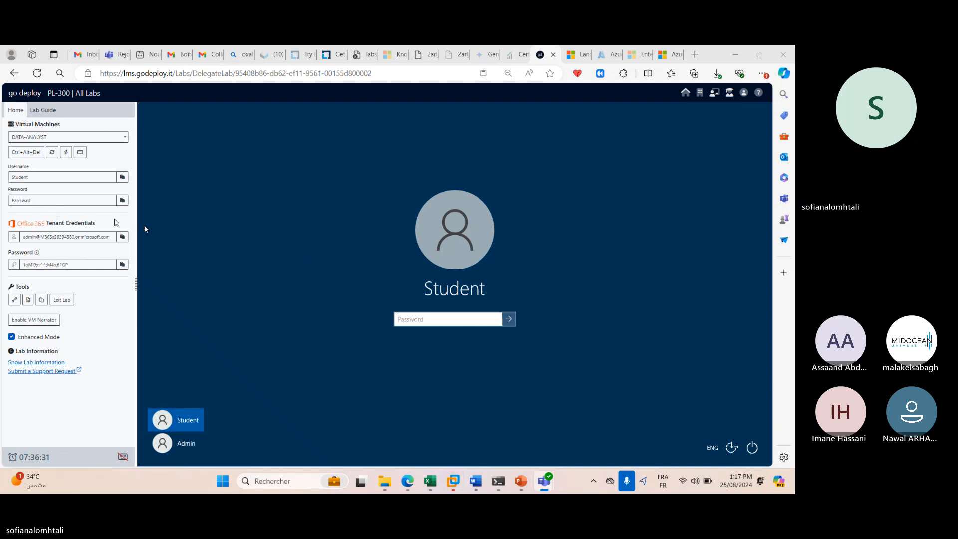
click(122, 200)
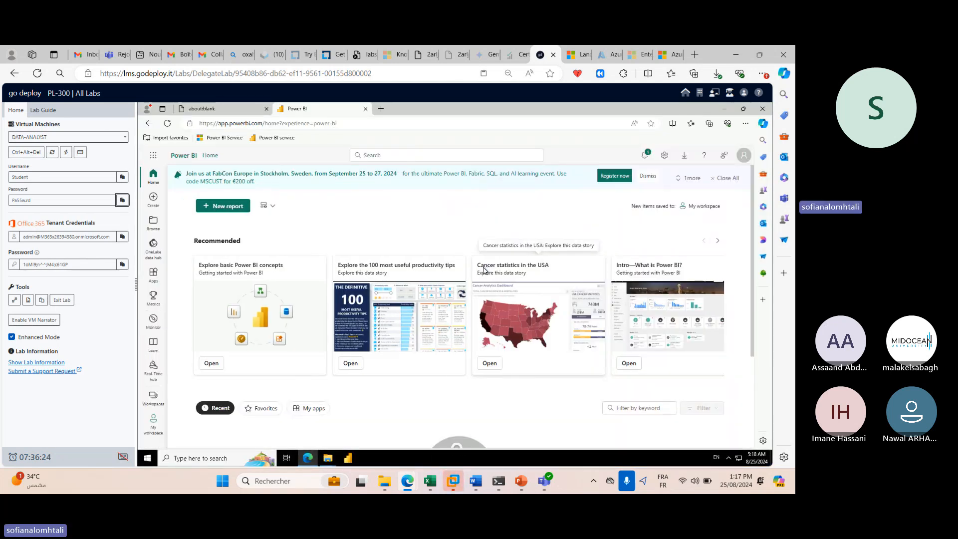
click(43, 109)
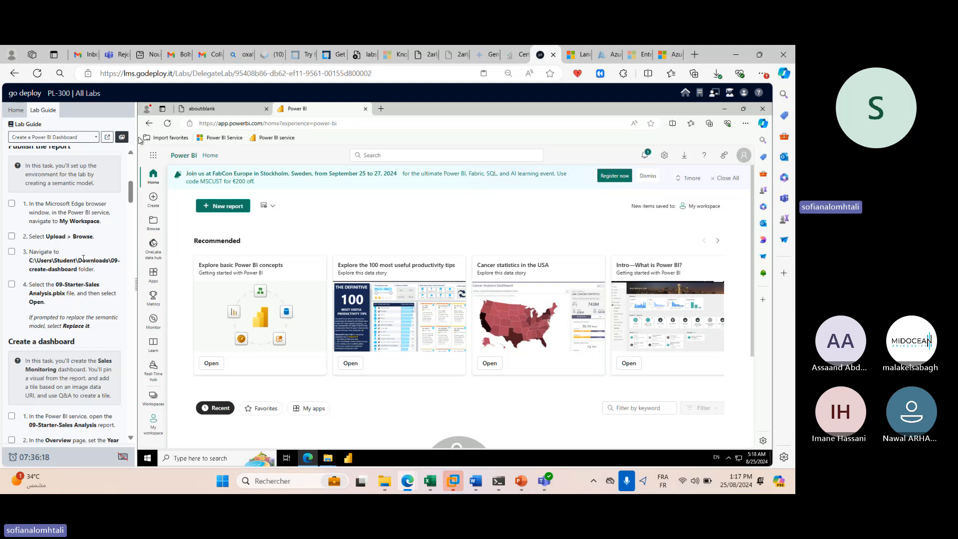
Go to My workspace, dismiss both task-flow tips, and show the Upload options.
click(161, 404)
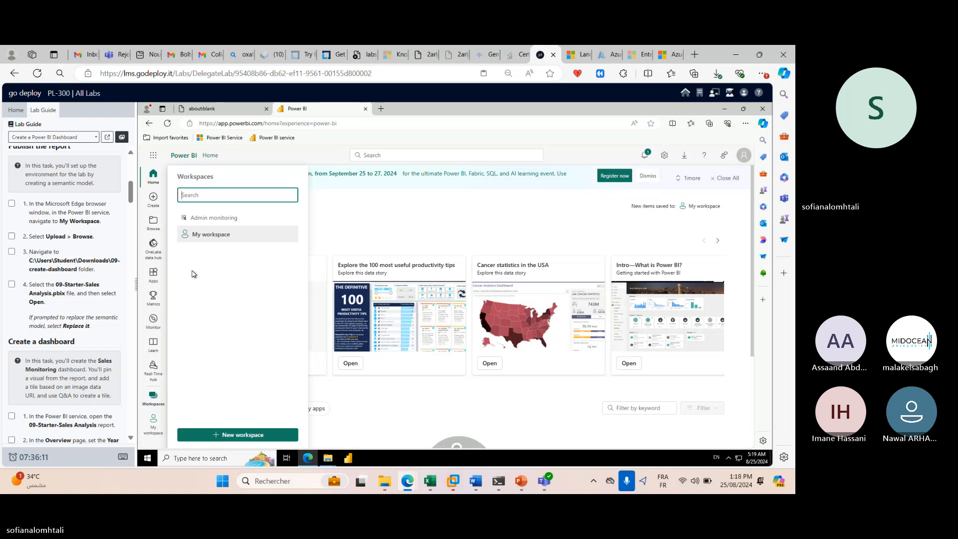
click(236, 241)
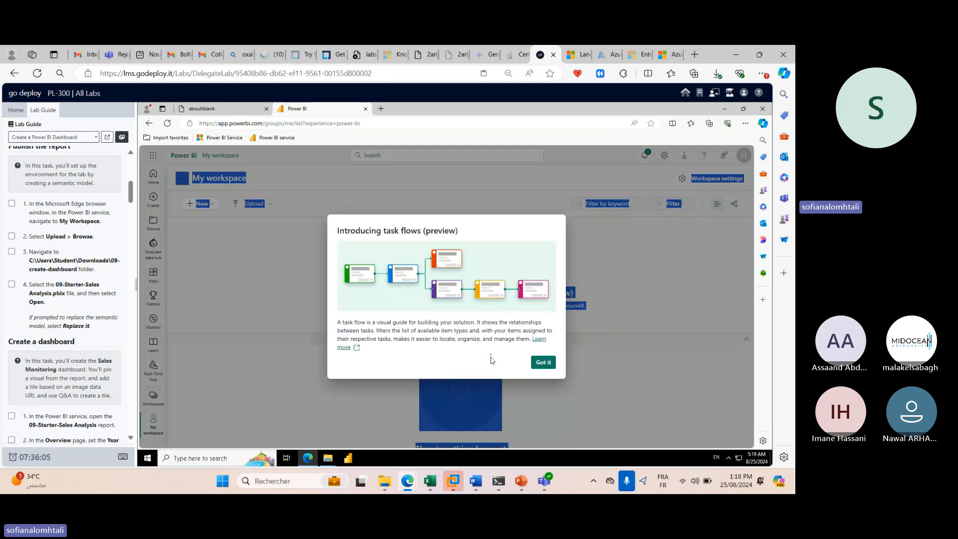
click(544, 361)
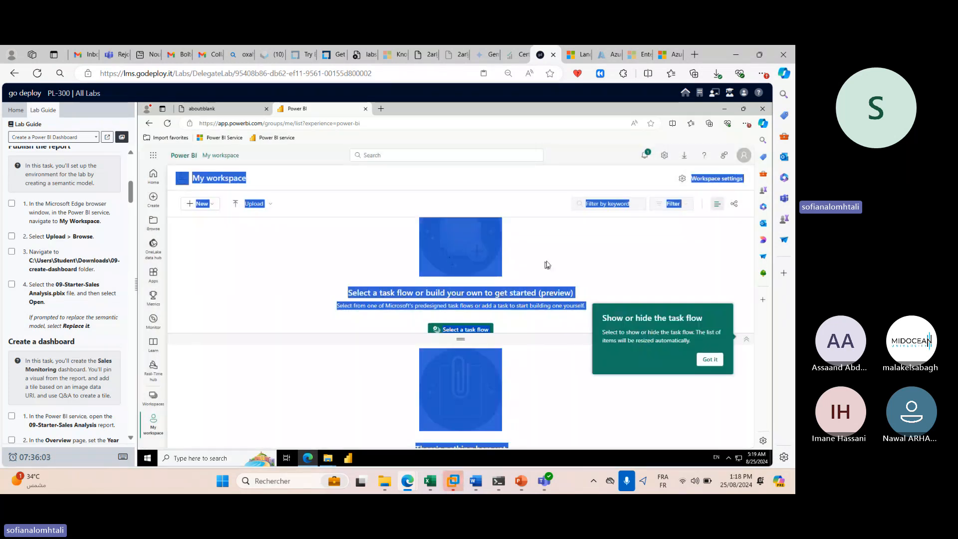
click(709, 360)
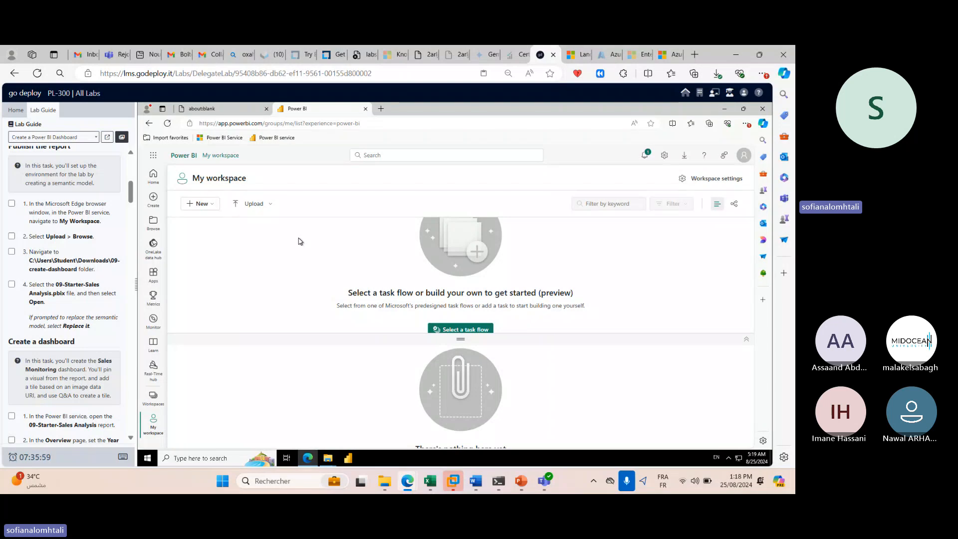
click(258, 209)
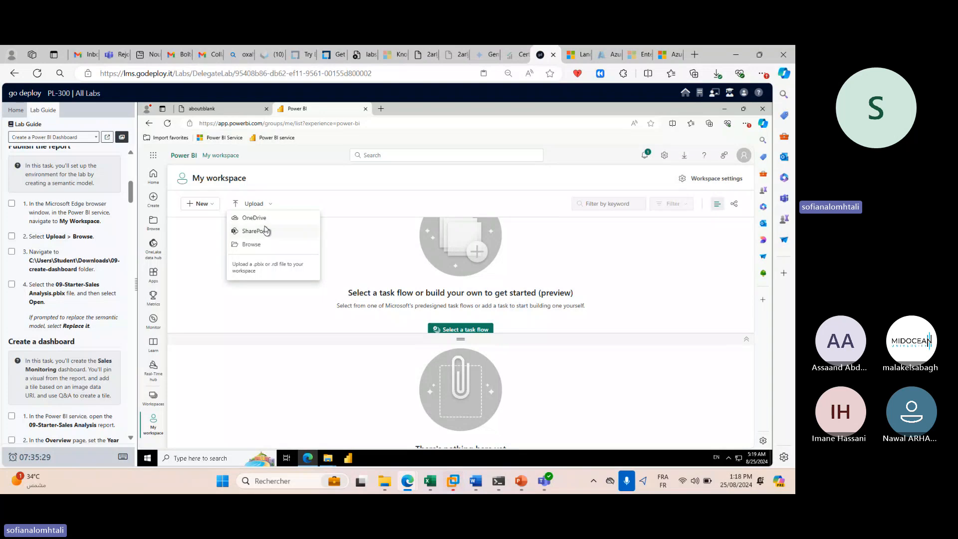
Upload 09-Starter-Sales Analysis.pbix from Downloads\09-create-dashboard into My workspace.
click(245, 246)
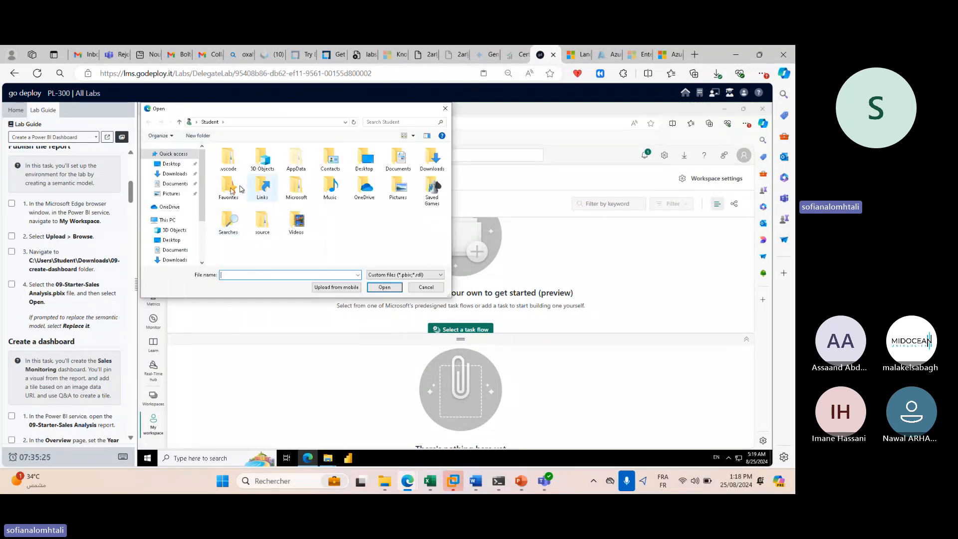
click(174, 173)
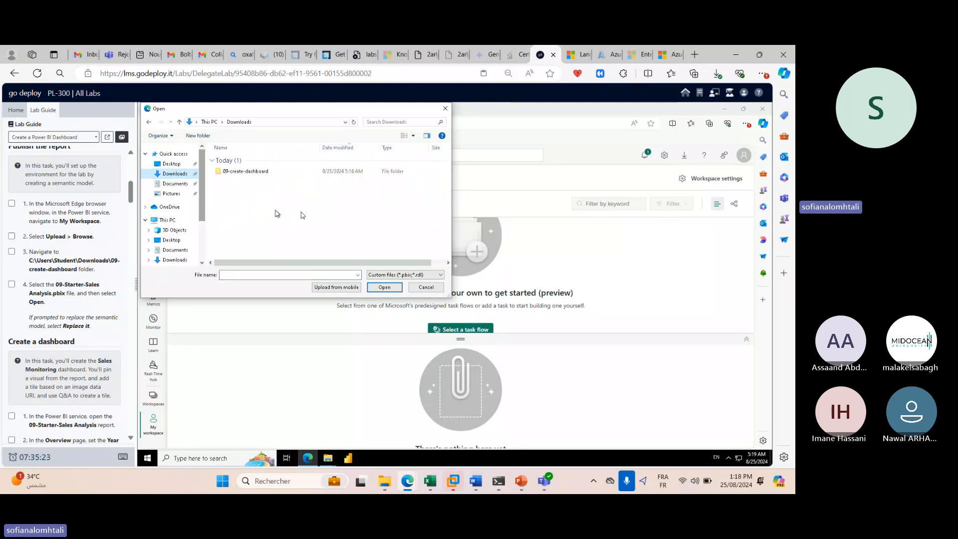
click(268, 173)
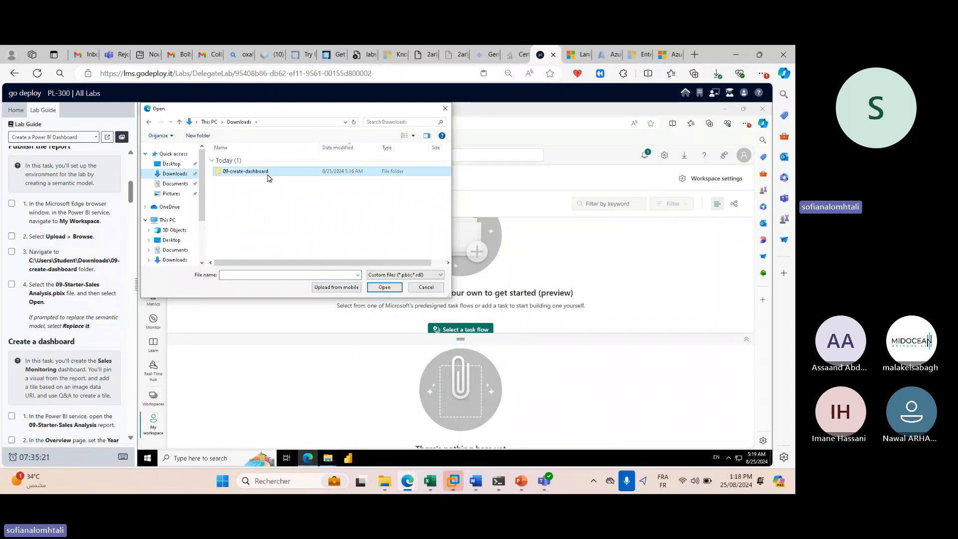
double_click(269, 173)
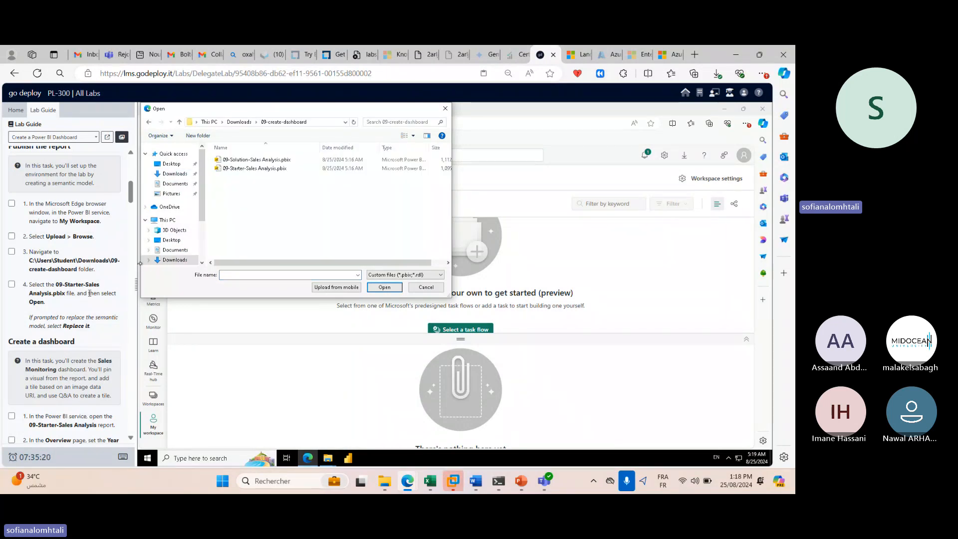
click(255, 169)
click(384, 287)
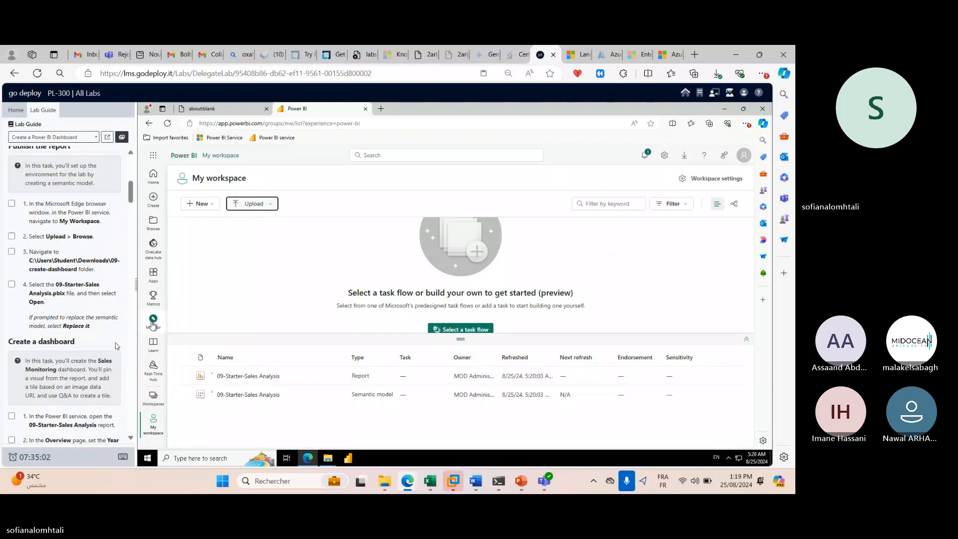
Open the 09-Starter-Sales Analysis report, dismiss the PowerPoint tip, and confirm the Year slicer shows FY2020.
click(731, 389)
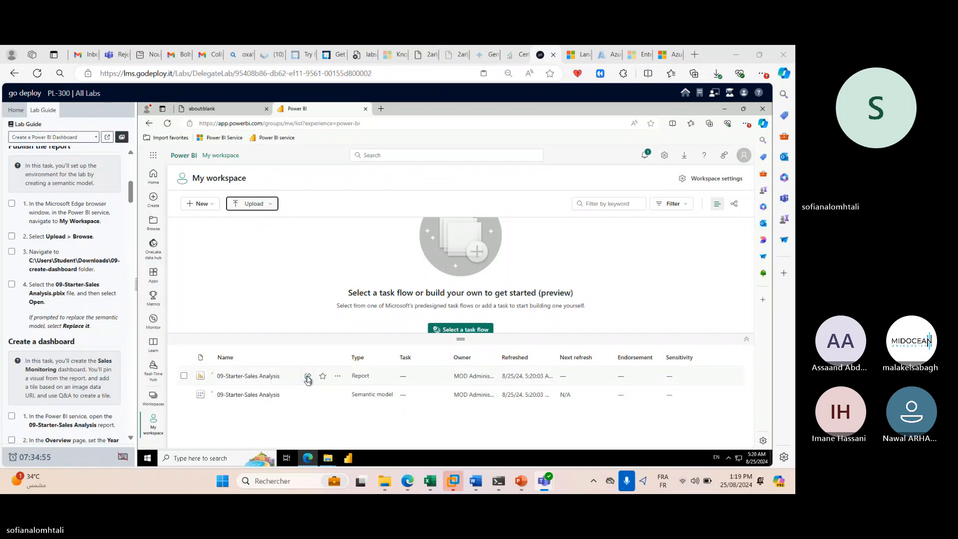
click(278, 376)
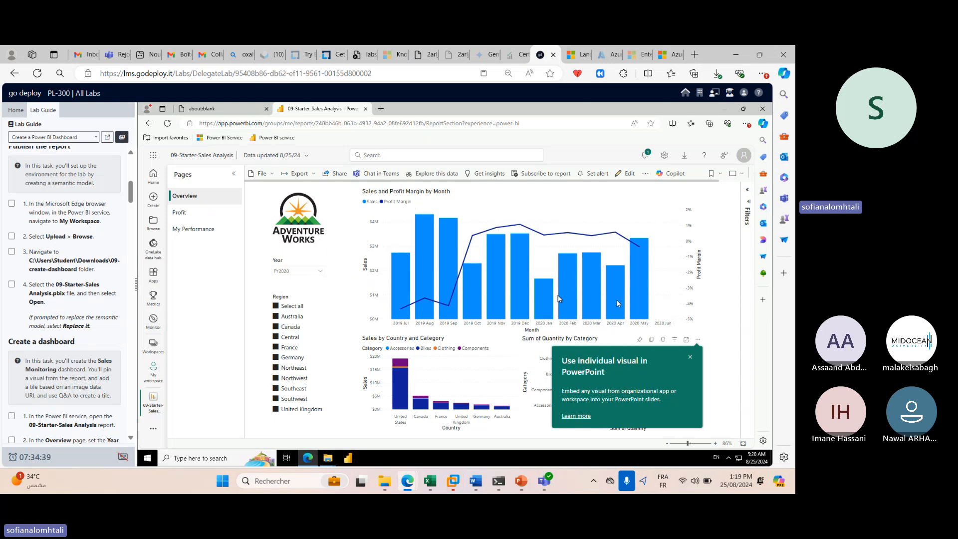
click(689, 358)
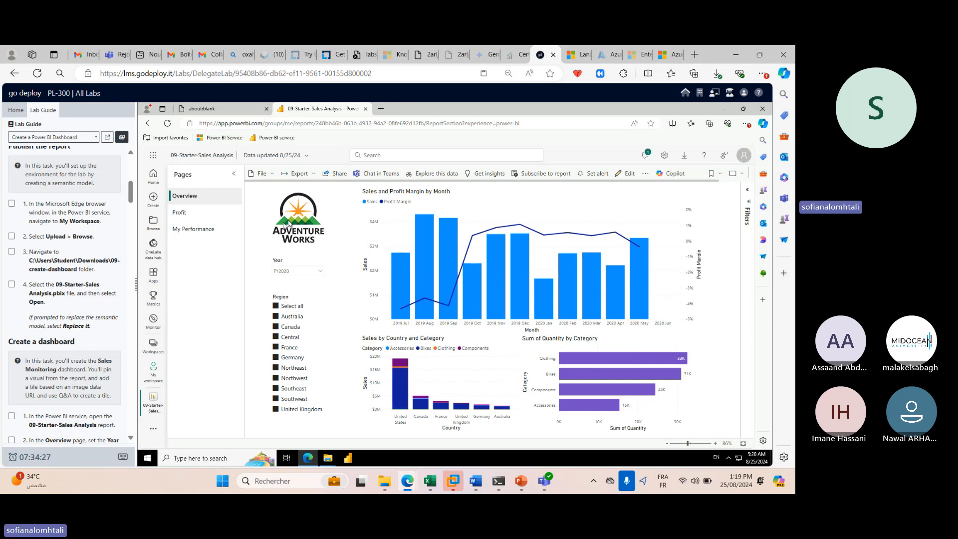
click(319, 275)
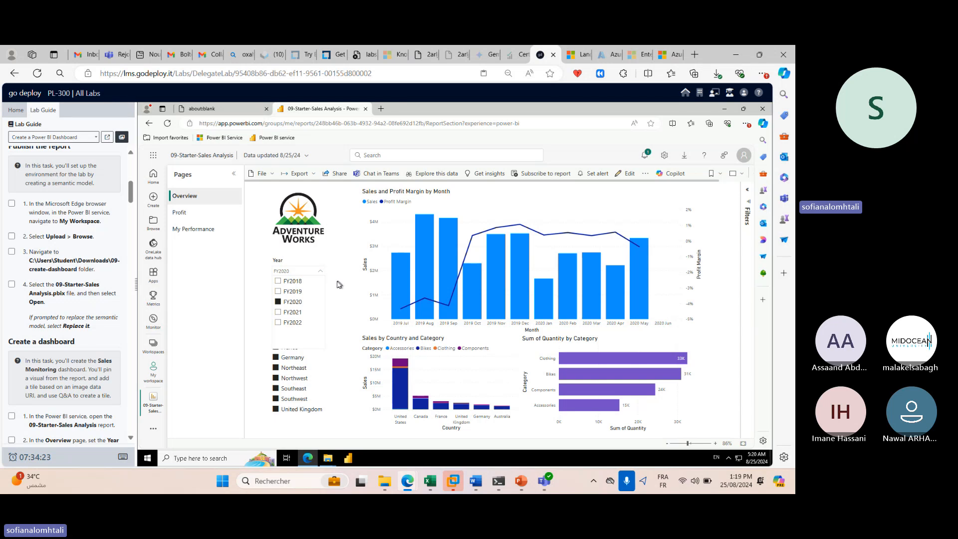
click(338, 285)
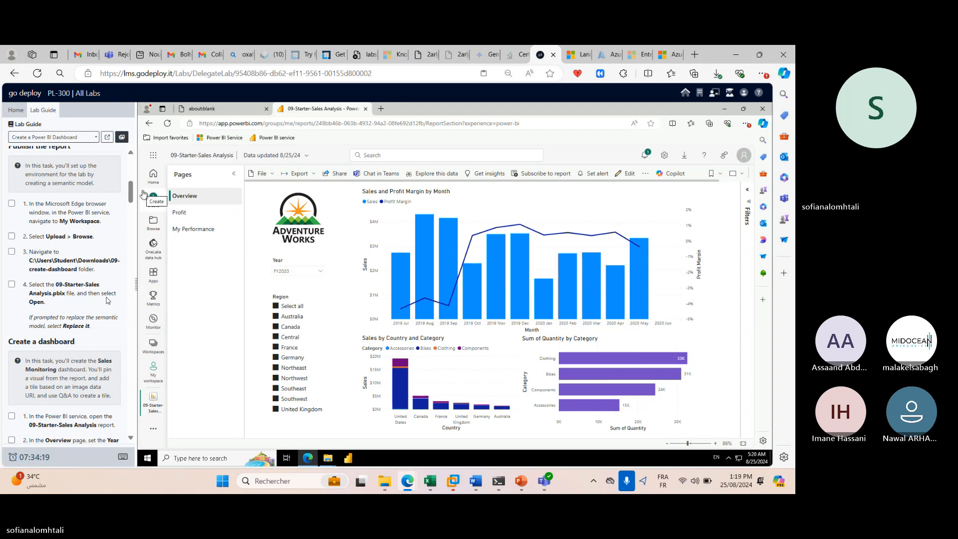
scroll(89, 309, down, 1)
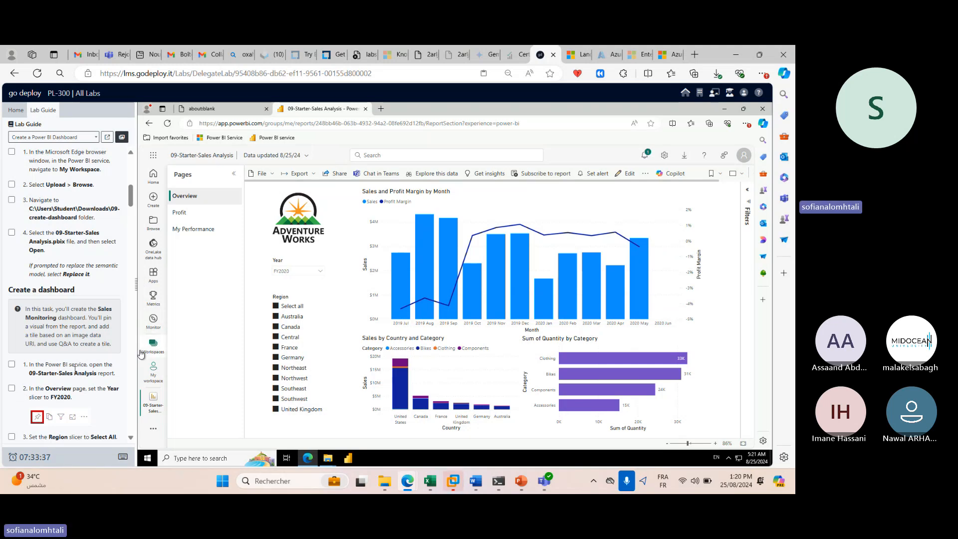
scroll(92, 331, down, 2)
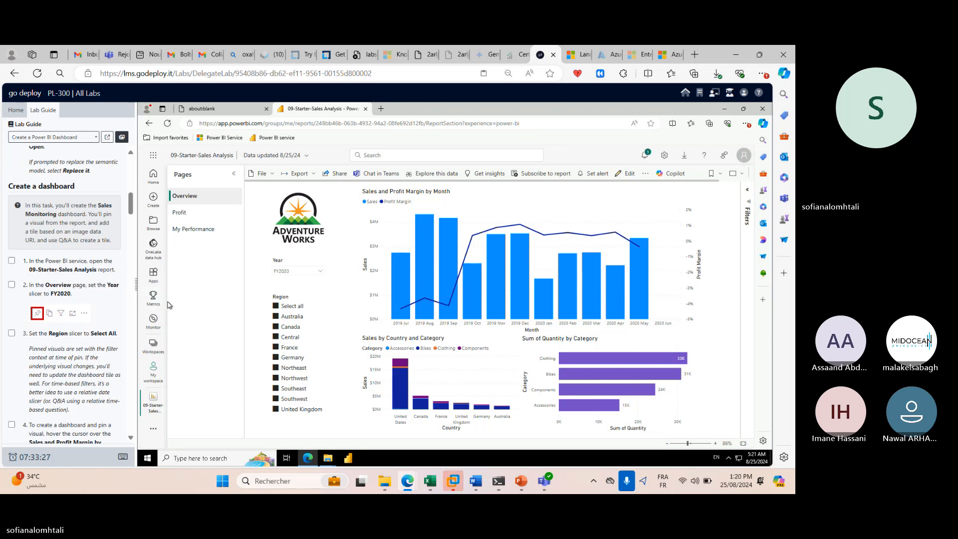
click(320, 271)
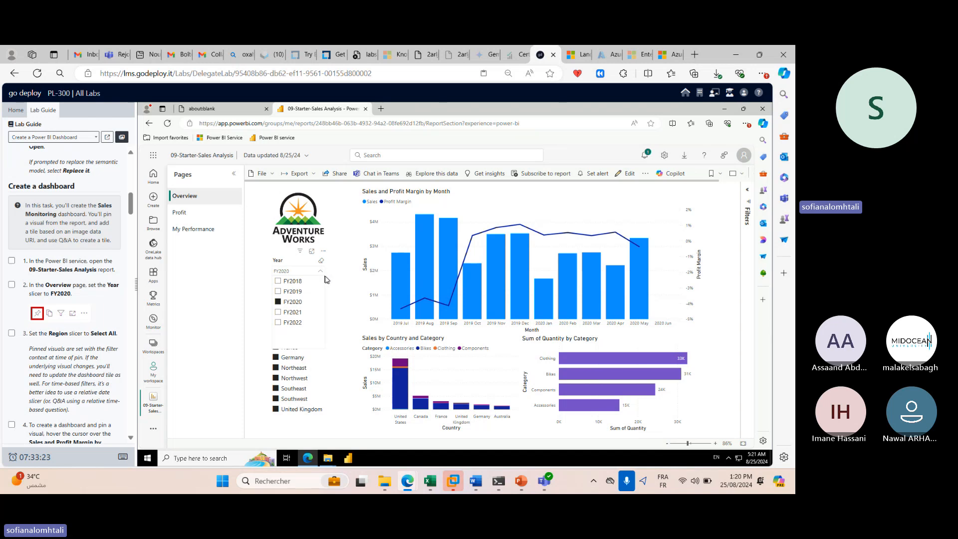
click(354, 298)
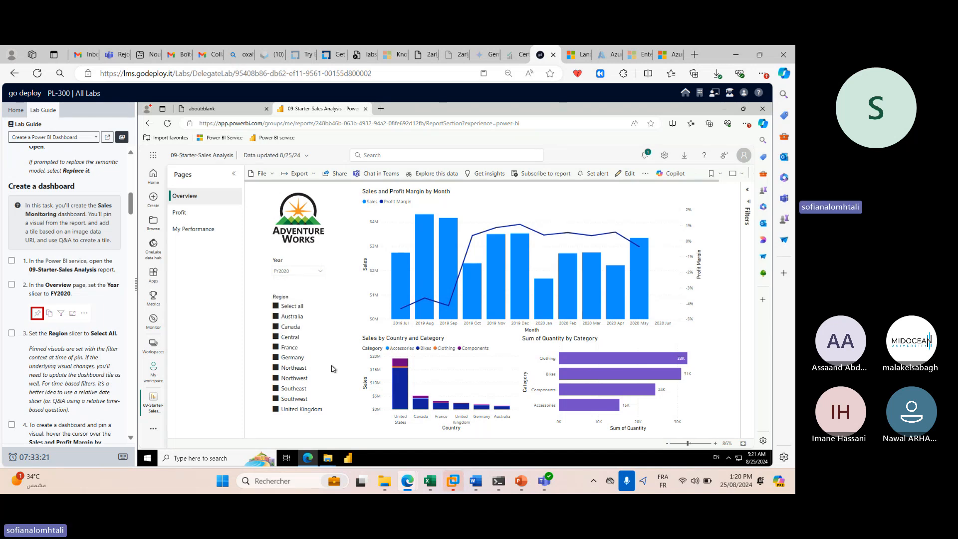
click(275, 308)
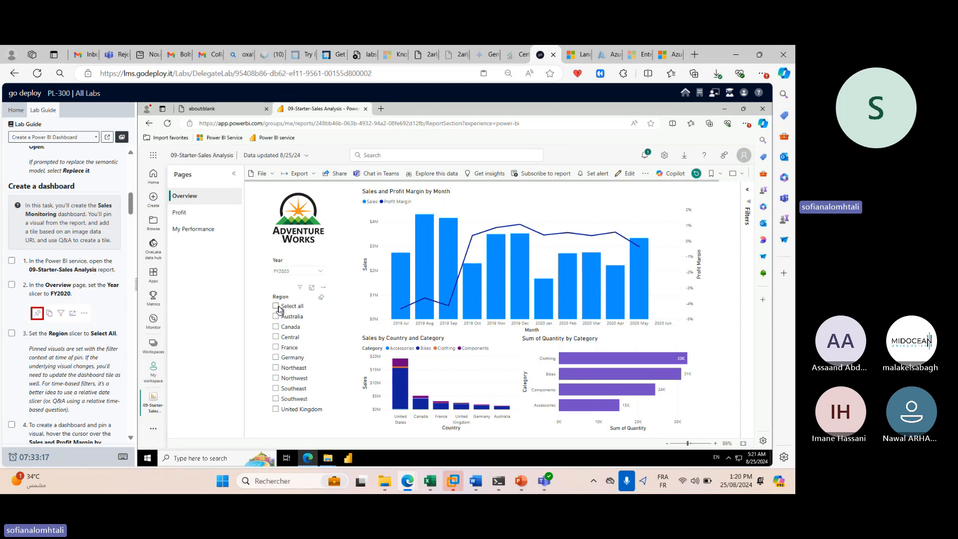
click(278, 307)
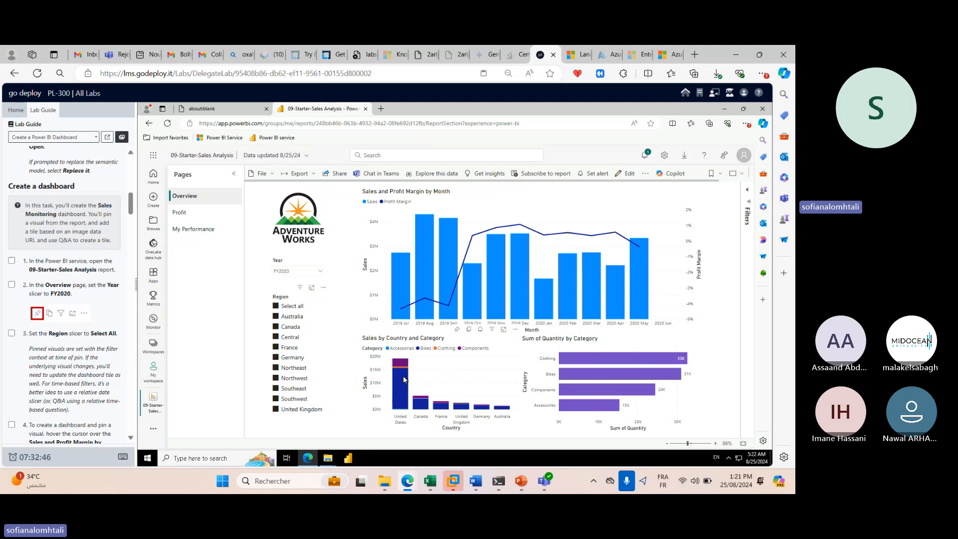
mouse_move(404, 380)
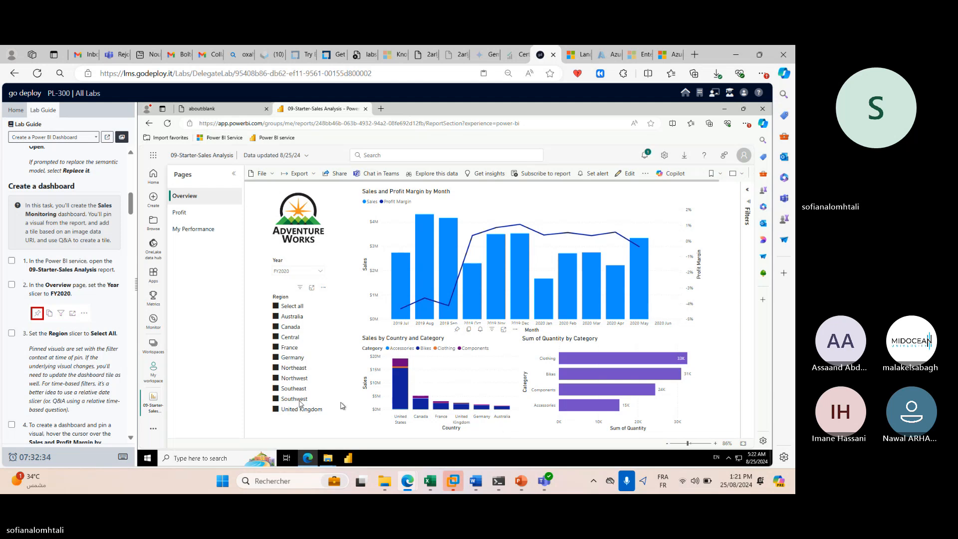
scroll(53, 383, down, 1)
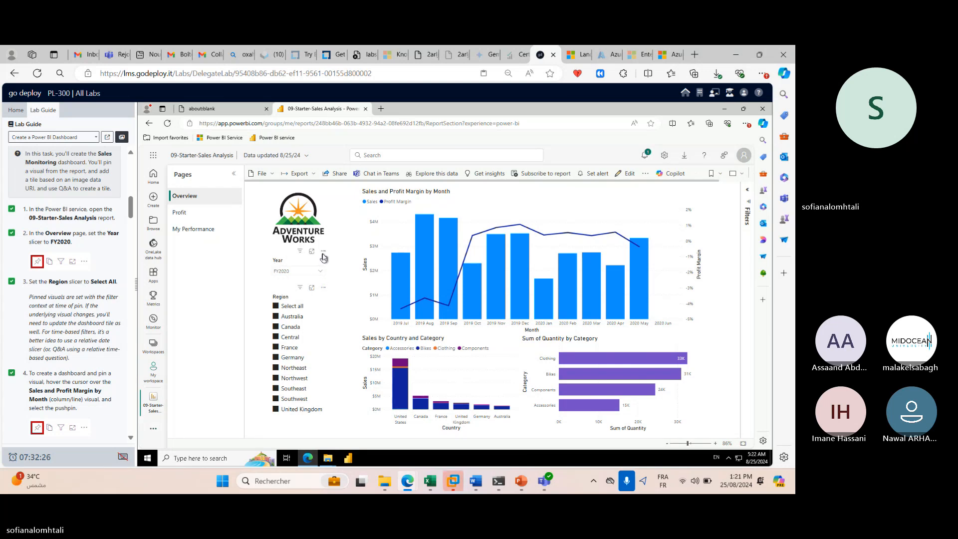
click(323, 253)
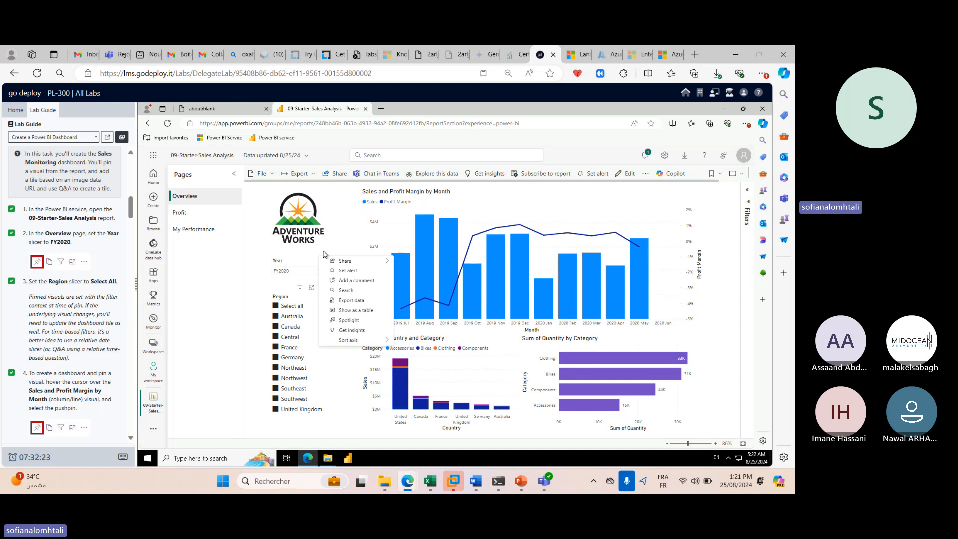
Close the visual's context menu and show the report's More options menu.
scroll(116, 346, down, 2)
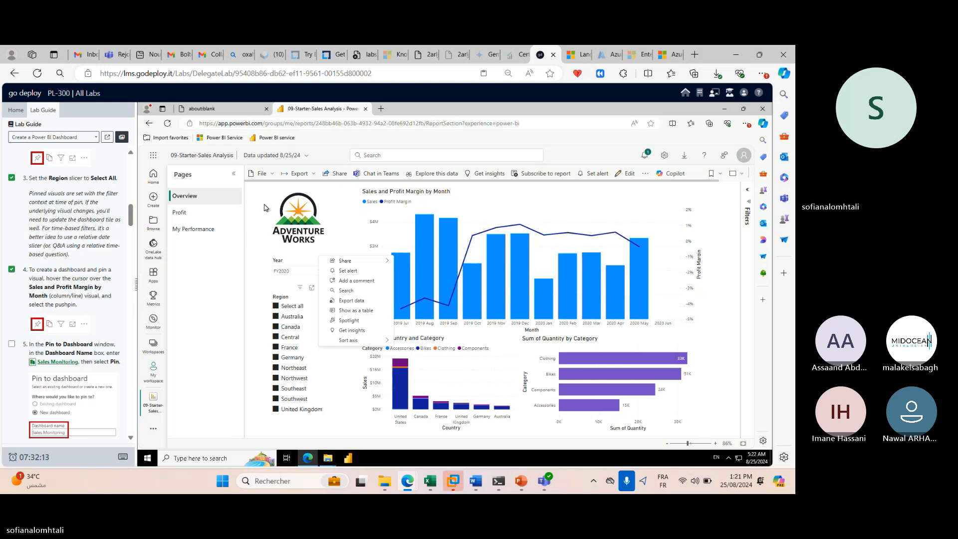
click(215, 258)
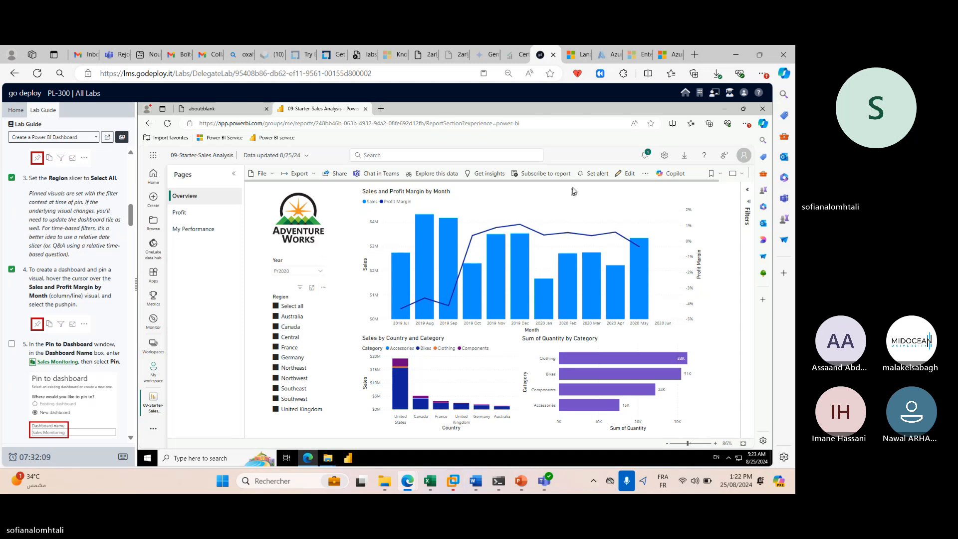
click(646, 174)
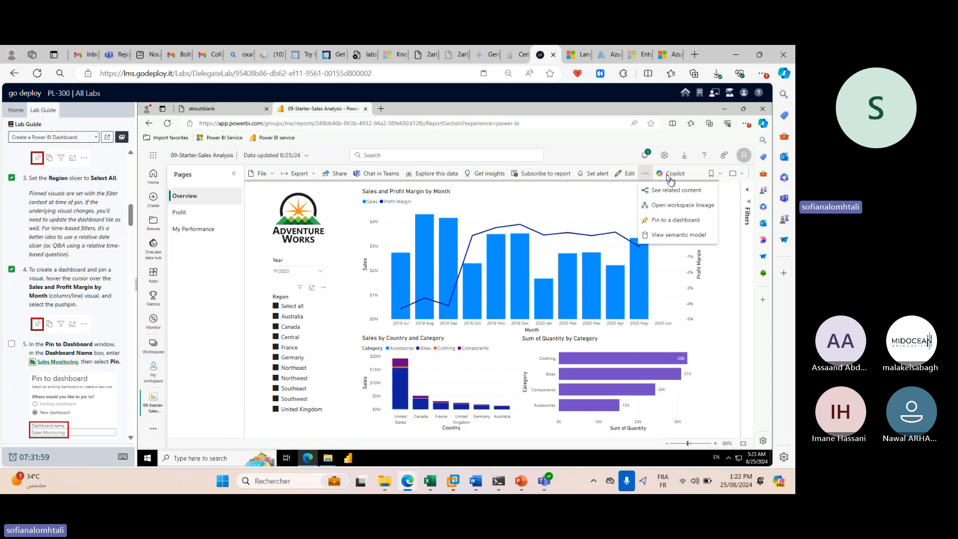
Pin the Overview page live to a new dashboard named 'sales monitoring'.
click(683, 224)
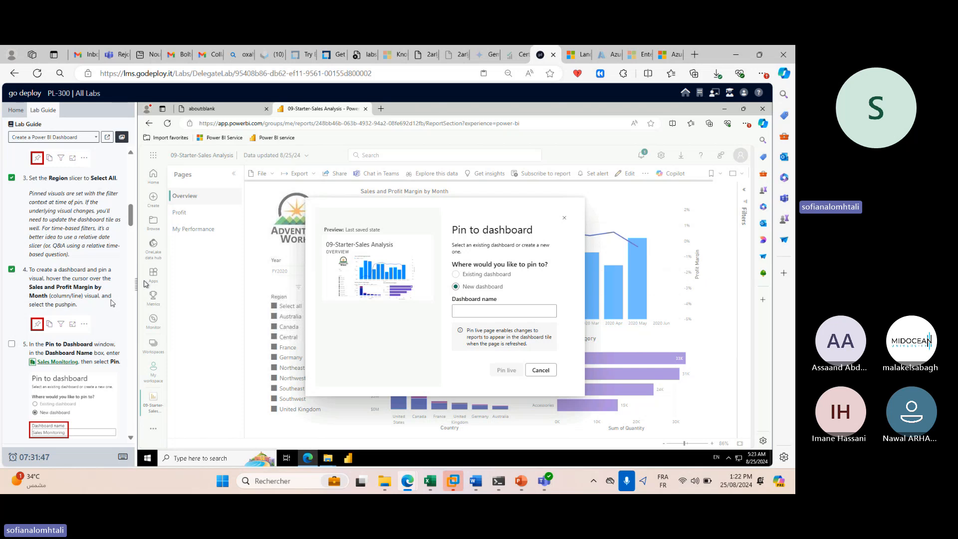
click(493, 313)
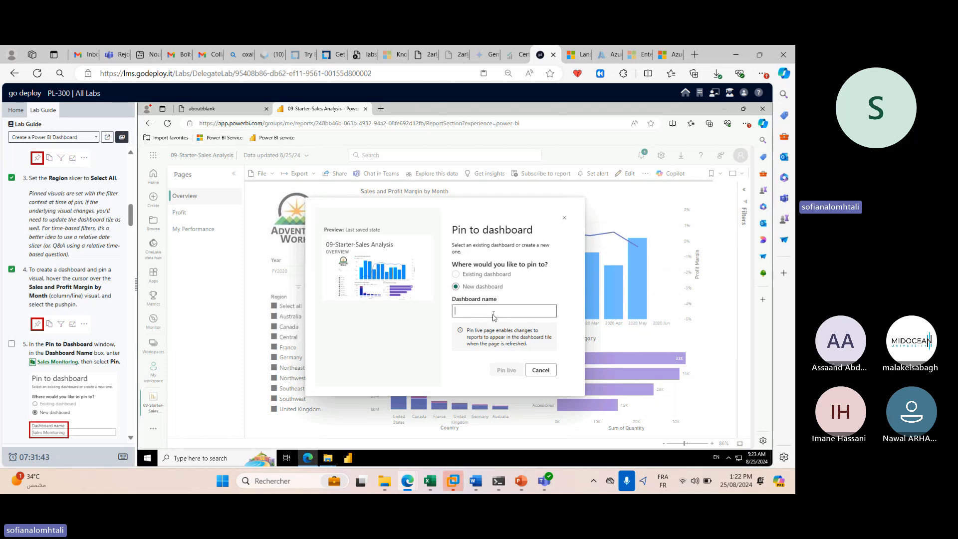
text(sales)
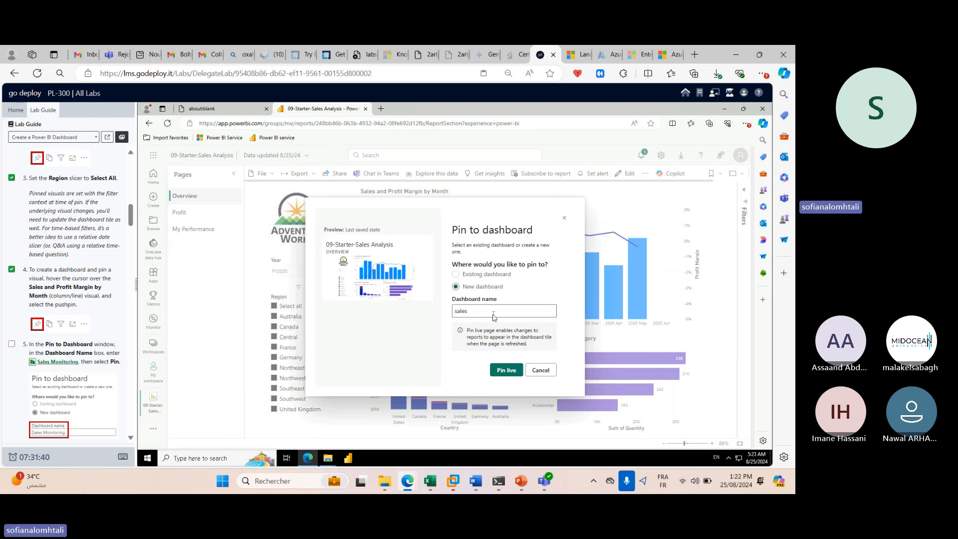
text( monitor)
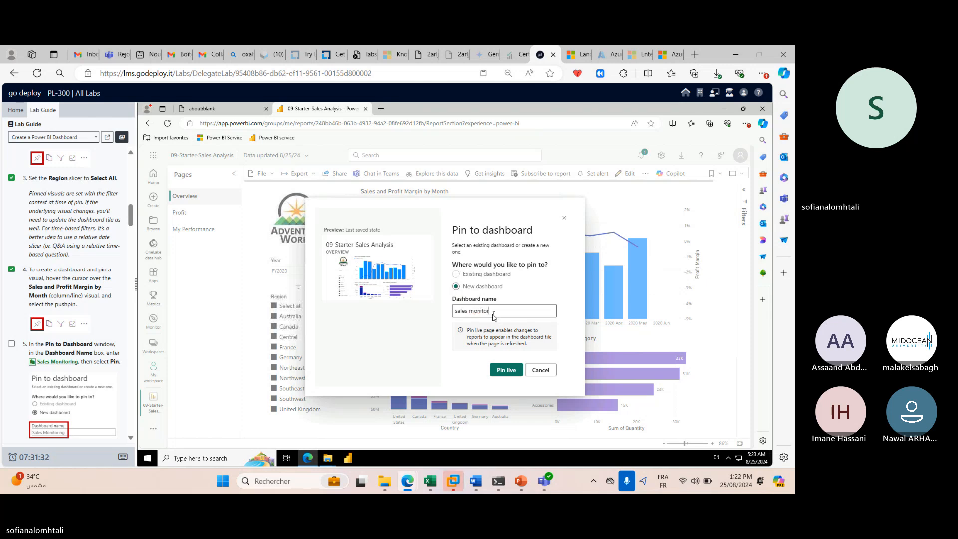
text(ing)
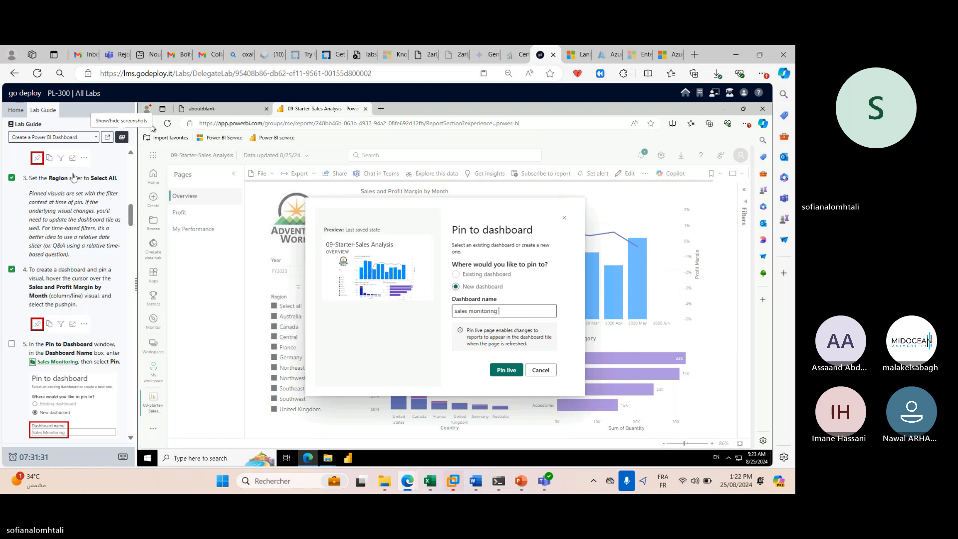
scroll(45, 230, down, 2)
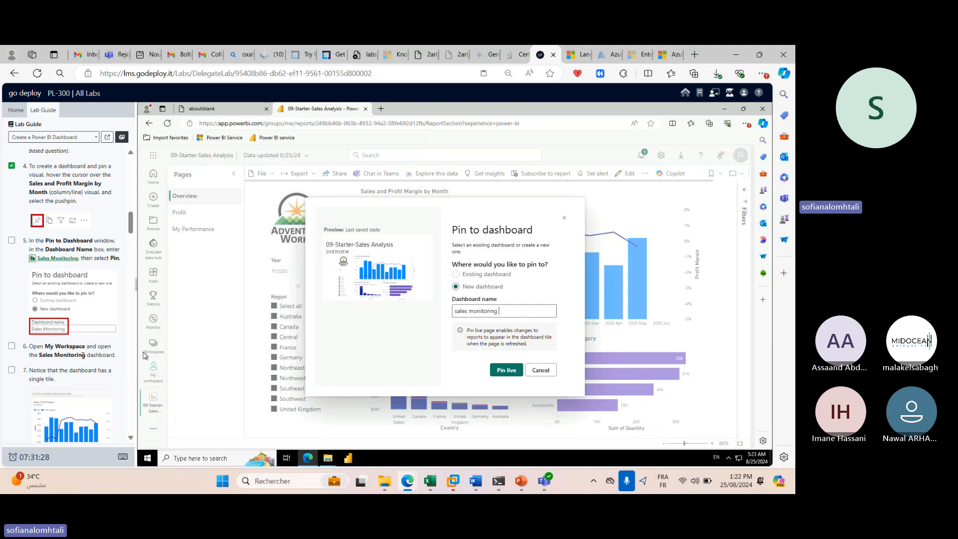
click(495, 374)
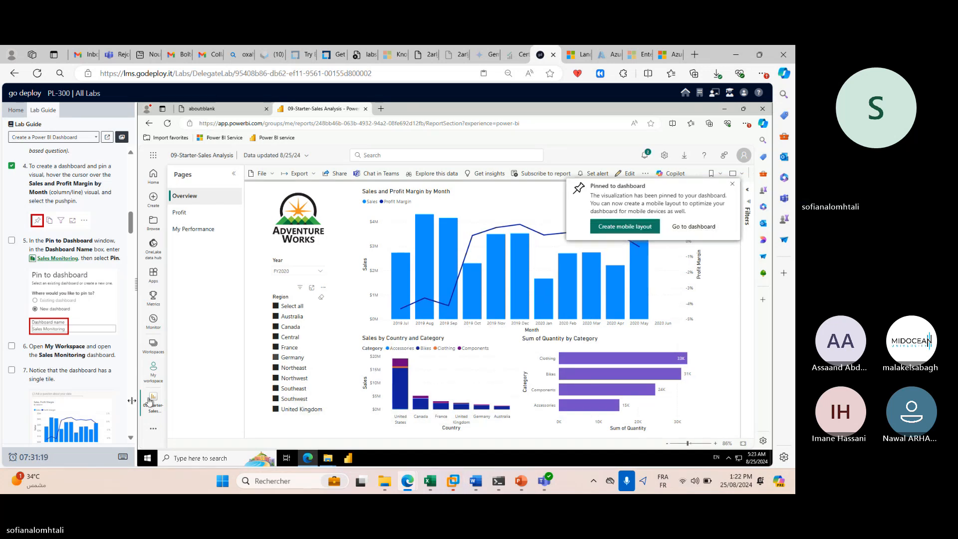
Mark lab guide steps 6 and 7 as done, then bring up the open Teams windows.
scroll(131, 395, down, 1)
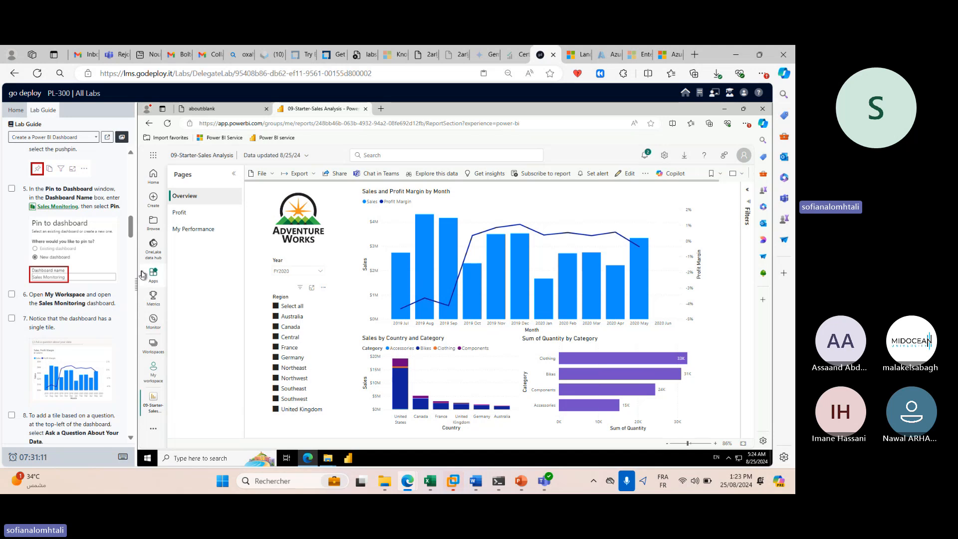
scroll(134, 274, down, 1)
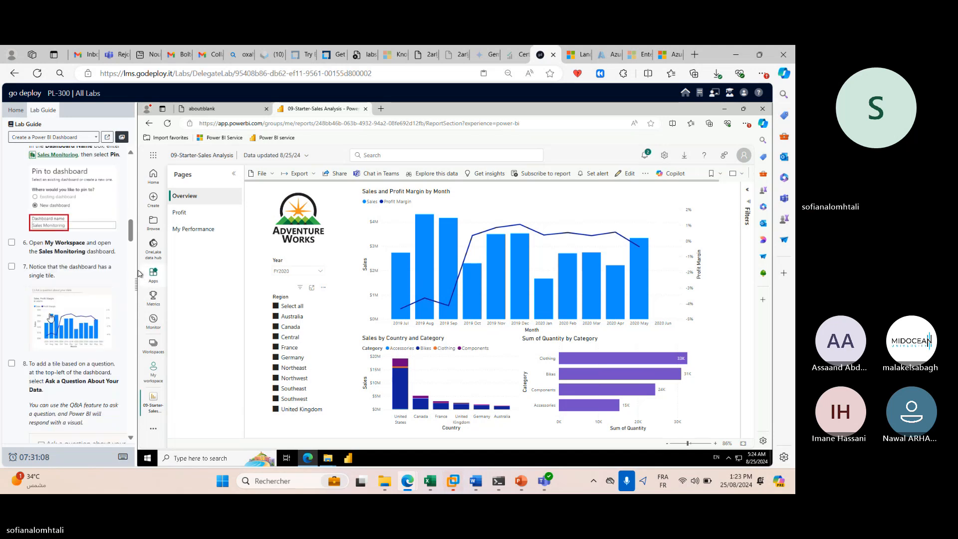
click(11, 242)
click(12, 266)
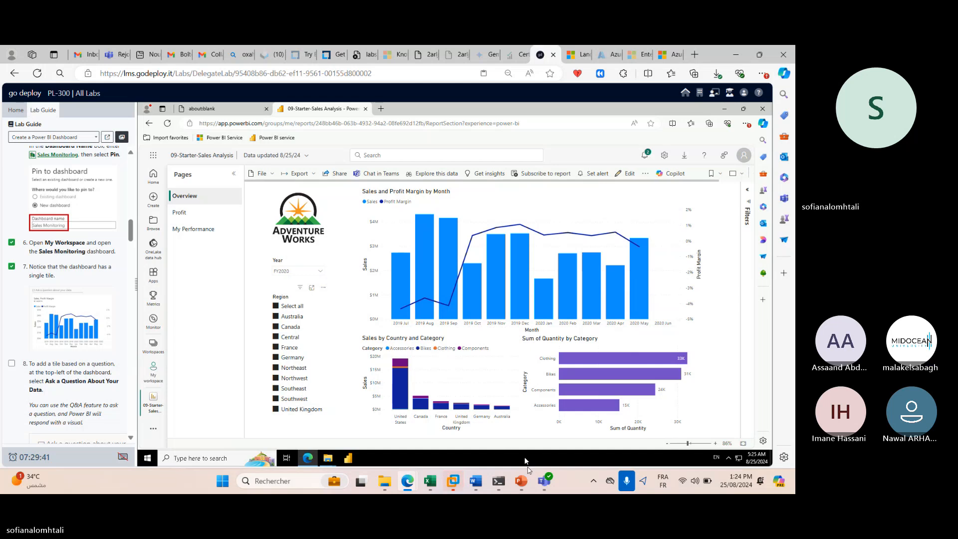
click(544, 481)
Bring the Teams class meeting window to the front.
click(484, 428)
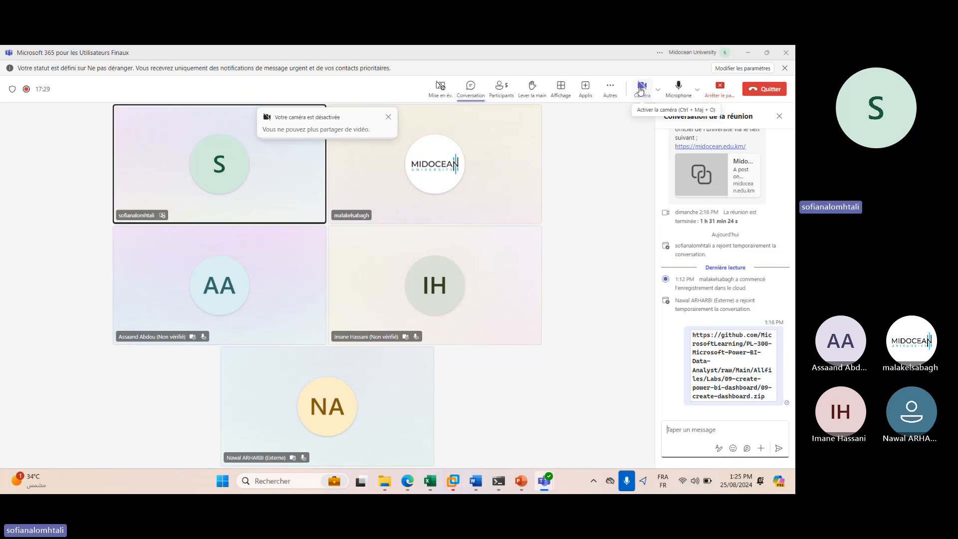
Minimize Teams, return to the report, and check its More options menu.
click(746, 52)
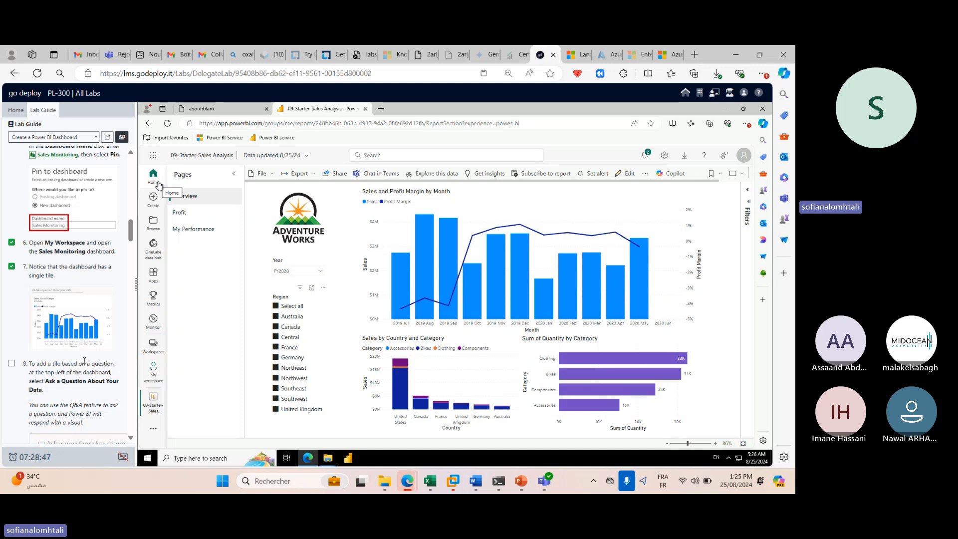
scroll(100, 360, down, 2)
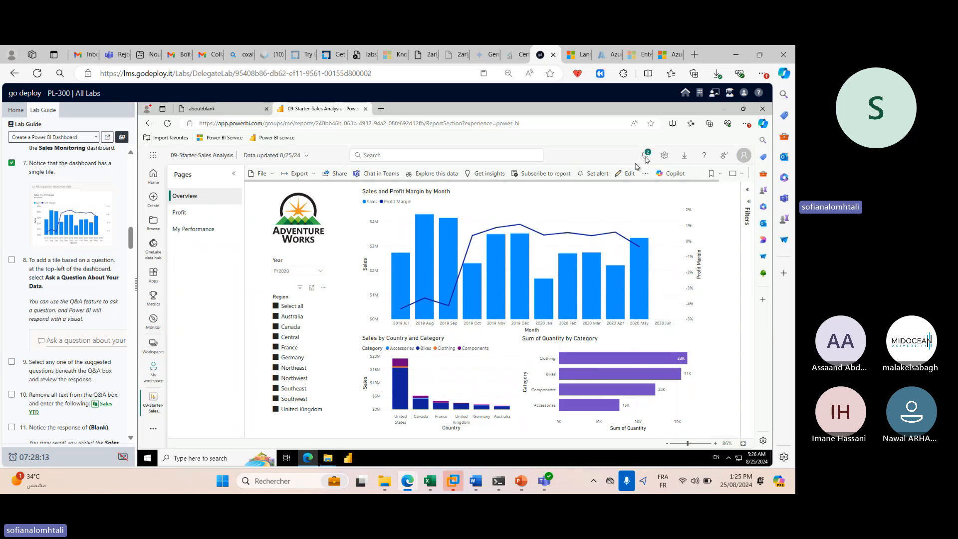
click(644, 174)
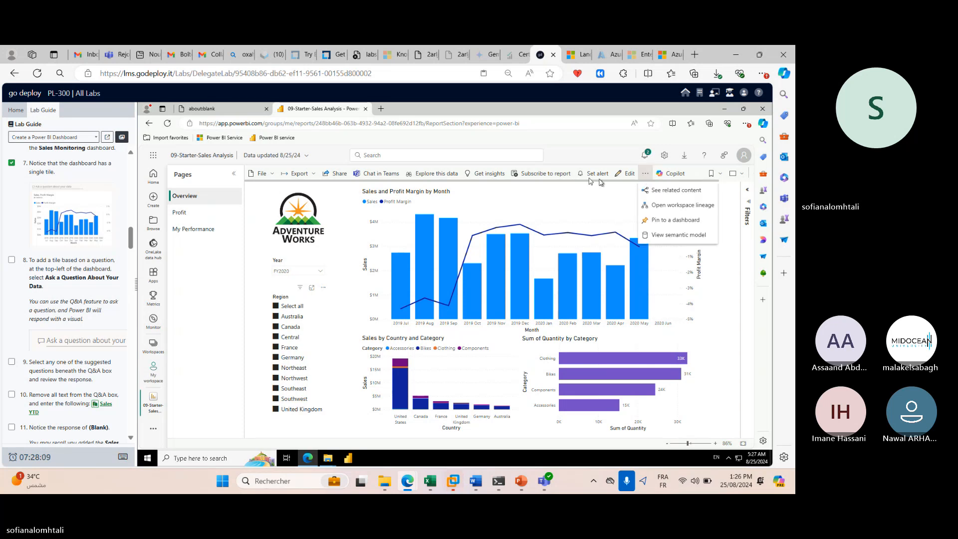
click(730, 240)
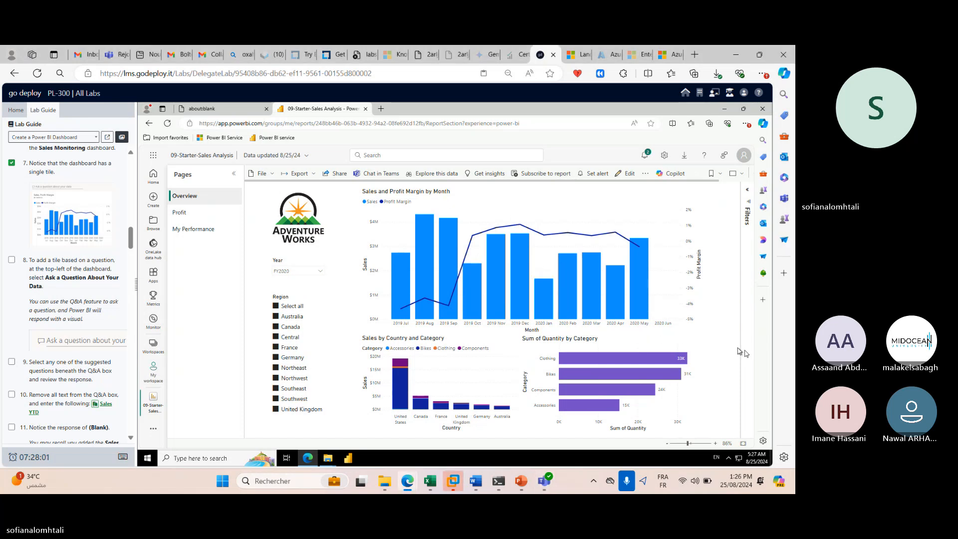
Browse the View, Export and File menus, collapsing and restoring the Pages pane.
click(740, 175)
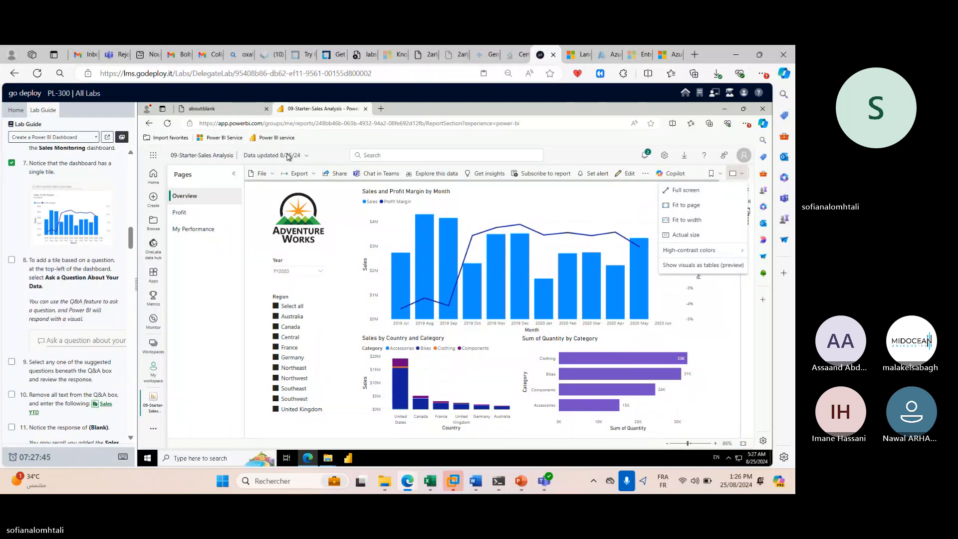
click(234, 174)
click(234, 175)
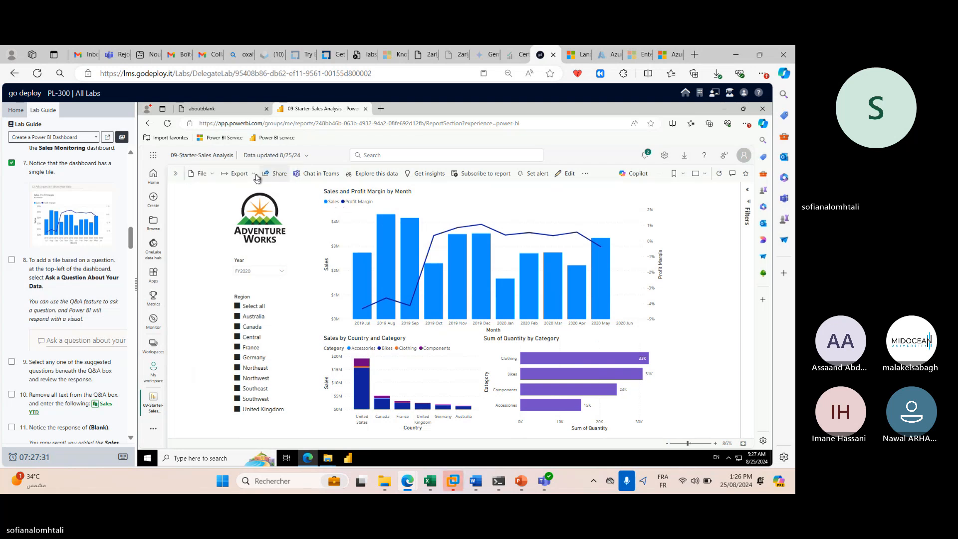
click(255, 174)
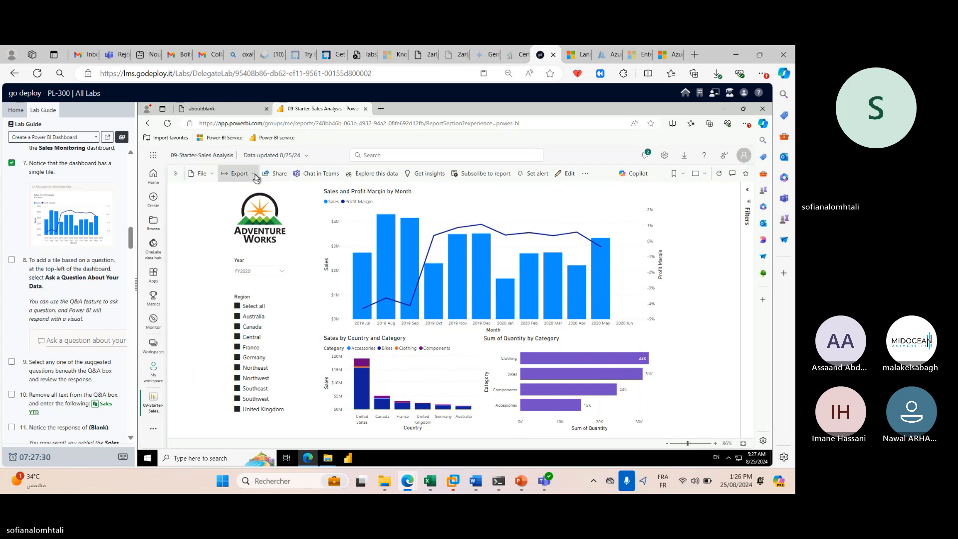
click(213, 175)
click(213, 176)
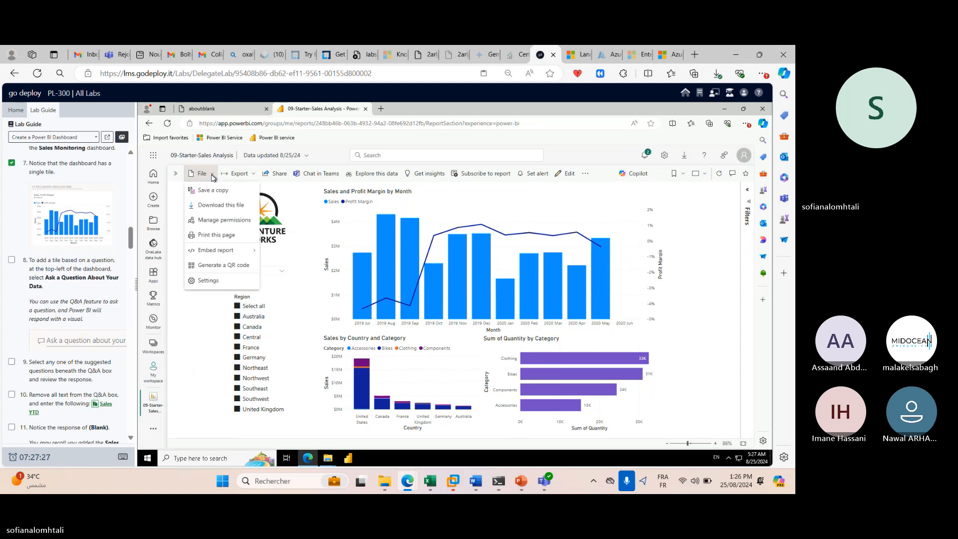
click(175, 173)
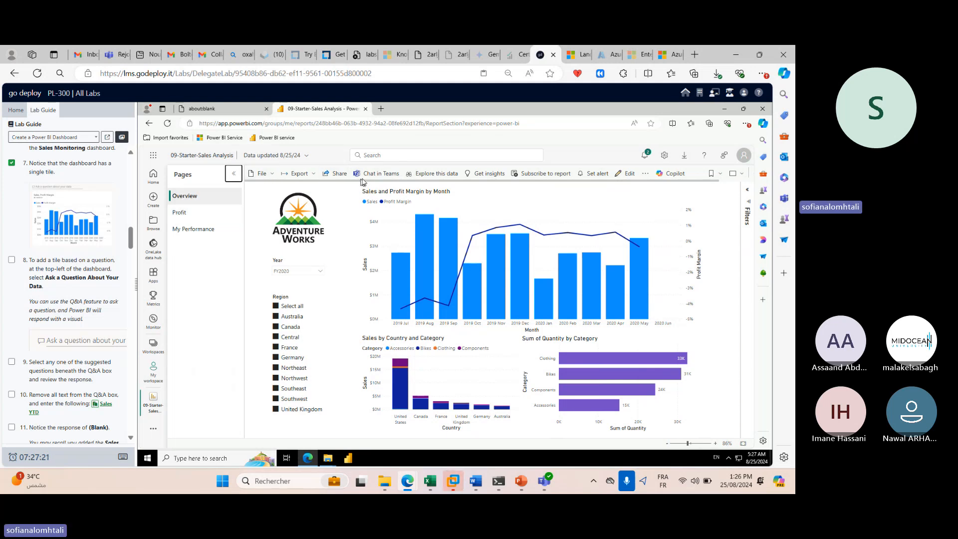
Look through the Microsoft 365 apps list, extra navigation destinations, and the report's details.
click(151, 163)
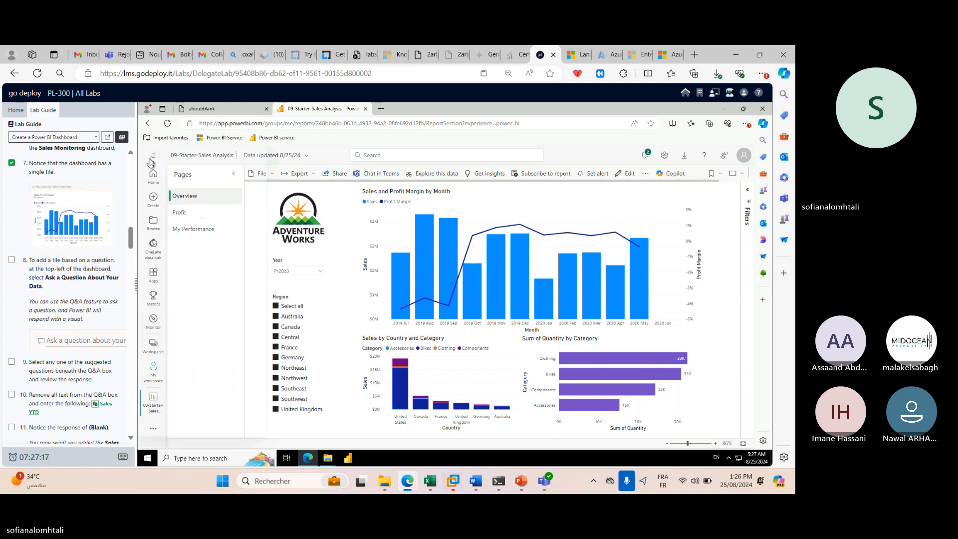
click(151, 163)
click(151, 162)
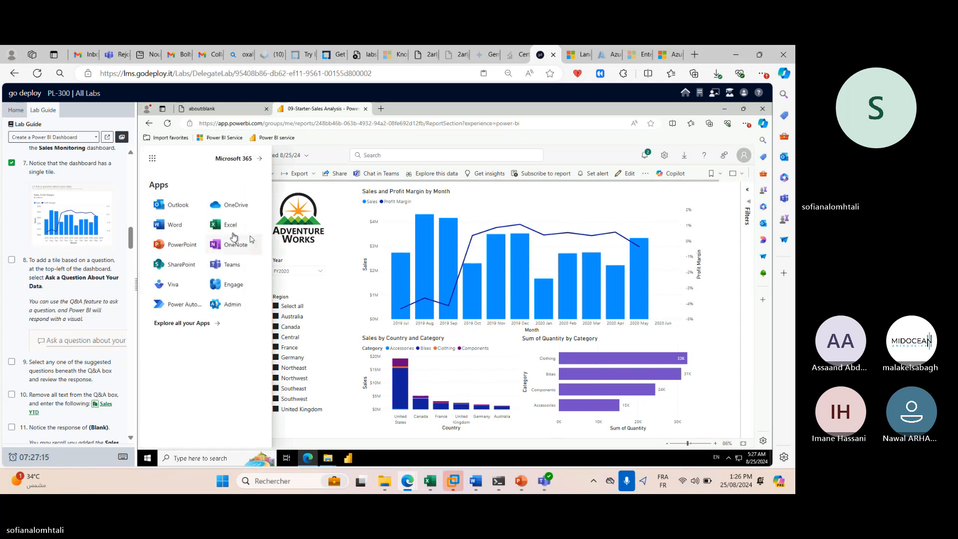
click(336, 242)
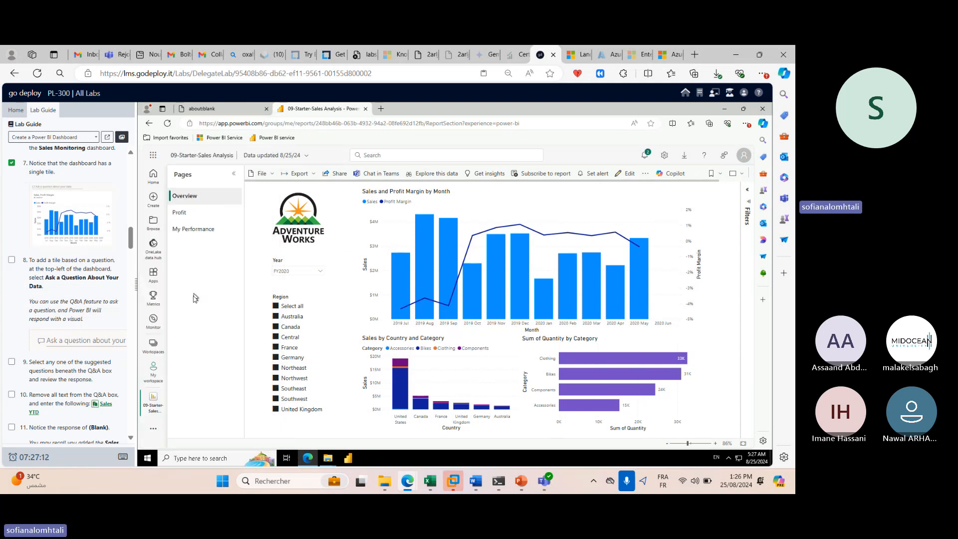
click(154, 428)
click(209, 363)
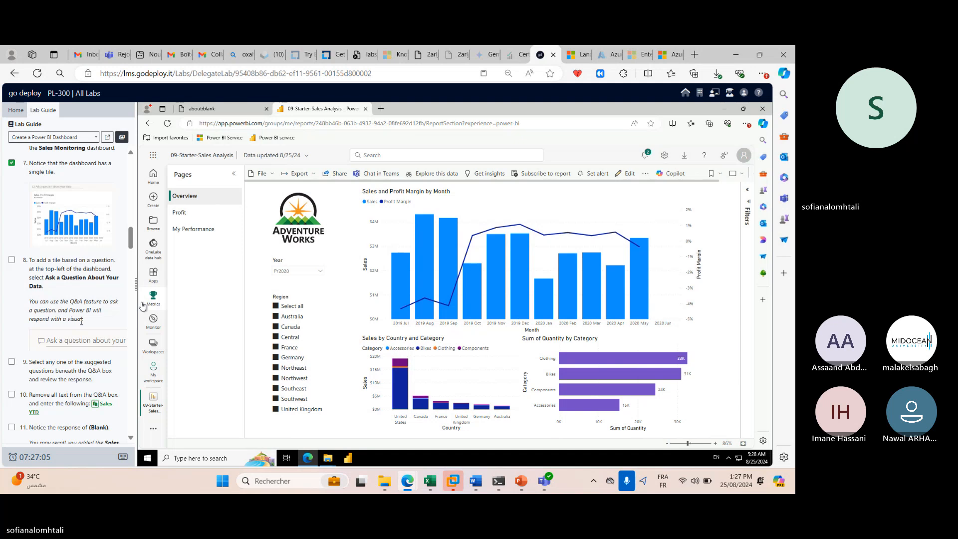
click(303, 156)
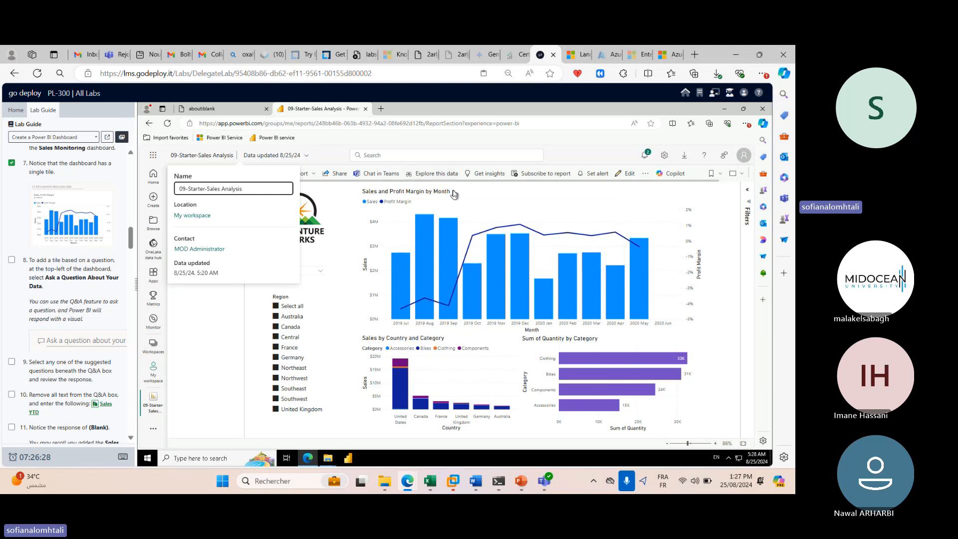
key(Escape)
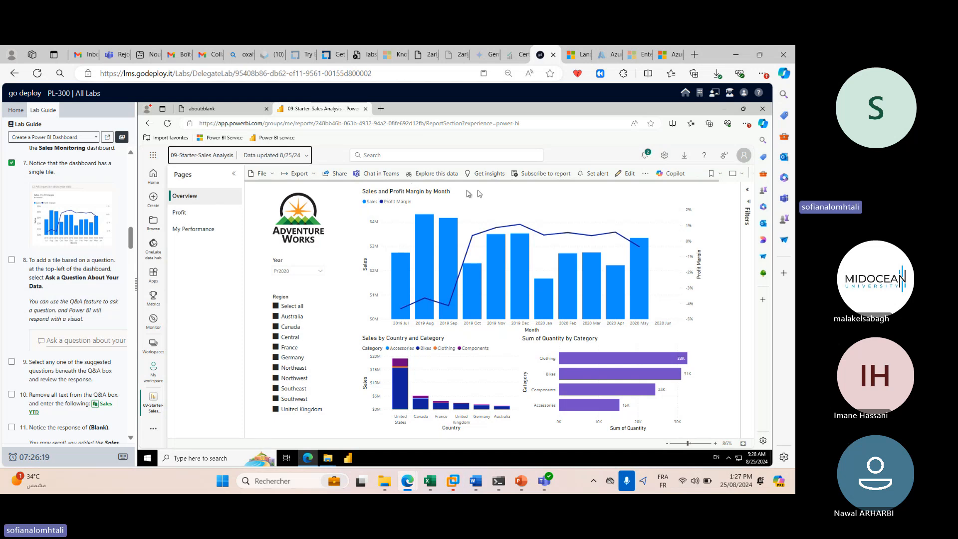
Check the File menu, highlight the Profit Margin line, and show the report full screen.
click(269, 177)
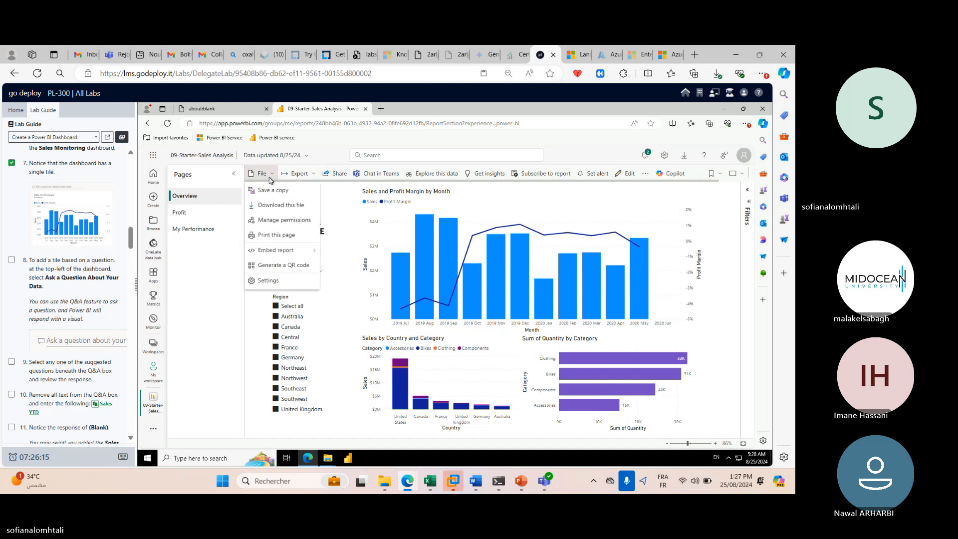
mouse_move(283, 255)
click(446, 194)
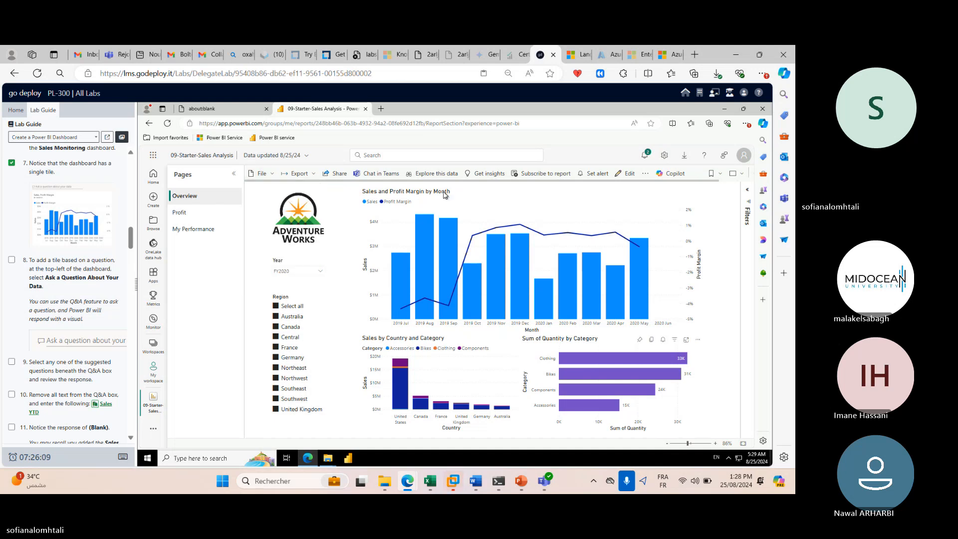
click(387, 202)
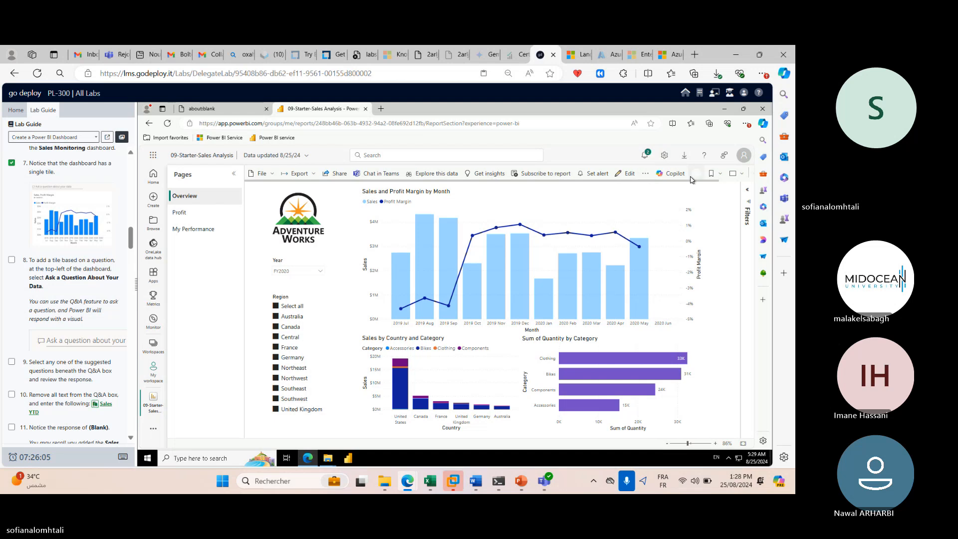
click(735, 174)
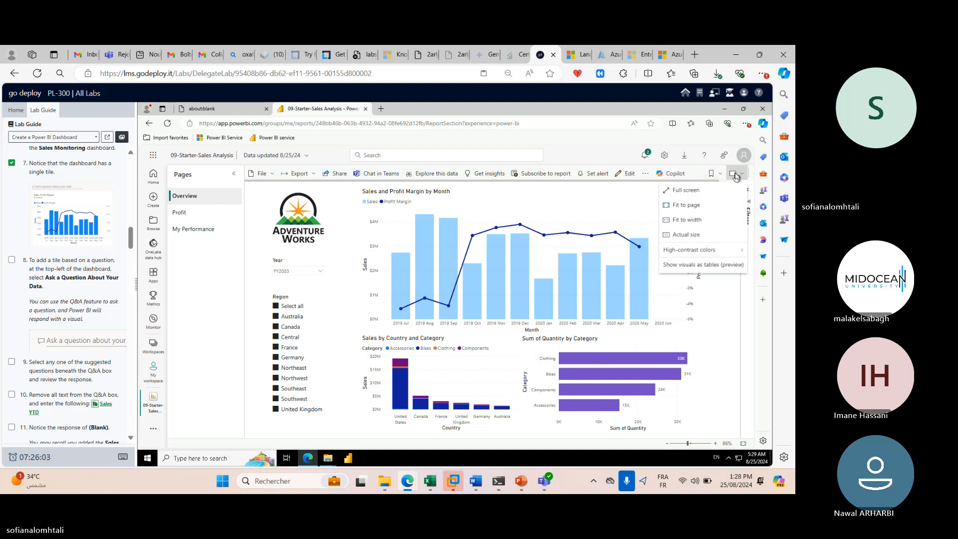
click(716, 191)
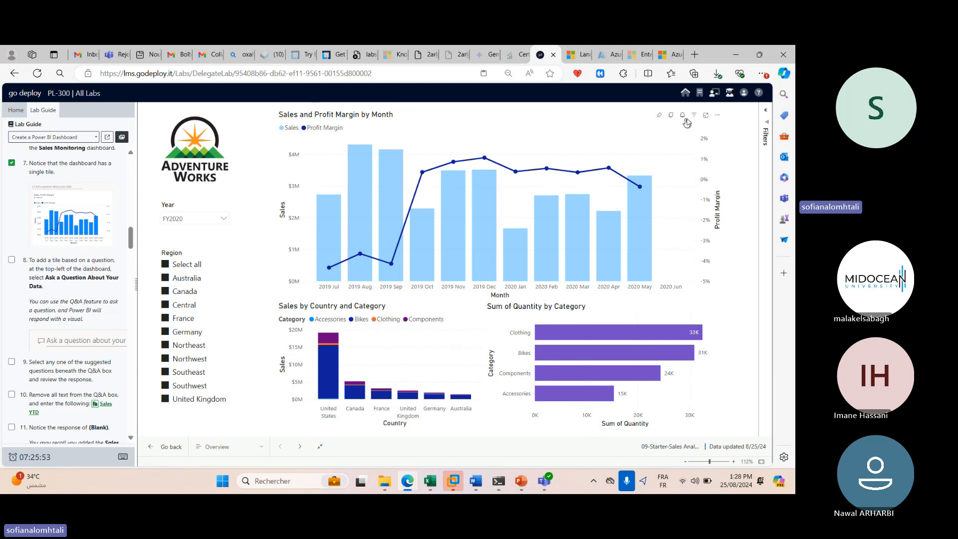
Open the Sales and Profit Margin chart's More options, show the page list, then exit full screen.
mouse_move(692, 121)
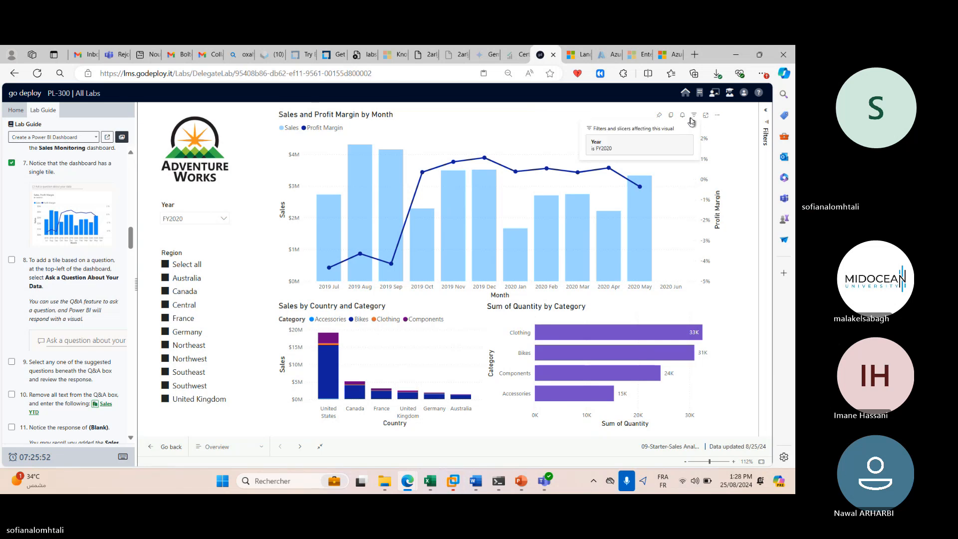
click(718, 117)
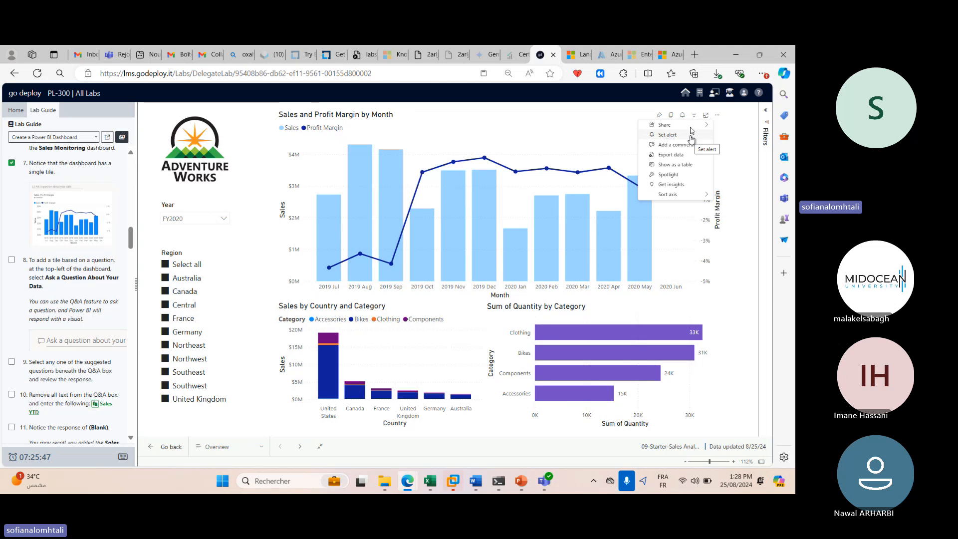
mouse_move(690, 128)
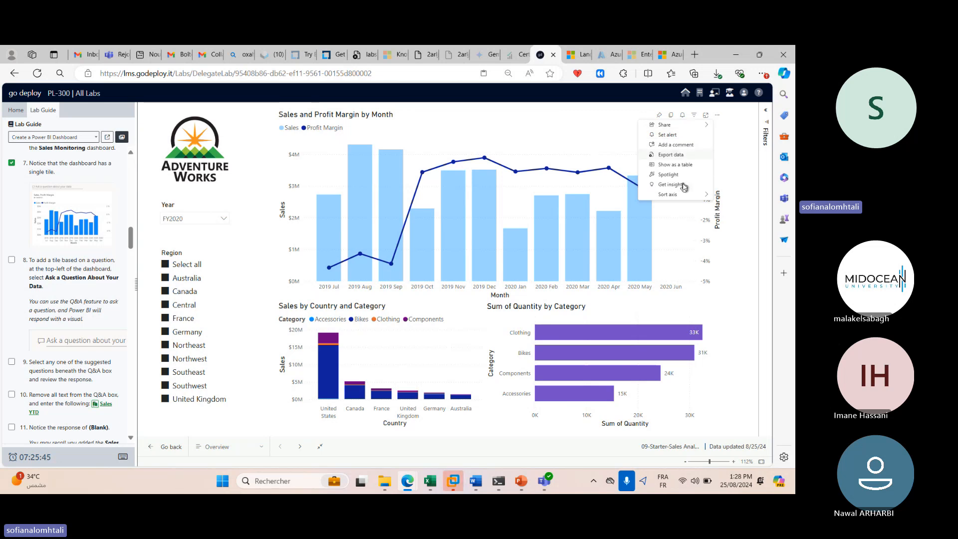
mouse_move(700, 198)
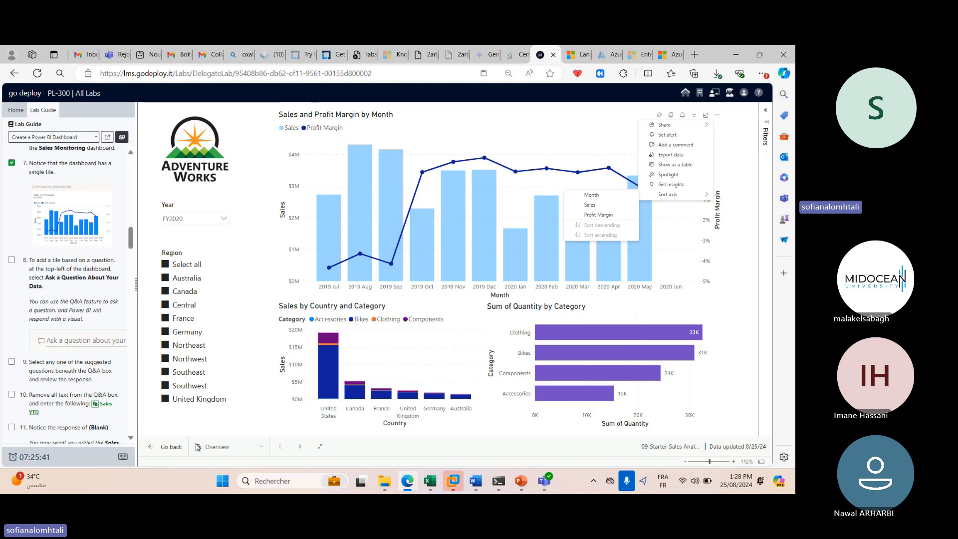
click(261, 448)
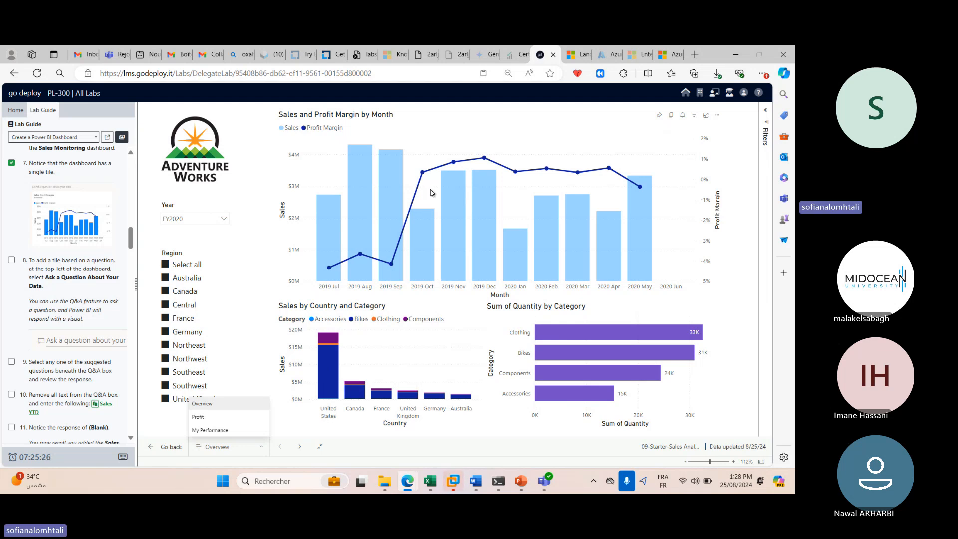
key(Escape)
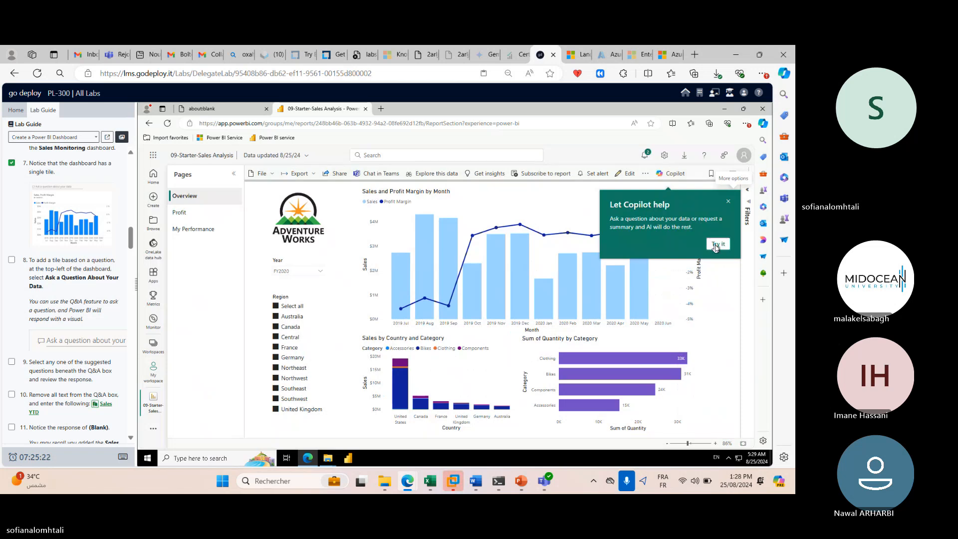
Choose Try it on the Copilot popup and open View workspace requirements in a new tab.
click(717, 247)
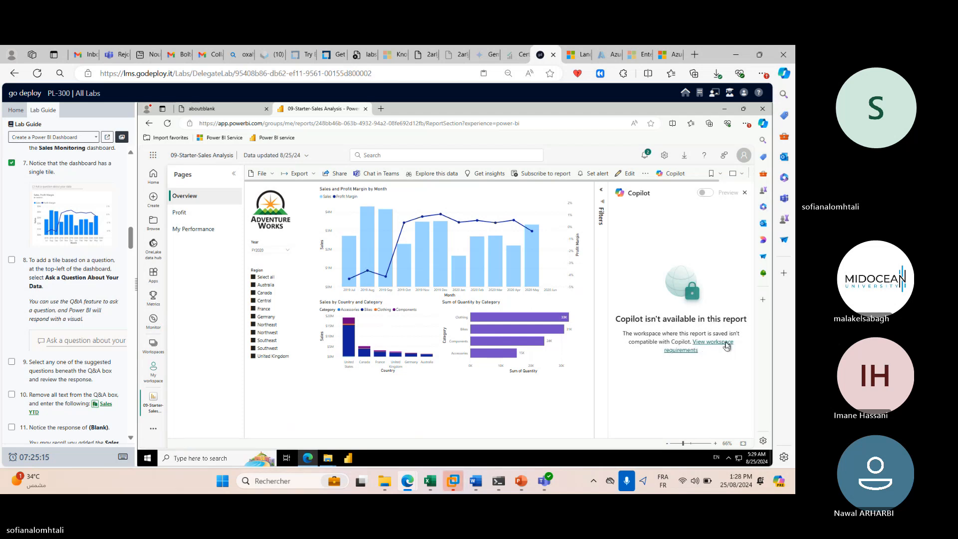
click(726, 344)
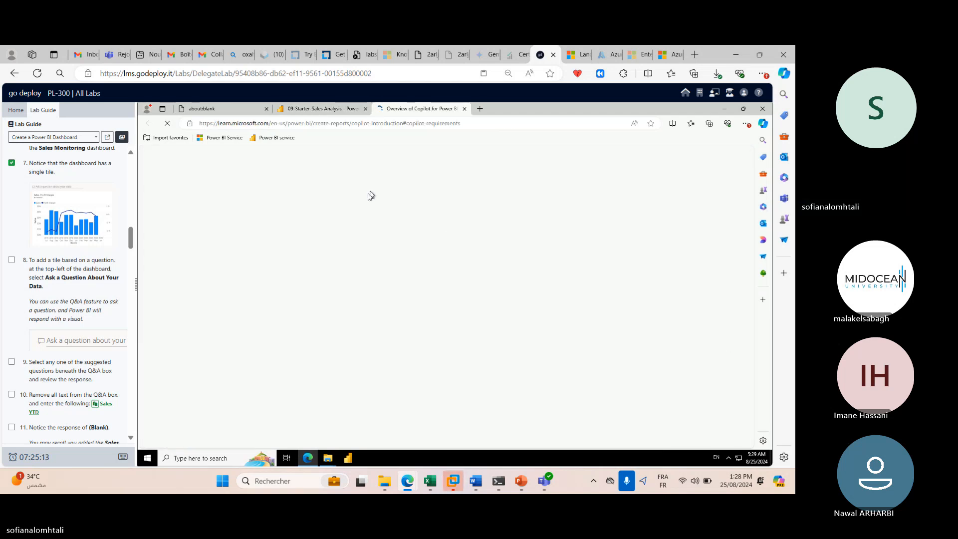
Jump to the 'Add synonyms to enhance Q&A' section, then return to the 09-Starter-Sales Analysis report.
scroll(423, 274, down, 6)
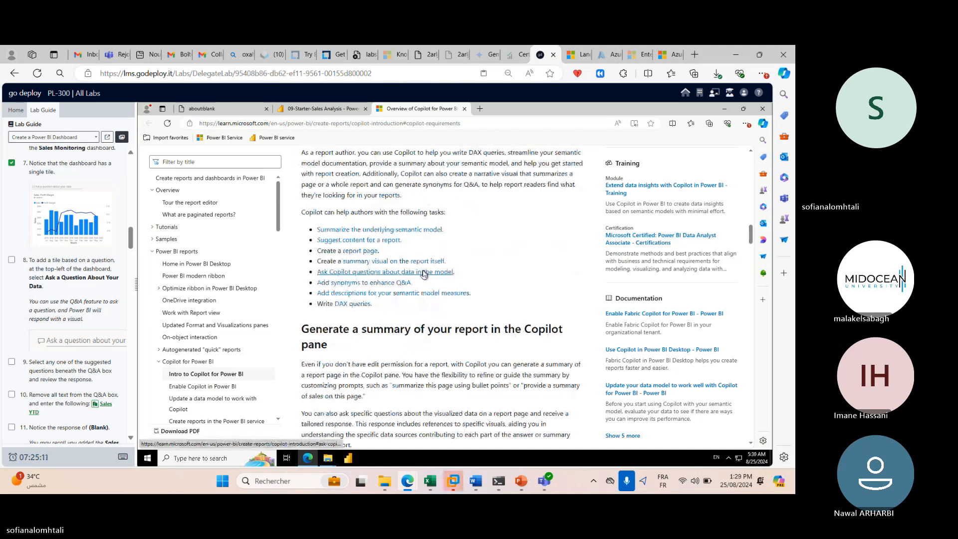
click(410, 282)
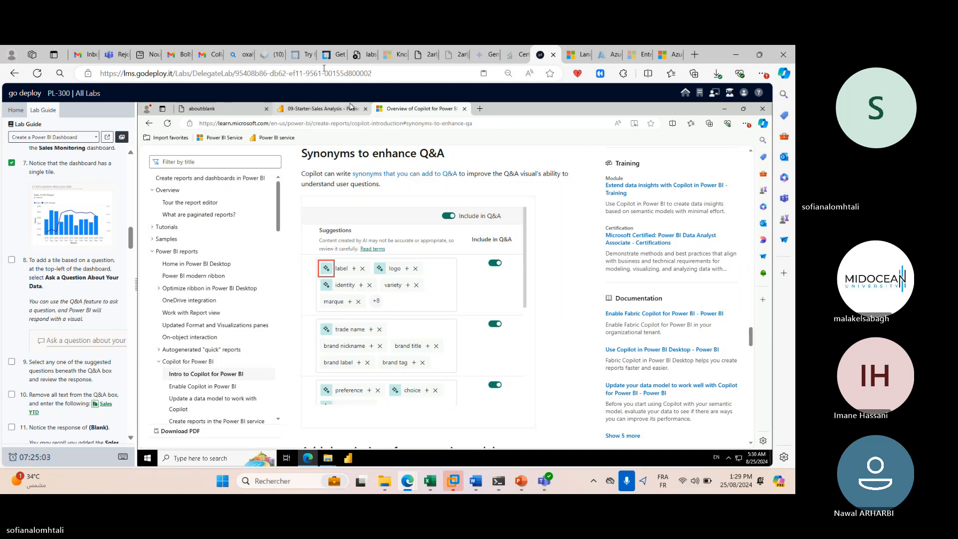
click(336, 111)
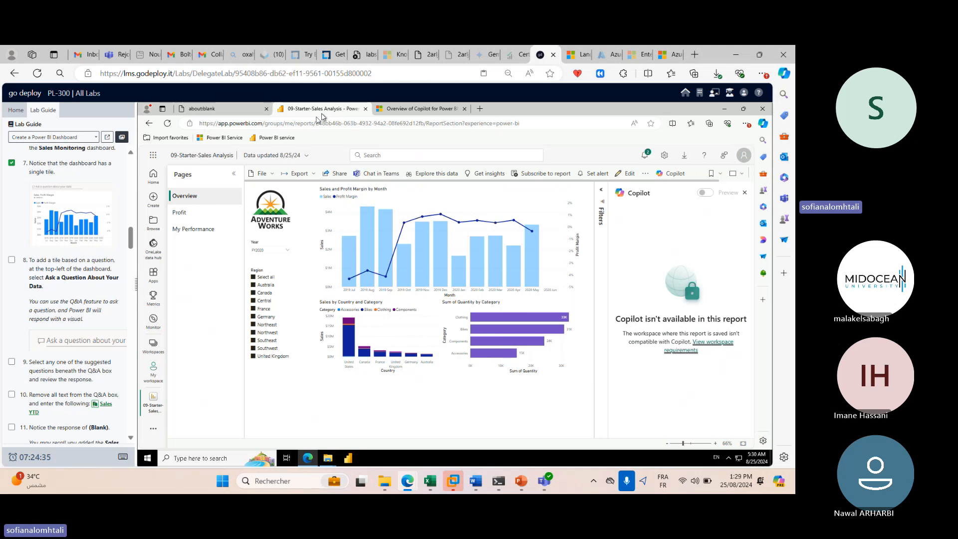
Clear the Sales series highlight, close the Copilot pane and collapse the Filters pane.
click(366, 195)
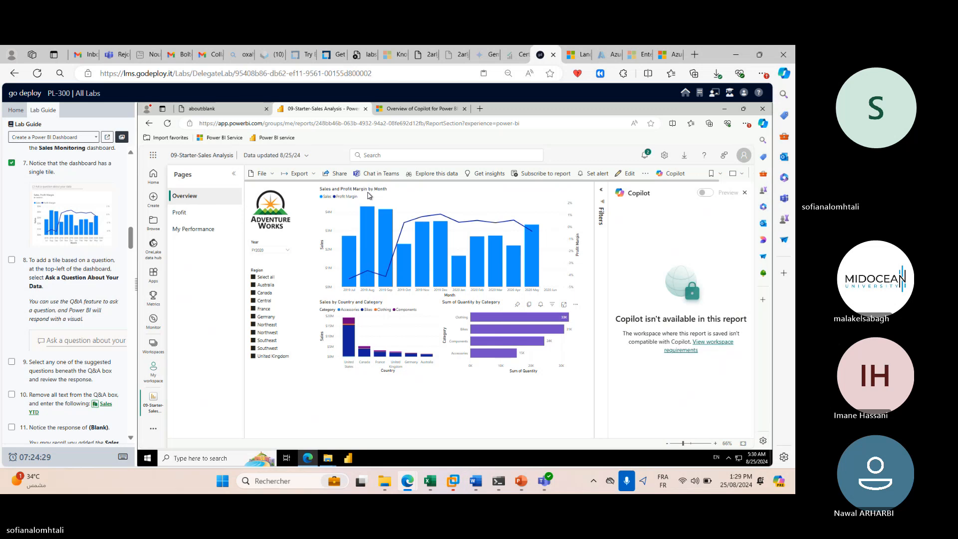
click(744, 193)
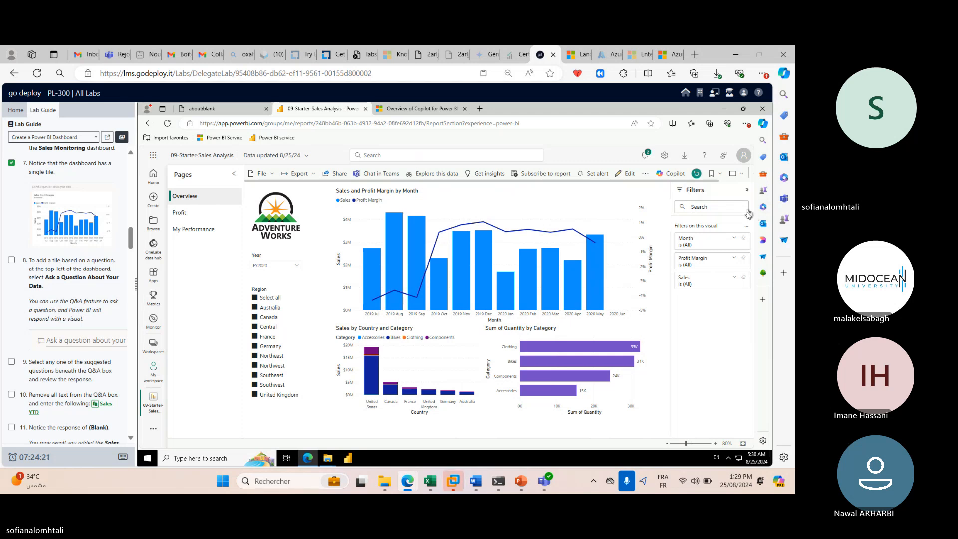
click(748, 194)
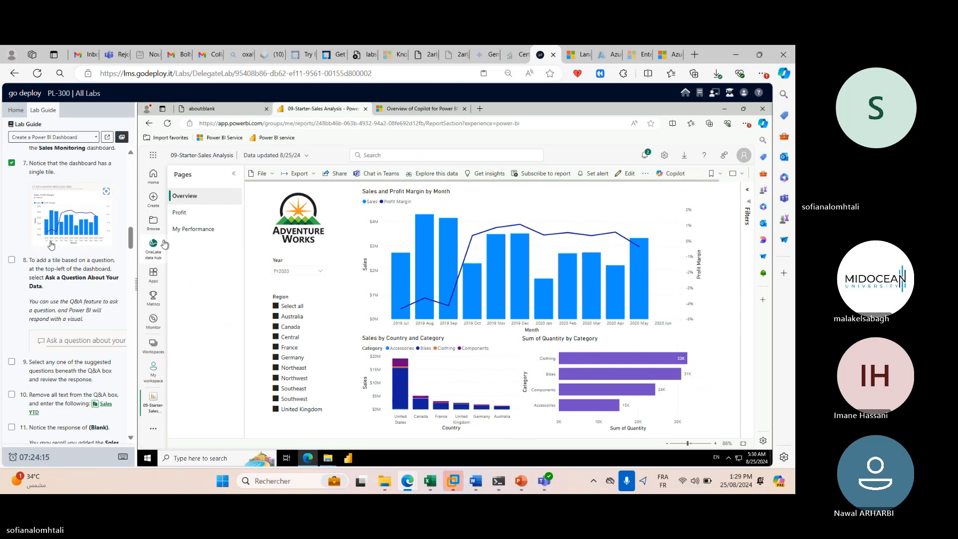
scroll(76, 220, up, 1)
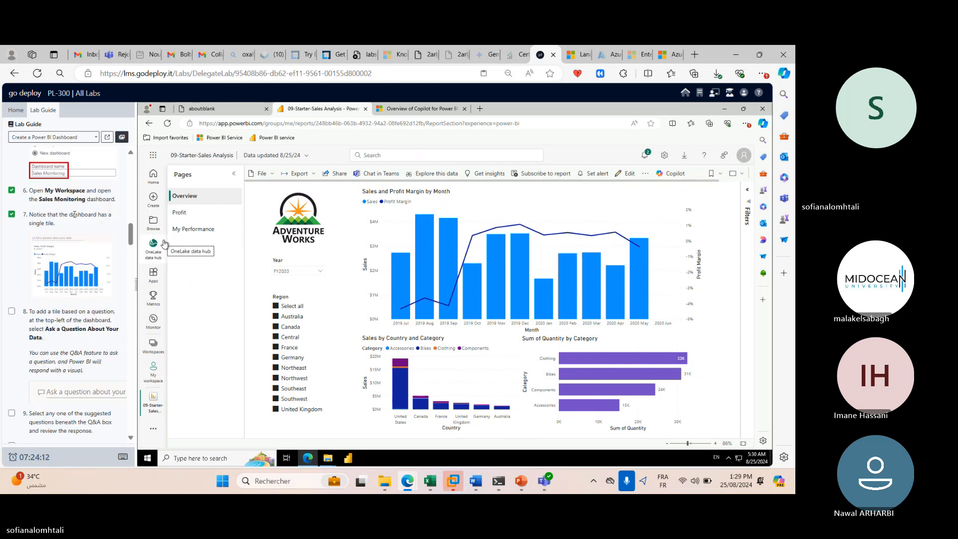
scroll(75, 215, down, 1)
scroll(75, 214, down, 1)
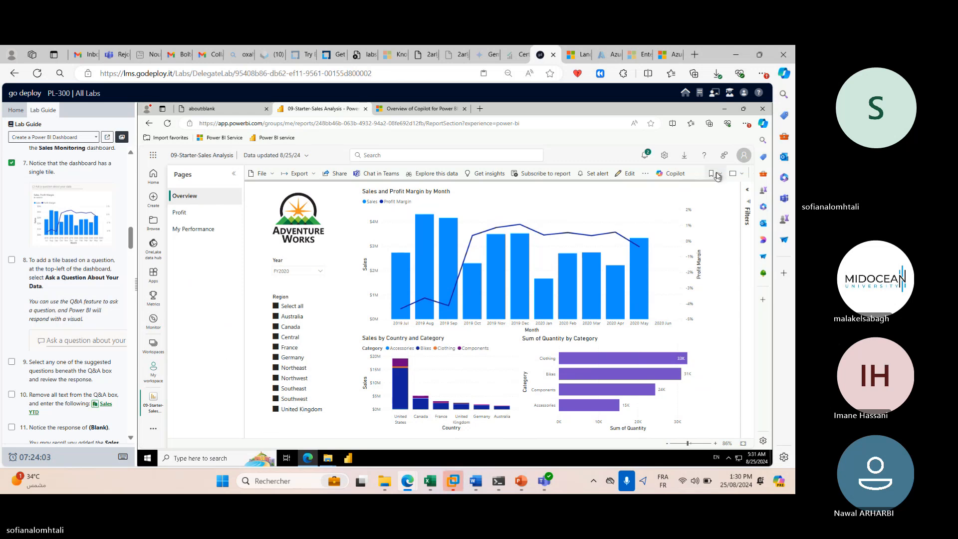
Browse the report's More options, export and file menus, then dismiss them.
click(645, 173)
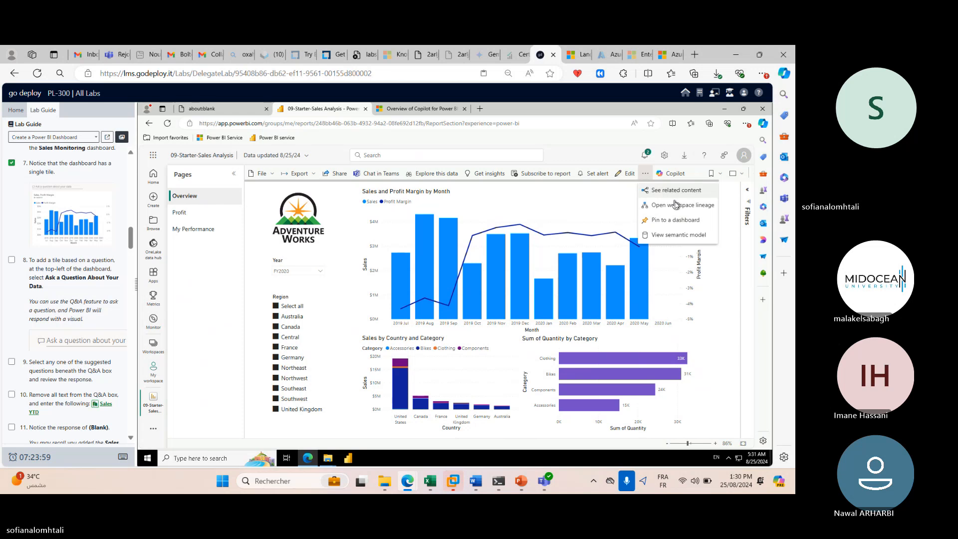
click(623, 206)
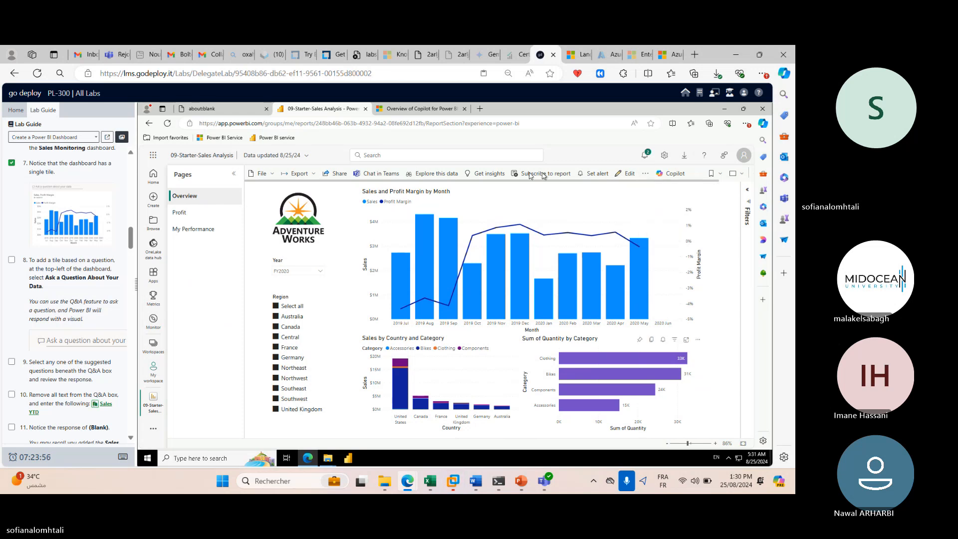
click(301, 173)
click(272, 178)
click(272, 175)
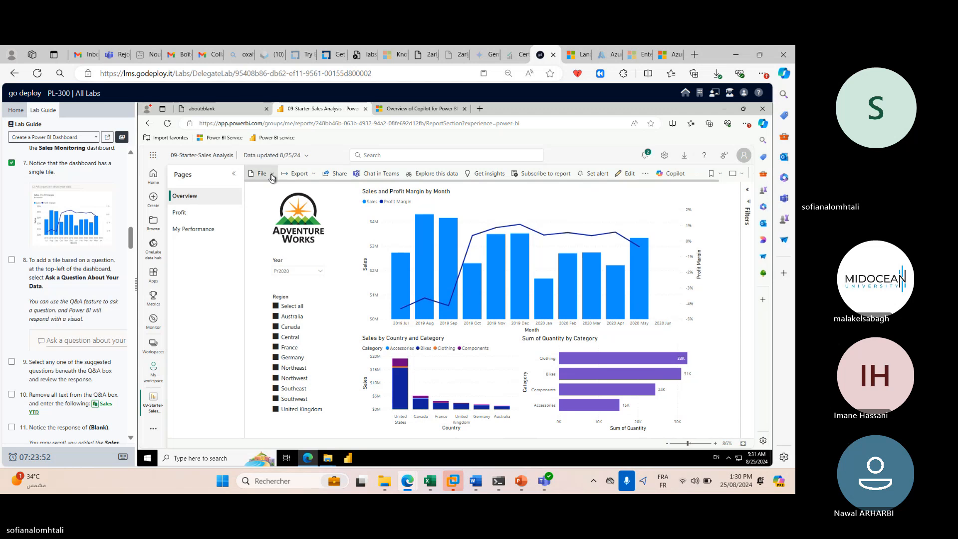
click(272, 178)
Pin the Overview page live to the existing sales monitoring dashboard and go to it.
click(646, 176)
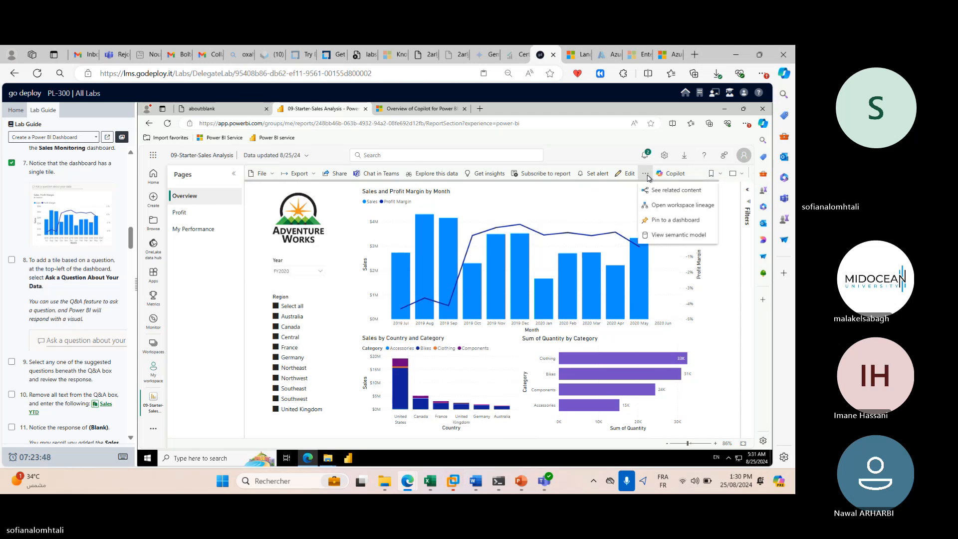
click(685, 225)
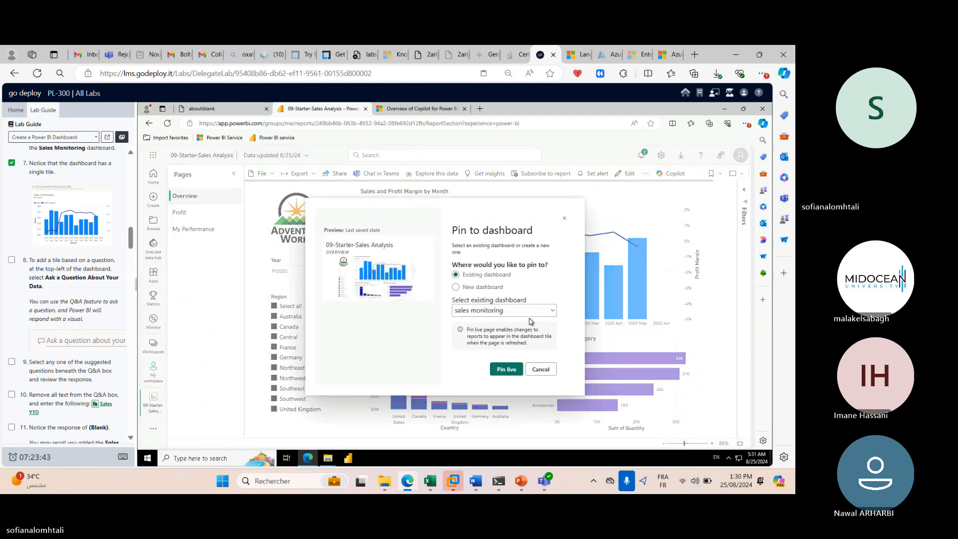
click(514, 366)
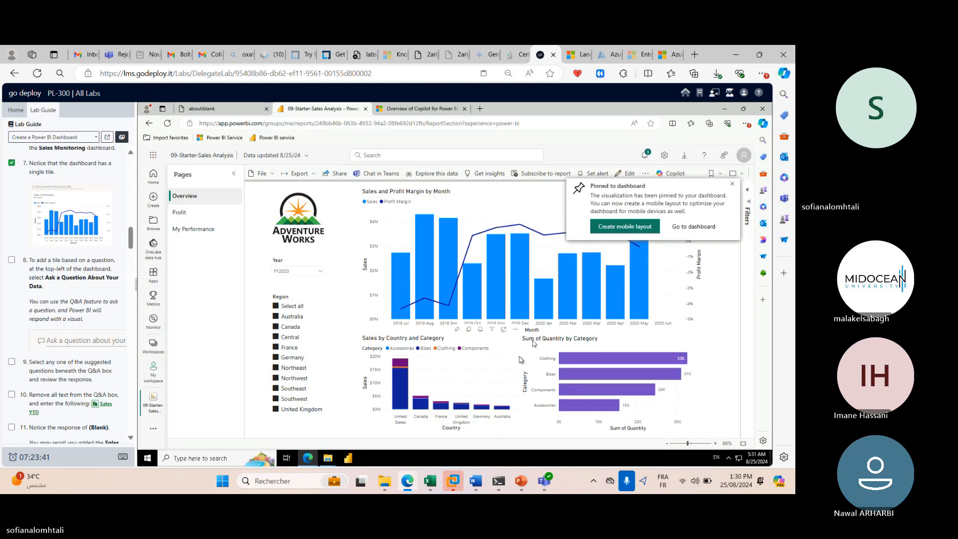
click(692, 228)
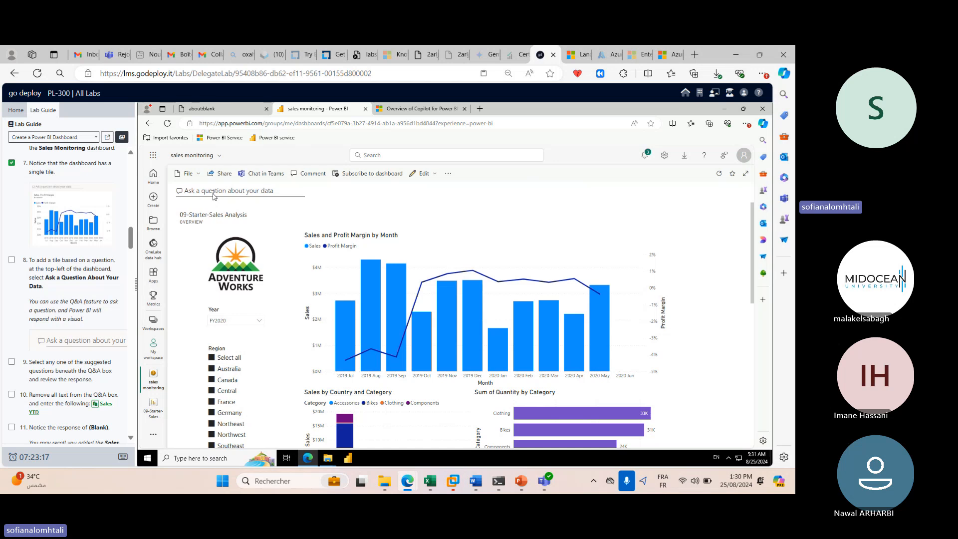
Open Q&A from the dashboard and tick step 9 in the lab guide.
click(237, 196)
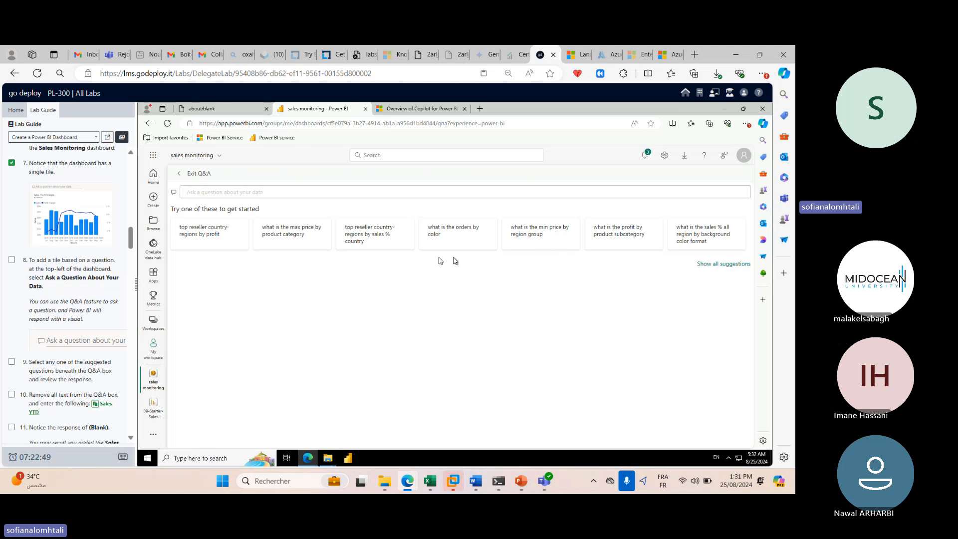
scroll(68, 292, down, 1)
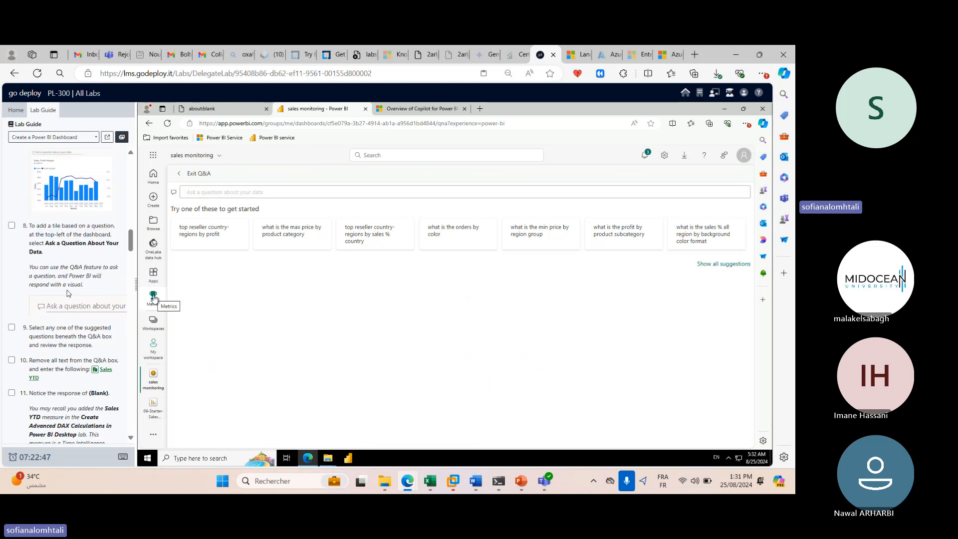
click(12, 310)
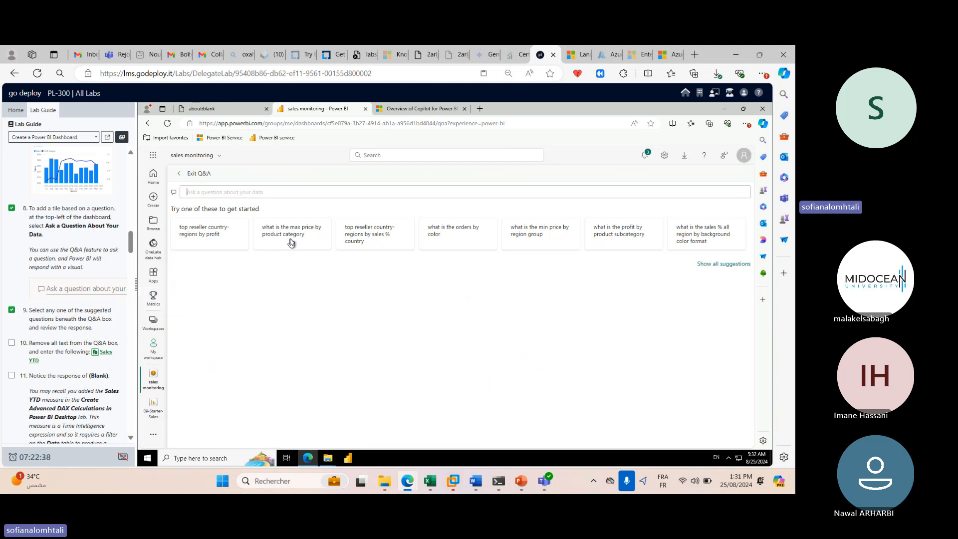
Ask Q&A for top reseller country-regions by profit, then exit and reopen Q&A.
click(201, 237)
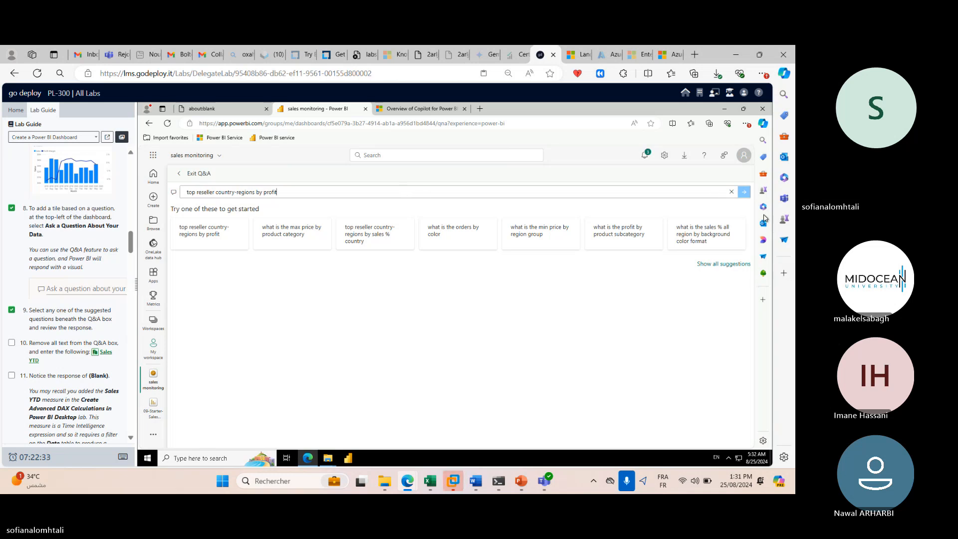
click(745, 196)
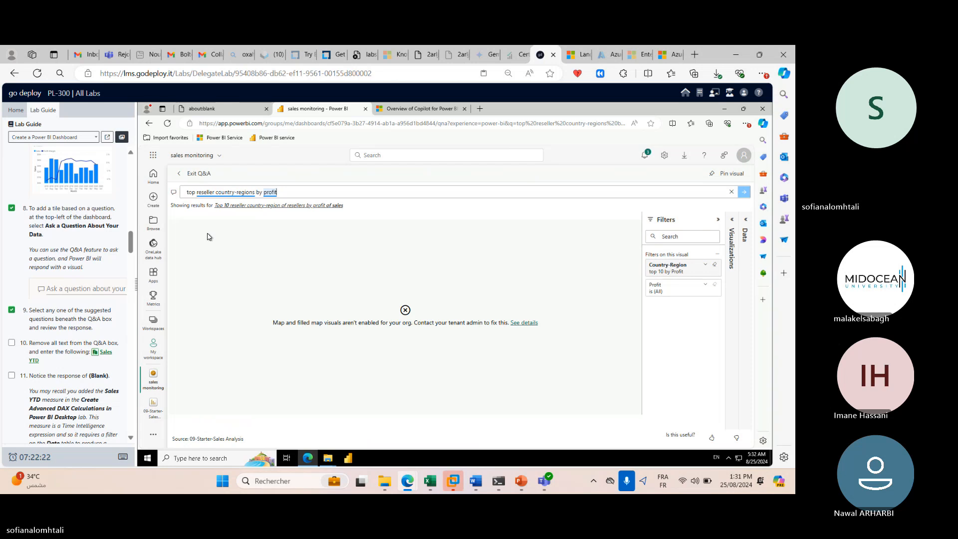
click(190, 173)
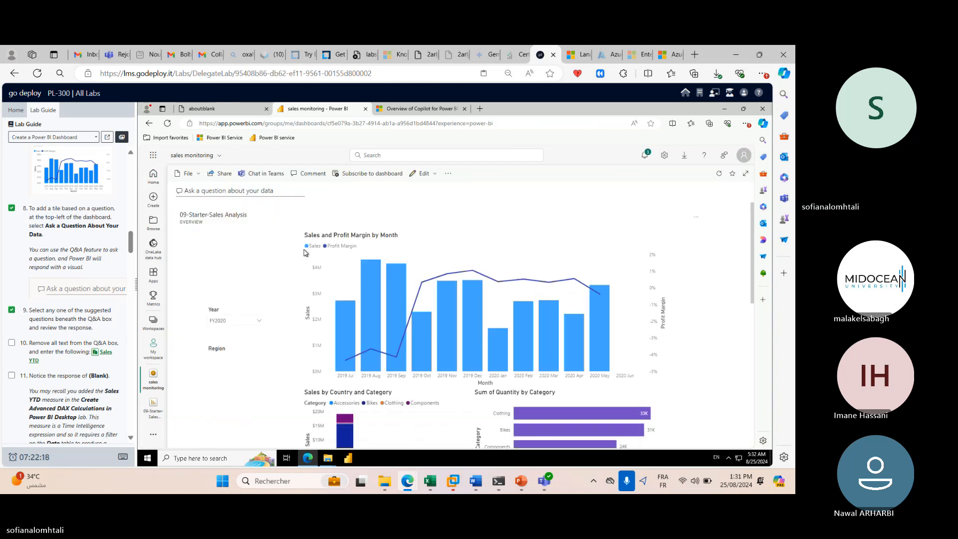
click(278, 195)
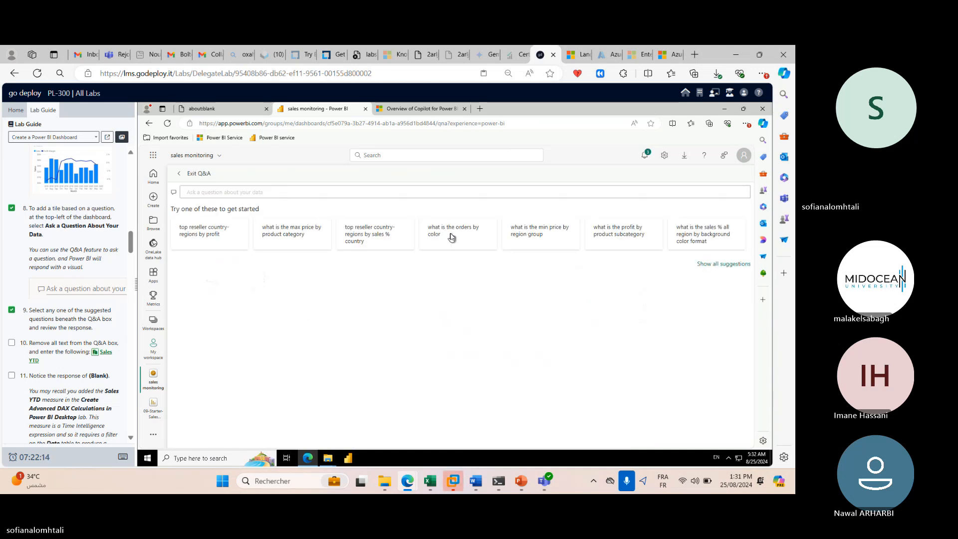
Ask Q&A 'what is the orders by color', then exit and reopen Q&A.
click(442, 234)
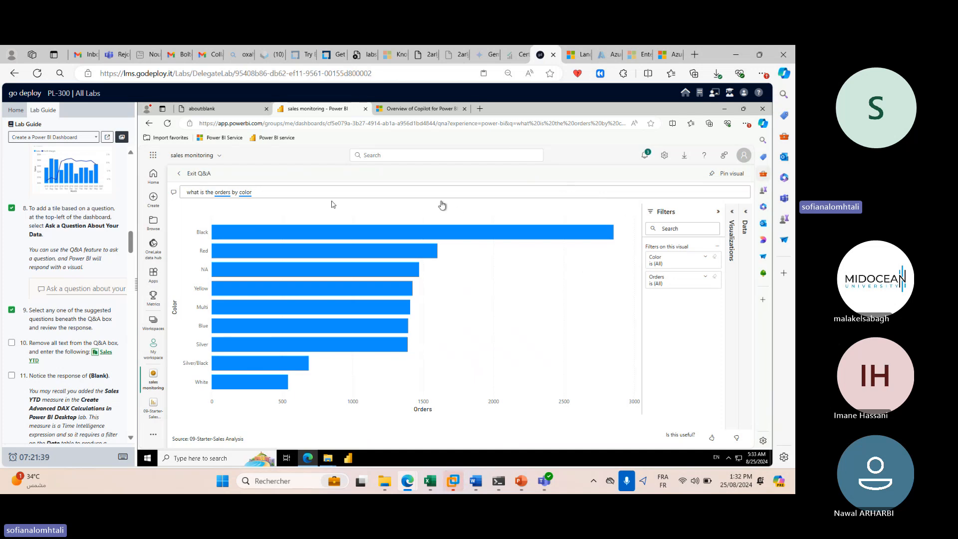
click(191, 179)
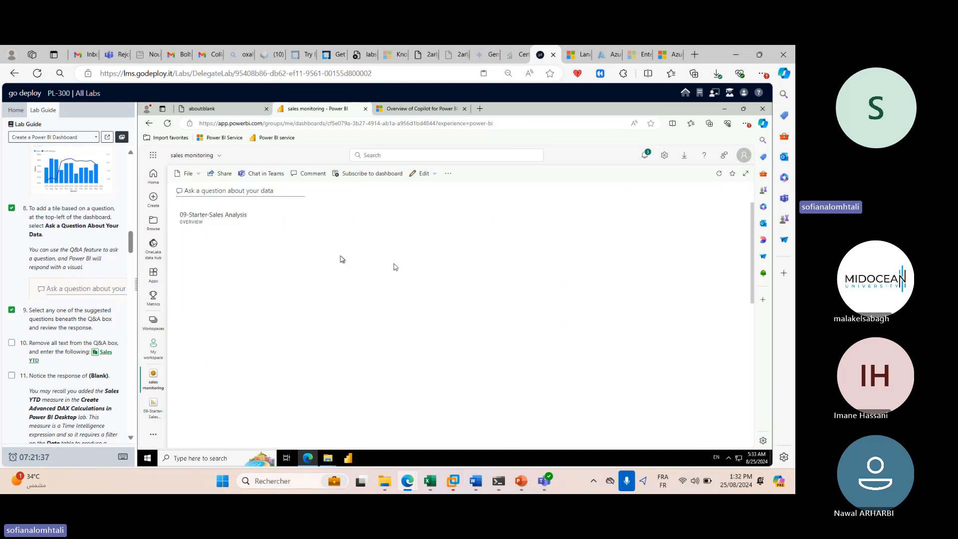
click(272, 191)
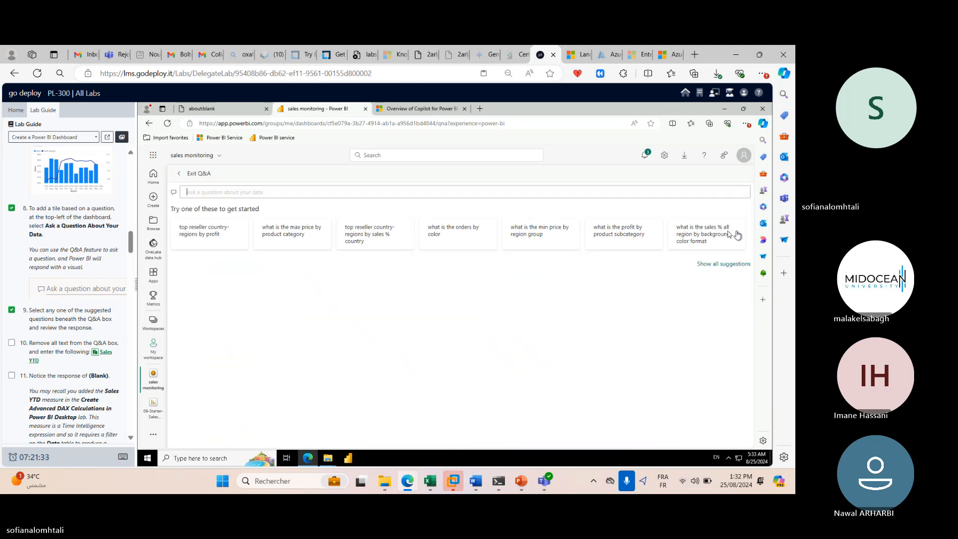
From all suggestions pick 'top reseller country-regions by profit', clear it, and reopen an empty Q&A.
click(739, 264)
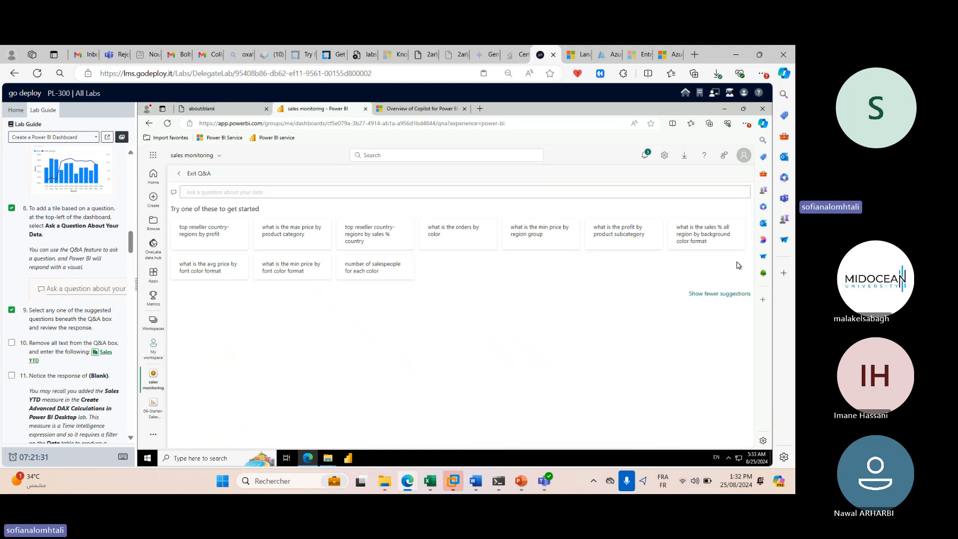
click(240, 238)
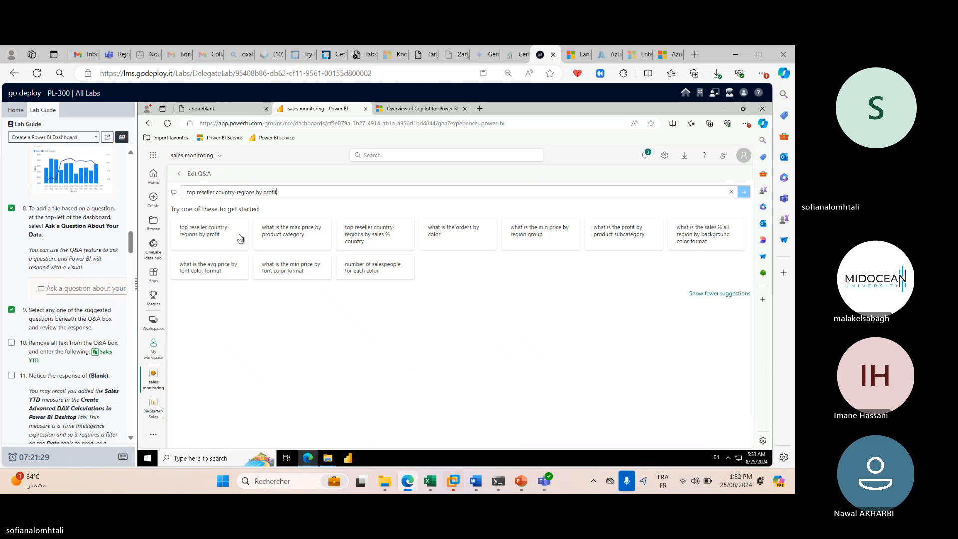
click(732, 194)
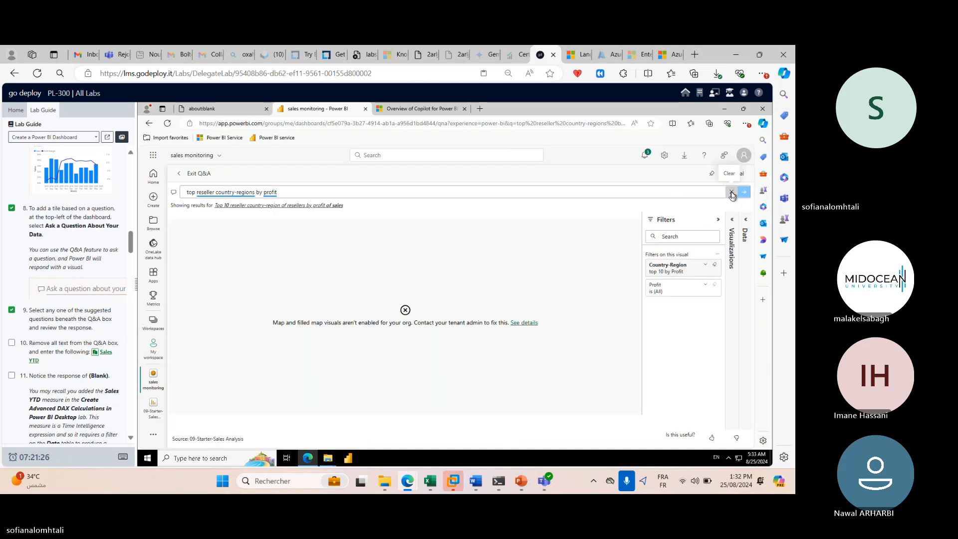
click(201, 178)
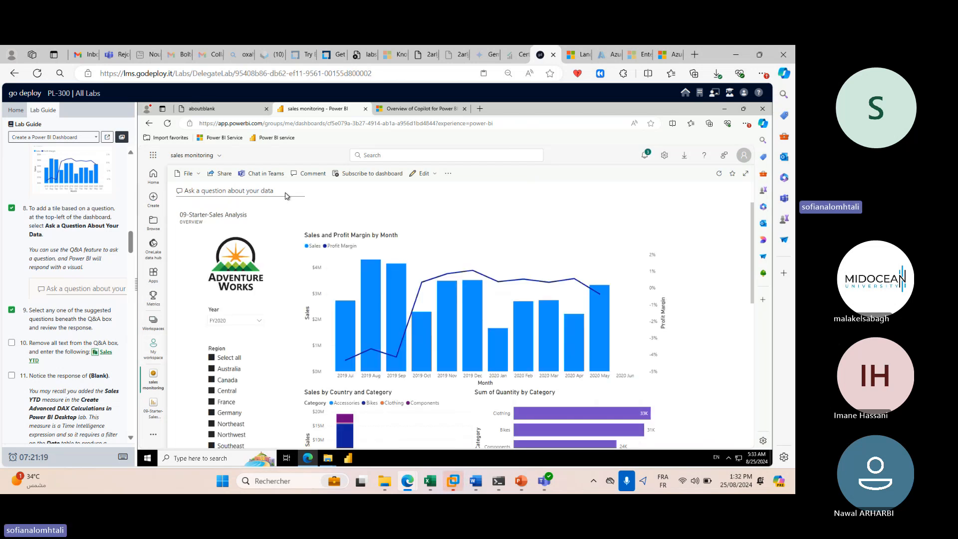
click(258, 192)
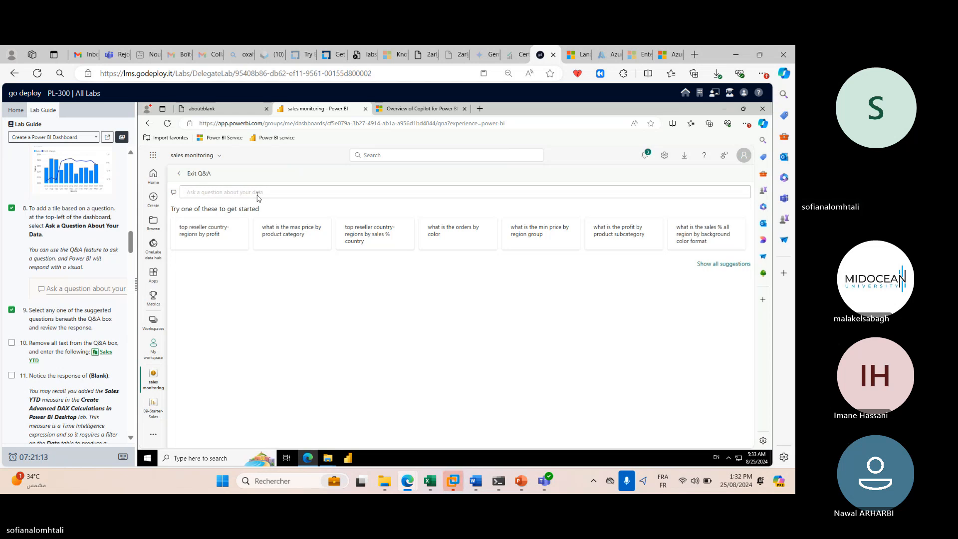
Ask Q&A for Sales YTD, getting (Blank), and tick lab steps 10 and 11.
click(105, 351)
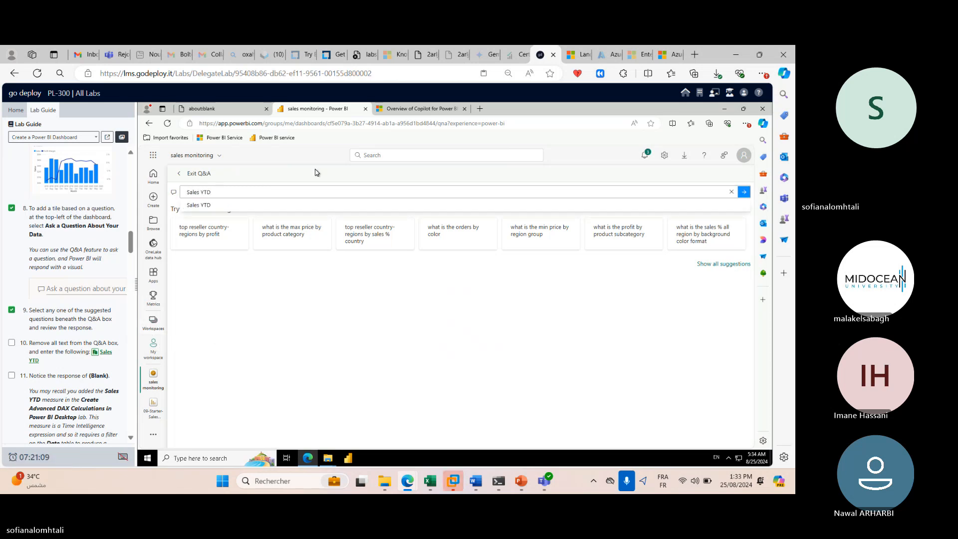
click(256, 205)
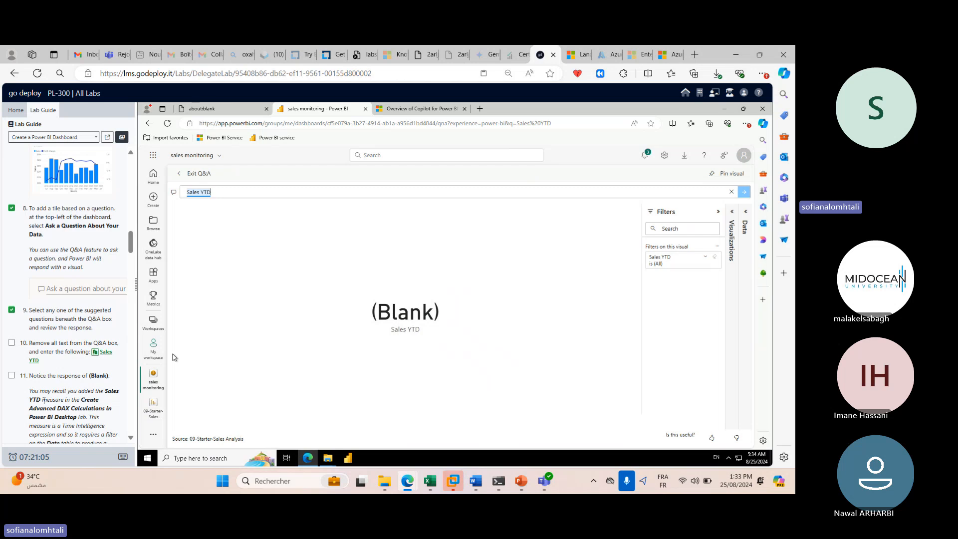
click(12, 343)
click(11, 375)
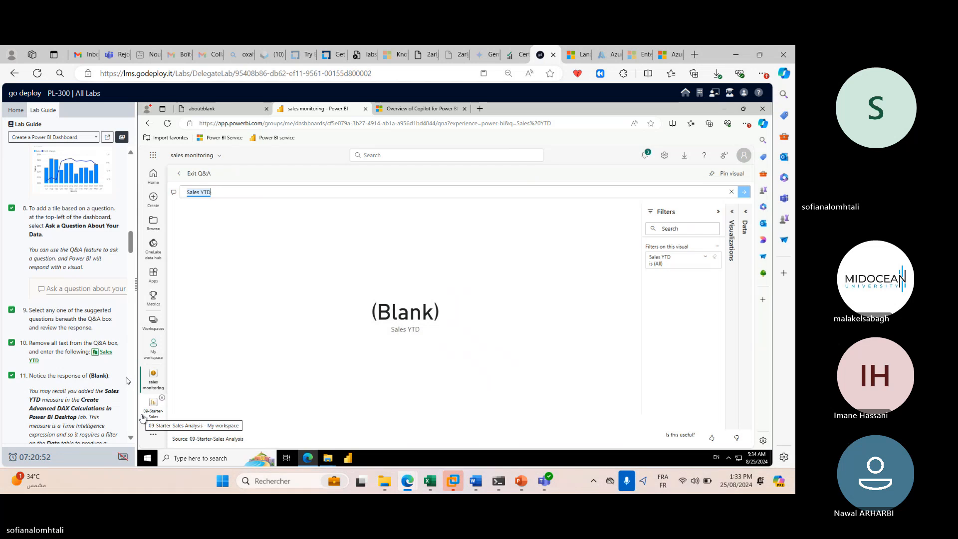
scroll(126, 380, down, 1)
scroll(127, 380, down, 2)
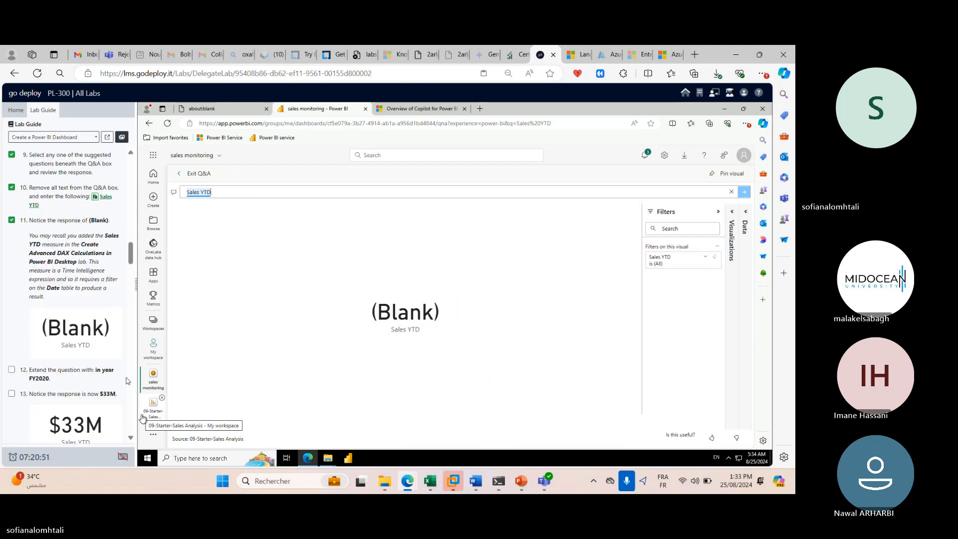
Expand the Sales YTD filter card in the Filters pane to inspect it.
click(413, 313)
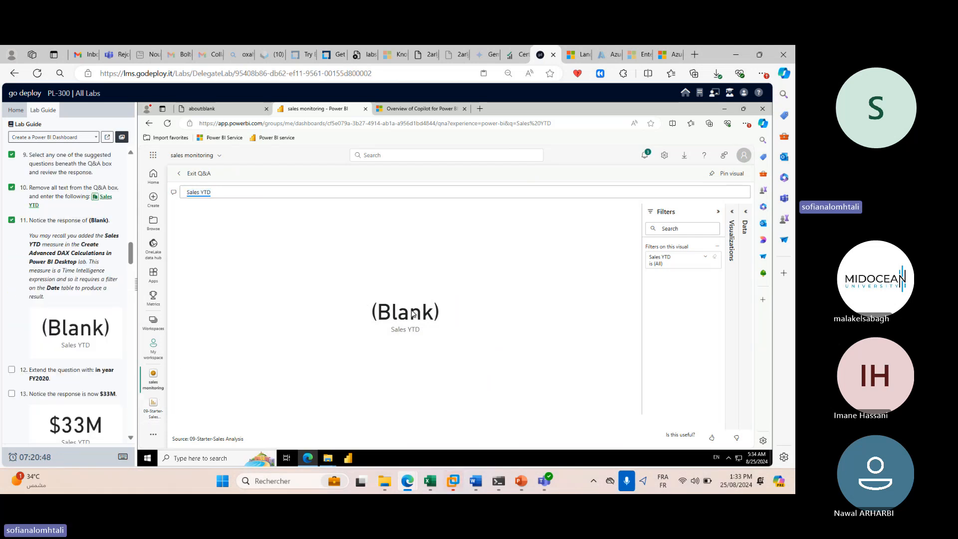
click(690, 262)
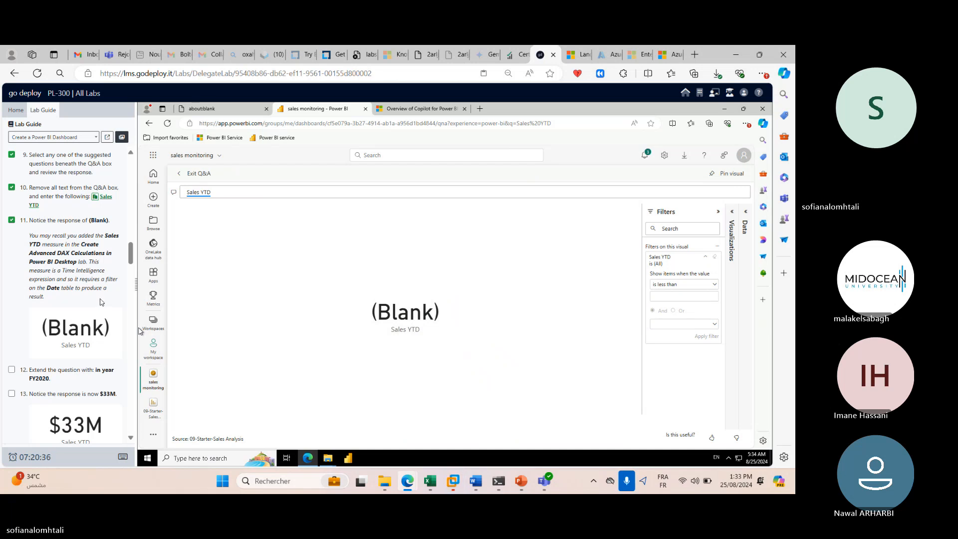
scroll(102, 301, down, 1)
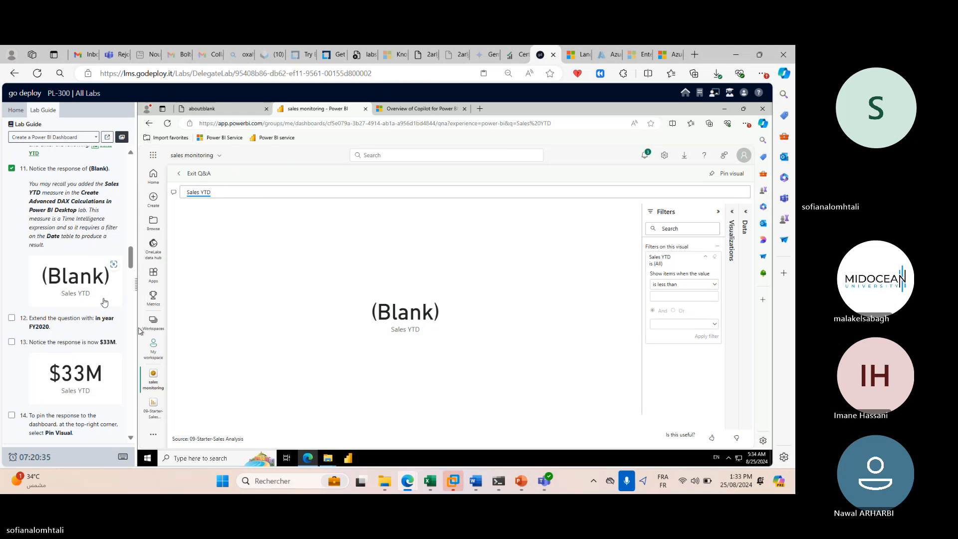
click(705, 258)
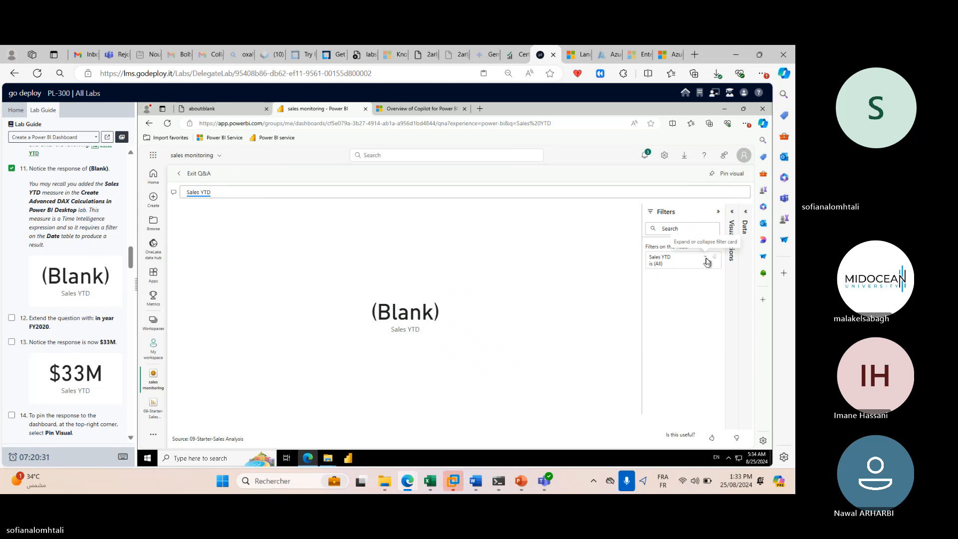
click(705, 258)
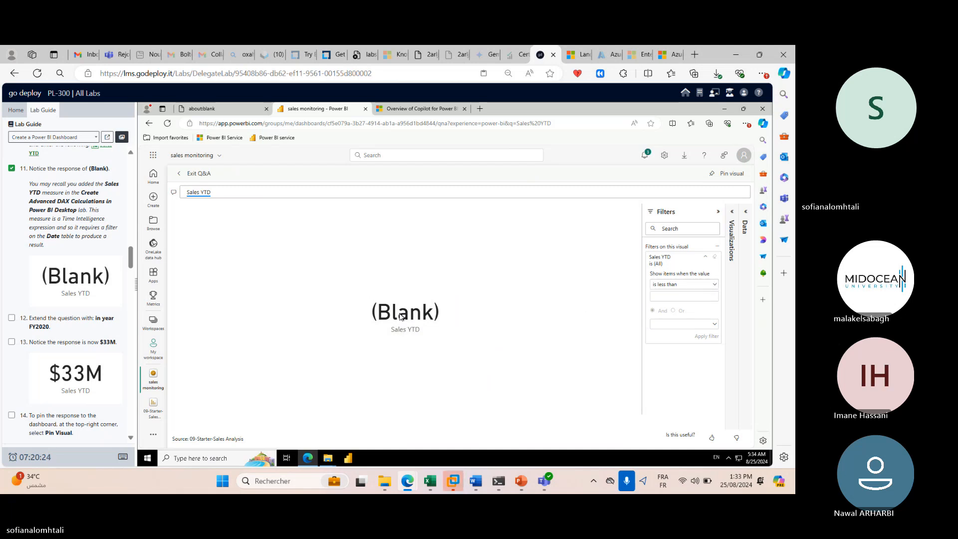
scroll(105, 299, down, 2)
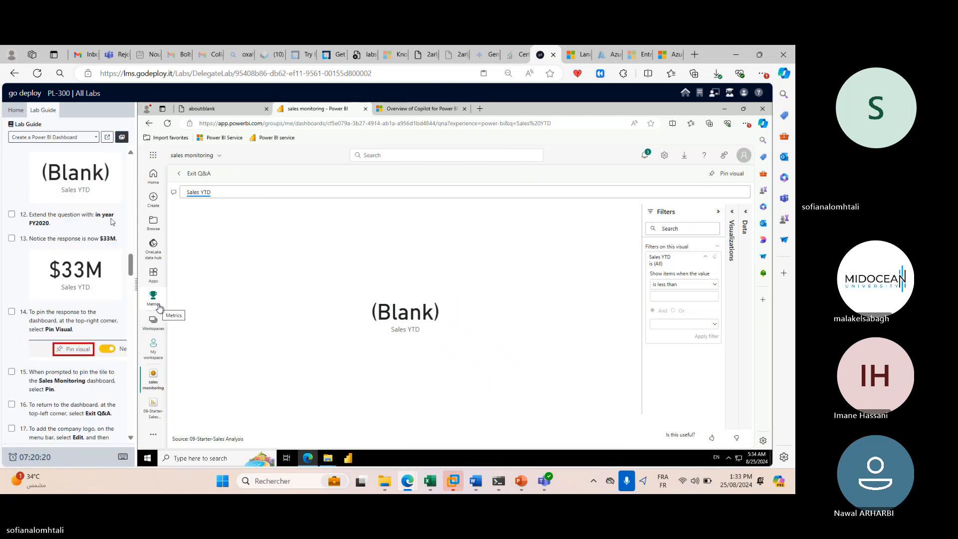
Edit the question to 'Sales YTD by product' and run it.
click(244, 192)
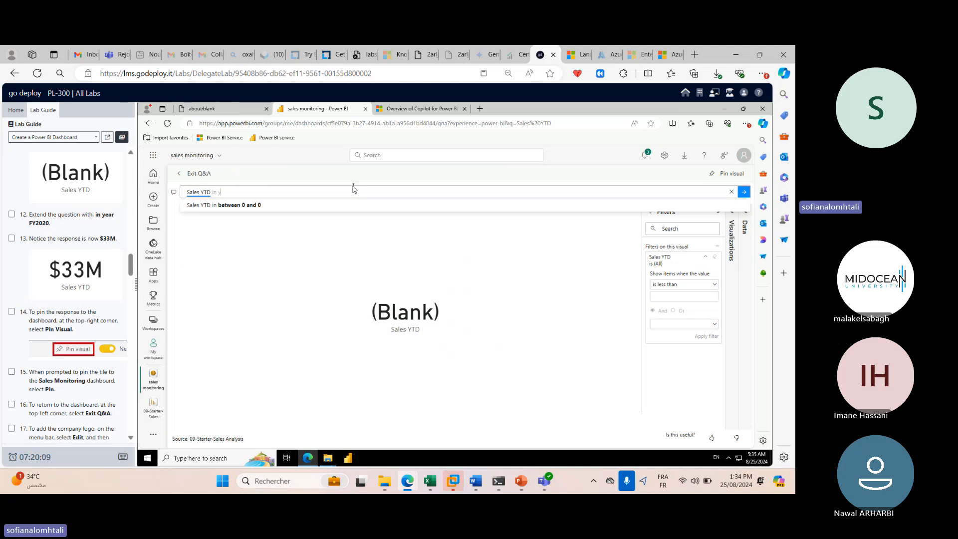
text(yea)
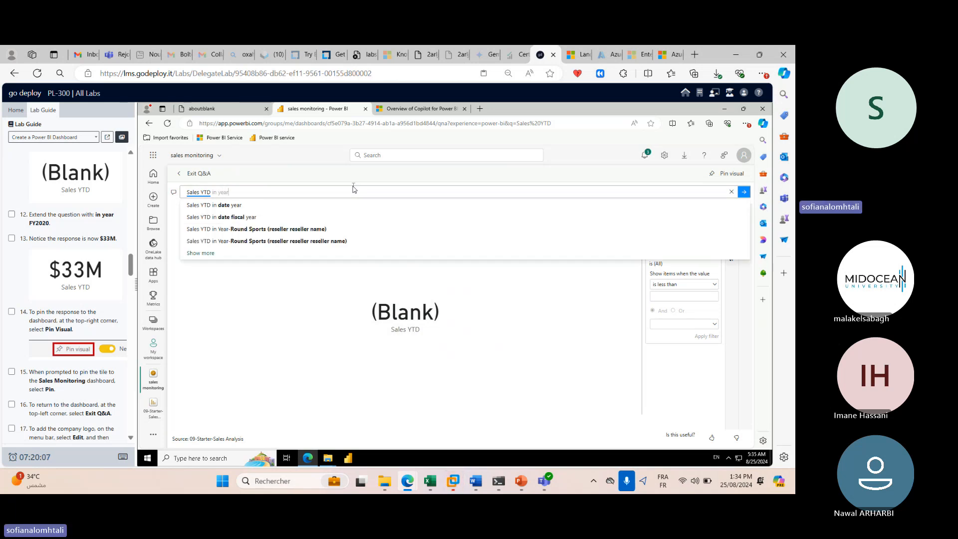
text(r)
key(BackSpace)
key(BackSpace)
key(BackSpace)
key(BackSpace)
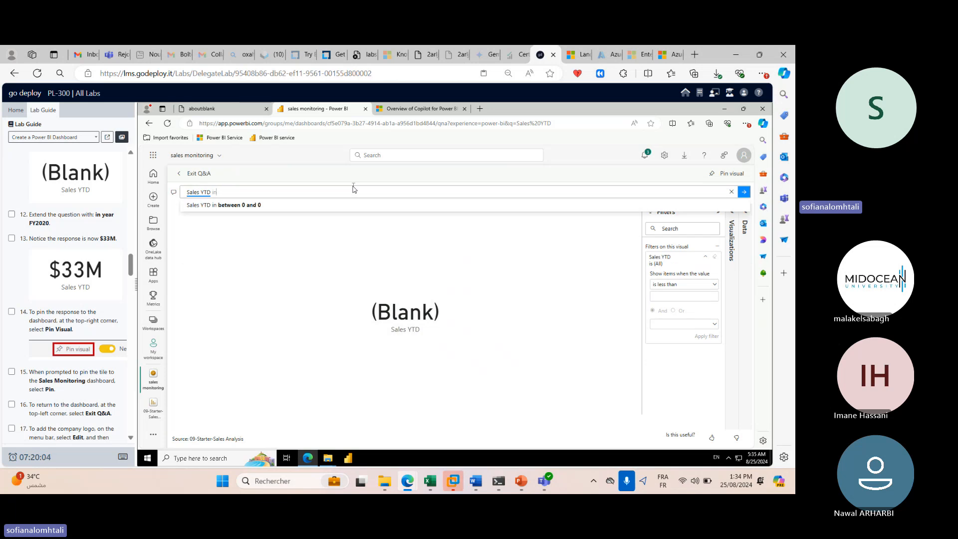
key(BackSpace)
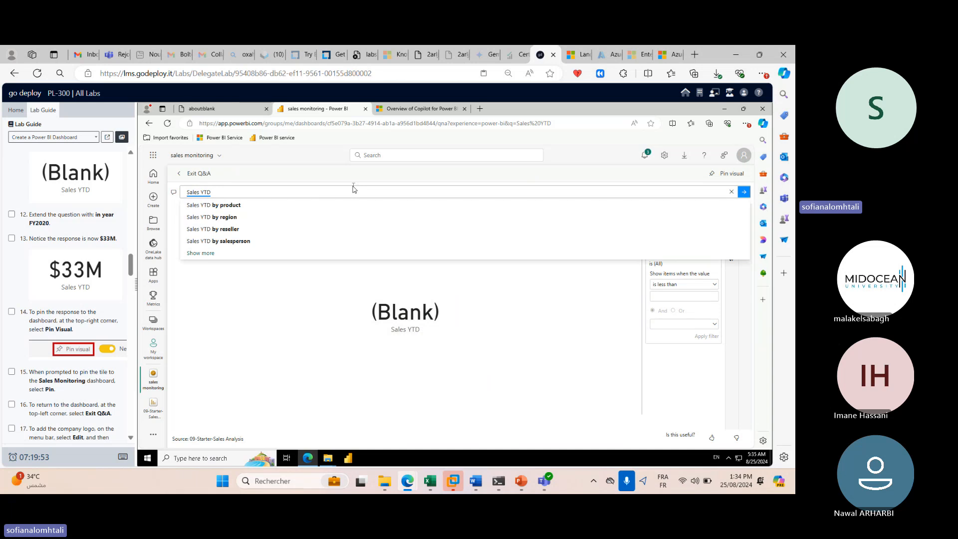
key(Down)
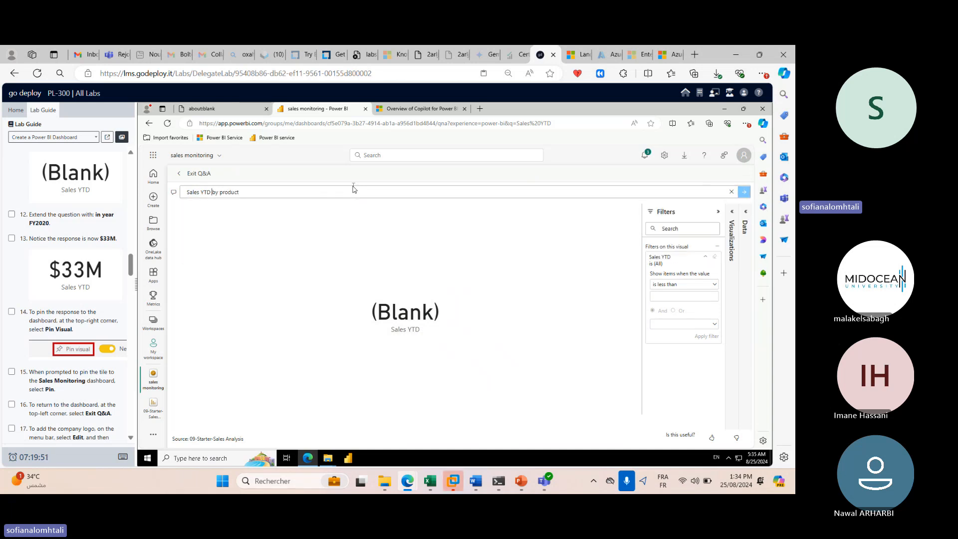
key(Return)
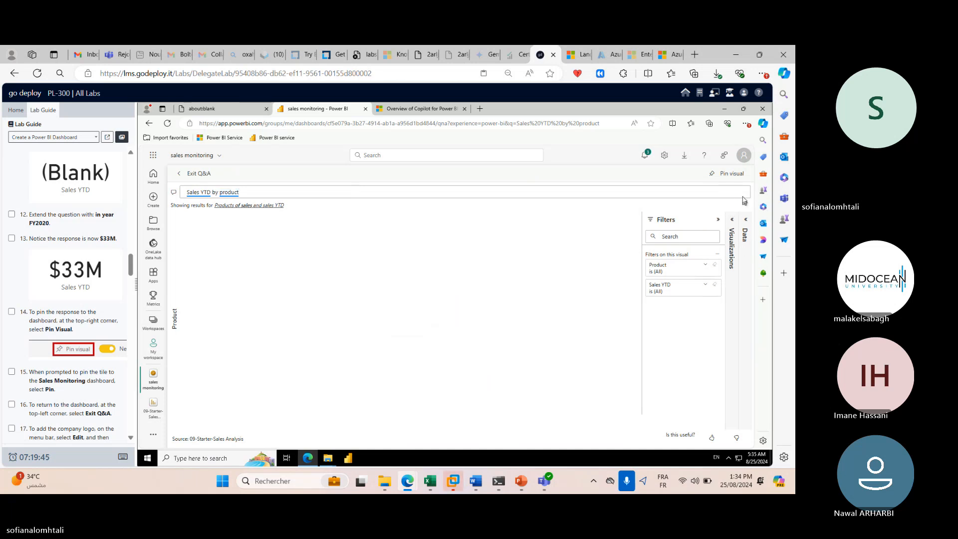
Rewrite the question as 'Sales YTD in Year FY2020', choosing the FY2020 year suggestion.
click(263, 193)
key(BackSpace)
key(BackSpace)
key(BackSpace)
key(BackSpace)
key(BackSpace)
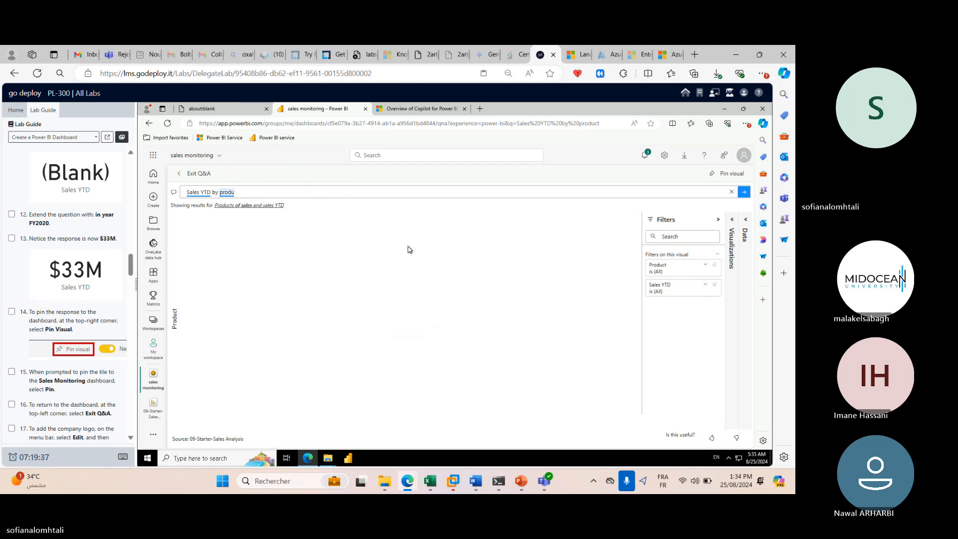
key(BackSpace)
key(BackSpace)
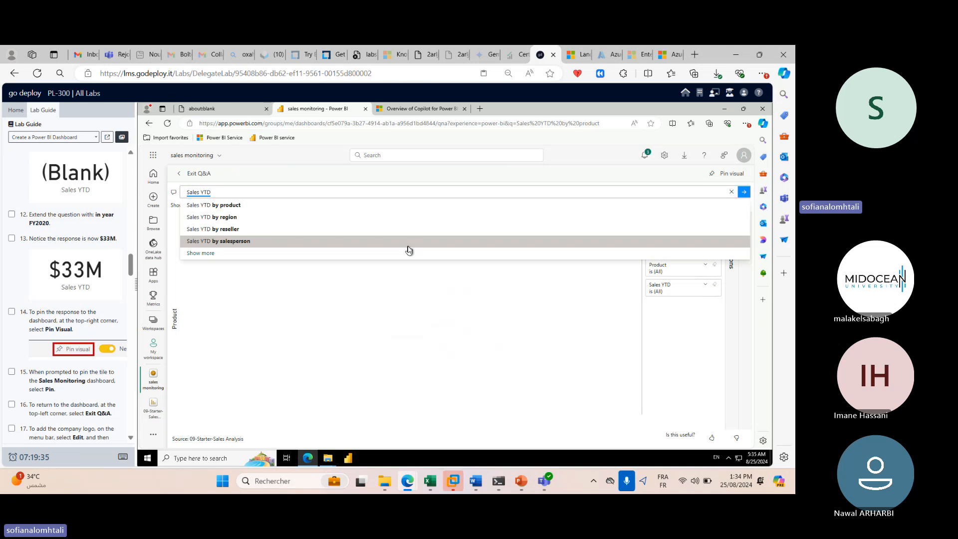
text(in ye)
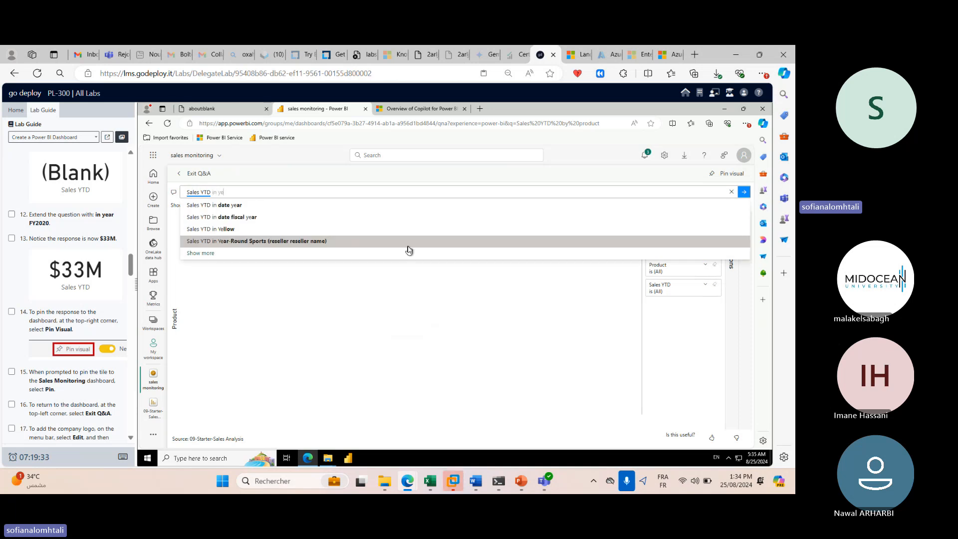
click(371, 229)
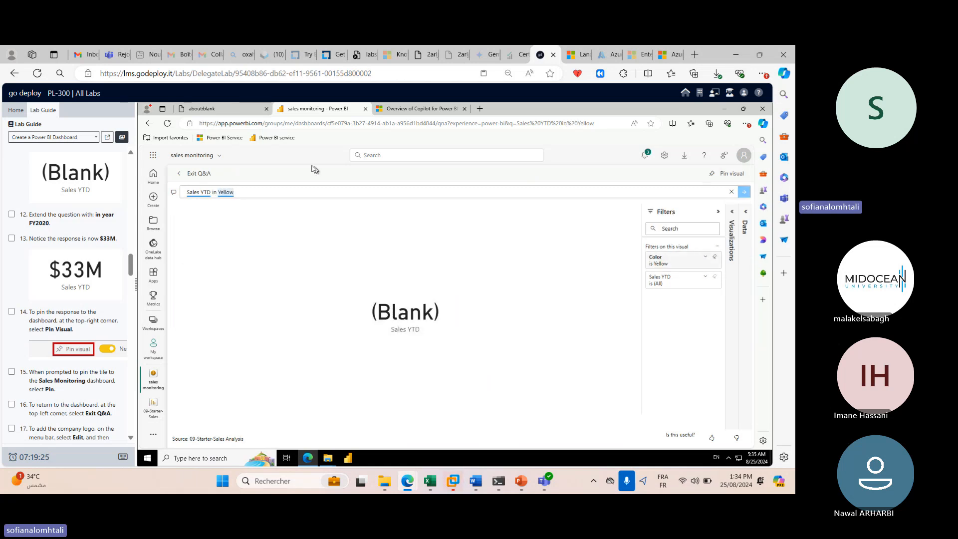
key(BackSpace)
key(BackSpace)
key(BackSpace)
key(BackSpace)
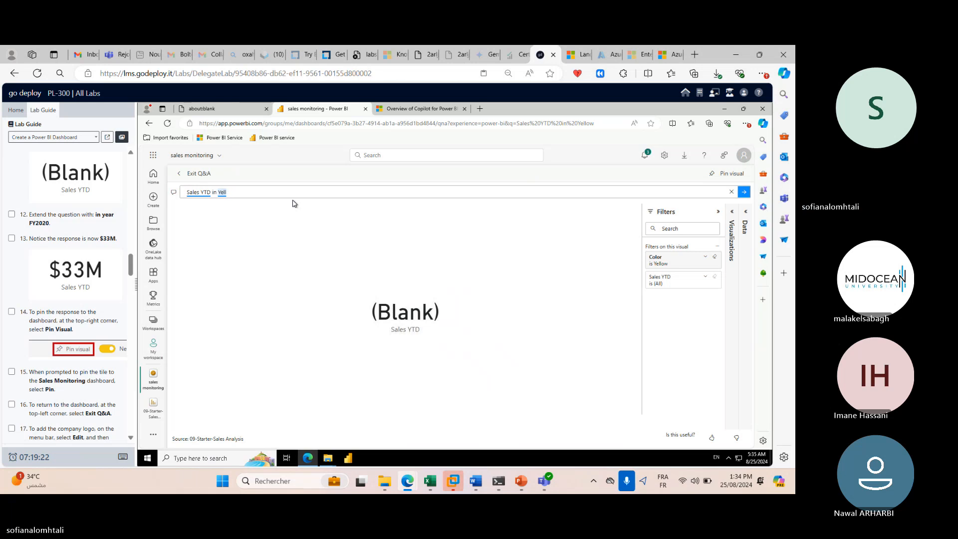
text(ar)
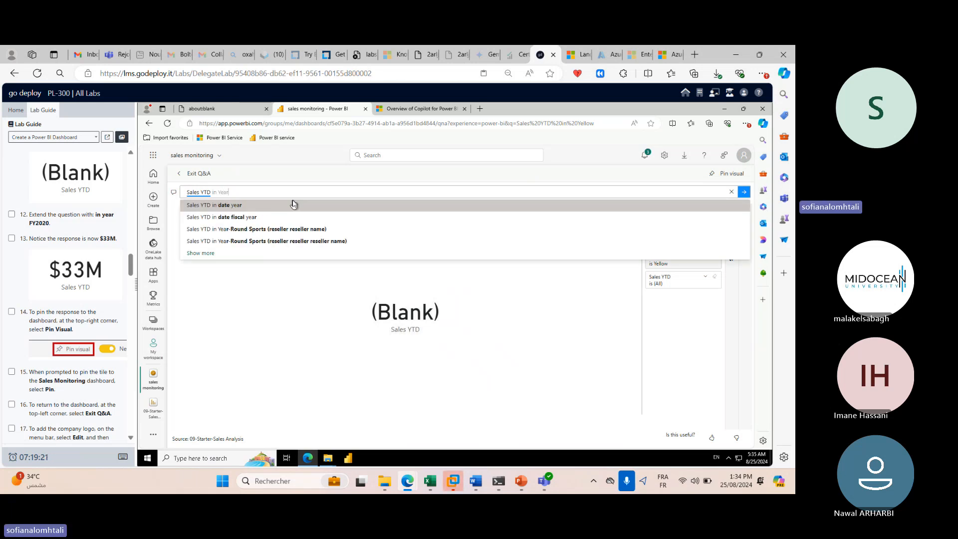
text( FY)
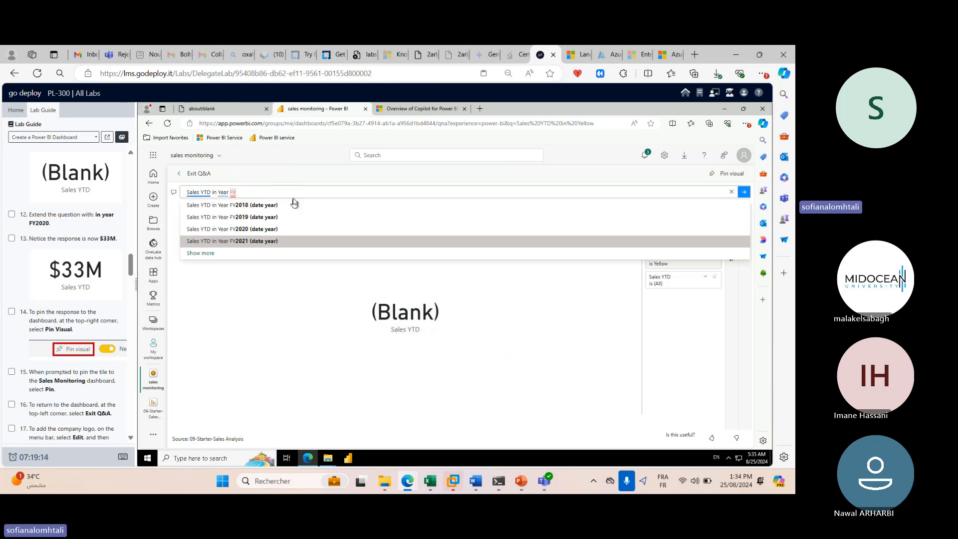
click(273, 231)
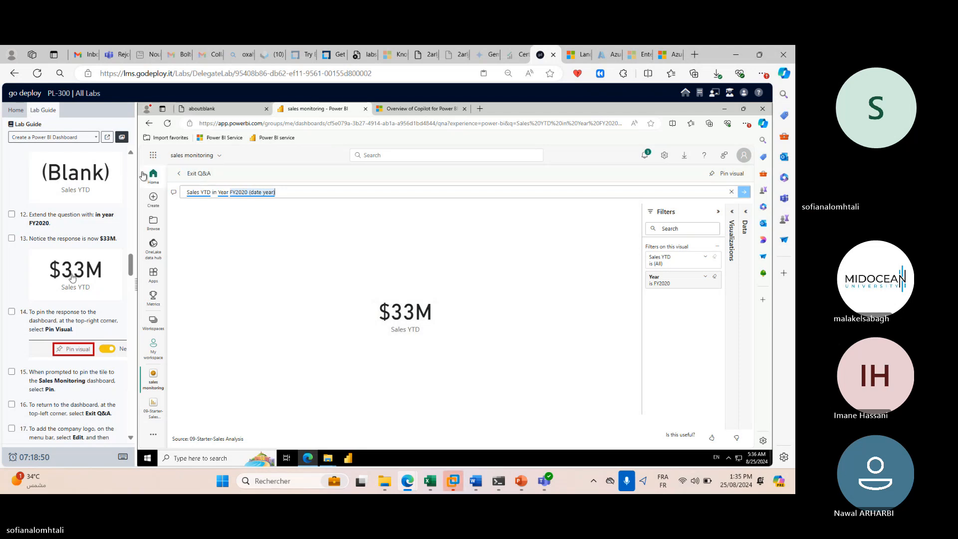
scroll(73, 275, down, 2)
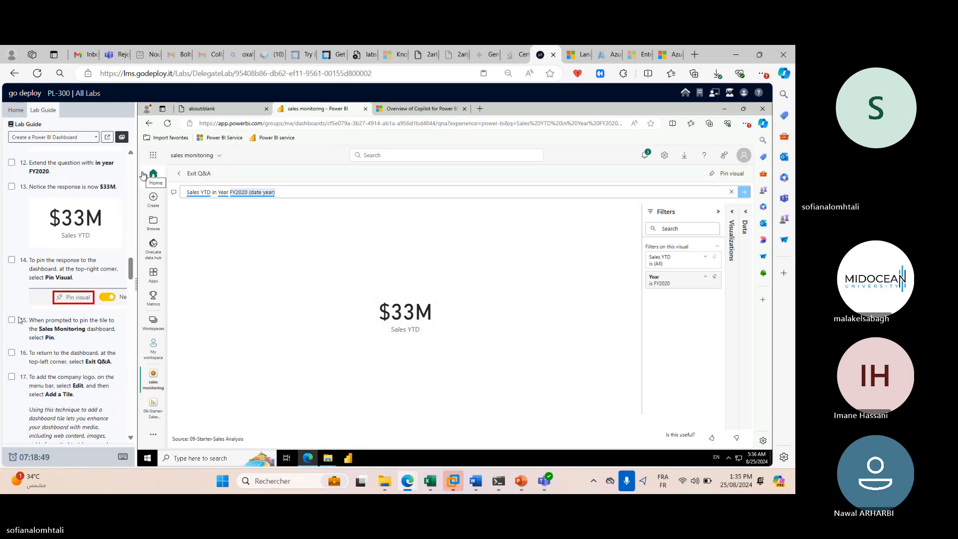
click(12, 320)
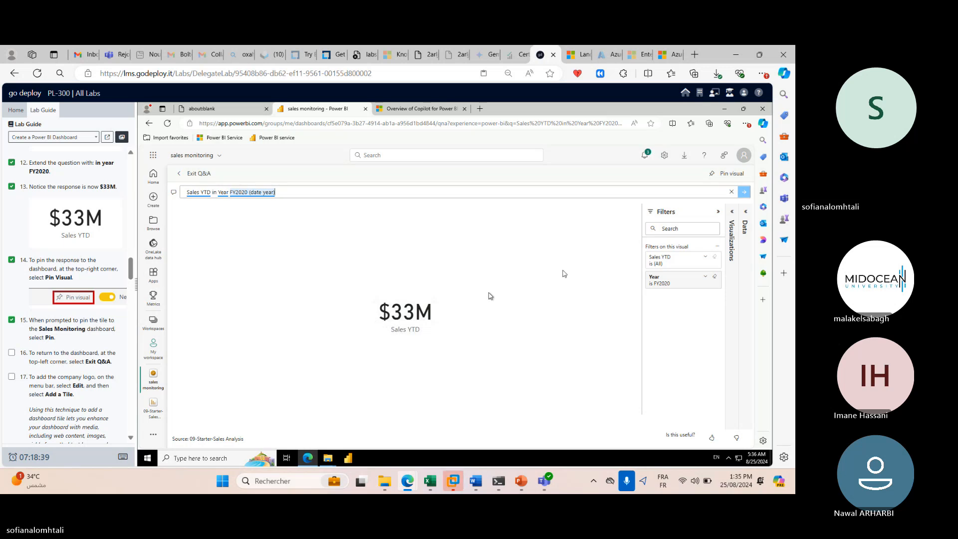
click(737, 177)
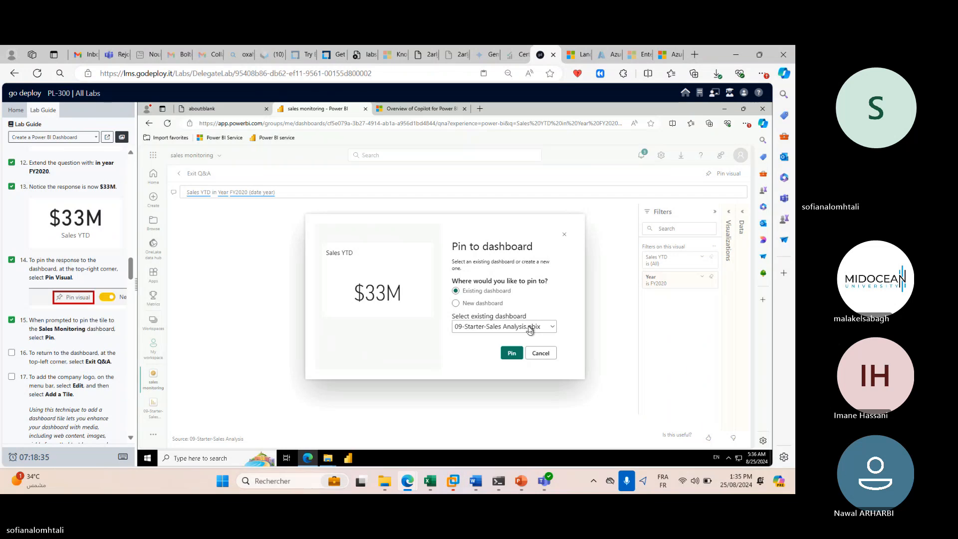
Pin the $33M Sales YTD visual to the sales monitoring dashboard and go to it.
click(530, 327)
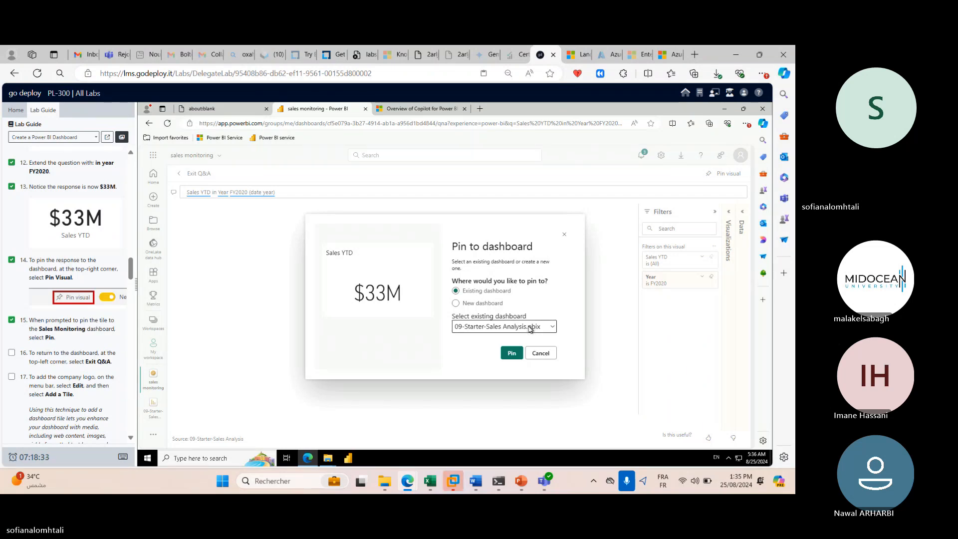
click(511, 349)
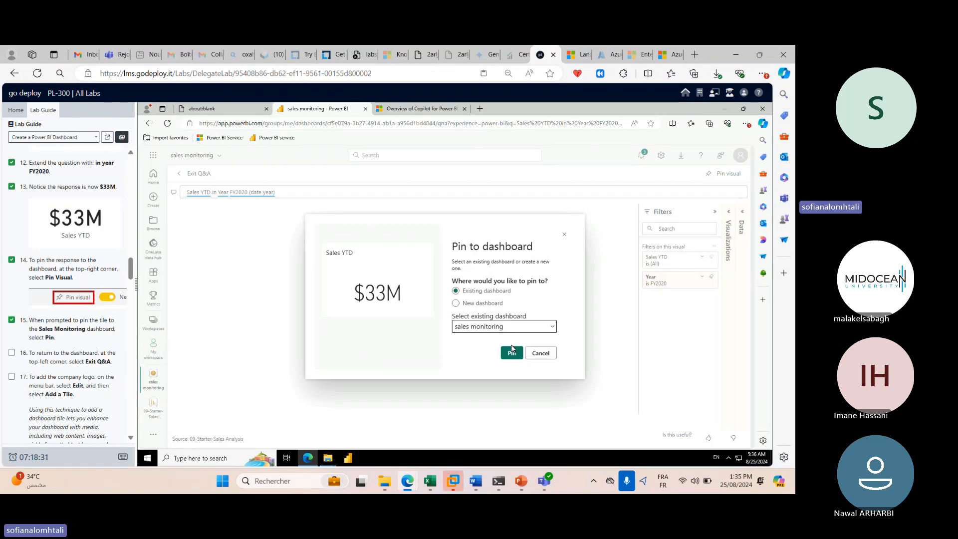
click(501, 326)
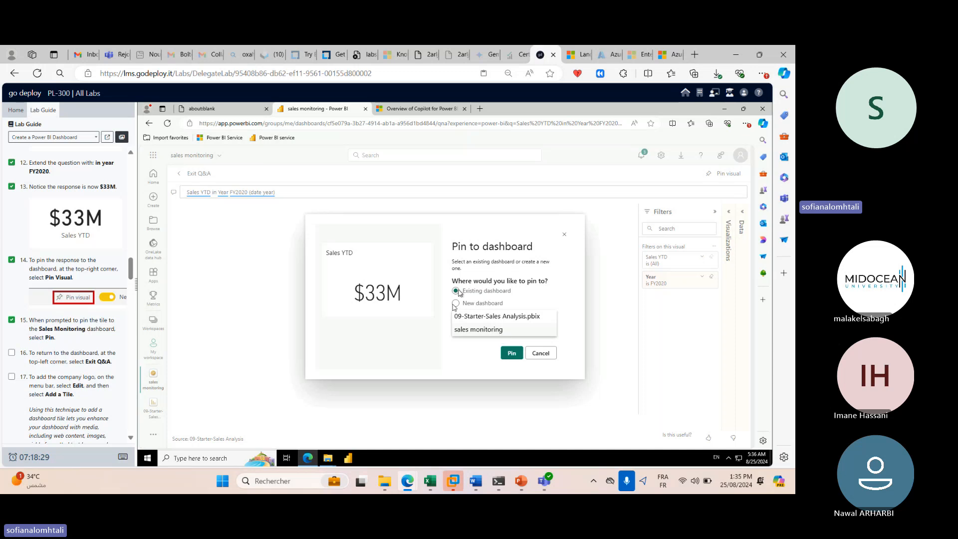
click(497, 331)
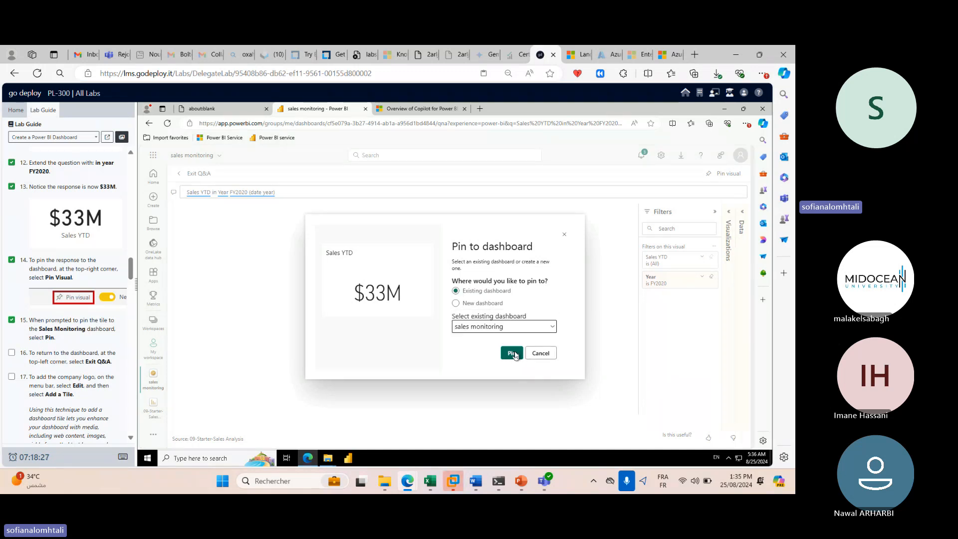
click(514, 353)
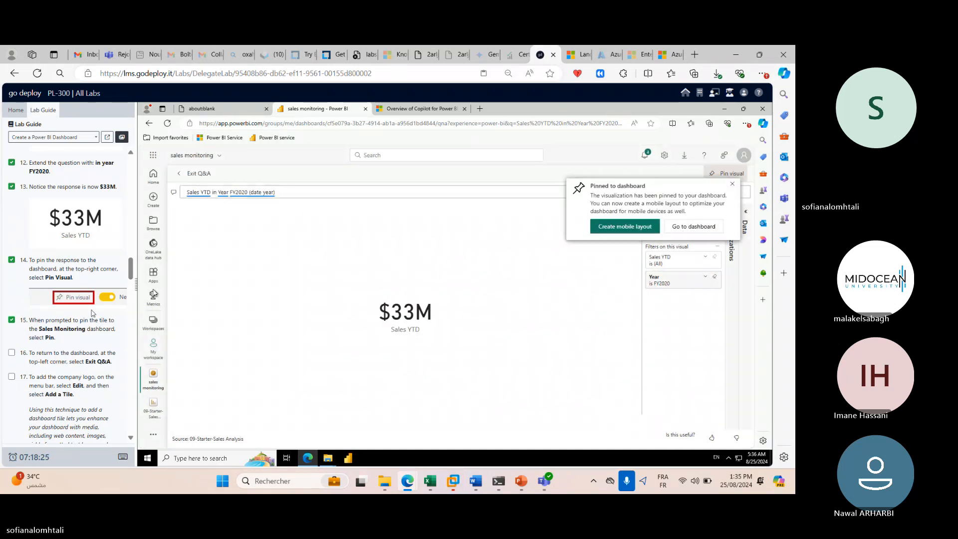
scroll(93, 315, down, 1)
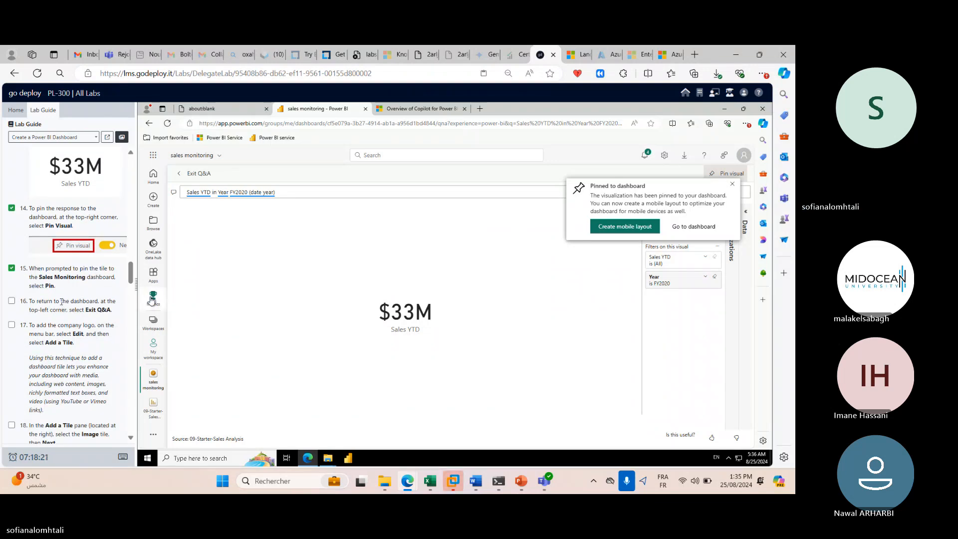
click(682, 227)
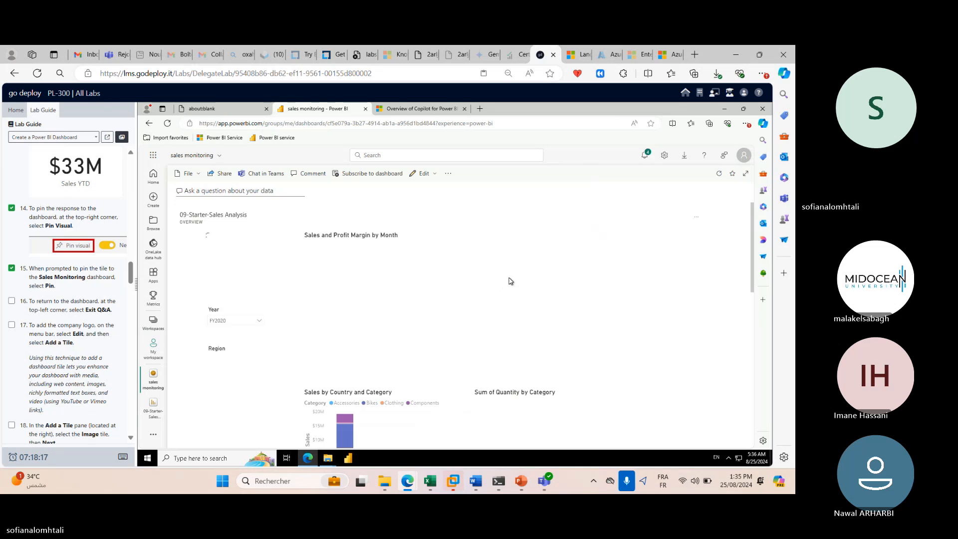
Move the Sales YTD tile on the dashboard and tick off lab step 16.
scroll(509, 281, down, 3)
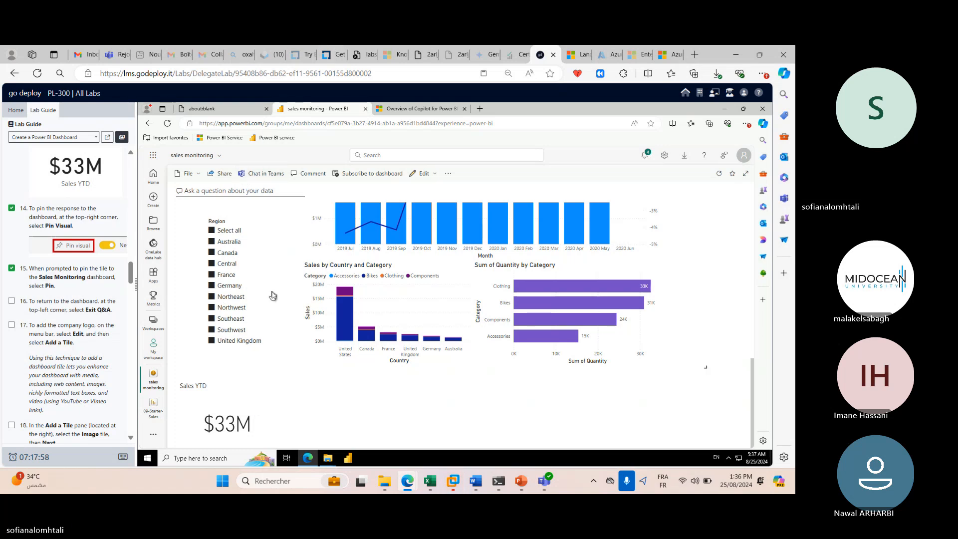
drag(253, 424, 227, 425)
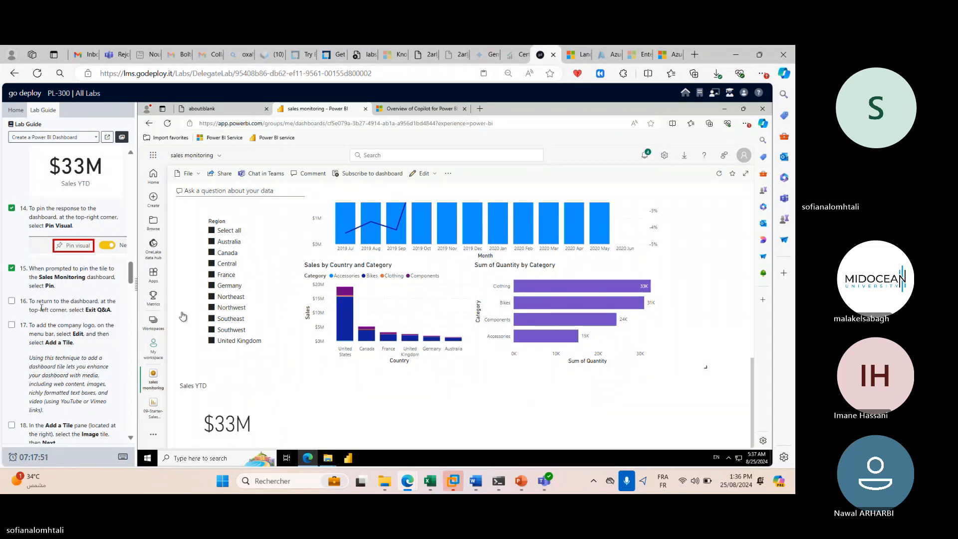
click(12, 301)
Open Q&A and leave it again, then bring up the dashboard's Edit options.
click(287, 197)
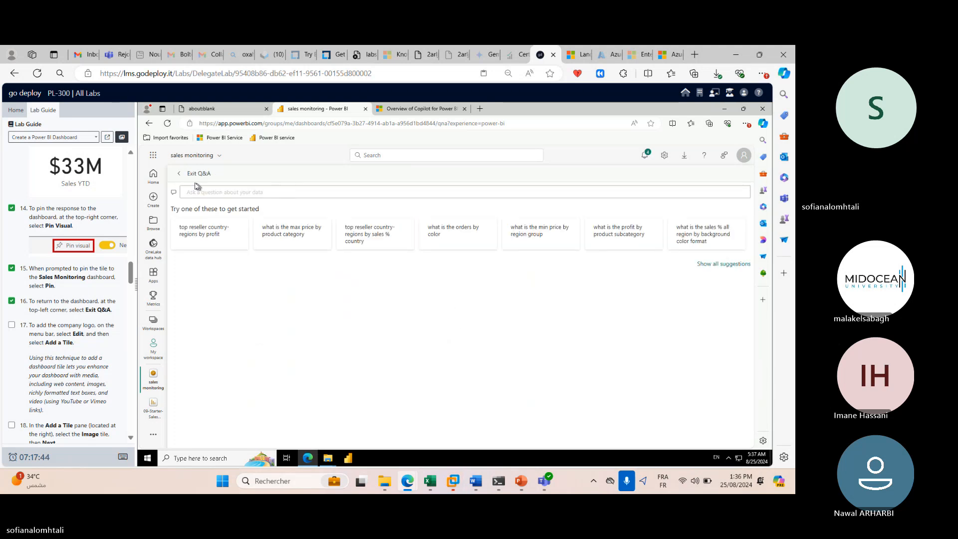
click(194, 174)
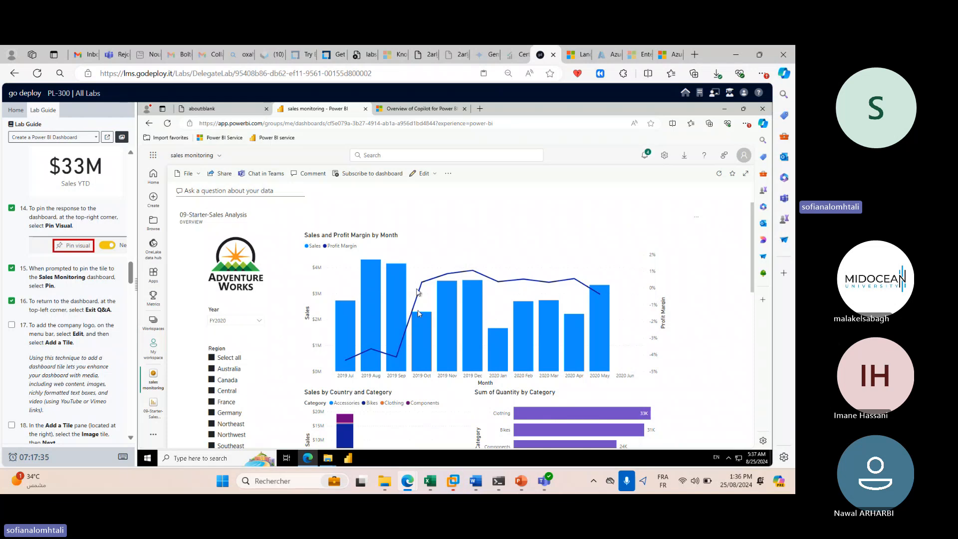
click(425, 174)
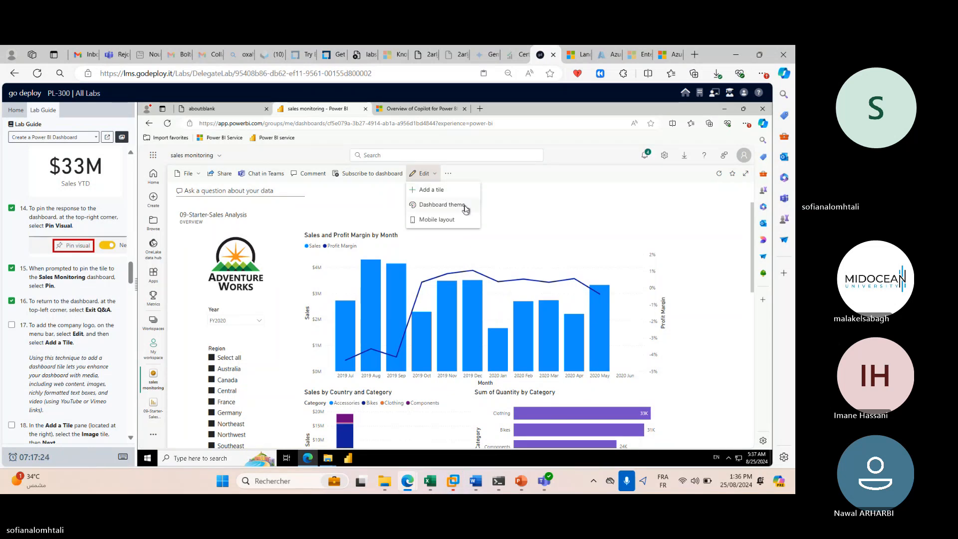
Add a new tile with Image as its source and place the cursor in the URL box.
click(439, 191)
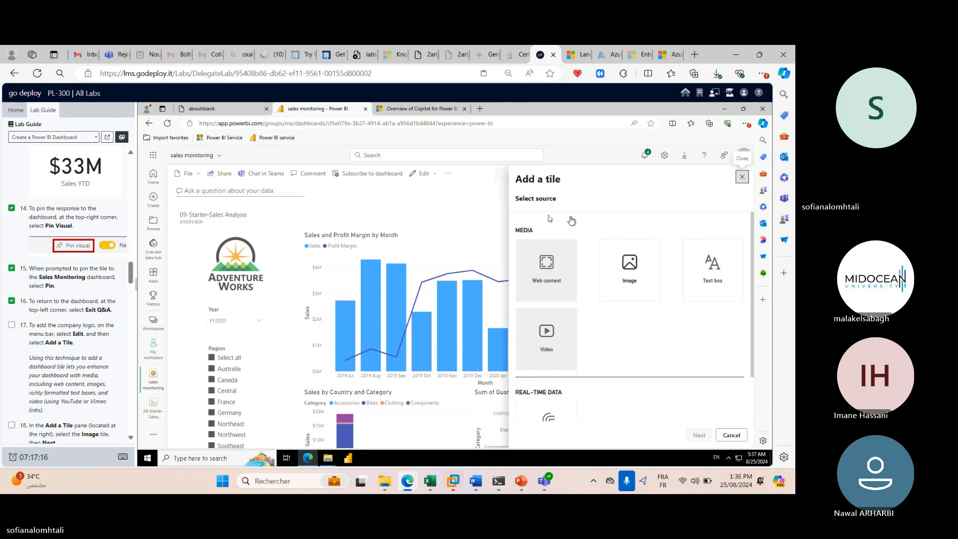
scroll(9, 351, down, 1)
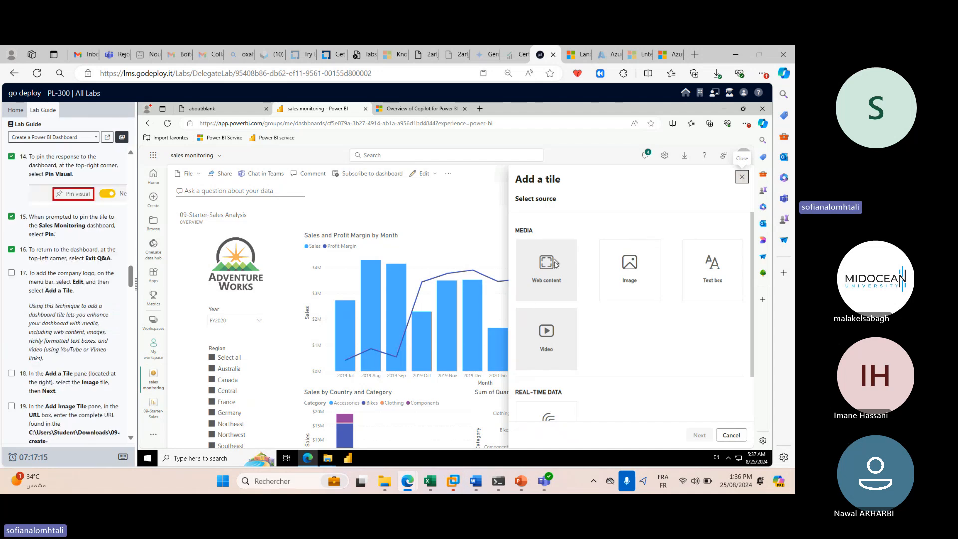
click(631, 277)
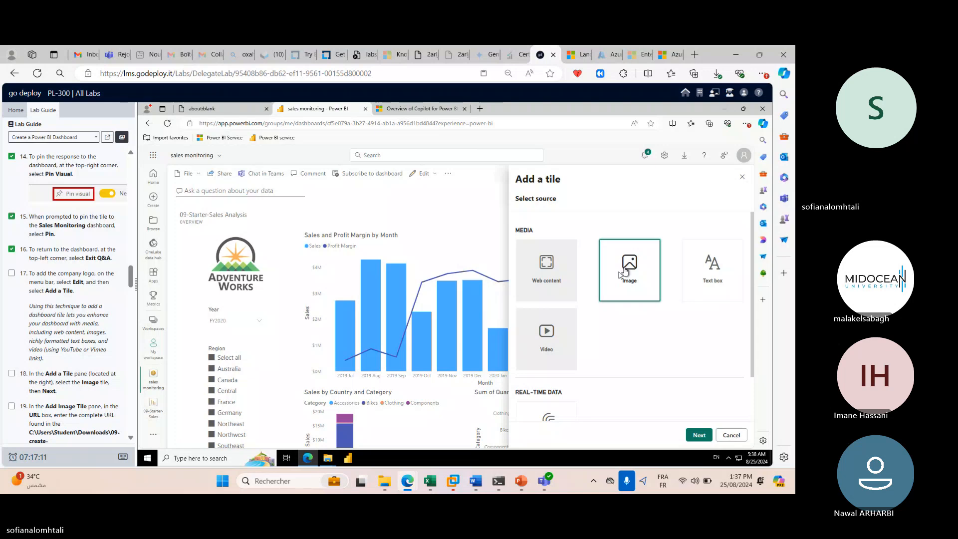
click(696, 435)
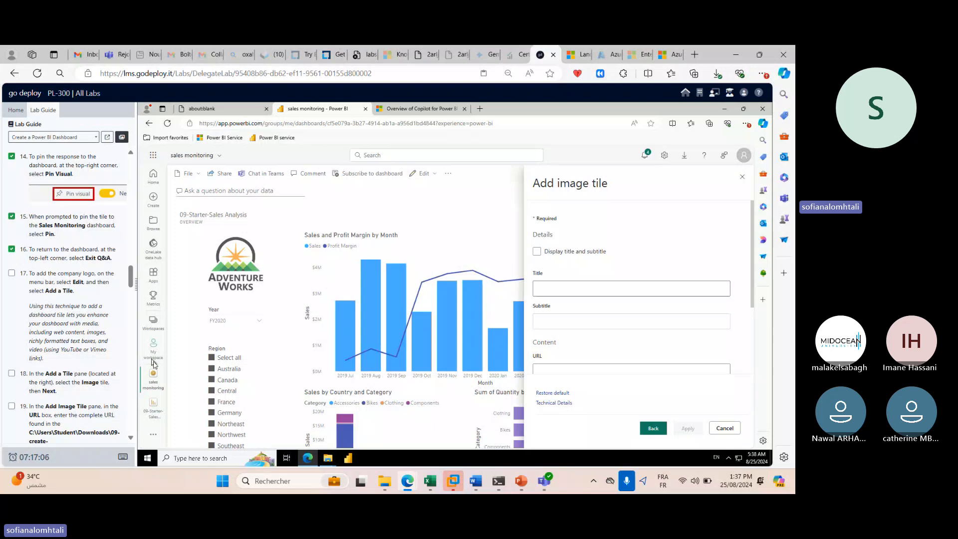
scroll(82, 369, down, 1)
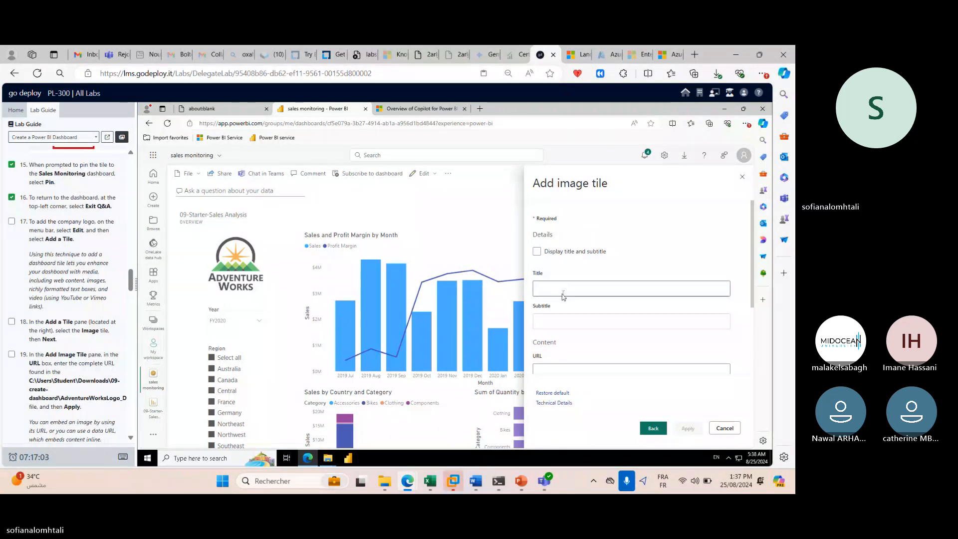
scroll(663, 334, down, 2)
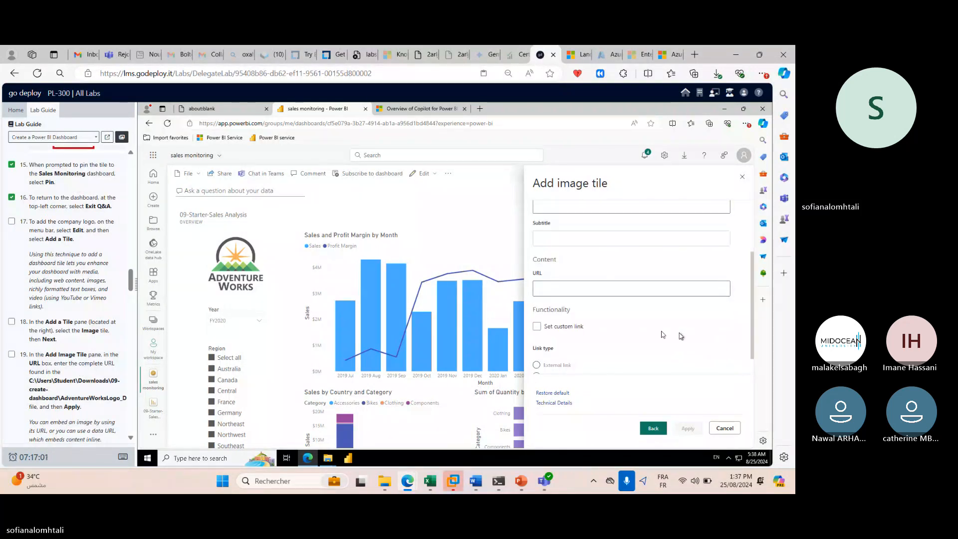
click(588, 291)
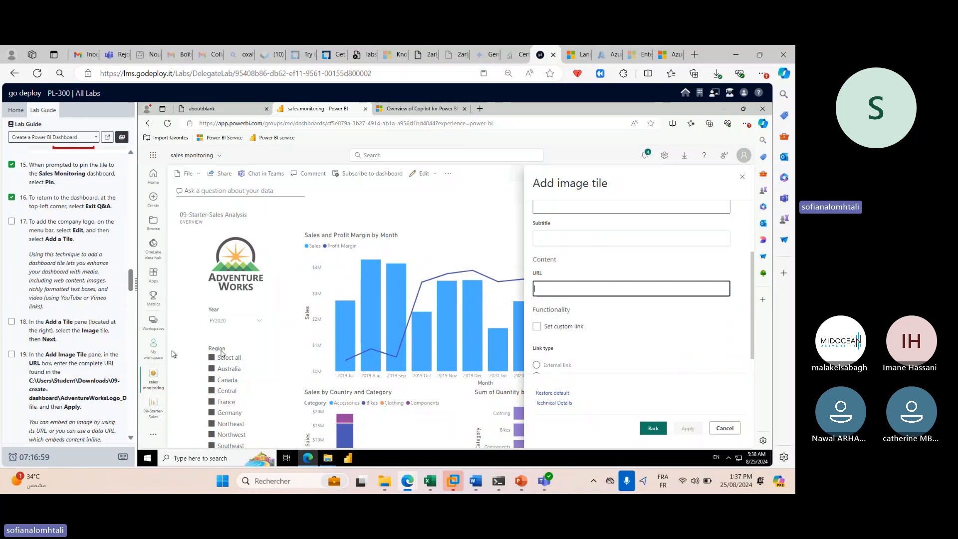
scroll(587, 269, up, 2)
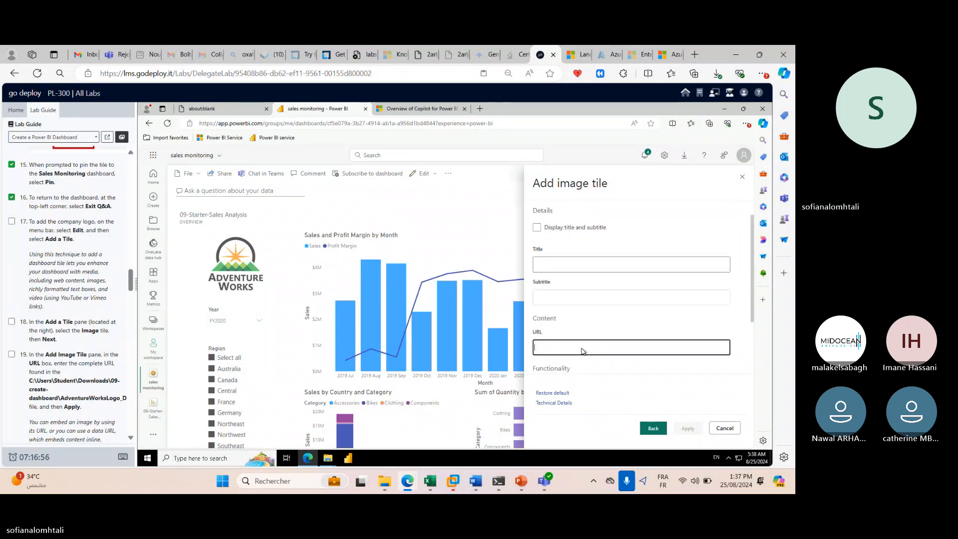
scroll(581, 351, up, 1)
scroll(622, 342, down, 3)
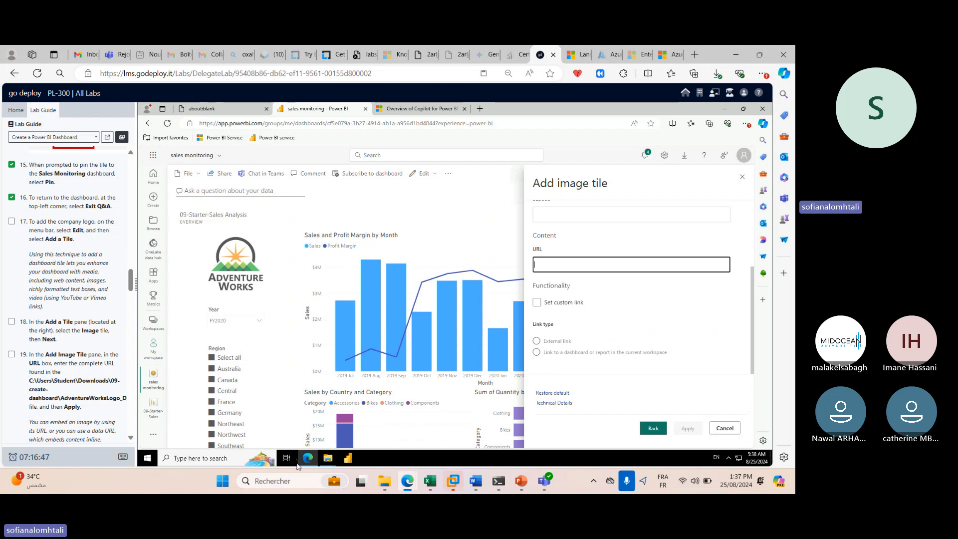
mouse_move(326, 461)
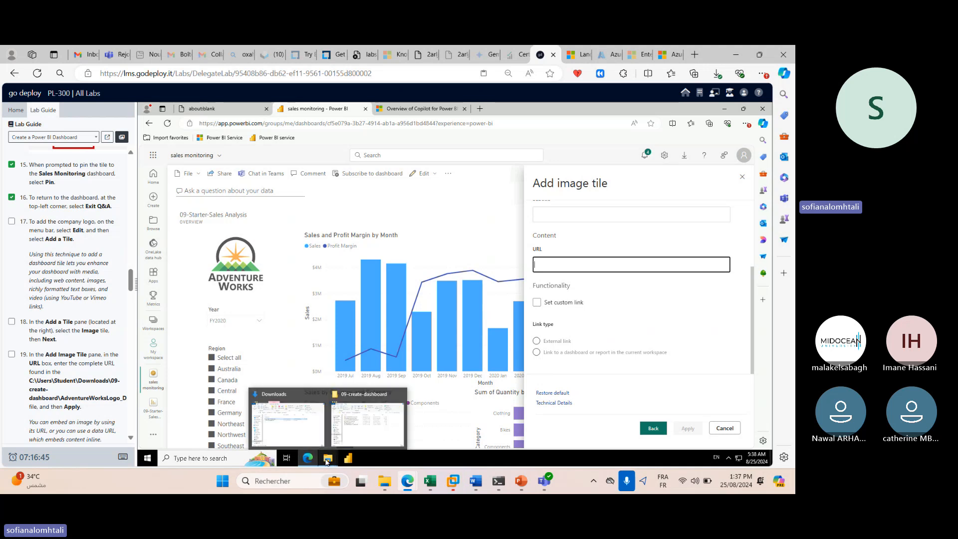
Open Downloads\09-create-dashboard in File Explorer and select AdventureWorksLogo_DataURL.txt.
click(343, 435)
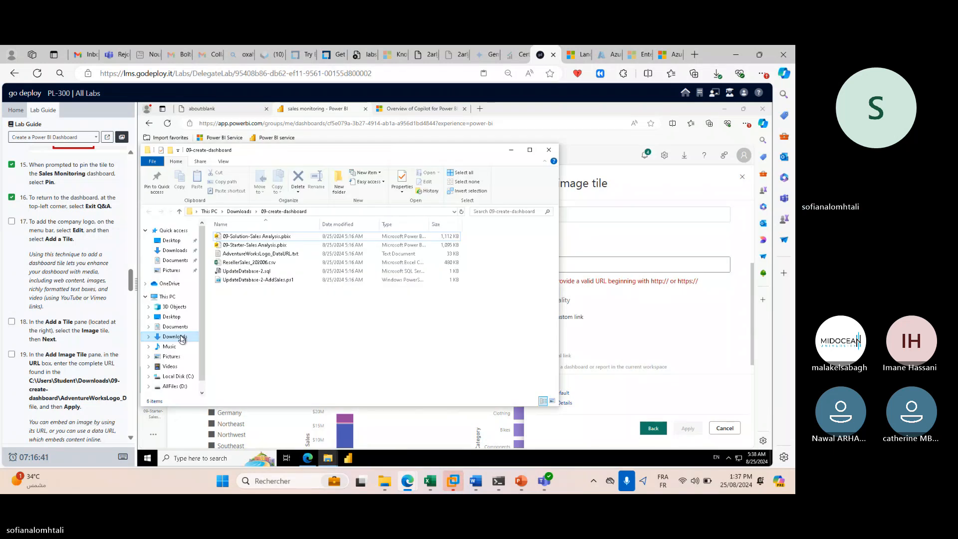
click(175, 336)
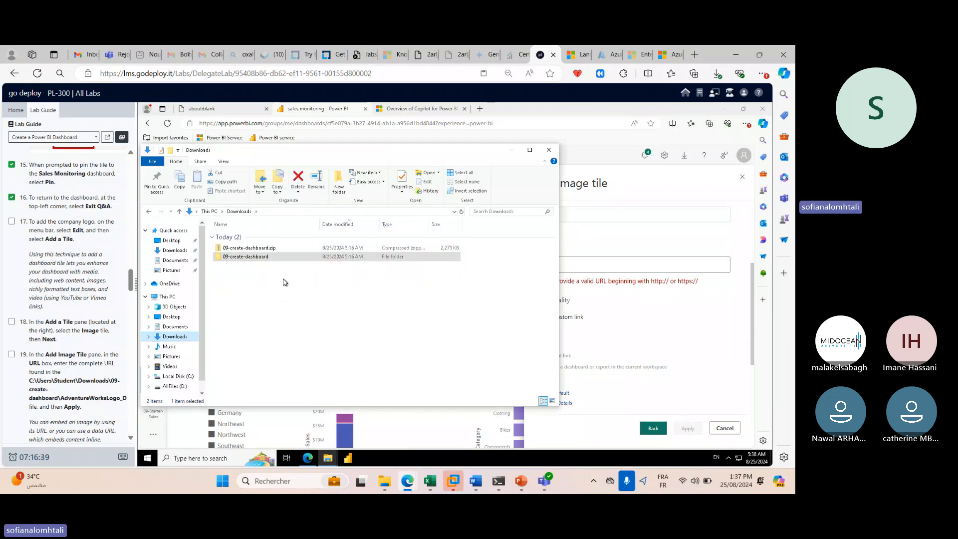
double_click(274, 258)
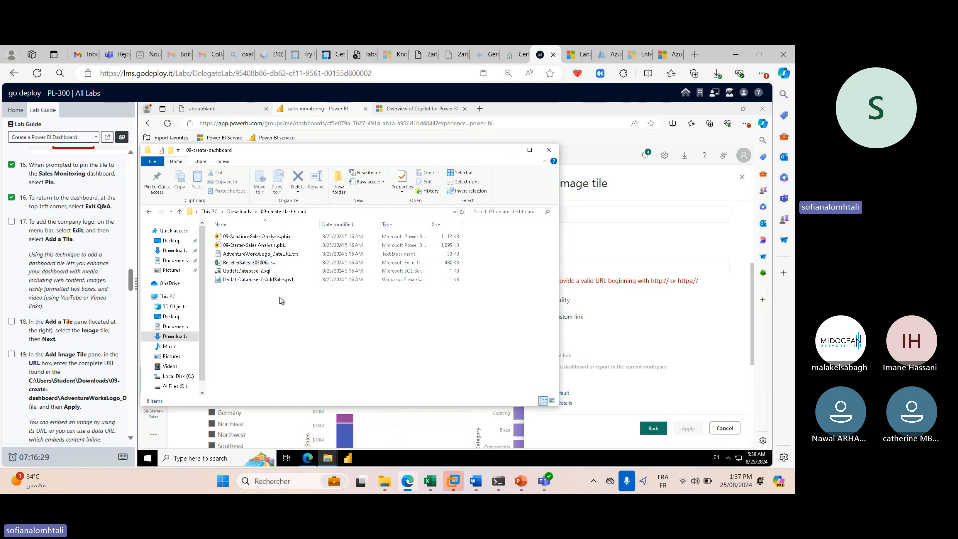
click(288, 255)
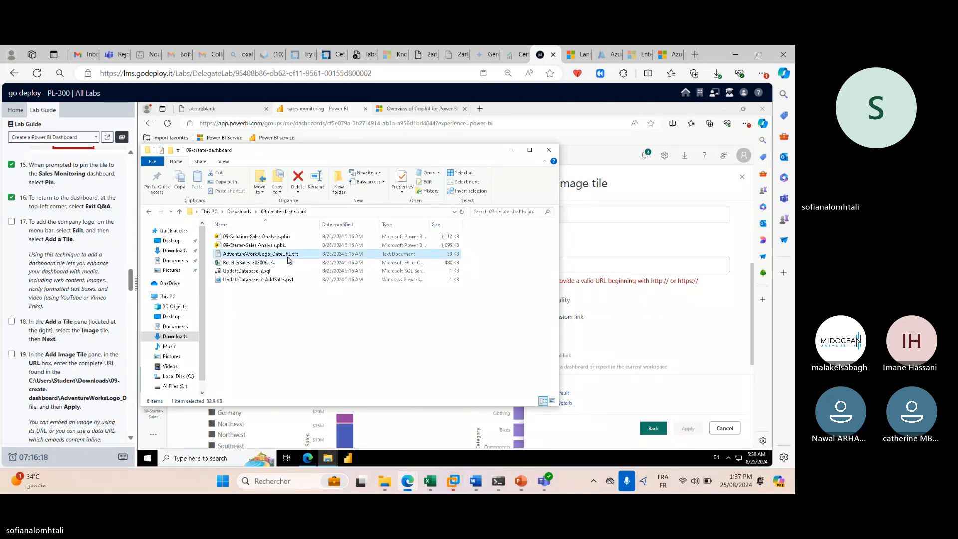
click(318, 212)
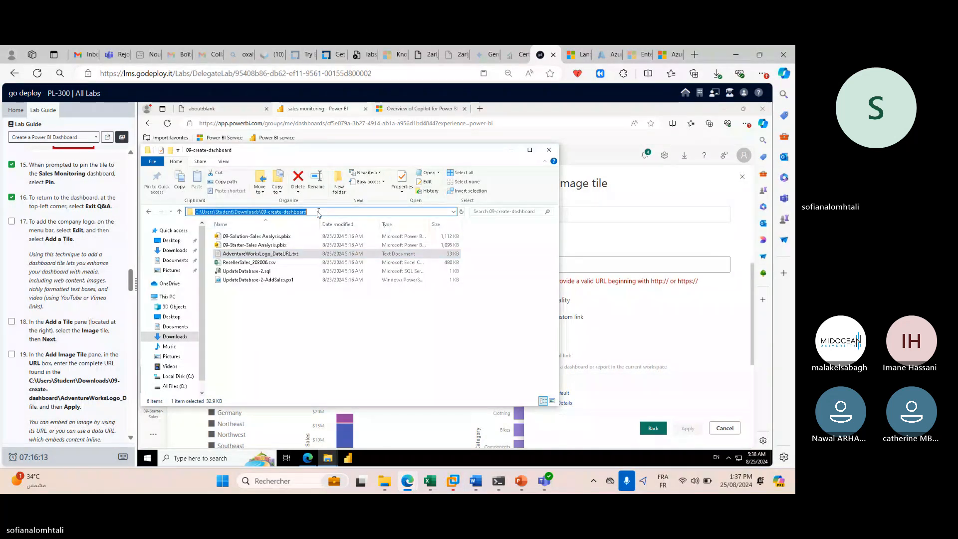
Copy the AdventureWorksLogo_DataURL.txt file name from its rename box.
right_click(305, 256)
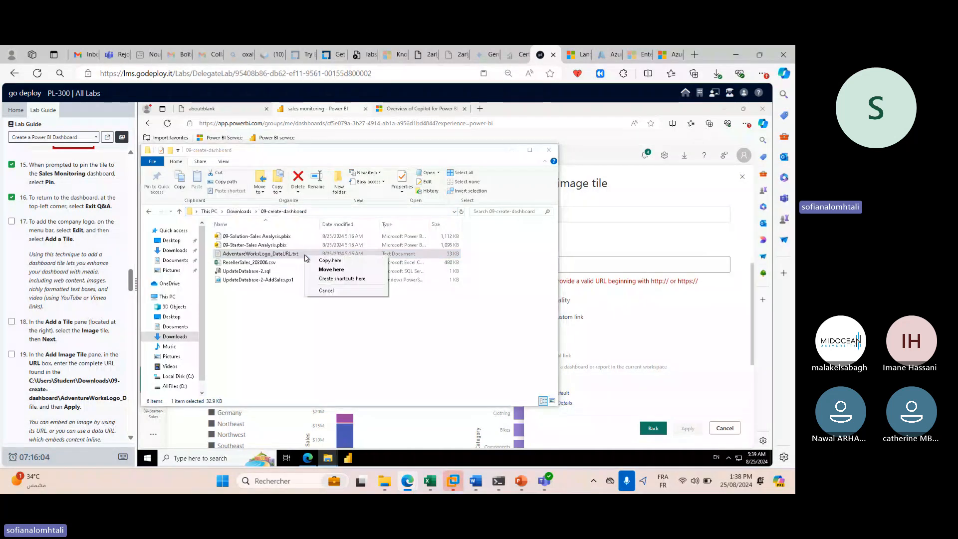
click(278, 257)
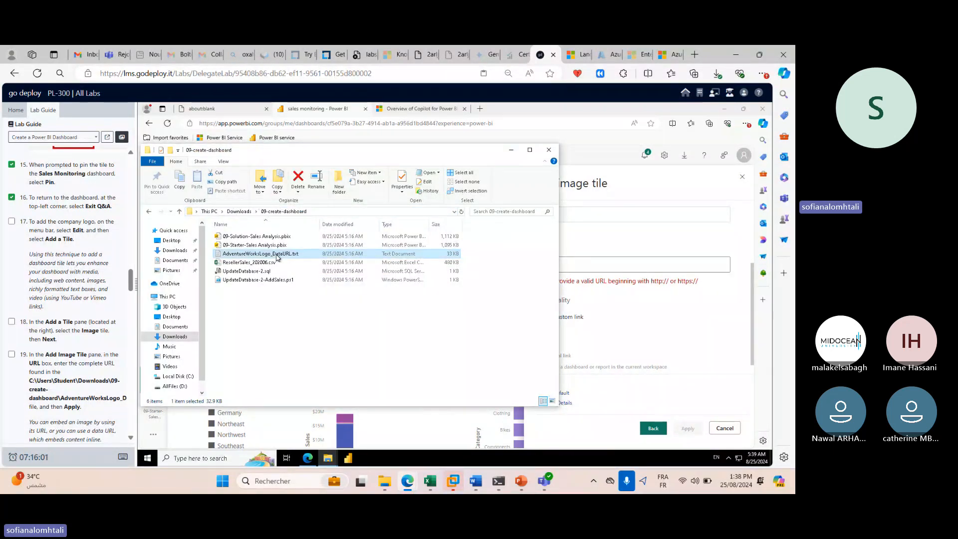
right_click(278, 257)
click(318, 391)
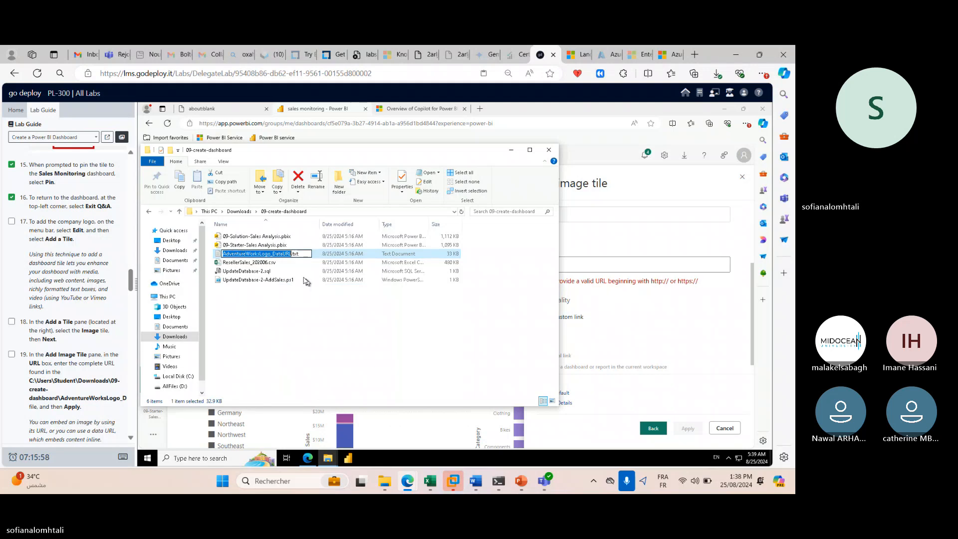
key(Escape)
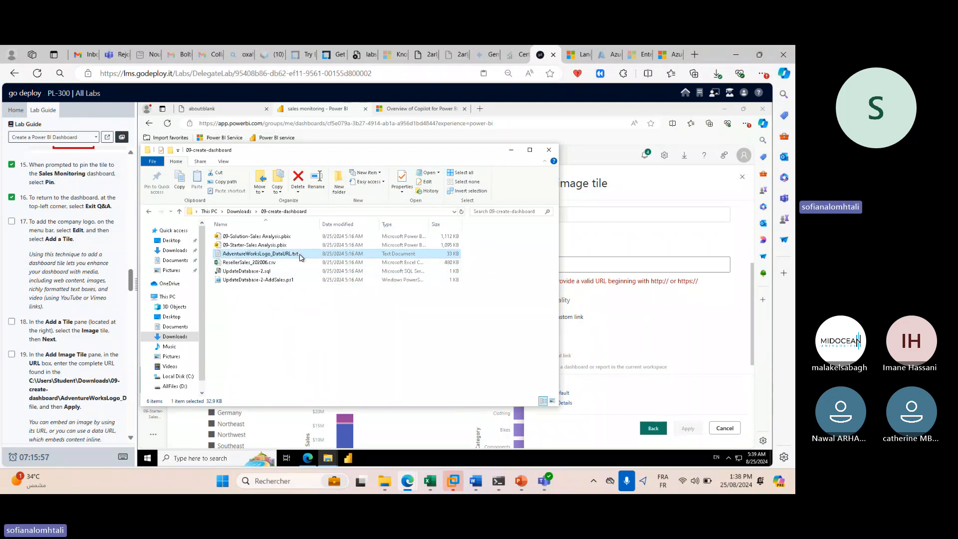
right_click(301, 256)
click(324, 391)
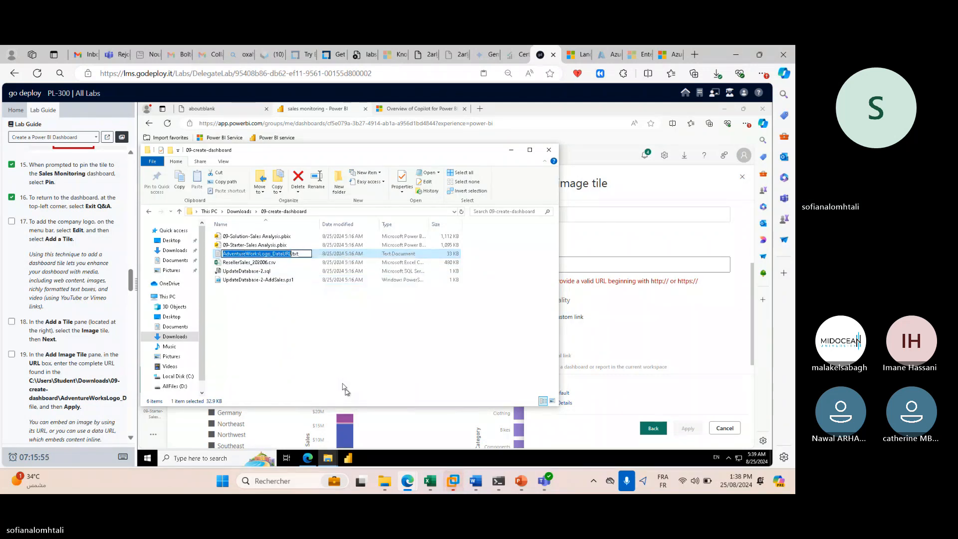
right_click(282, 254)
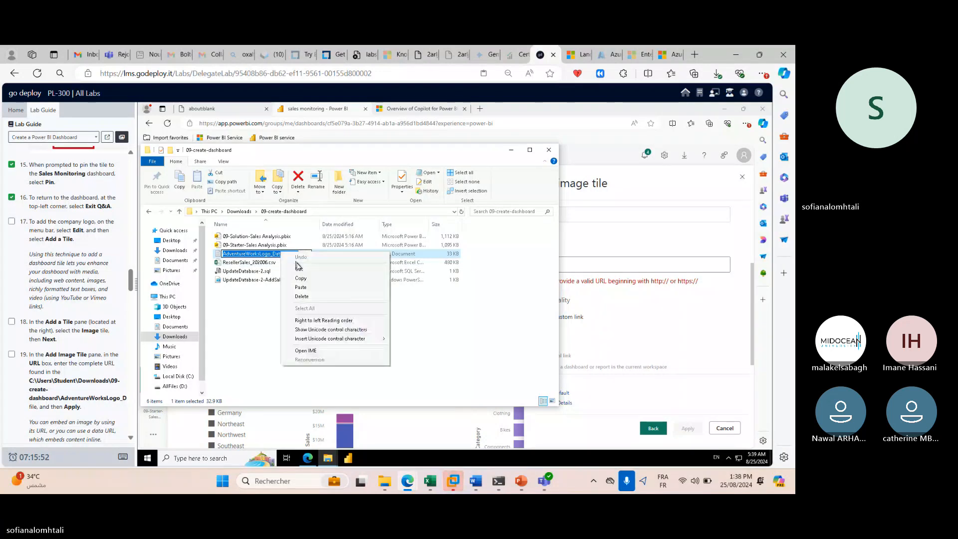
click(317, 287)
Append \AdventureWorksLogo_DataURL.txt to the folder path, copy it, and paste it into the image URL field.
click(333, 212)
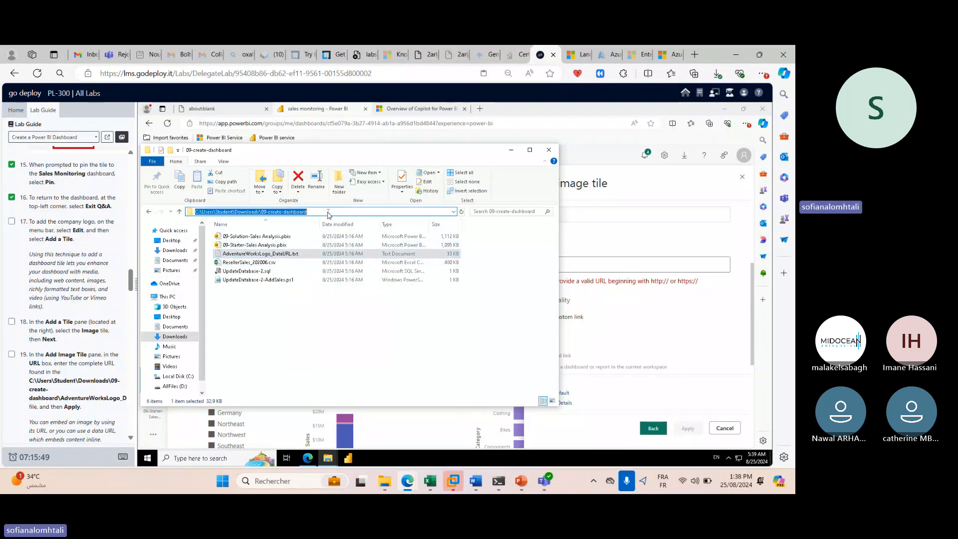
click(333, 212)
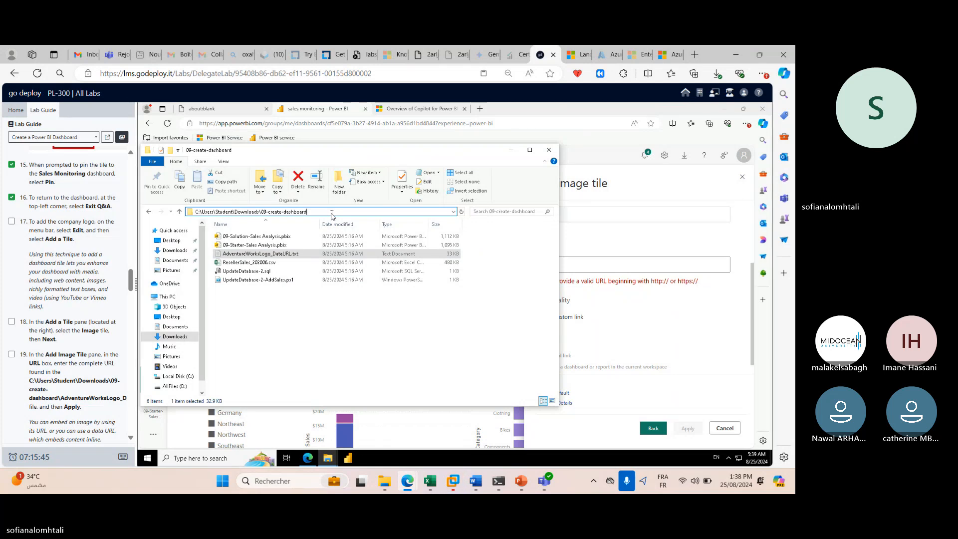
text(AdventureWorksLogo_DataURL.txt)
drag(259, 212, 262, 211)
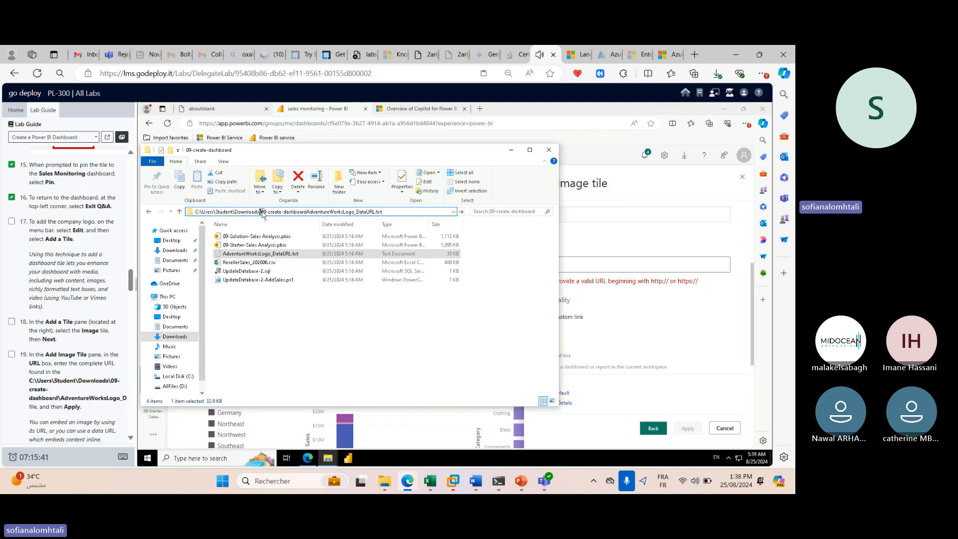
click(308, 212)
text(\)
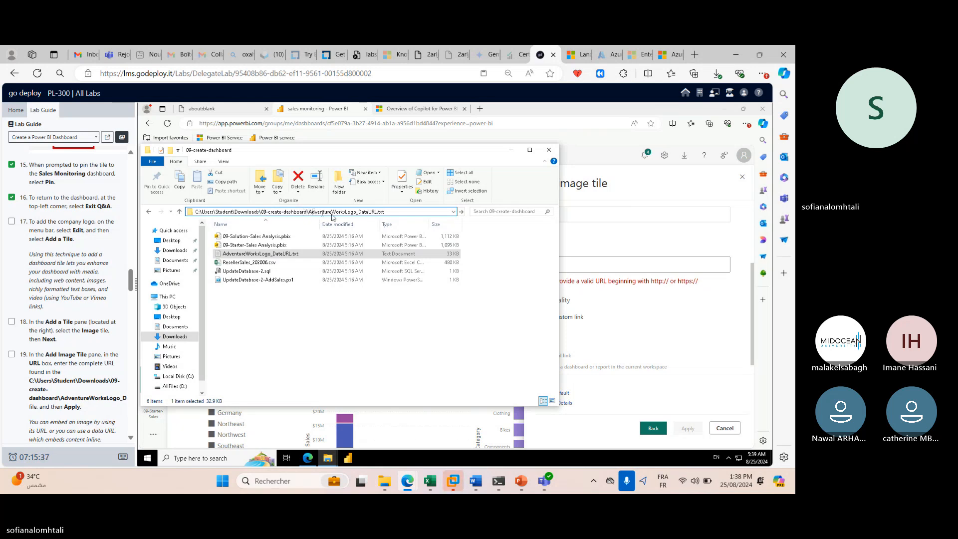
drag(393, 212, 179, 220)
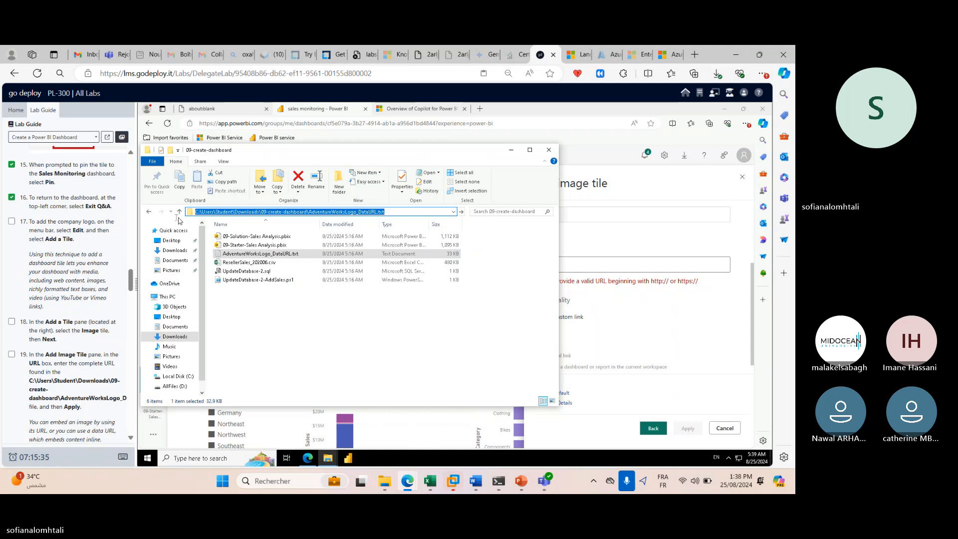
key(ctrl+c)
click(572, 263)
key(ctrl+v)
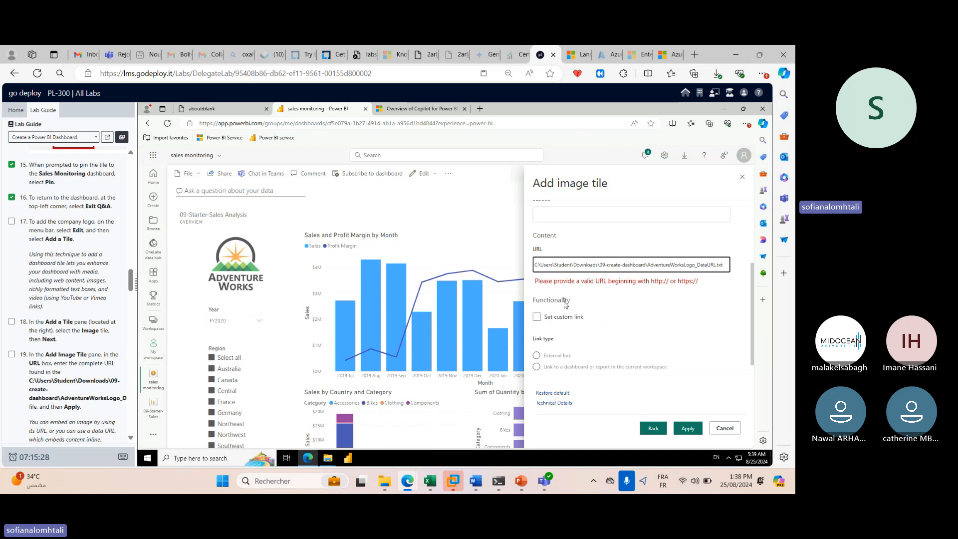
Cut the file path out of the image tile's URL field, leaving it empty.
triple_click(577, 269)
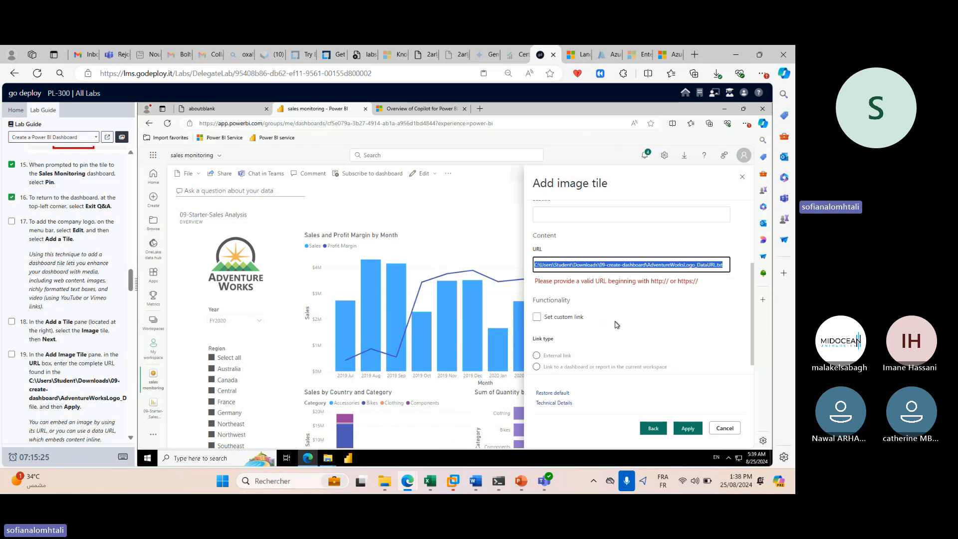
right_click(709, 270)
click(718, 287)
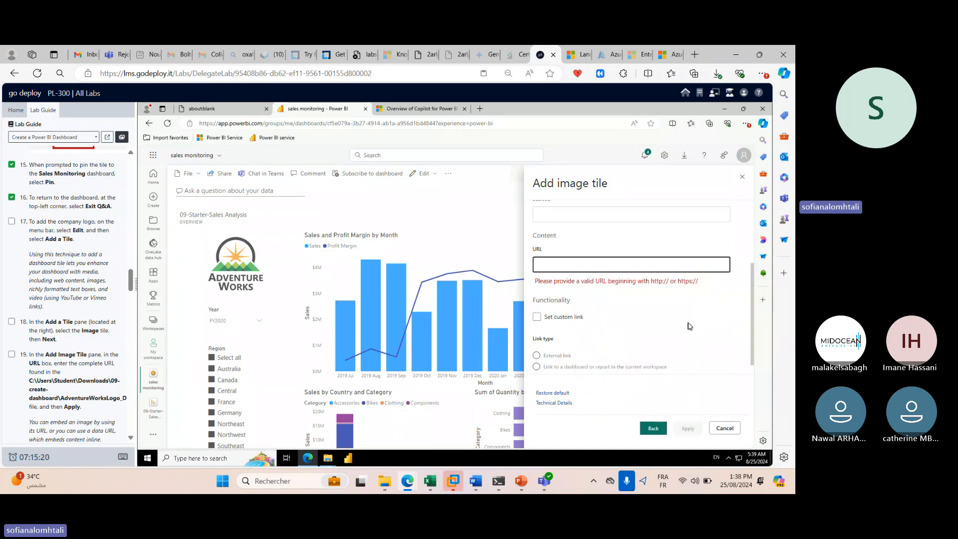
scroll(691, 325, up, 2)
scroll(690, 325, down, 2)
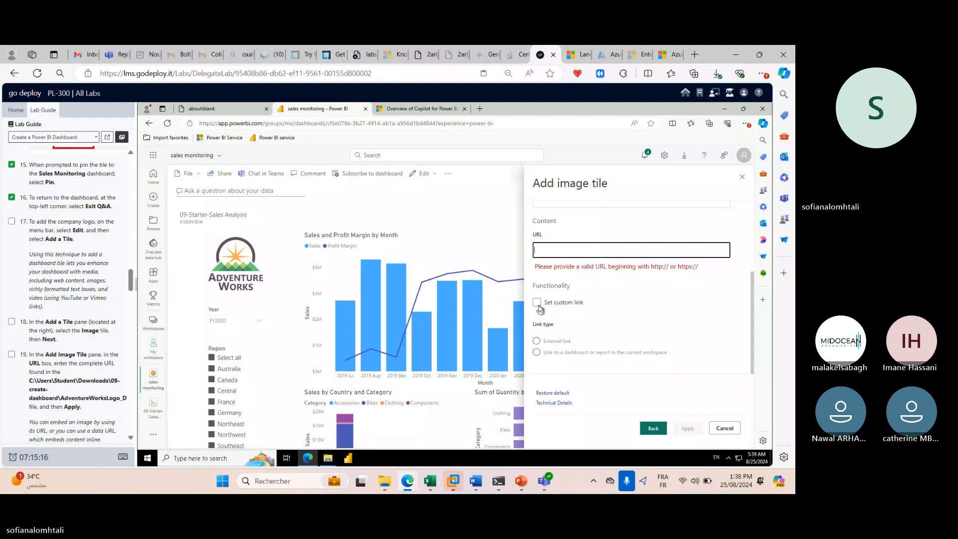
Turn on Set custom link for the image tile, then switch to File Explorer.
click(537, 345)
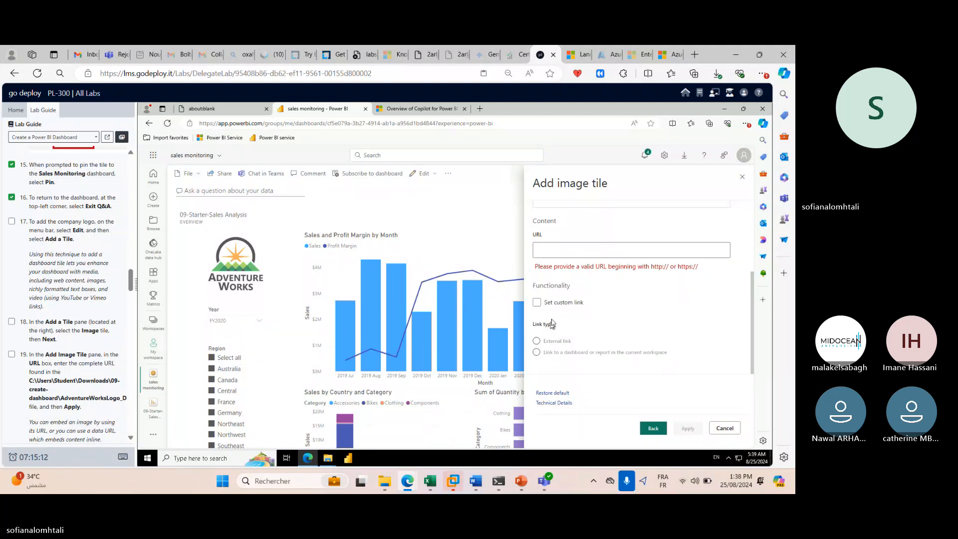
click(536, 303)
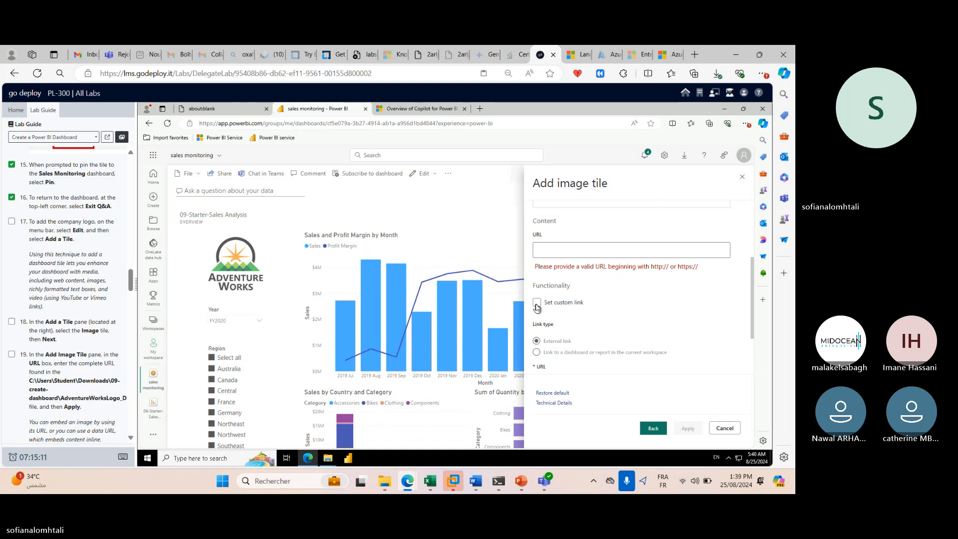
scroll(629, 334, down, 2)
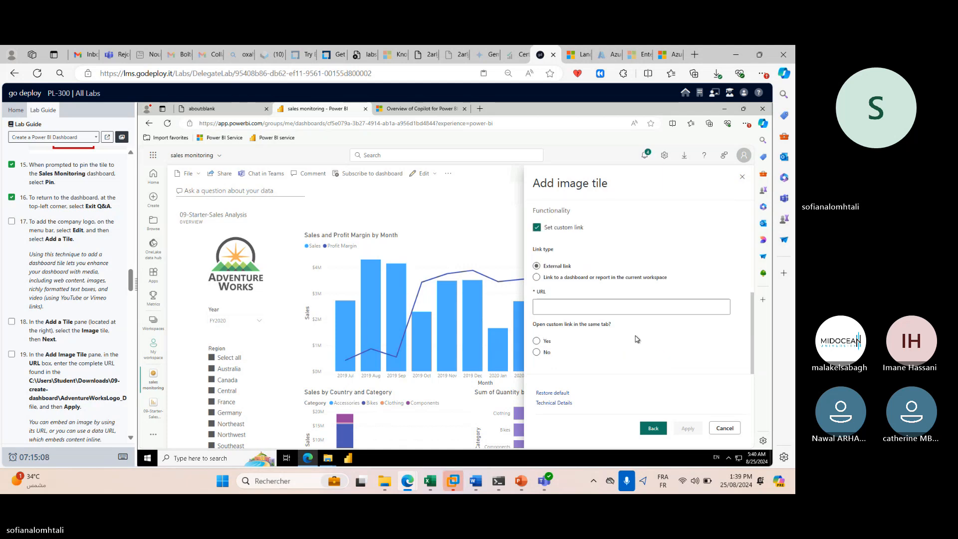
scroll(633, 338, up, 3)
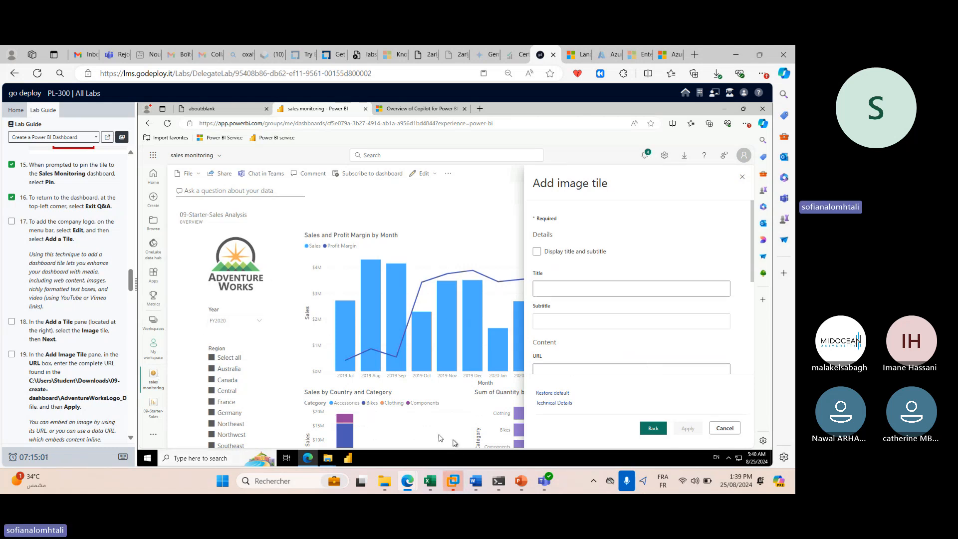
click(384, 480)
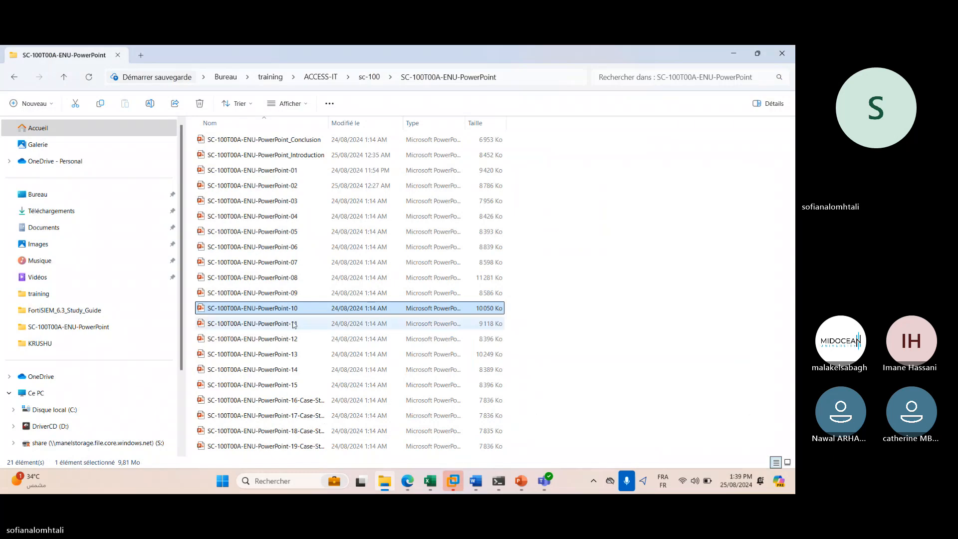
Bring the 09-create-dashboard File Explorer window to the front over Power BI.
mouse_move(407, 480)
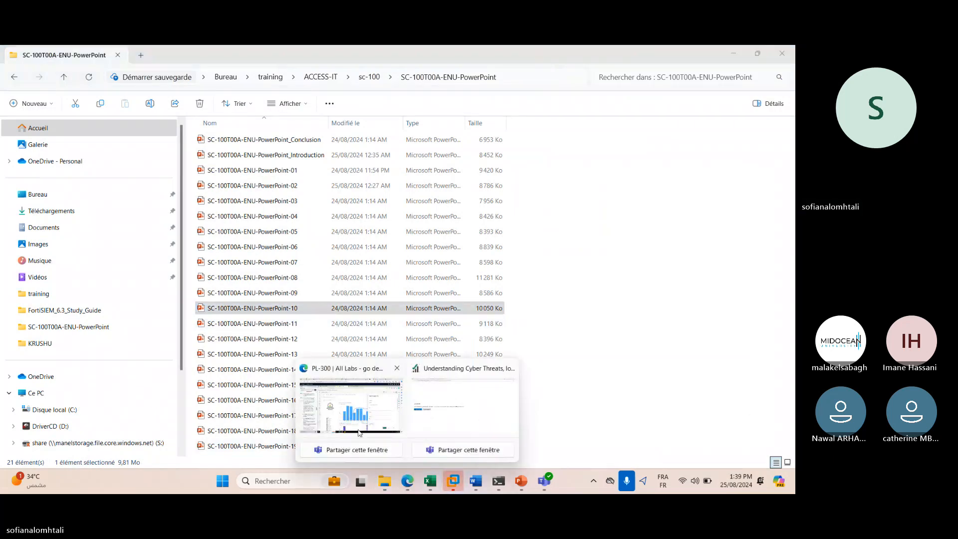
click(390, 429)
mouse_move(332, 458)
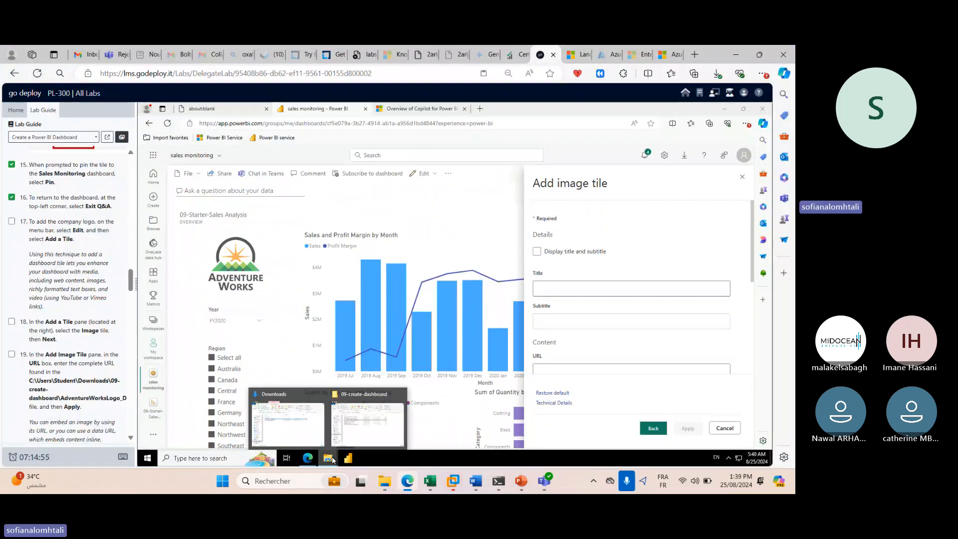
click(344, 406)
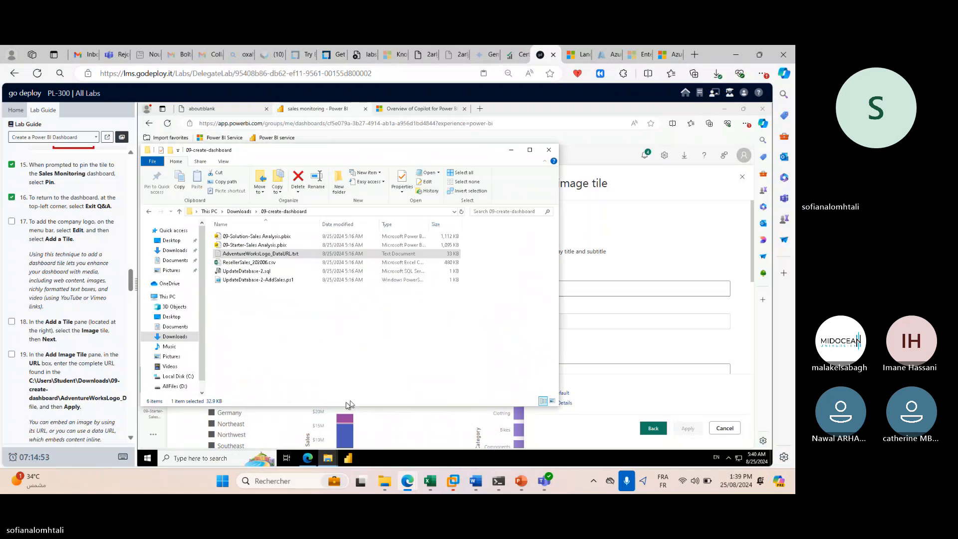
Open AdventureWorksLogo_DataURL.txt in Notepad, maximize it to view the base64 data, then minimize it.
double_click(294, 258)
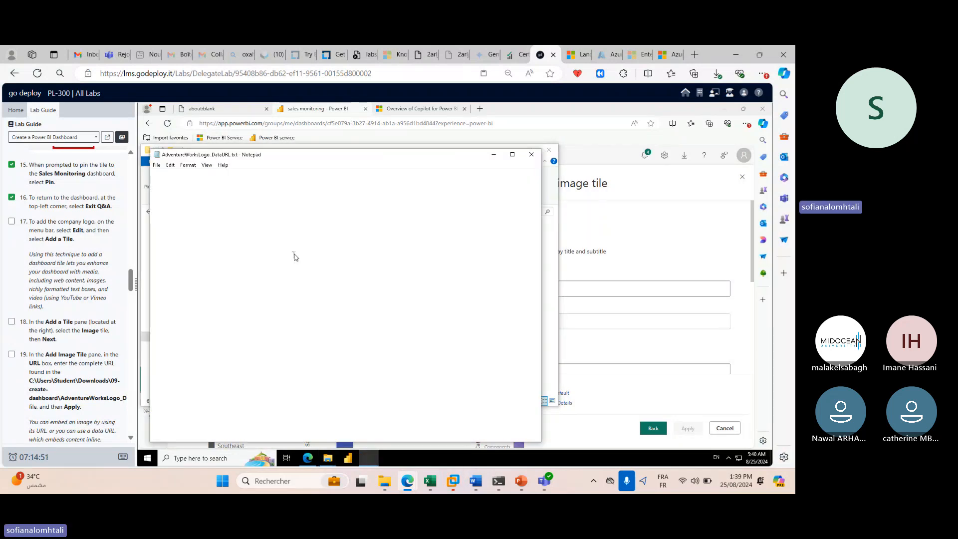
scroll(331, 266, right, 15)
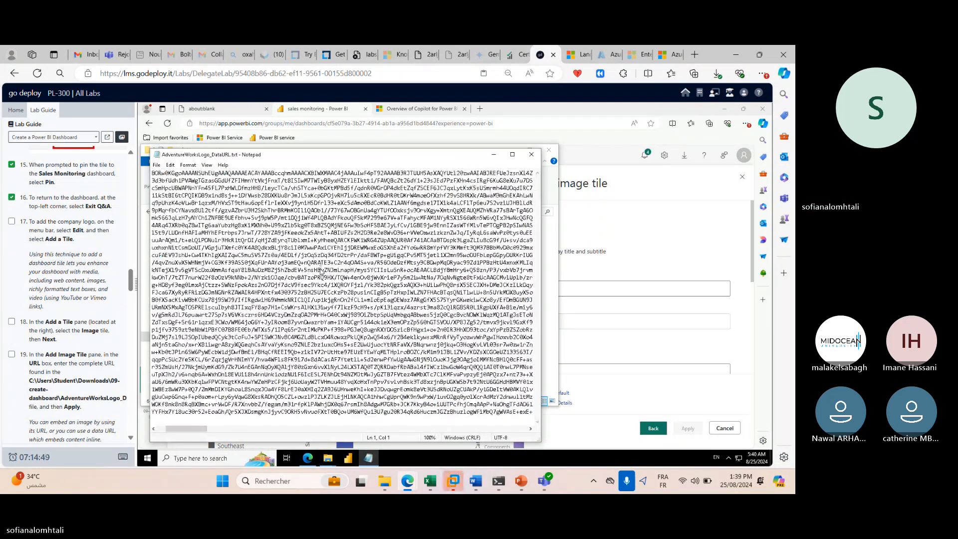
click(513, 155)
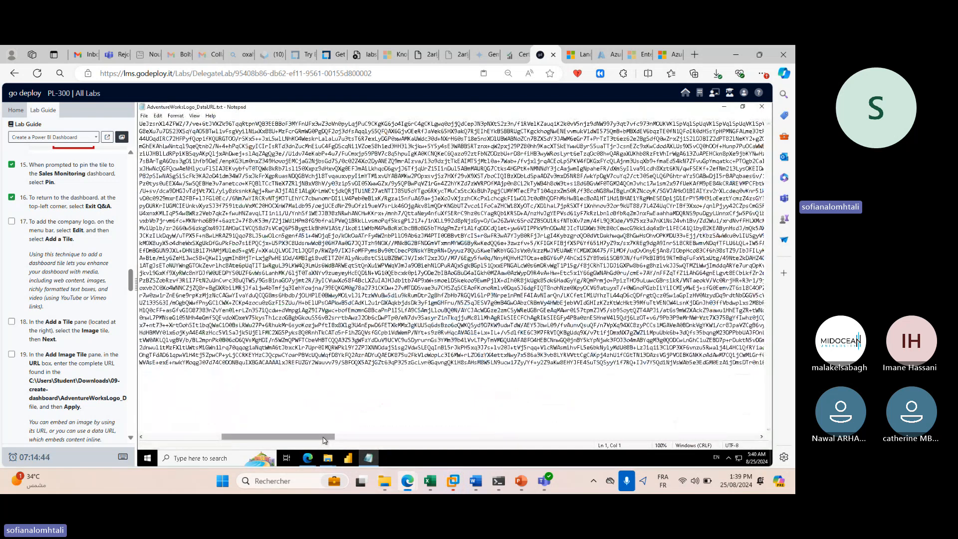
drag(324, 440, 247, 440)
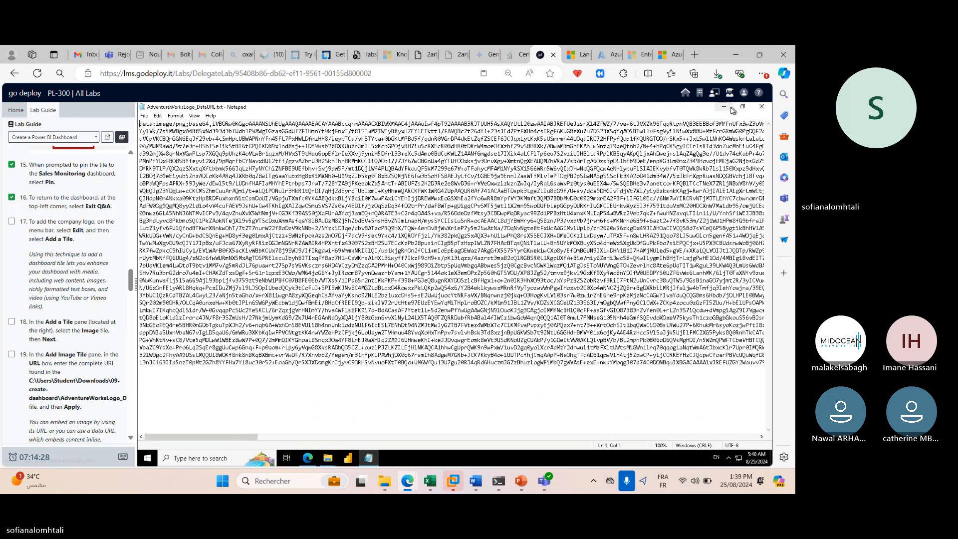
click(728, 107)
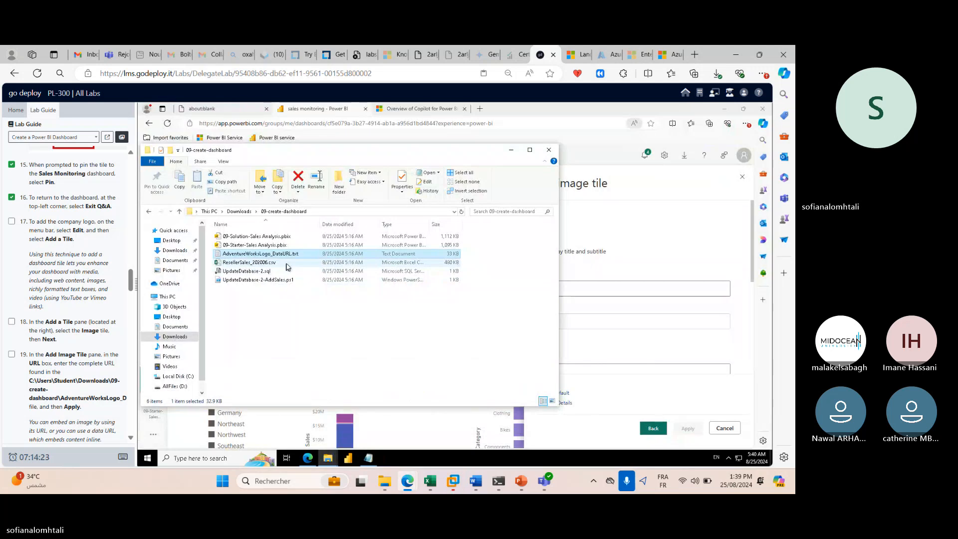
Cancel launching UpdateDatabase-2-AddSales.ps1, minimize File Explorer, and open a new Edge tab.
double_click(296, 279)
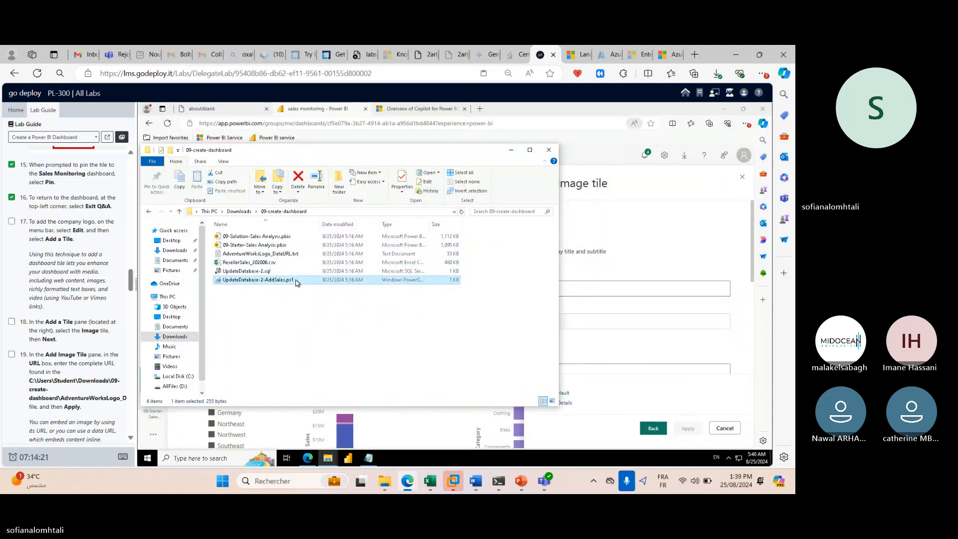
click(523, 289)
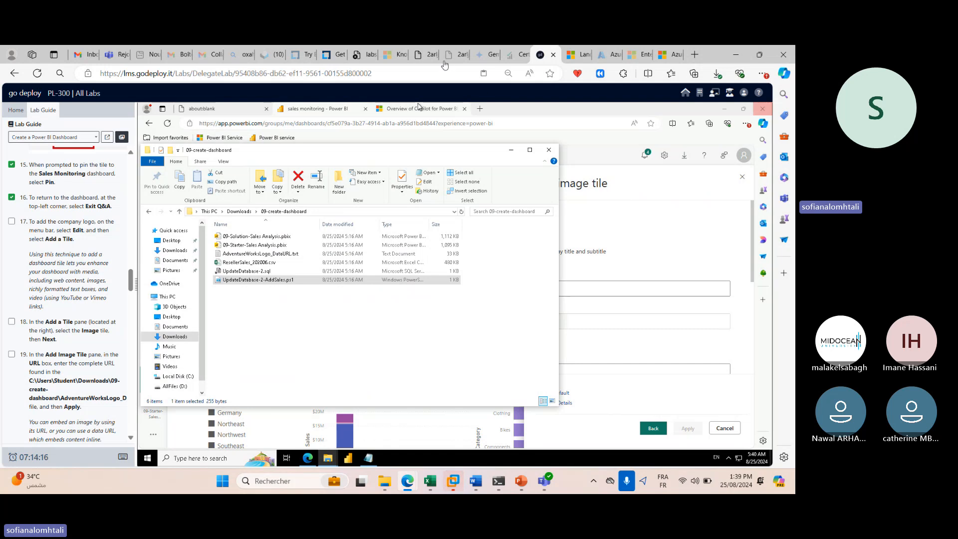
click(510, 149)
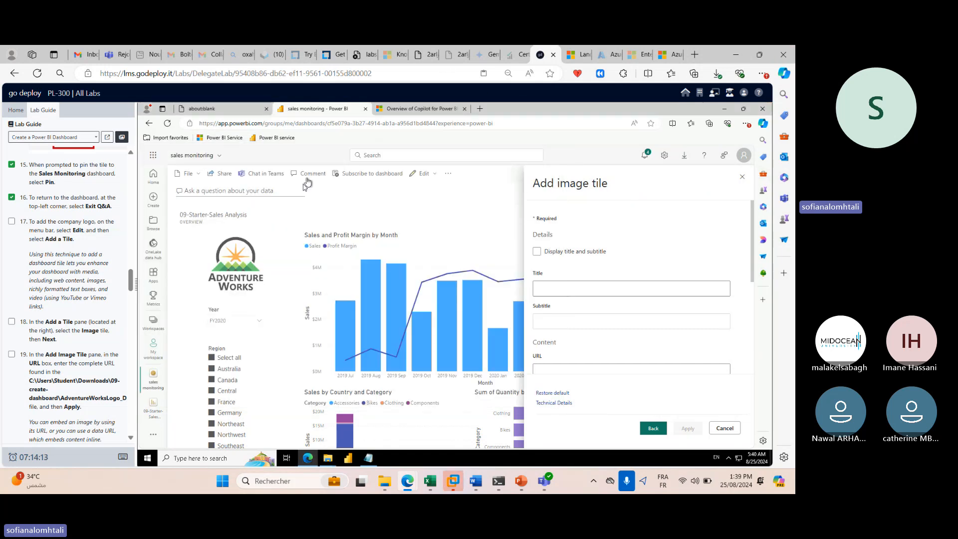
click(480, 109)
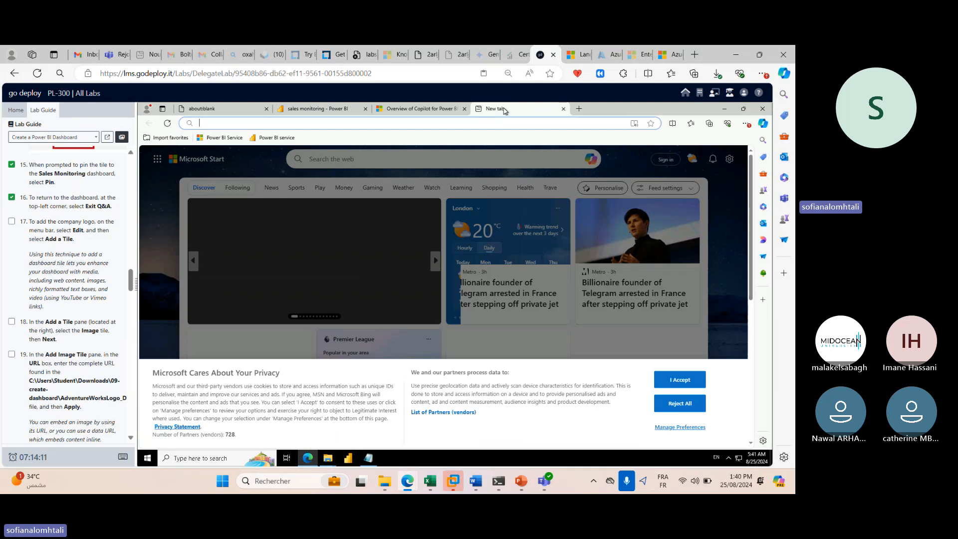
Search Bing for 'midocean', open the first result, and go back to the results.
text(mi)
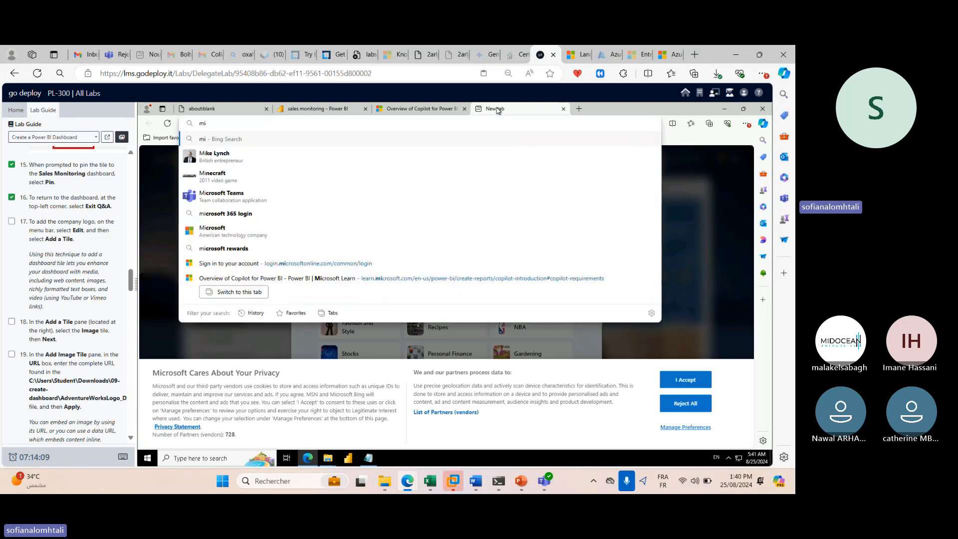
text(doce)
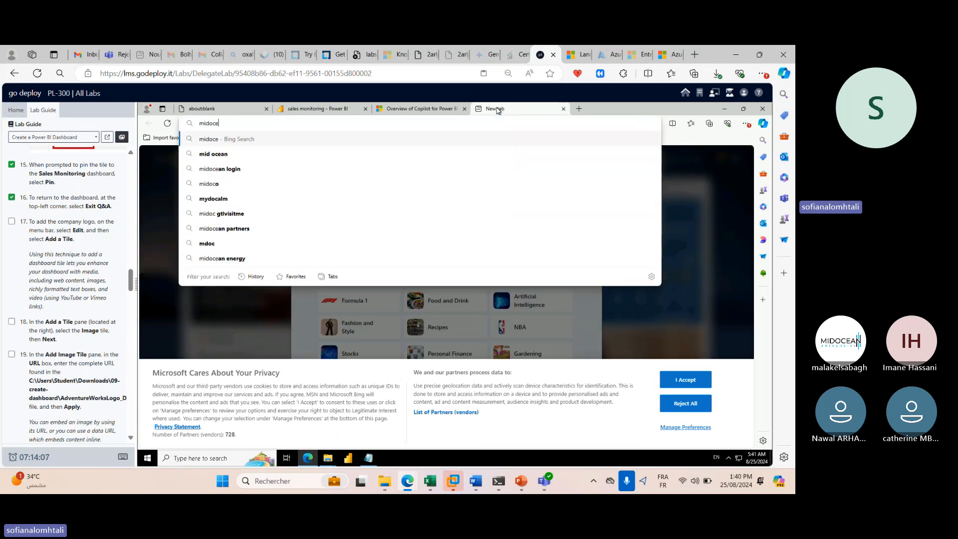
text(a,)
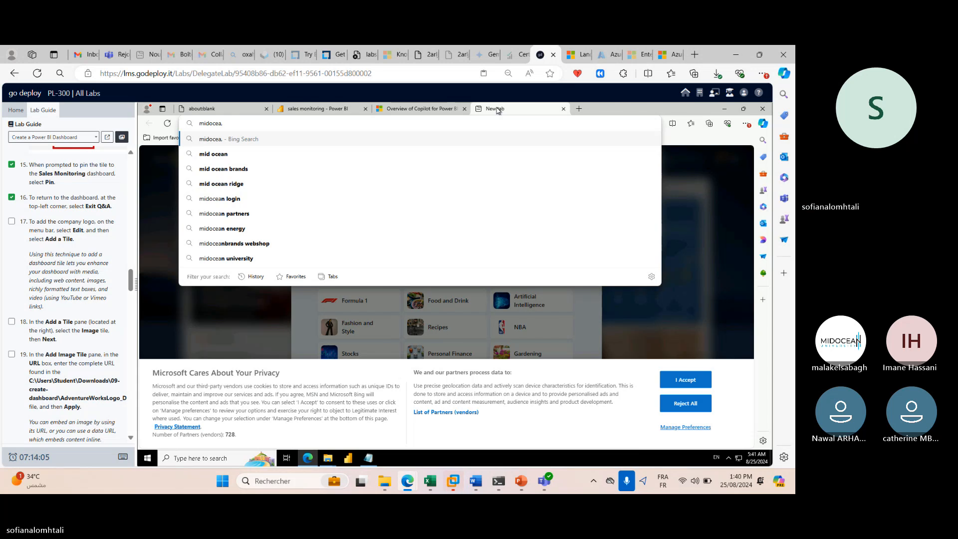
key(BackSpace)
text(n)
key(Return)
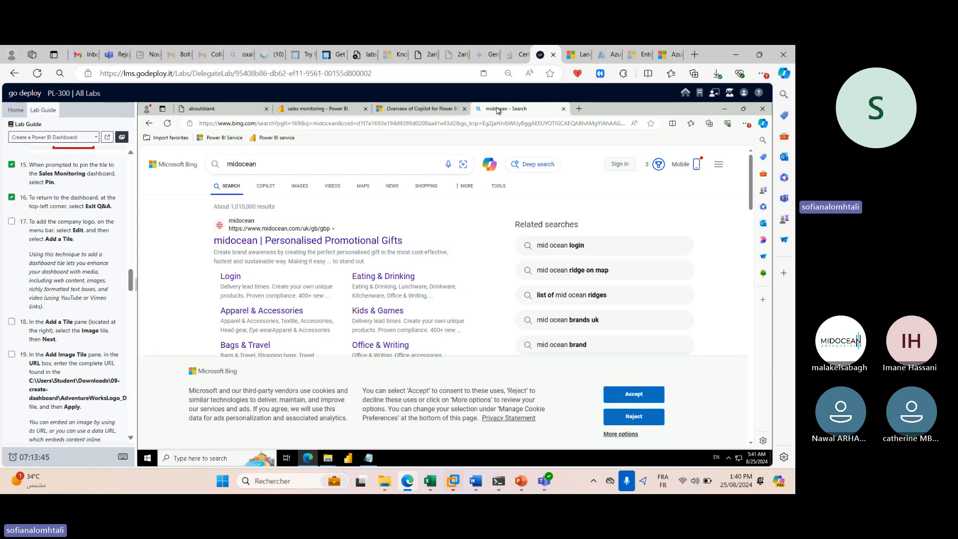
click(365, 241)
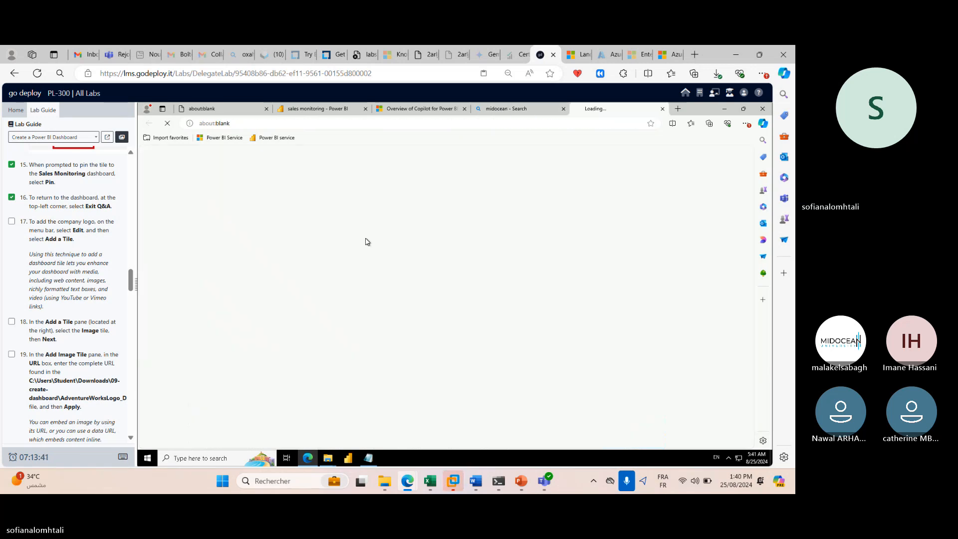
click(150, 125)
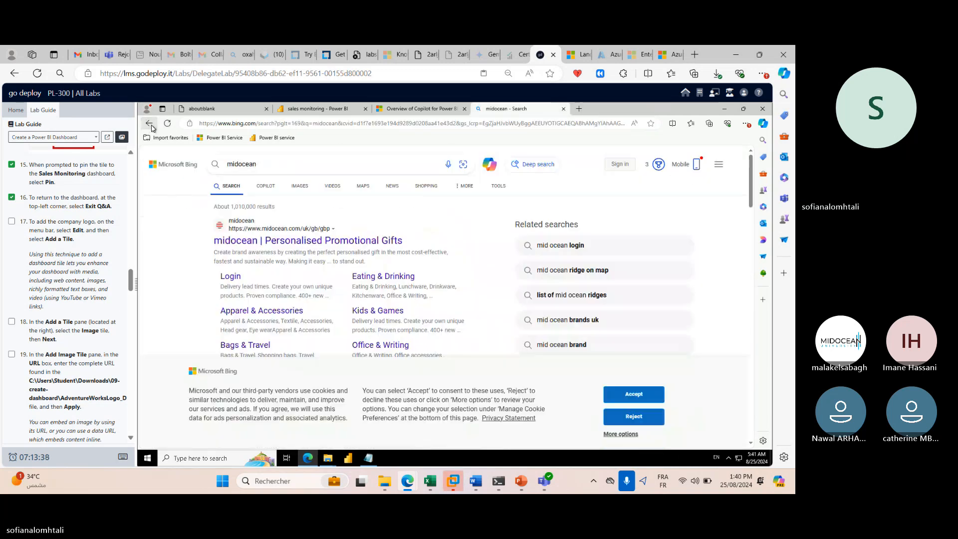
Accept cookies, search for 'midocean university', and open the midocean.ae home page.
scroll(449, 275, down, 6)
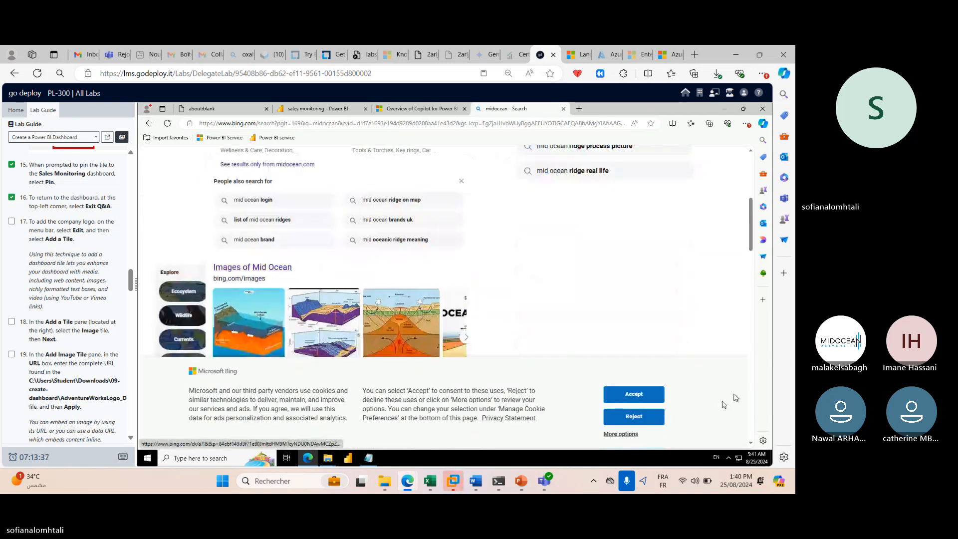
click(647, 402)
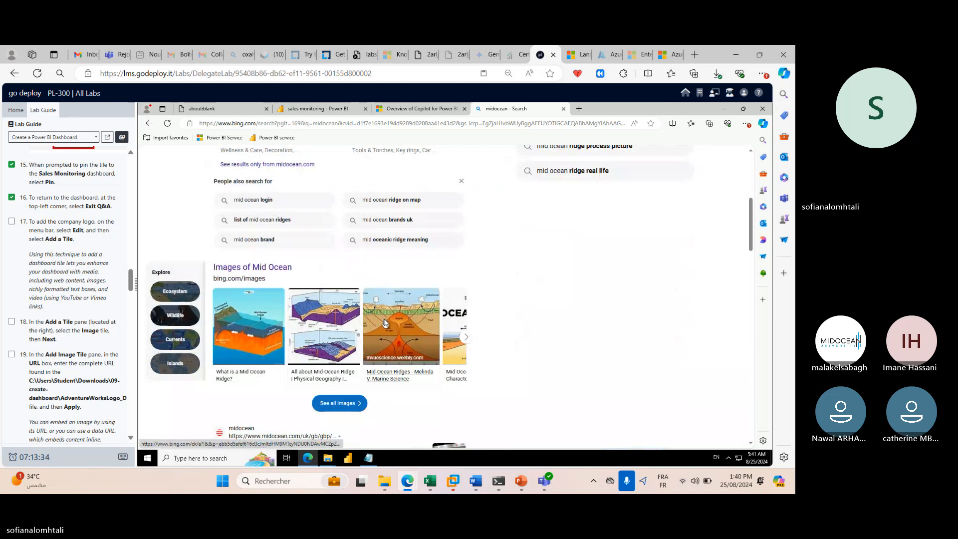
scroll(387, 322, down, 5)
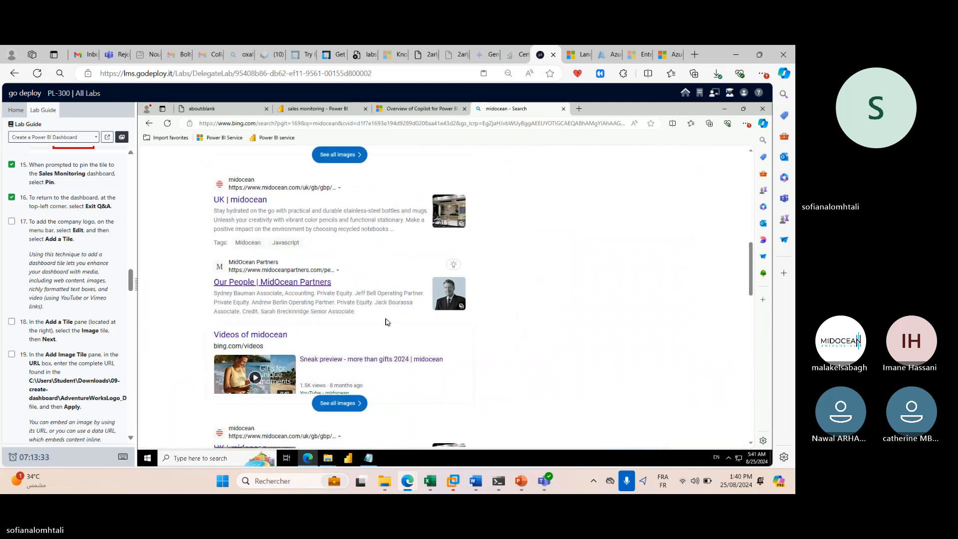
scroll(386, 321, up, 10)
click(353, 171)
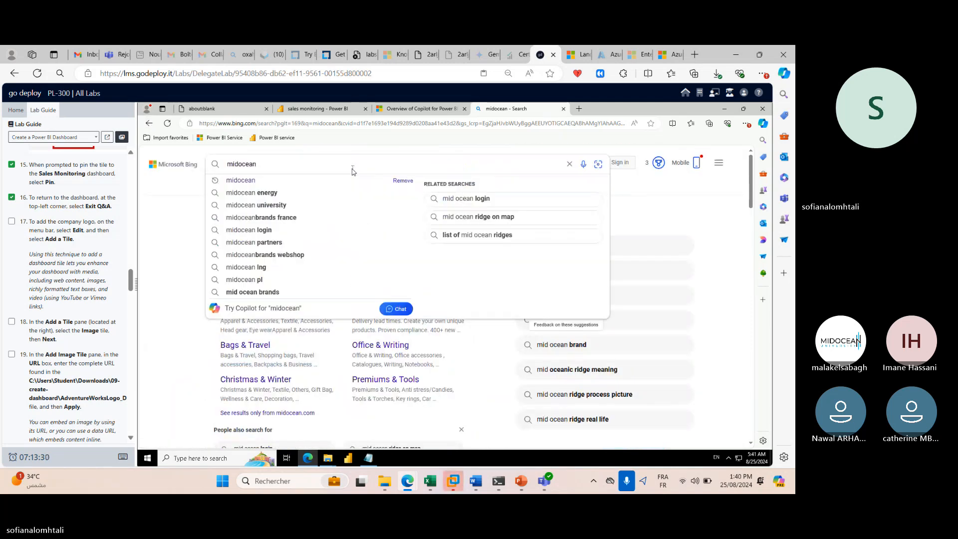
key(Down)
key(Down)
key(Down)
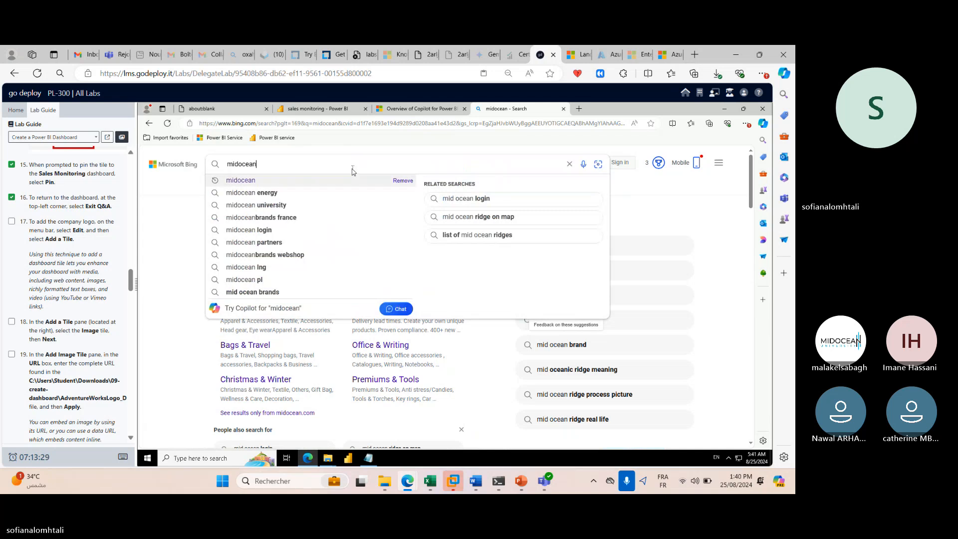
key(Return)
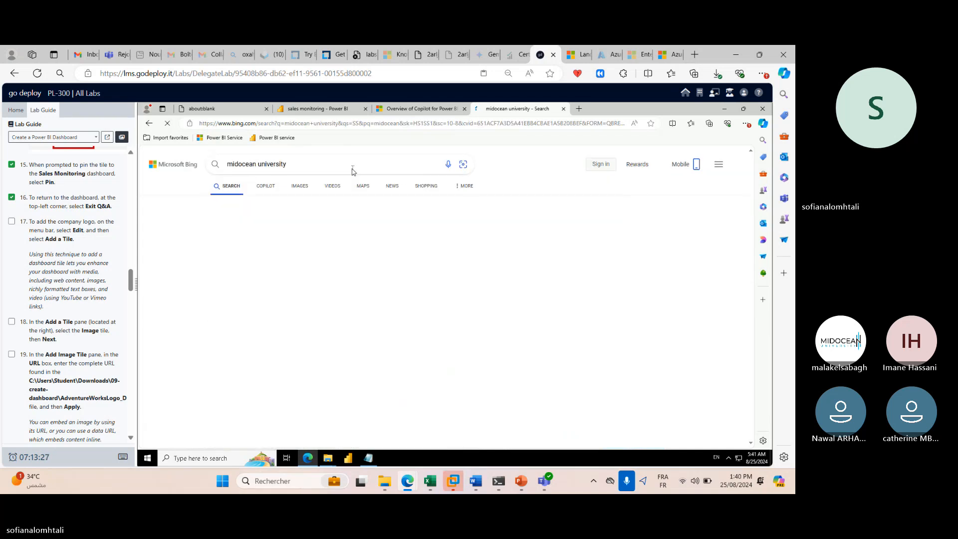
click(278, 242)
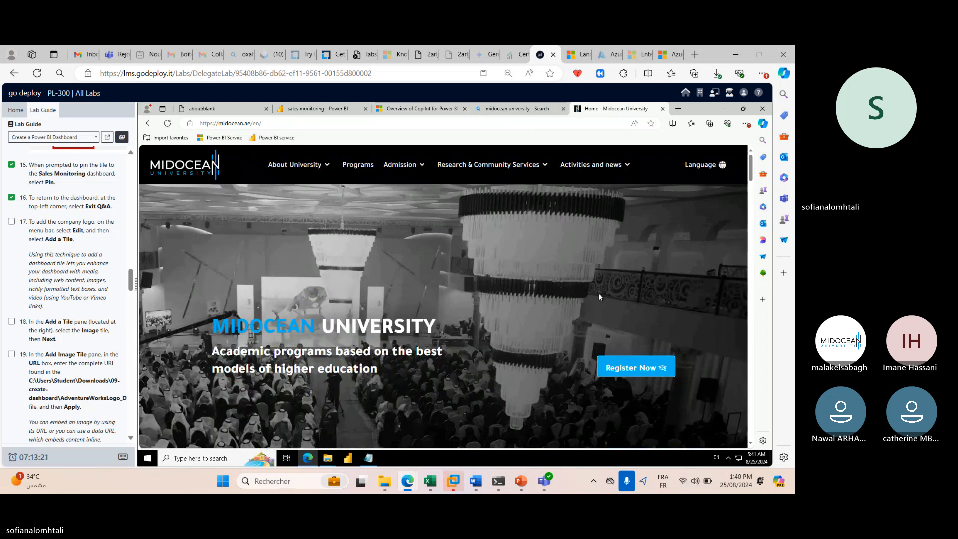
Copy the MIDOCEAN logo's link address and return to the sales monitoring dashboard tab.
right_click(197, 172)
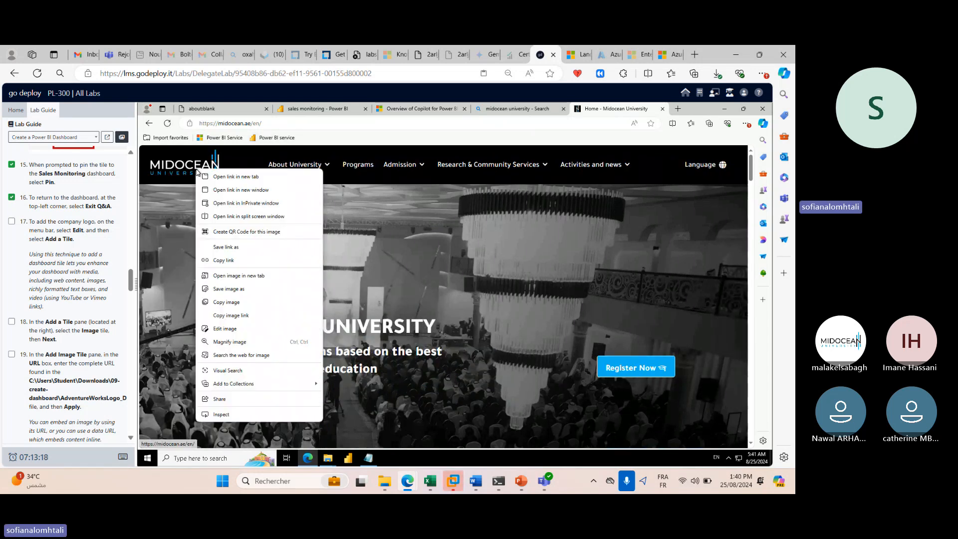
click(223, 259)
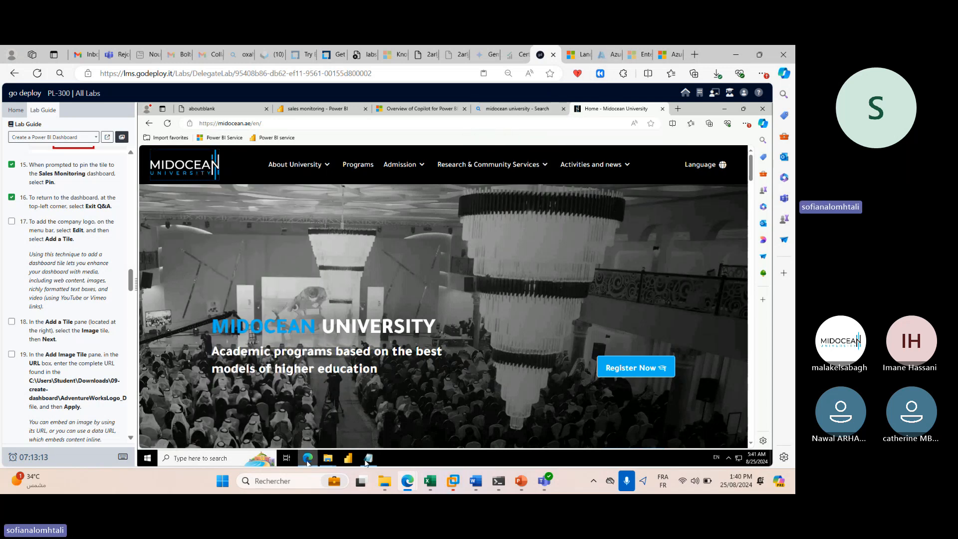
click(349, 460)
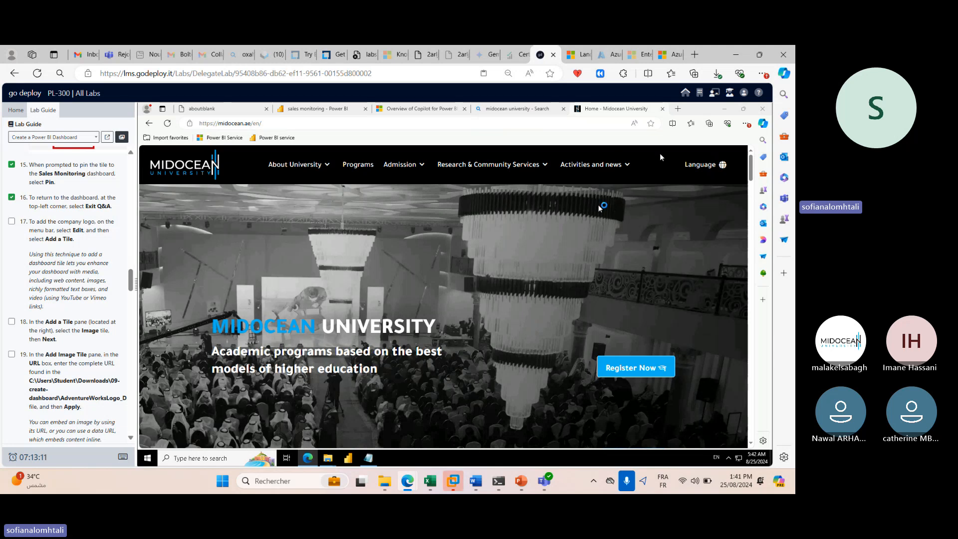
click(394, 109)
click(335, 108)
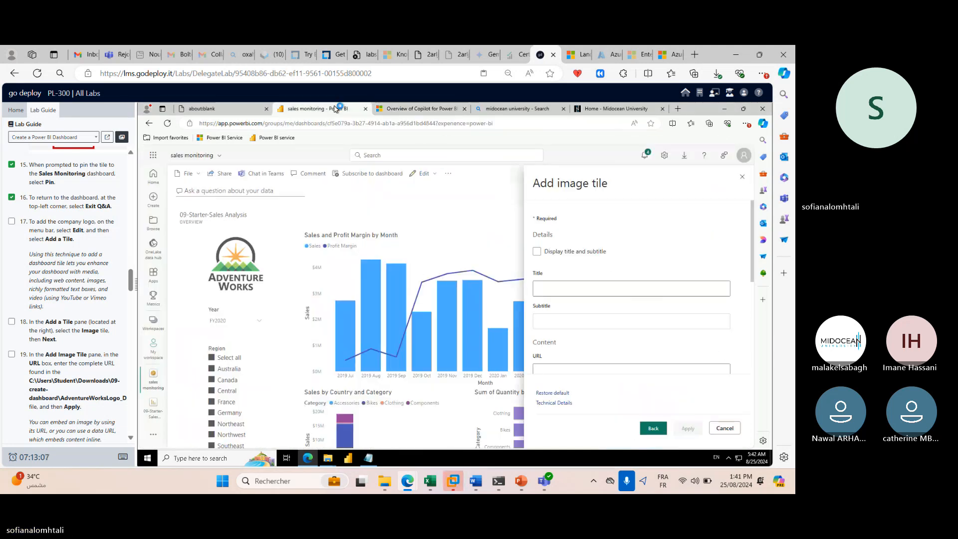
scroll(594, 306, down, 2)
click(578, 289)
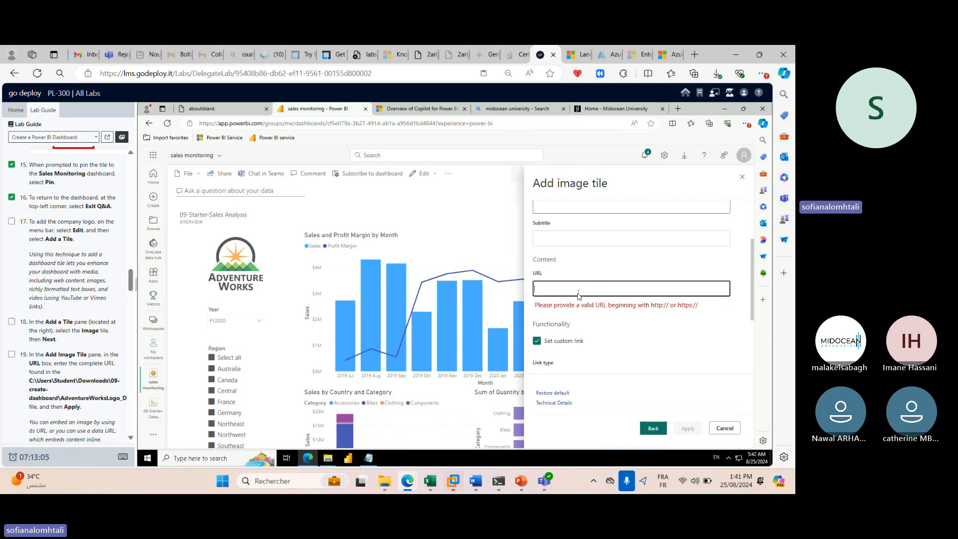
key(ctrl+v)
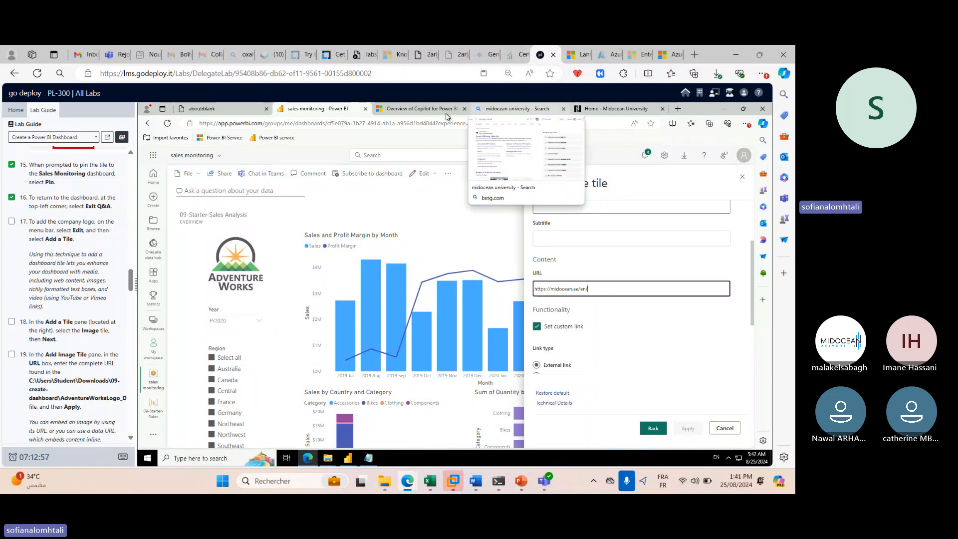
click(577, 109)
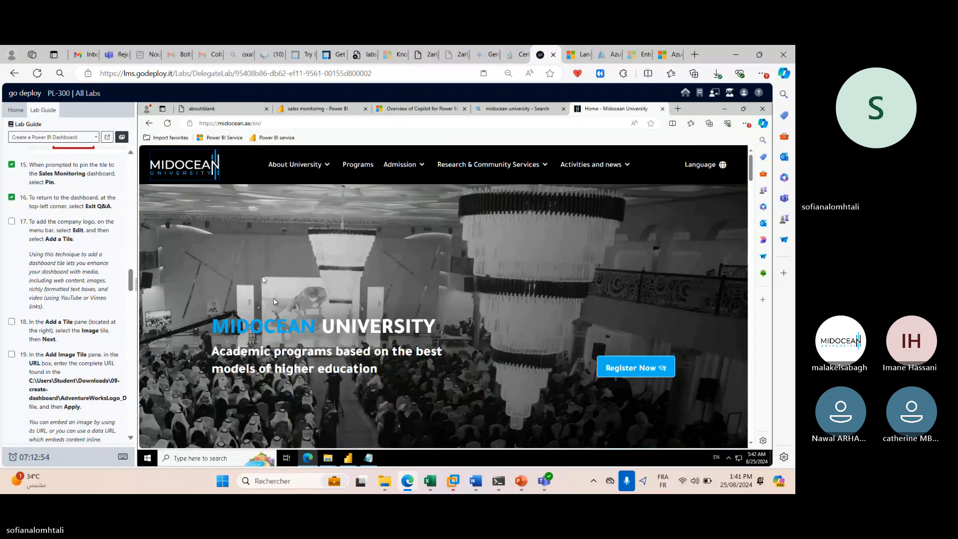
Copy the image link of the Midocean University logo from the website.
right_click(188, 168)
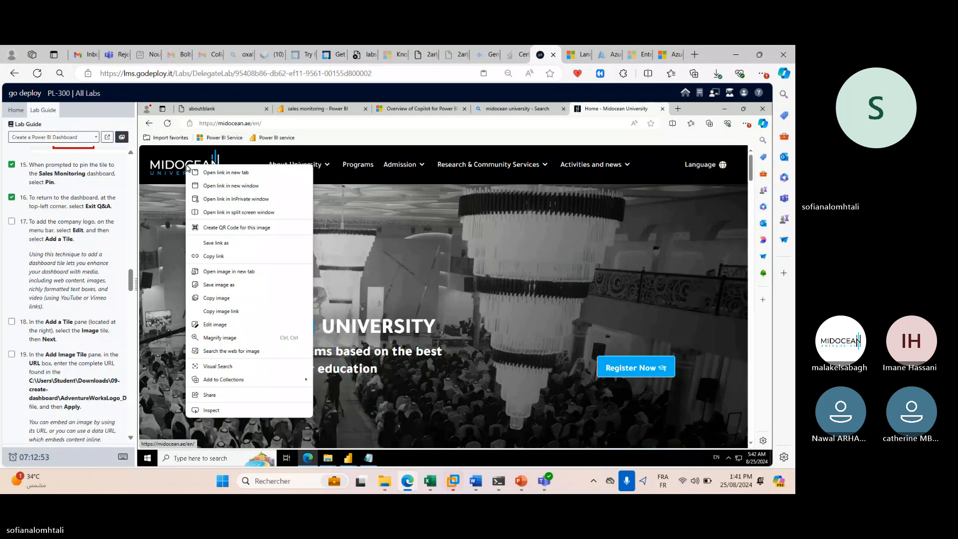
click(253, 312)
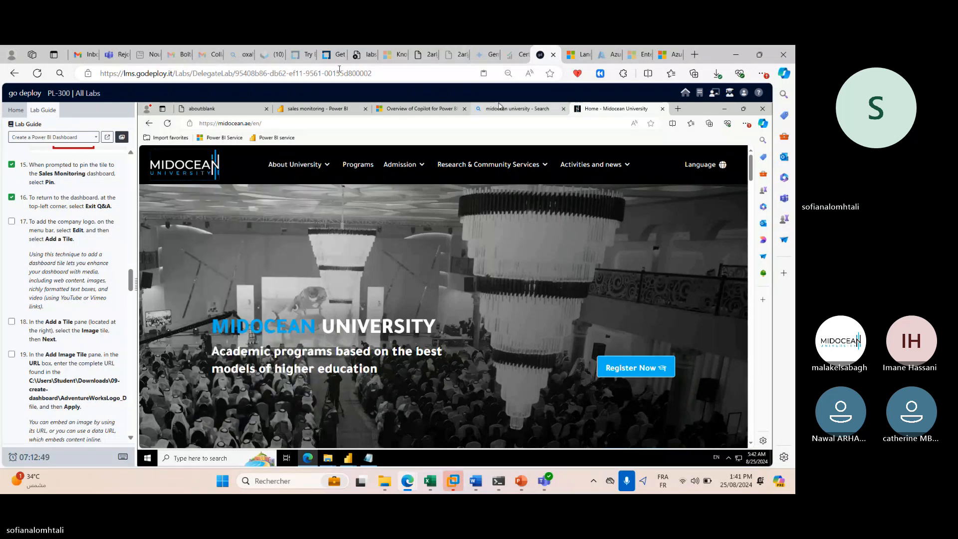
Replace the image tile URL with the copied Midocean logo.png address.
click(356, 112)
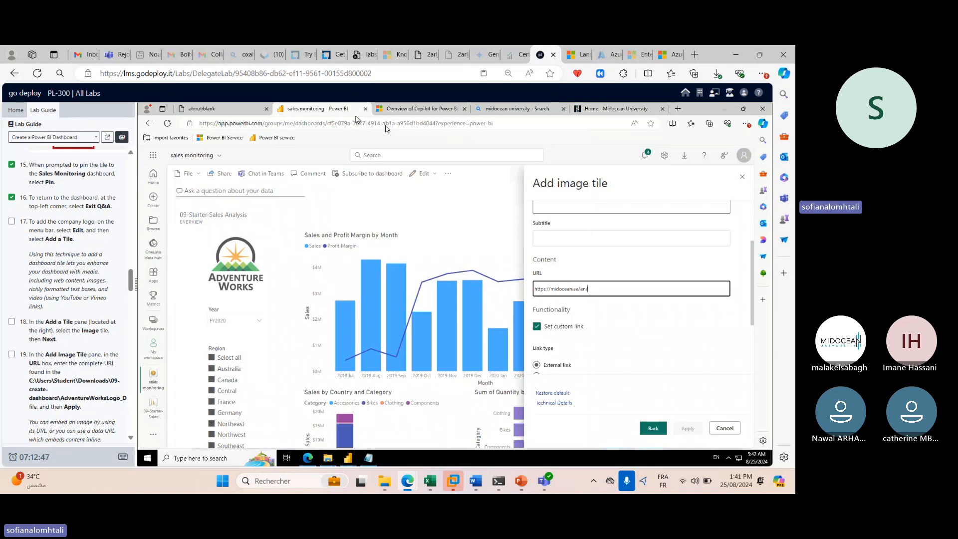
triple_click(582, 291)
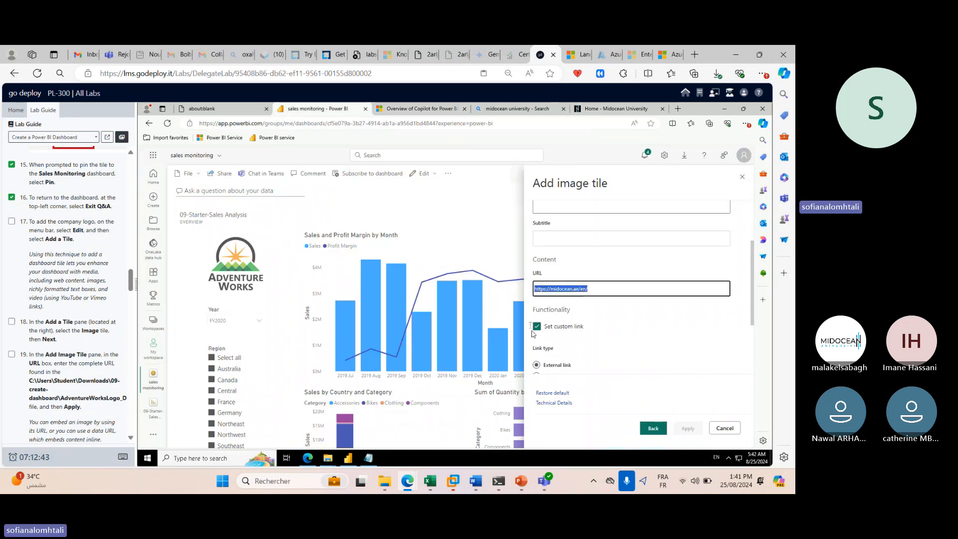
key(BackSpace)
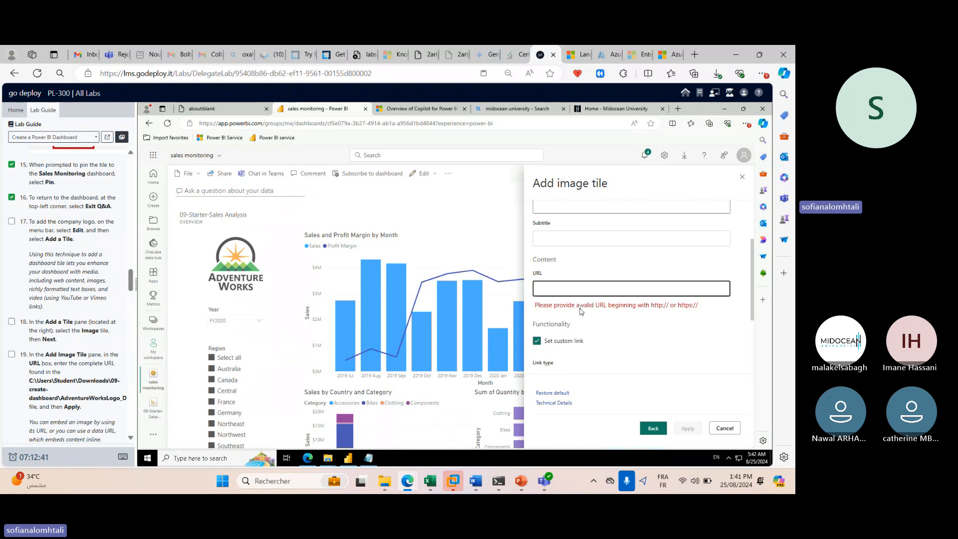
click(590, 305)
click(606, 288)
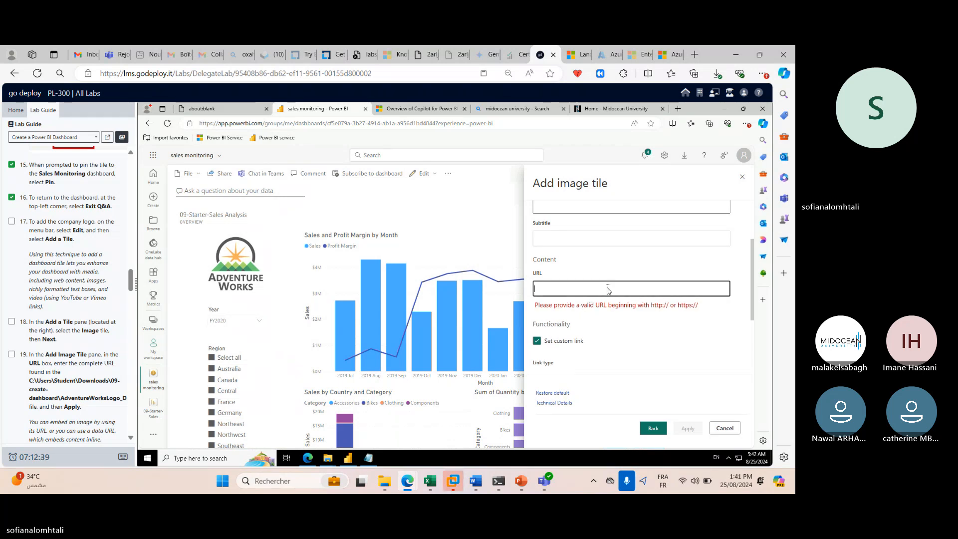
key(ctrl+v)
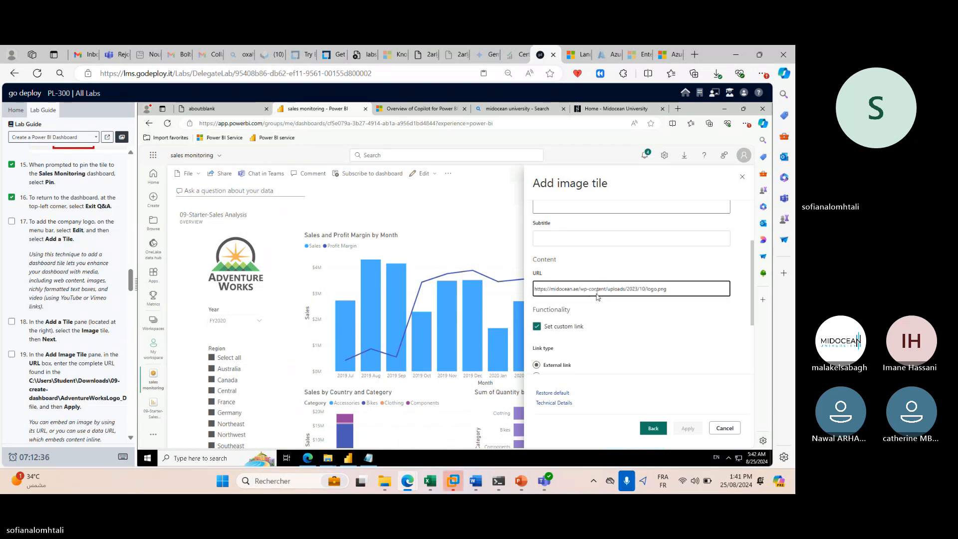
double_click(658, 290)
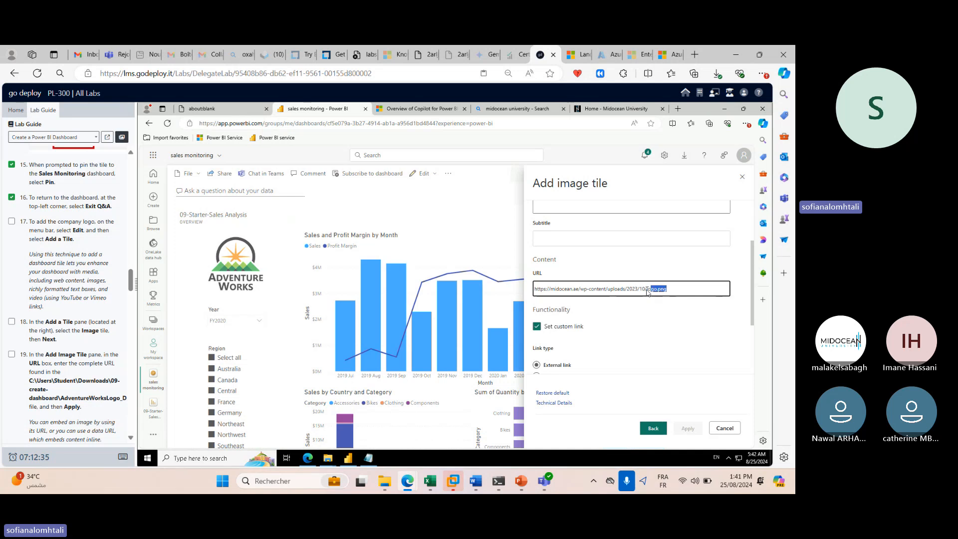
click(635, 344)
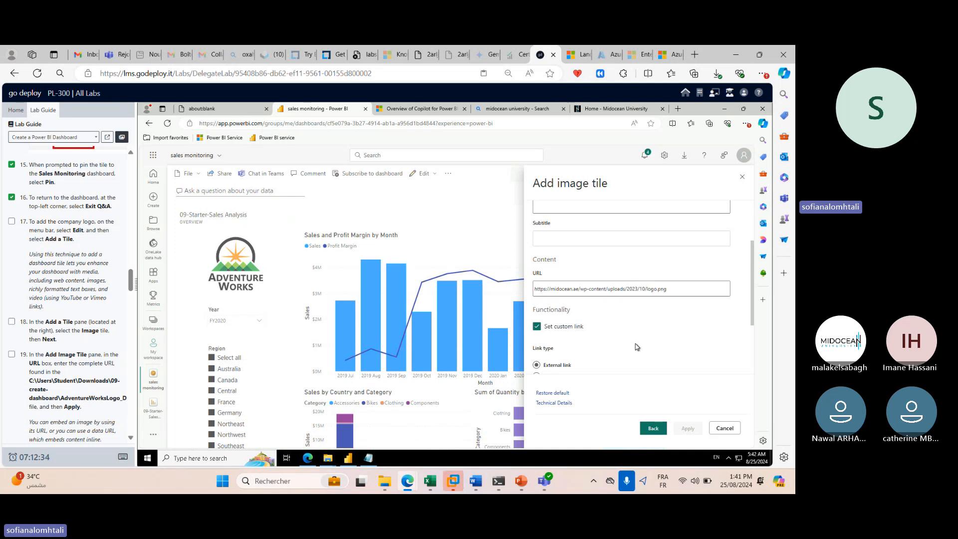
click(537, 326)
Title the image tile 'logo' and apply it to the dashboard.
scroll(592, 334, up, 3)
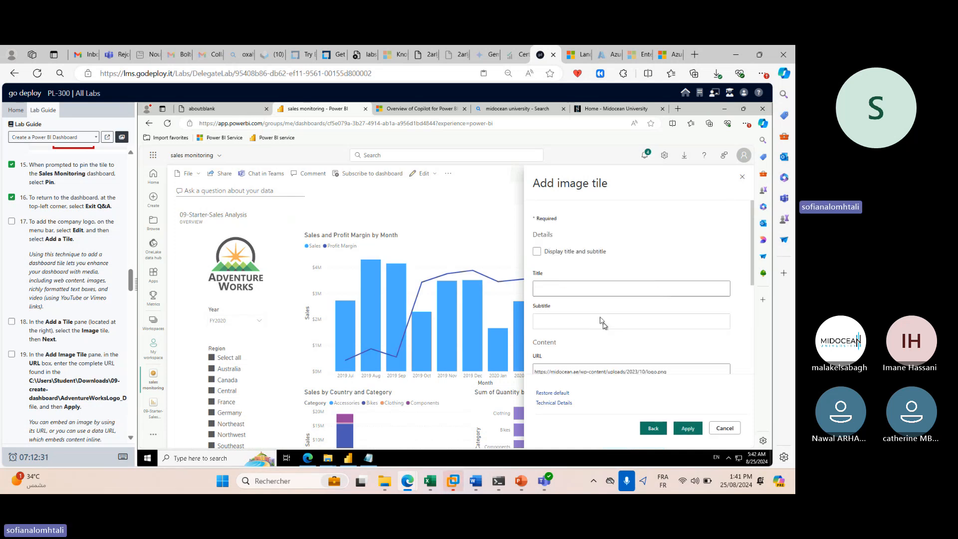
click(573, 289)
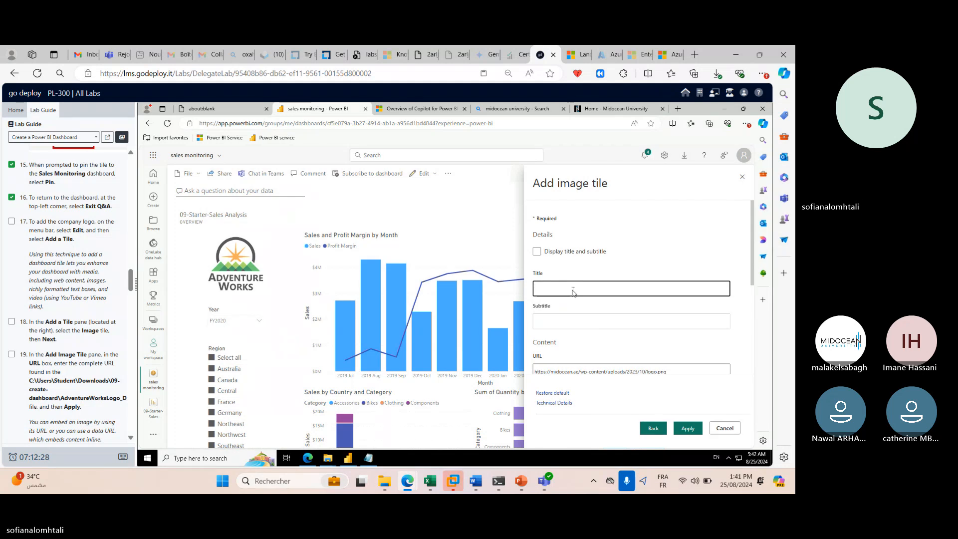
text(logo)
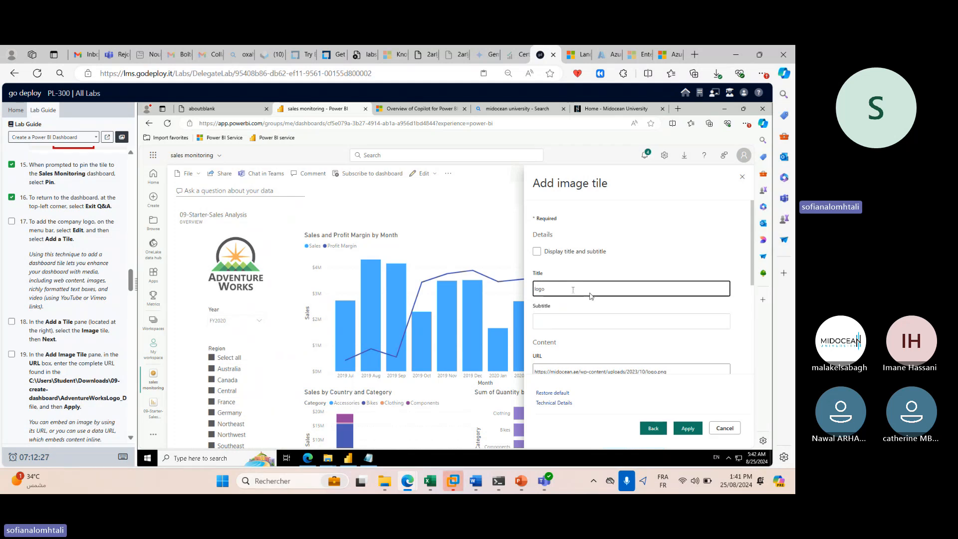
click(688, 428)
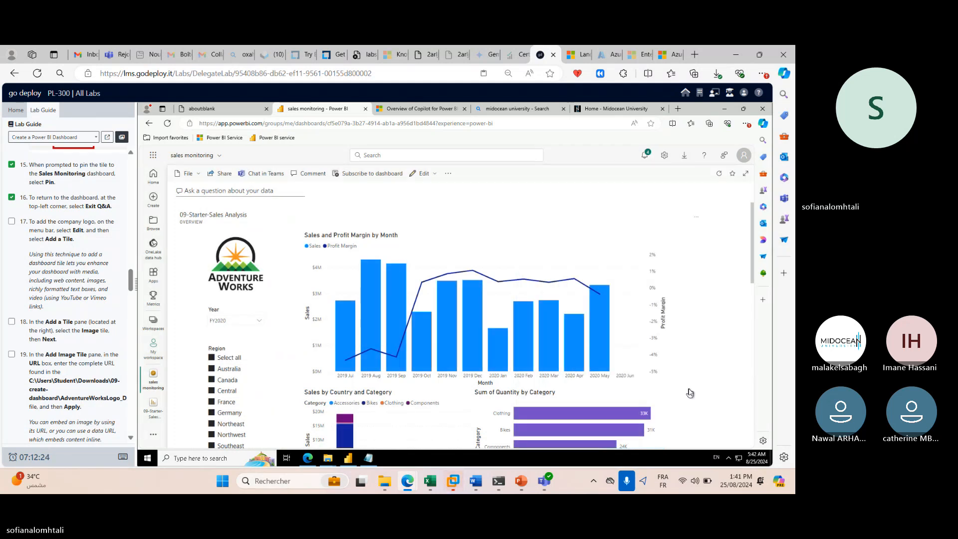
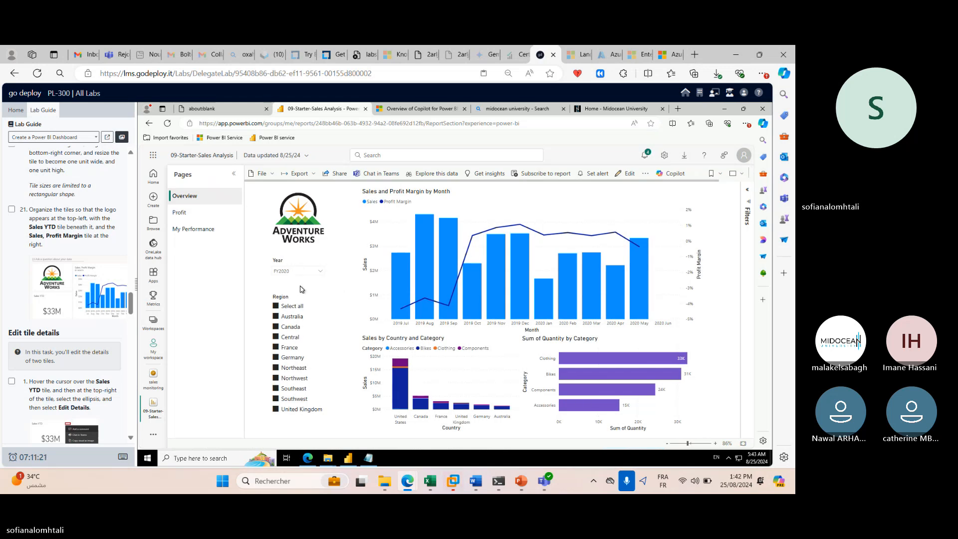
Scroll the Lab Guide to the semantic model refresh task and bring the Teams meeting forward.
scroll(28, 315, down, 3)
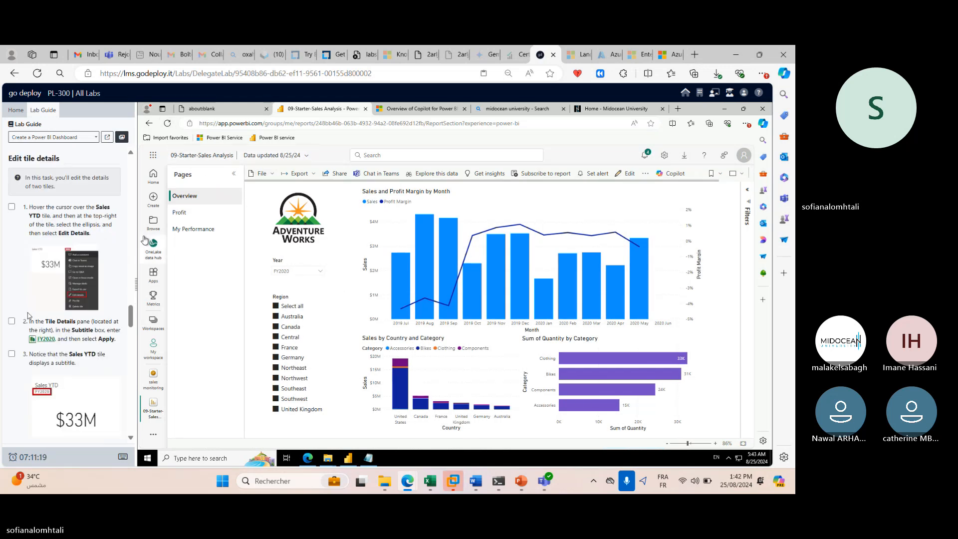
scroll(29, 315, down, 5)
scroll(33, 308, down, 4)
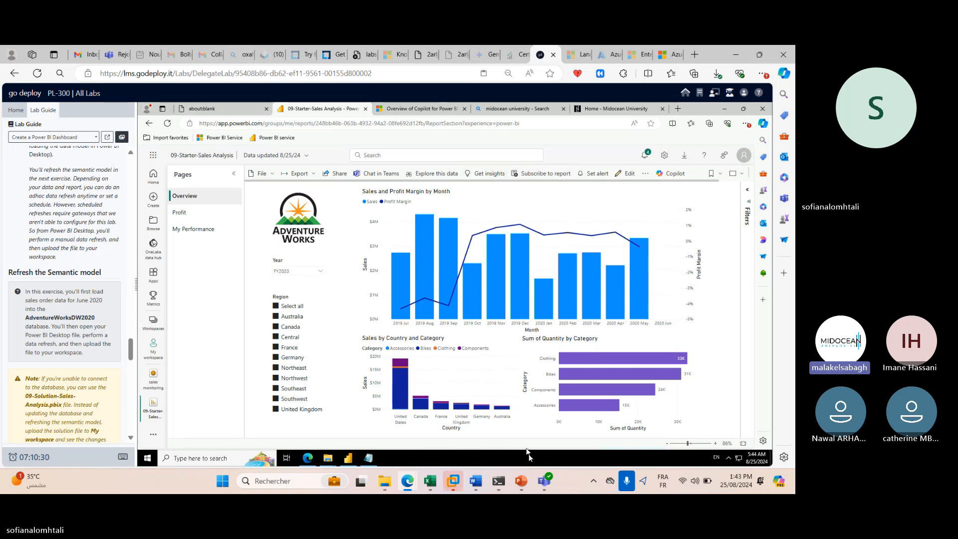
mouse_move(544, 480)
click(450, 423)
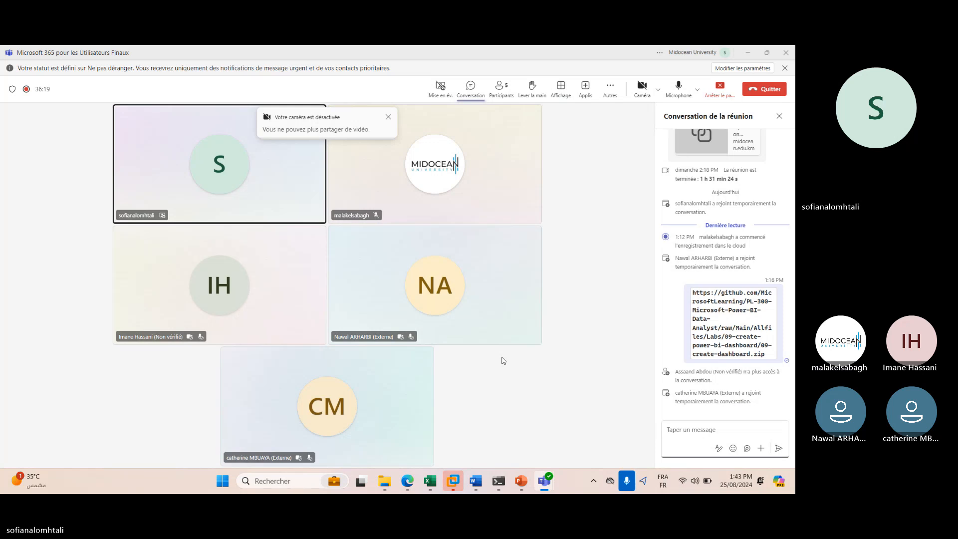
Mute and then unmute the Teams microphone, and minimize Teams to reveal the report.
click(684, 92)
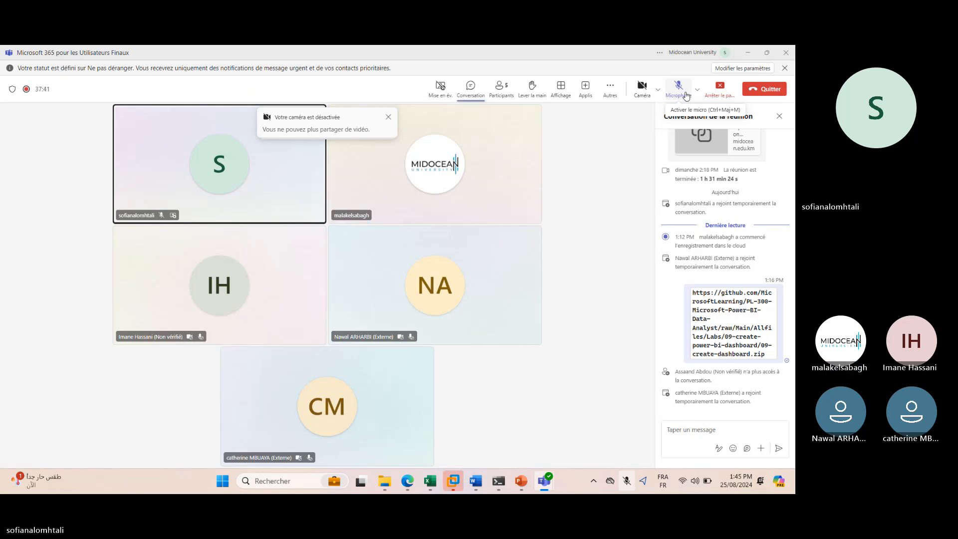
click(687, 95)
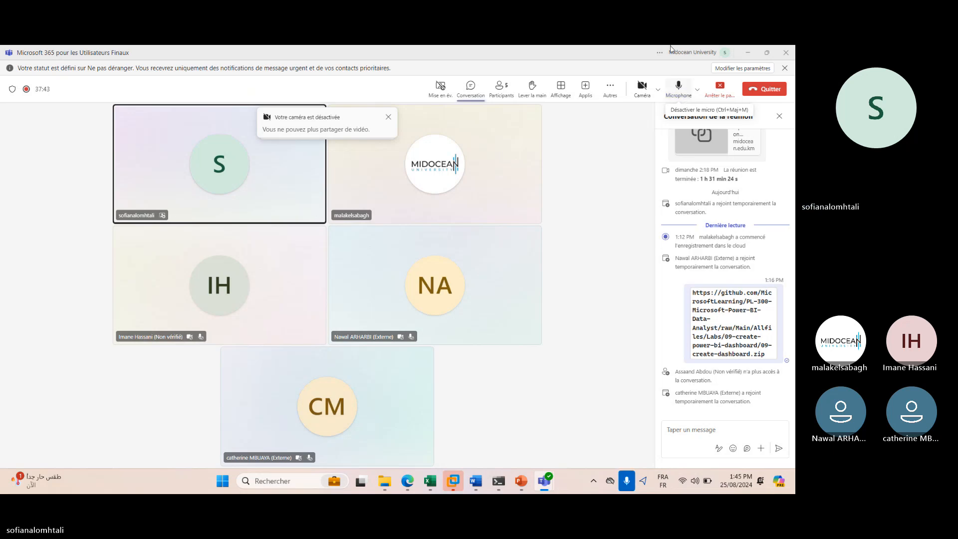
click(747, 54)
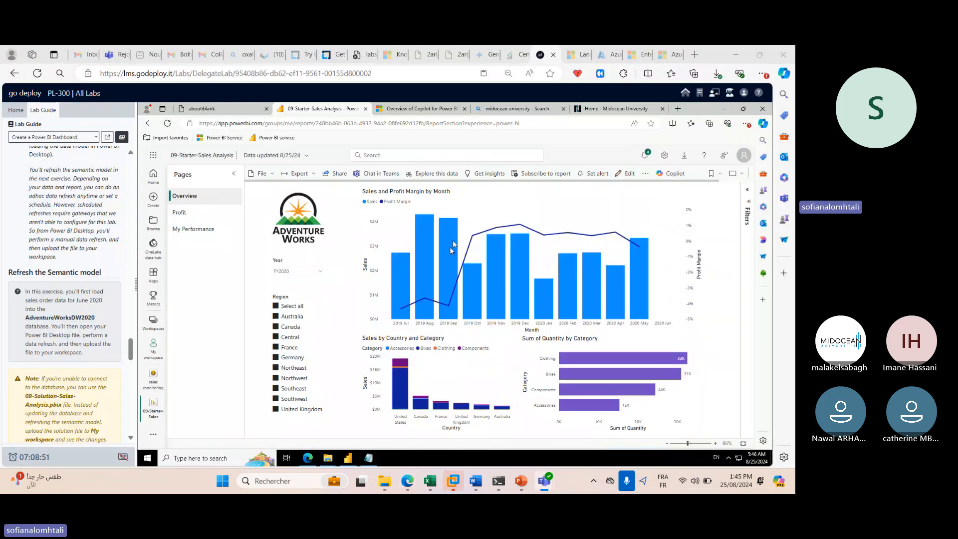
scroll(94, 284, down, 5)
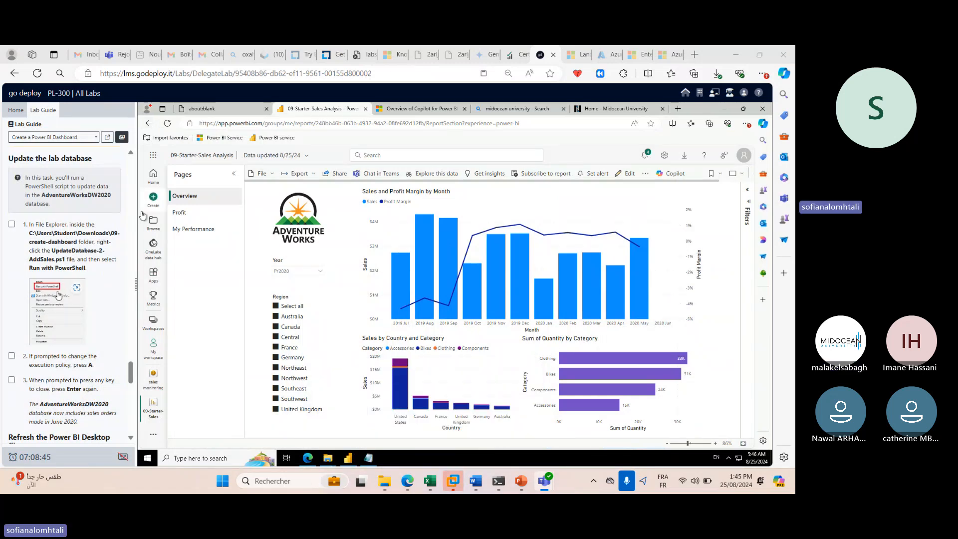
scroll(125, 217, up, 2)
scroll(148, 313, up, 4)
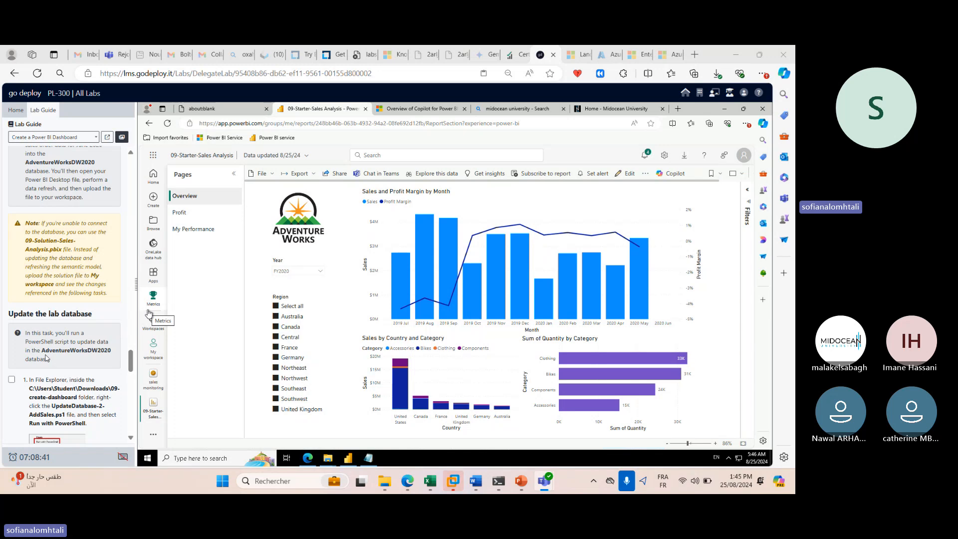
scroll(46, 358, down, 4)
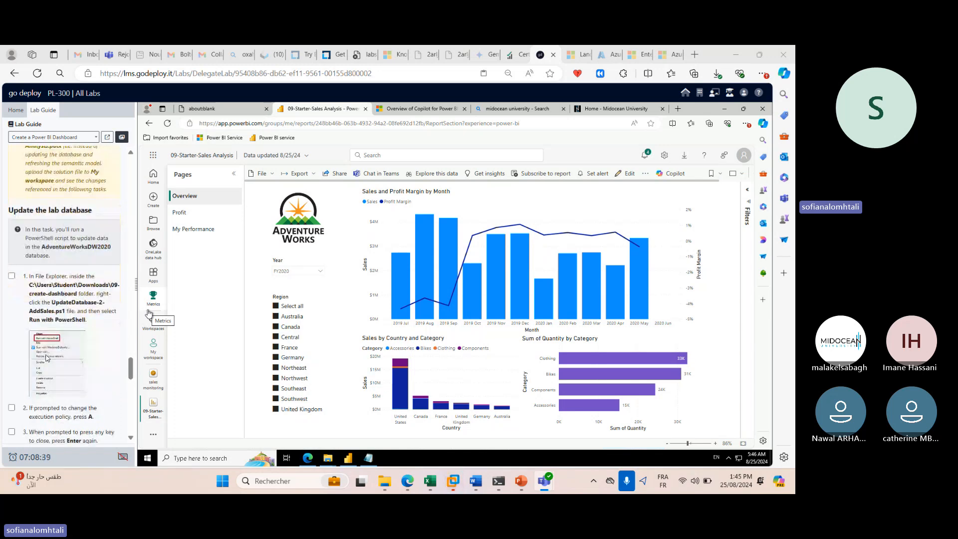
scroll(50, 358, up, 6)
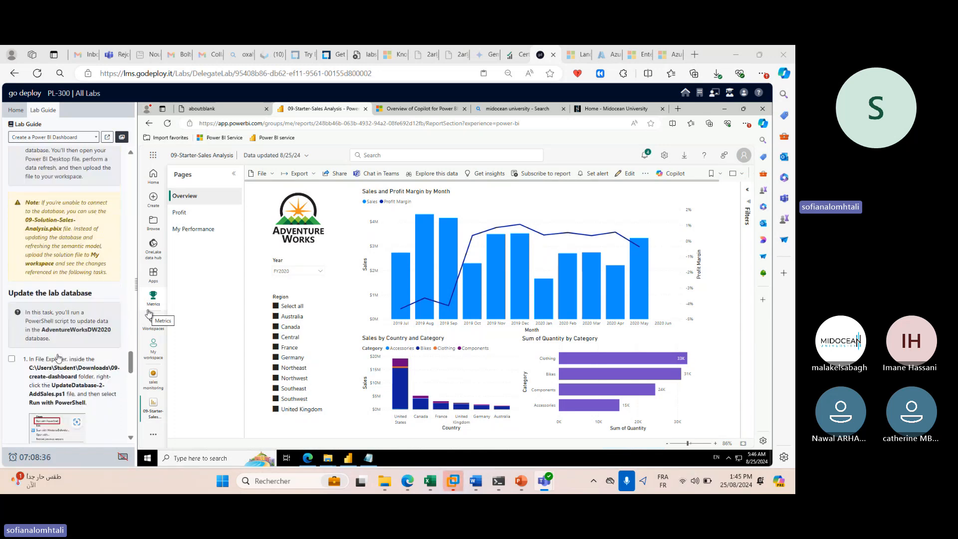
scroll(58, 357, down, 10)
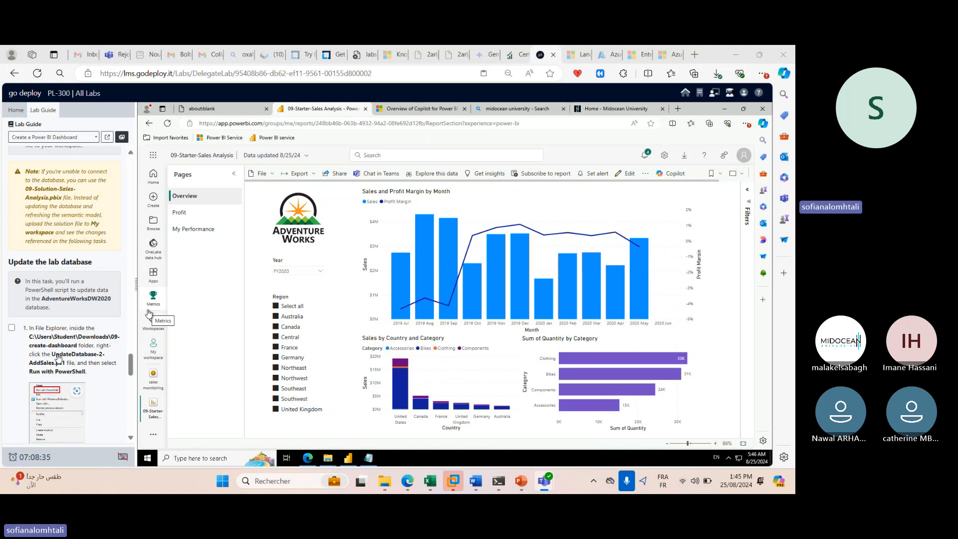
scroll(77, 358, up, 2)
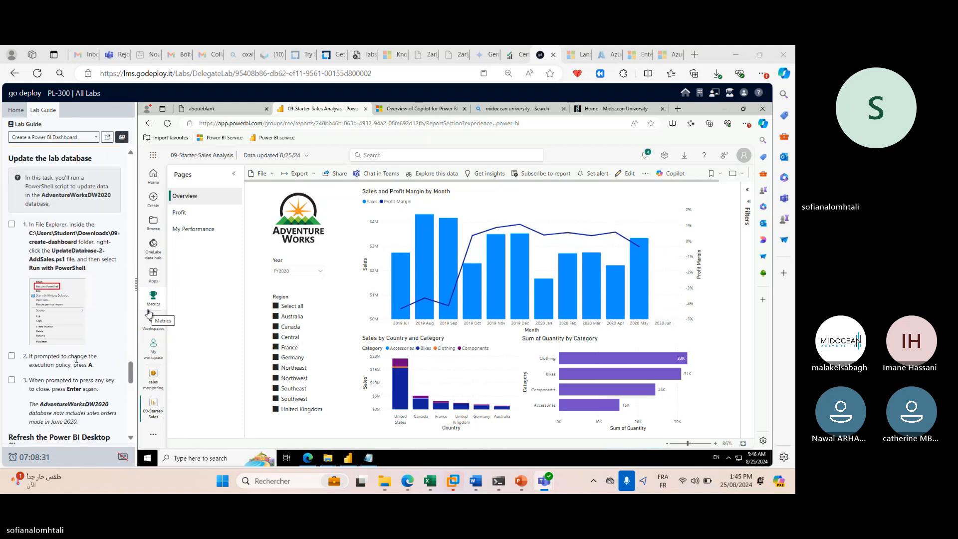
click(228, 458)
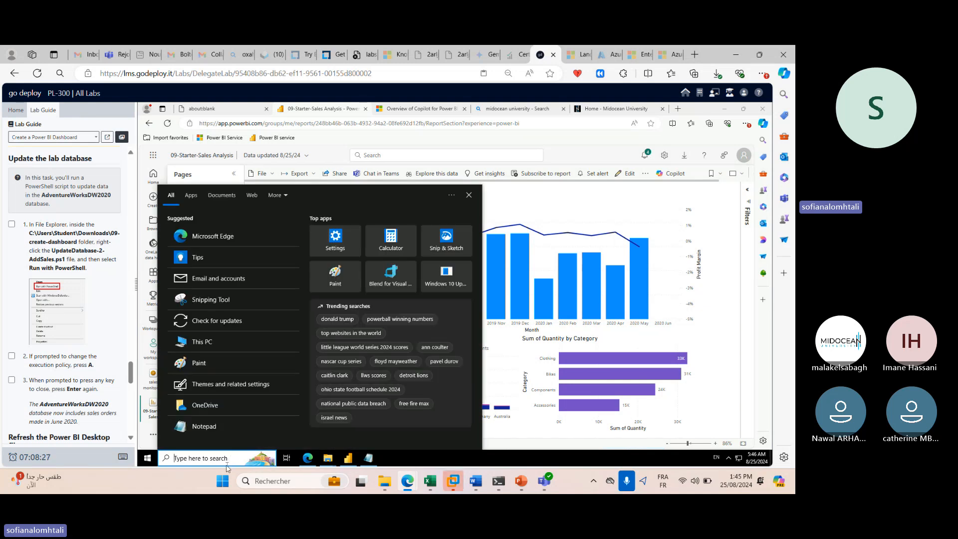
Launch Windows PowerShell as administrator from a search for 'power', approving the prompt.
text(power)
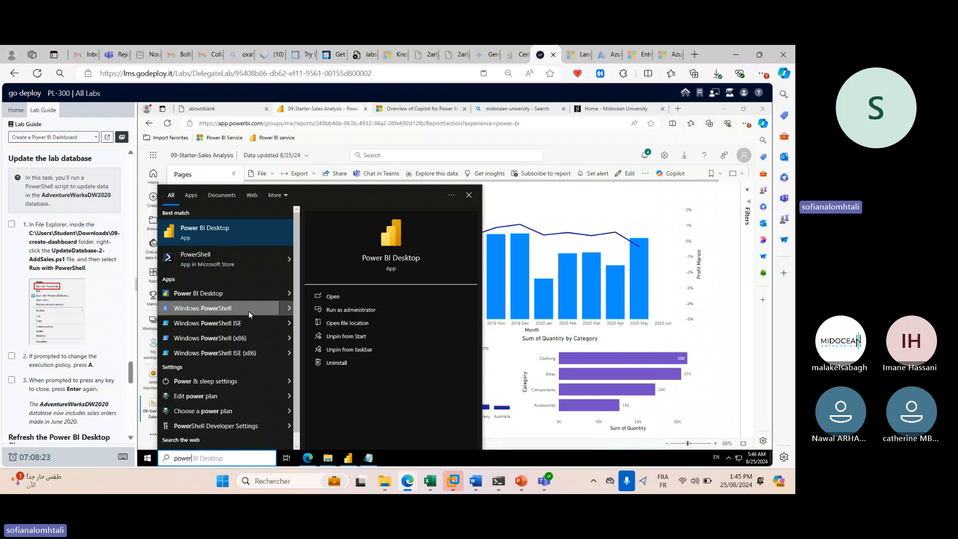
right_click(249, 310)
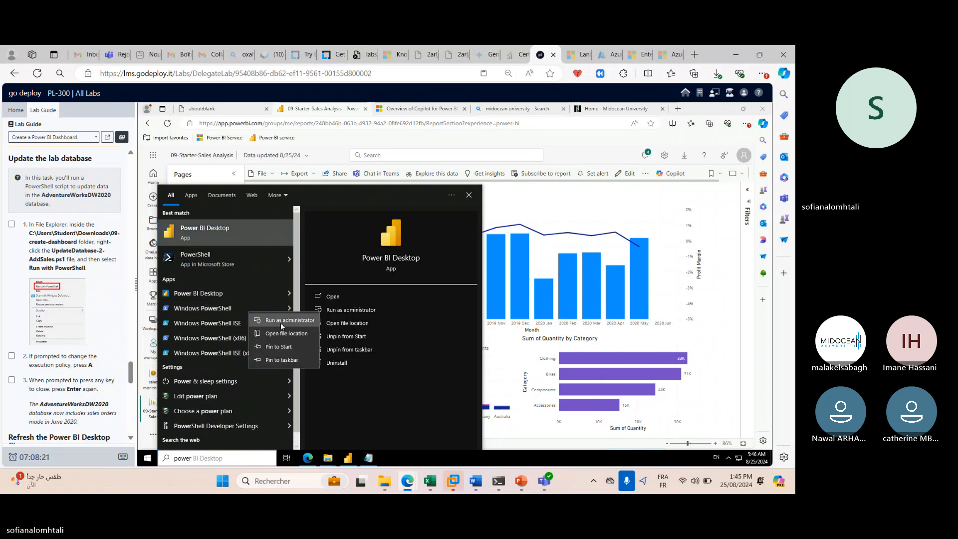
click(281, 322)
click(409, 333)
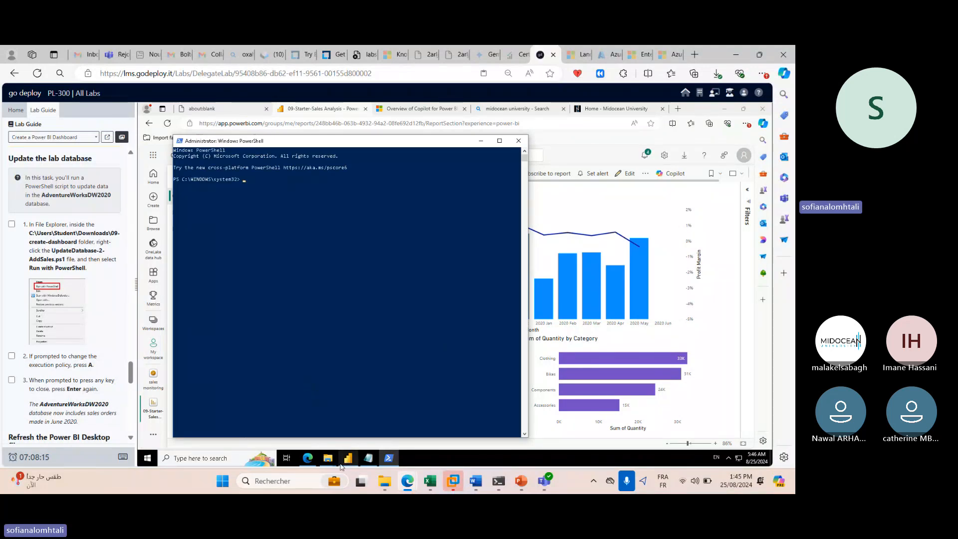
Copy the 09-create-dashboard folder path from the File Explorer address bar, undoing an accidental paste.
mouse_move(330, 459)
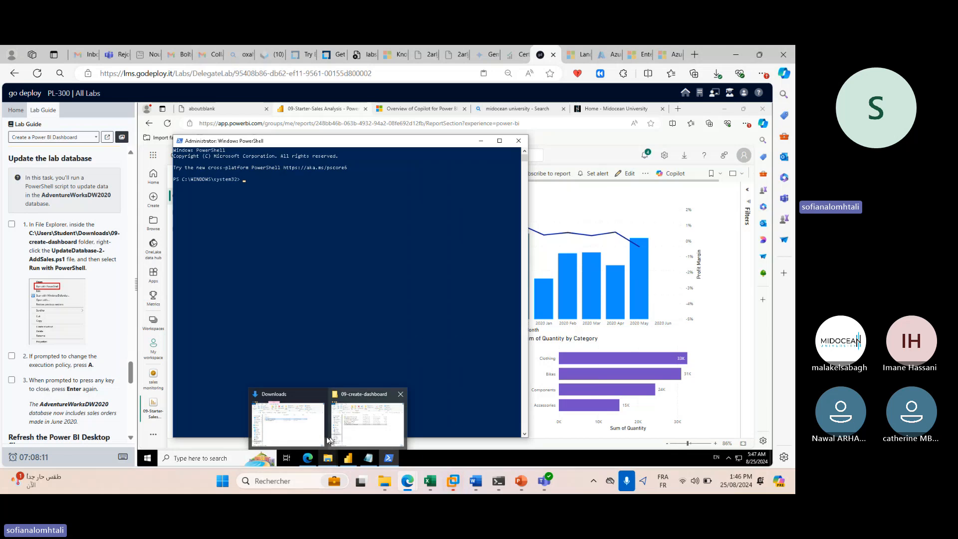
click(357, 435)
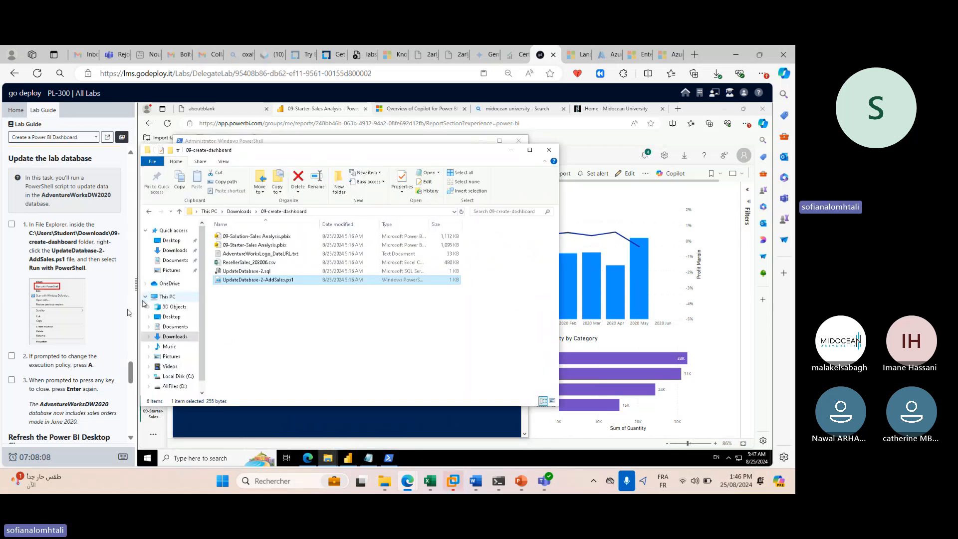
right_click(280, 282)
click(303, 212)
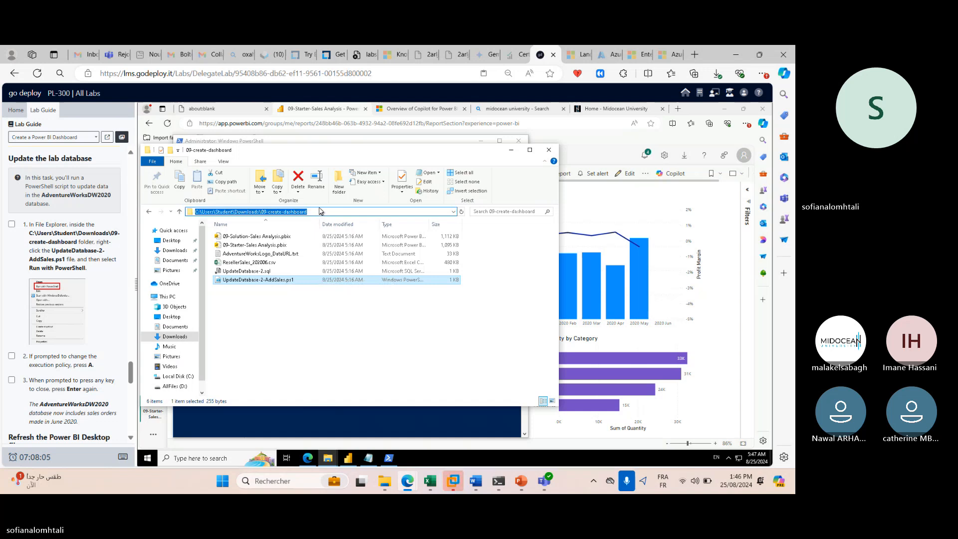
right_click(303, 213)
click(333, 248)
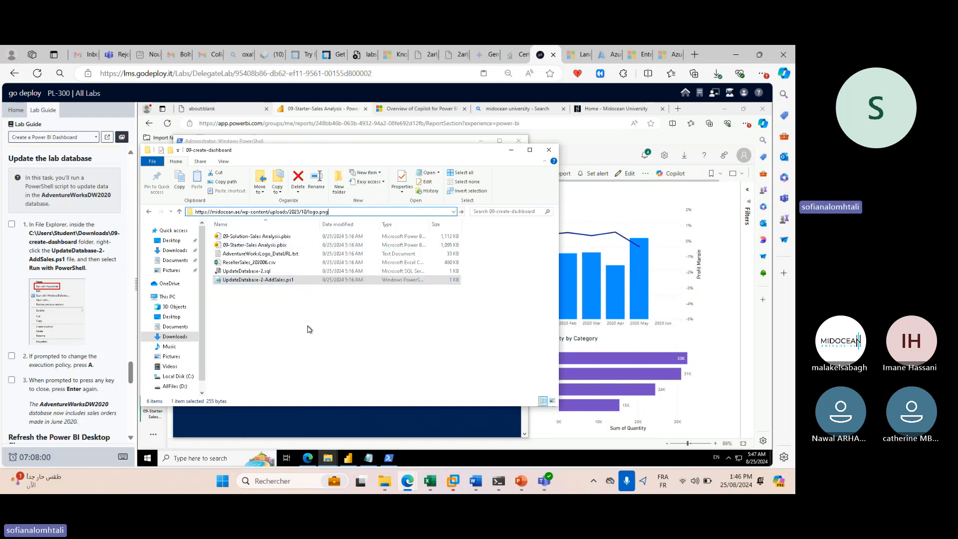
key(ctrl+z)
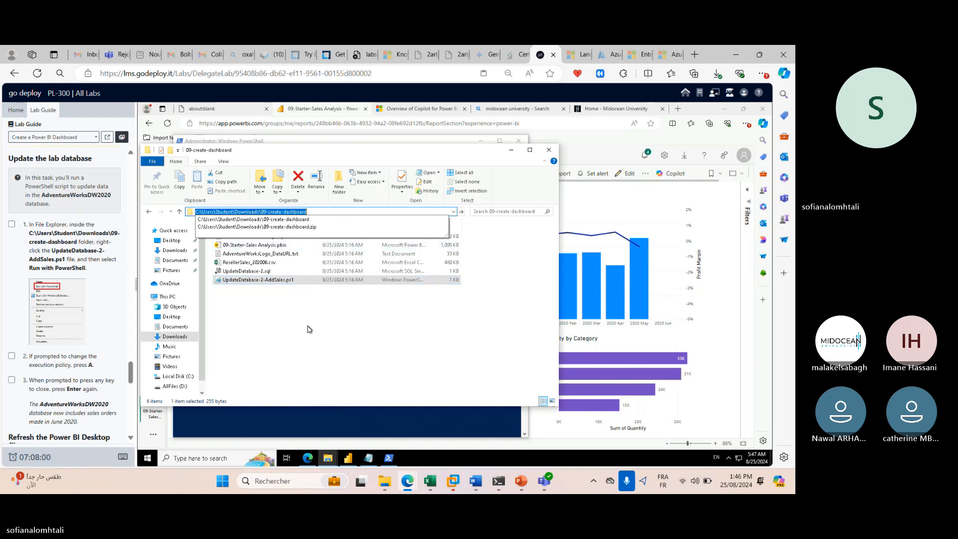
right_click(287, 220)
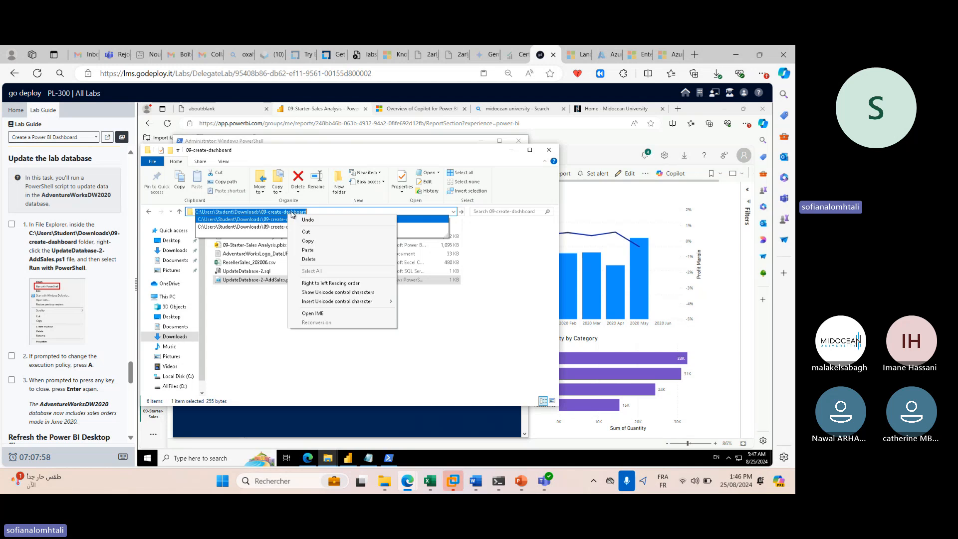
click(322, 246)
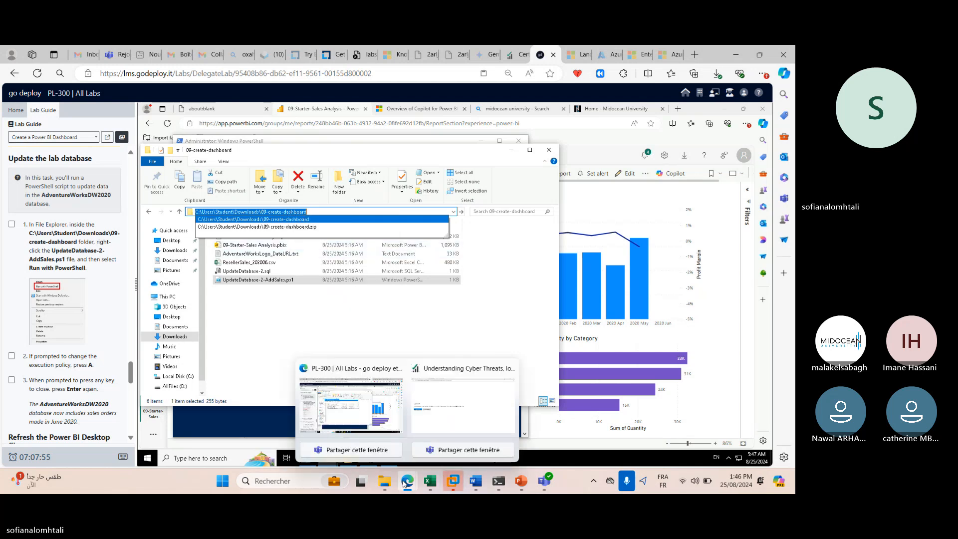
Return to the administrator PowerShell console and activate its prompt.
click(288, 418)
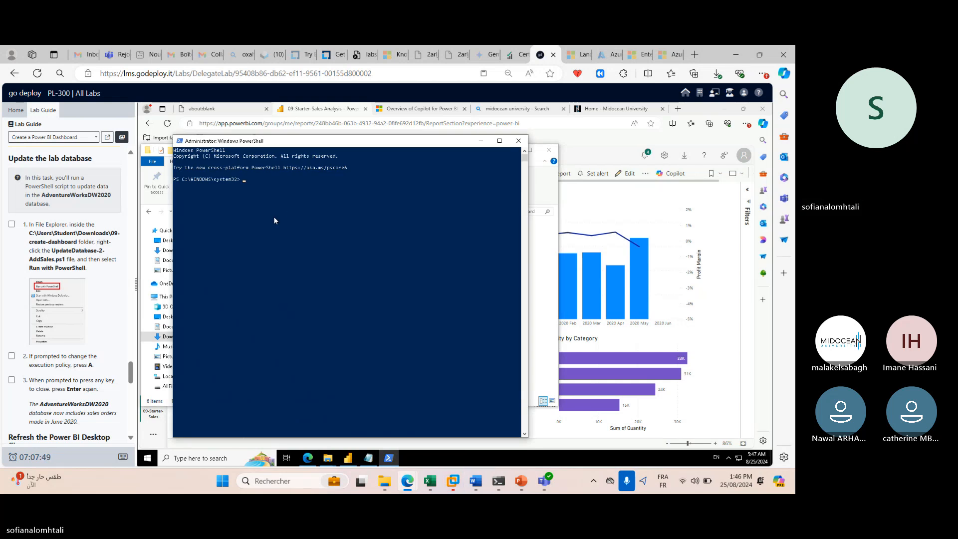
key(Return)
key(Return)
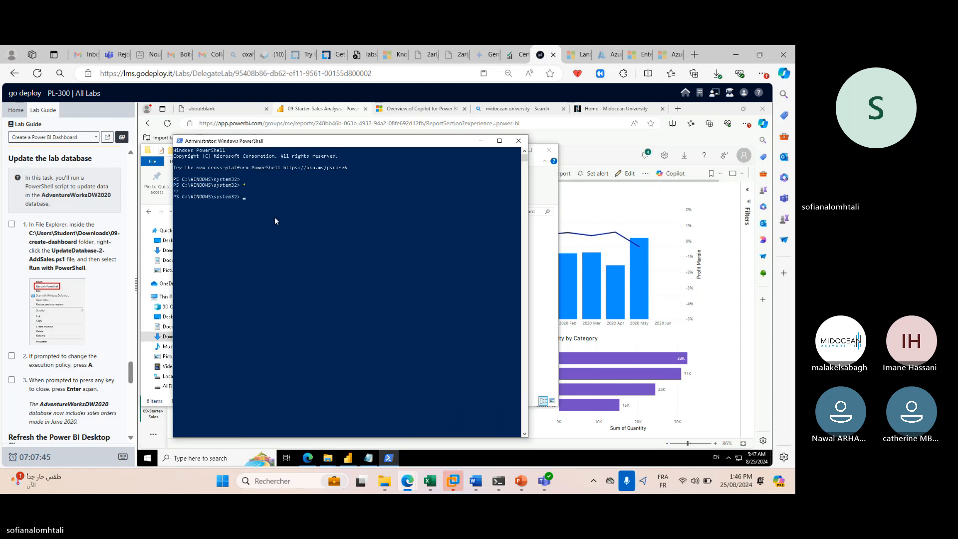
click(396, 207)
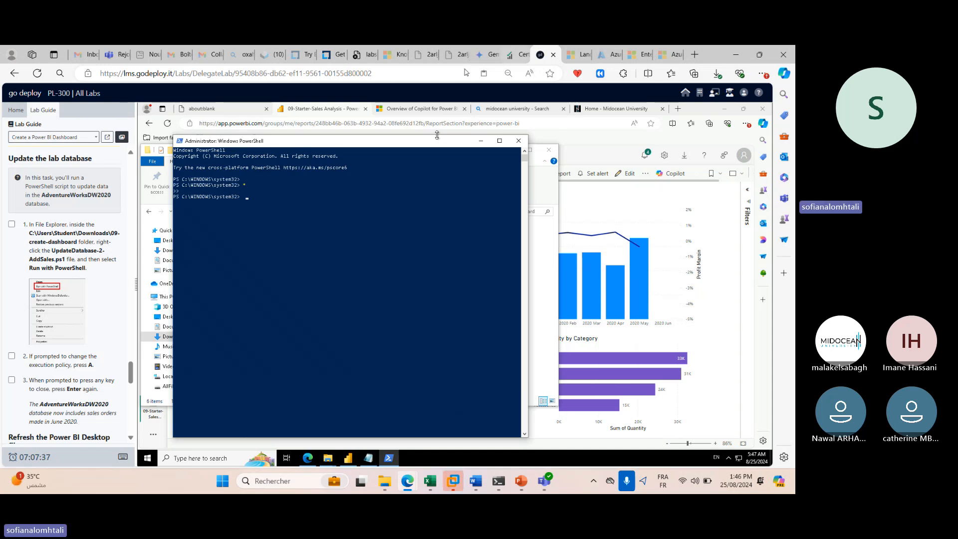
Run UpdateDatabase-2-AddSales.ps1 with PowerShell past the warning, then close its finished console.
click(481, 141)
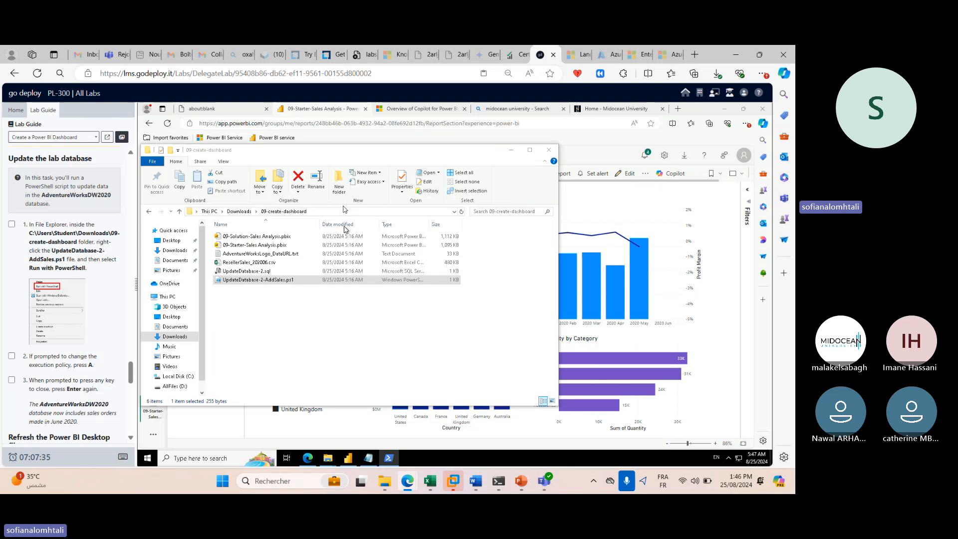
right_click(300, 285)
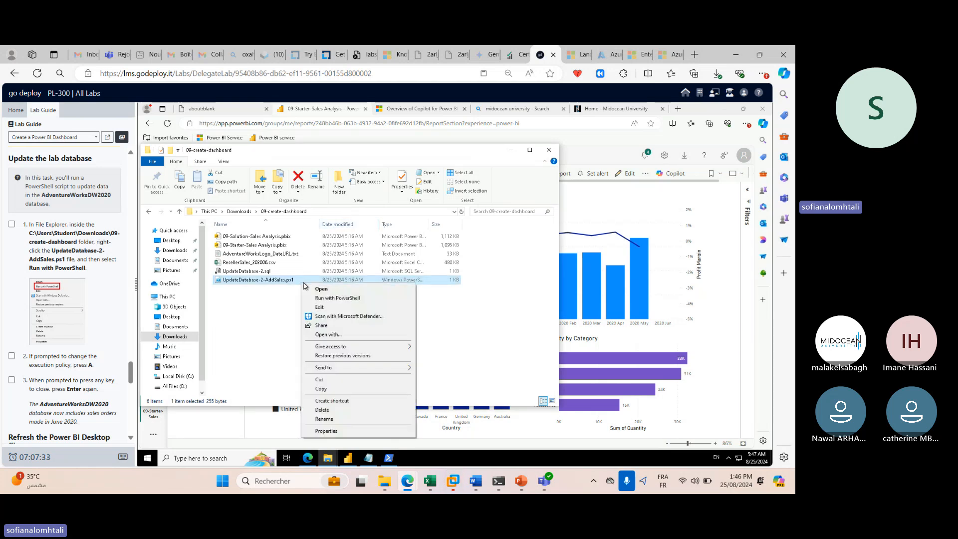
click(333, 299)
click(489, 292)
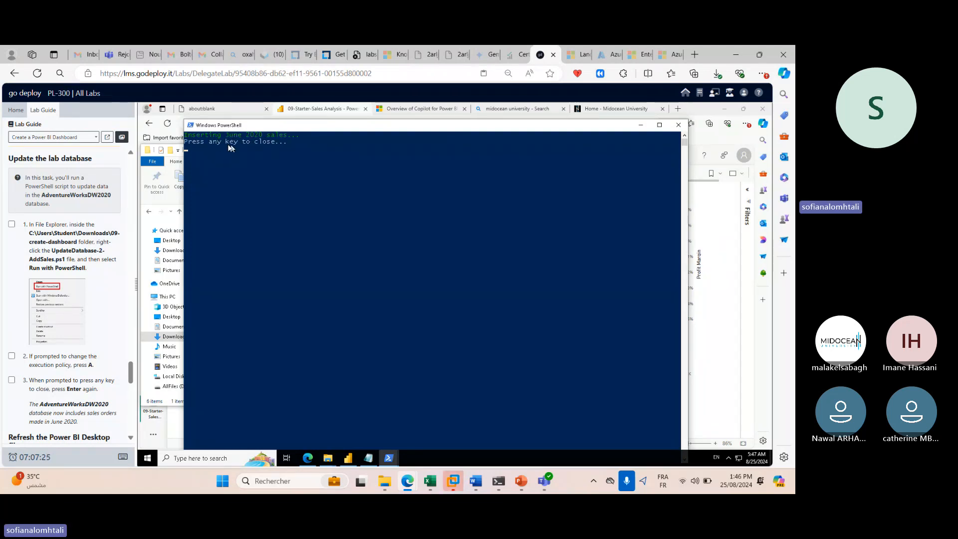
click(289, 155)
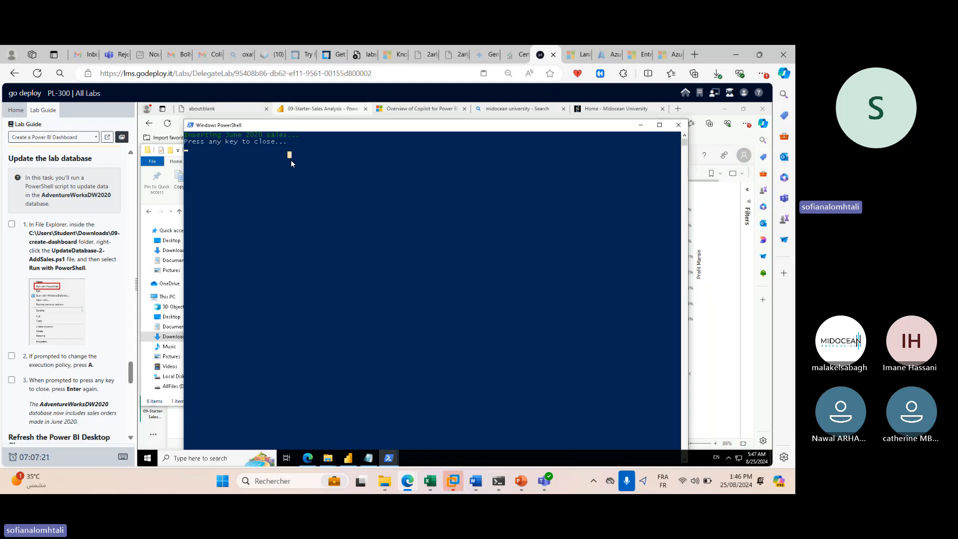
click(413, 155)
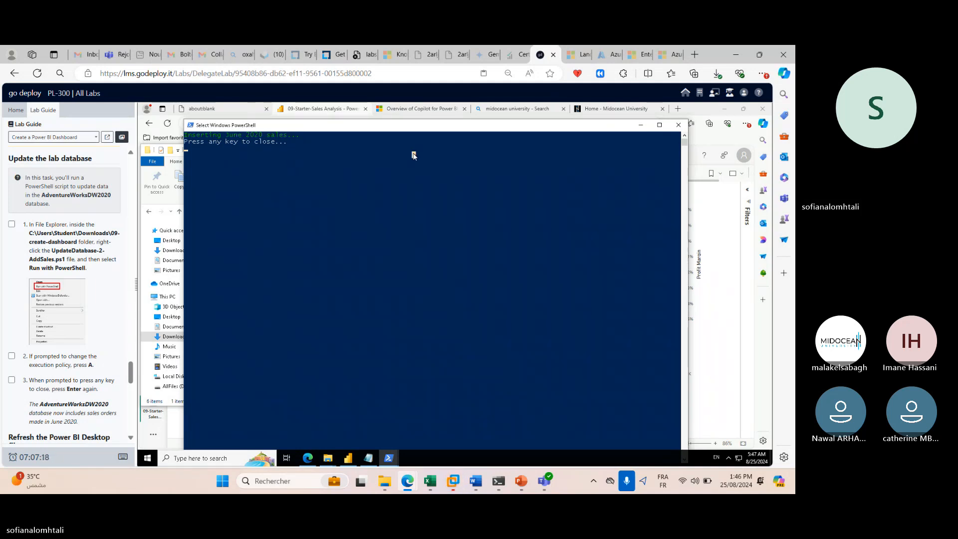
key(Return)
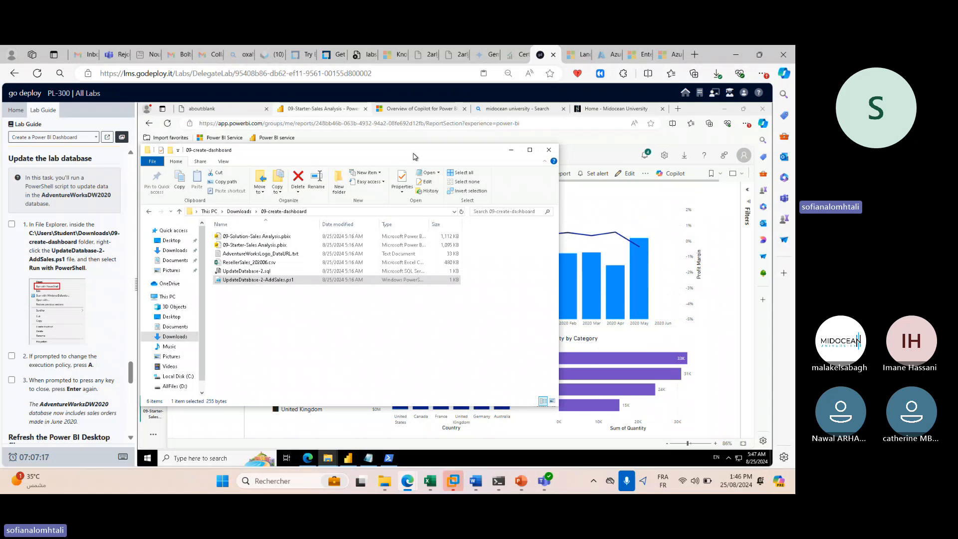
scroll(65, 354, down, 4)
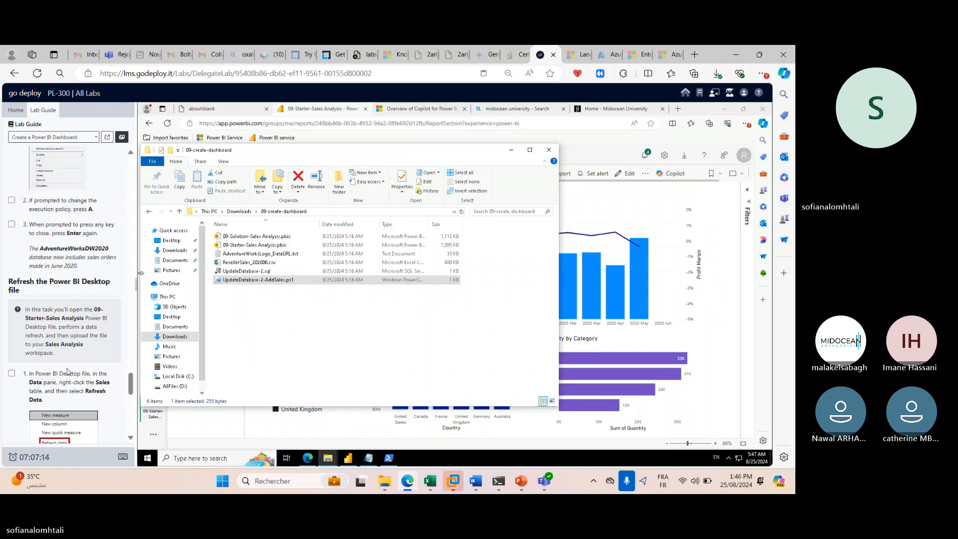
Minimize File Explorer, review the Lab Guide, and dismiss Power BI Desktop's collaborate-and-share popup.
click(512, 152)
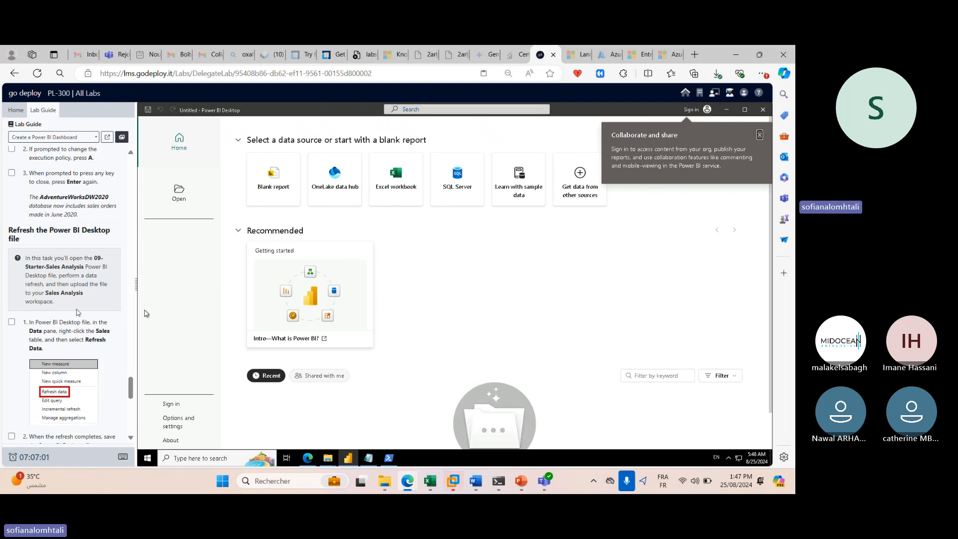
scroll(87, 303, up, 3)
scroll(87, 304, up, 5)
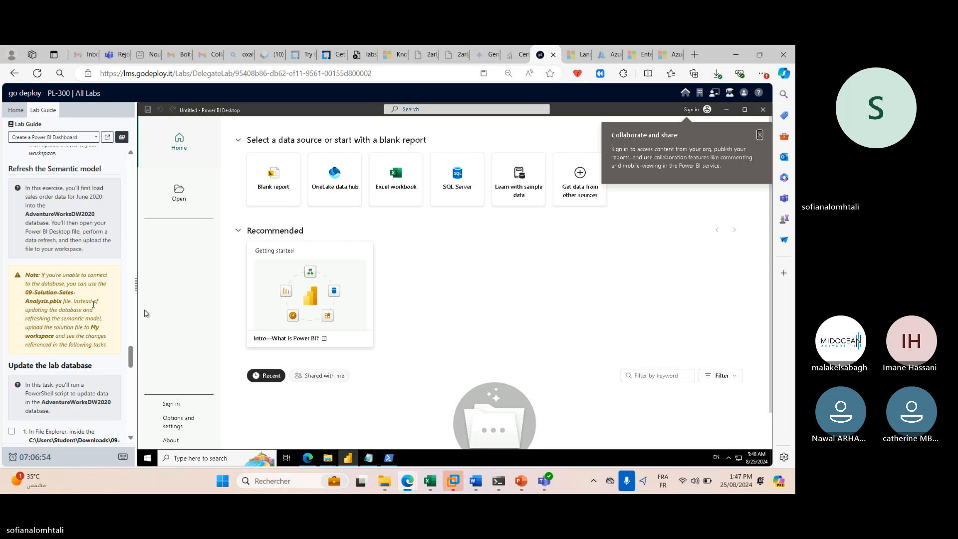
scroll(93, 305, up, 2)
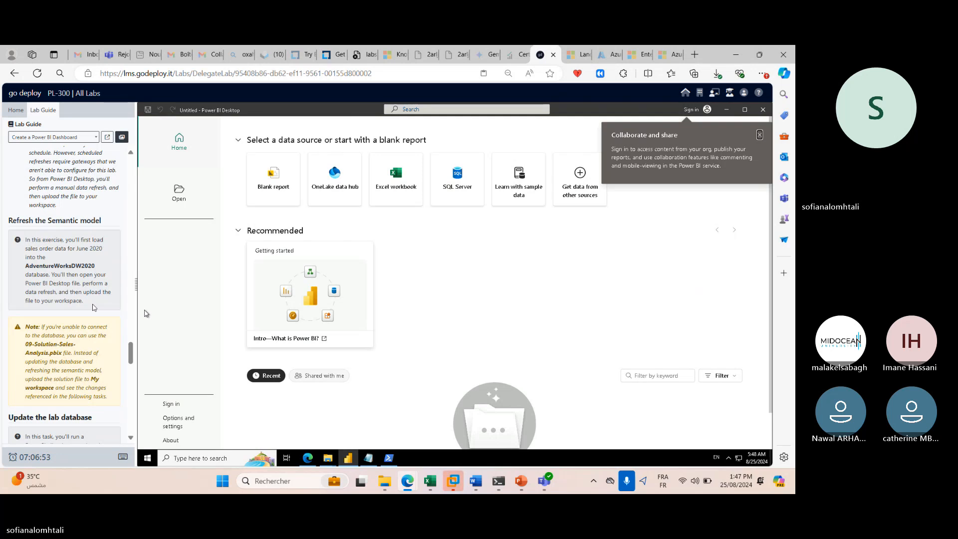
scroll(94, 307, up, 10)
scroll(94, 307, down, 5)
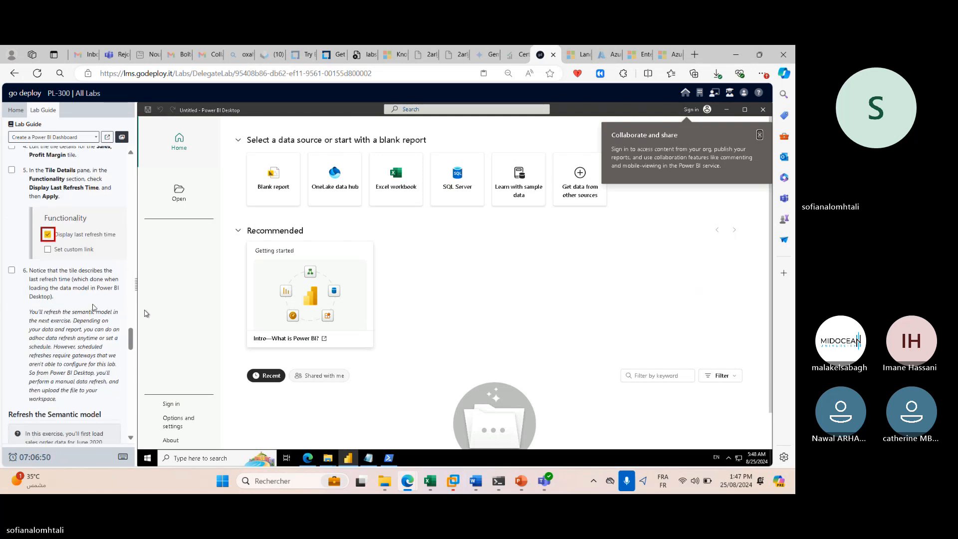
scroll(93, 307, down, 5)
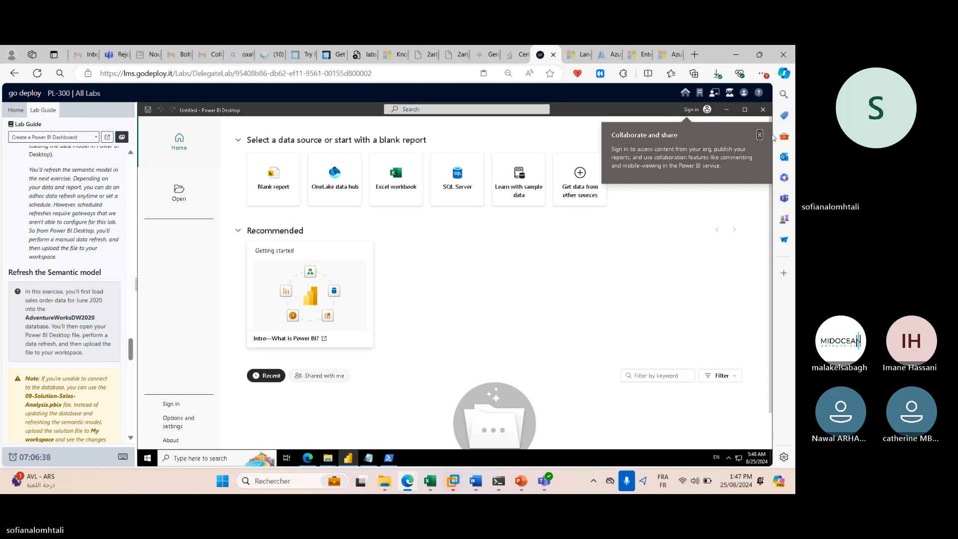
click(759, 136)
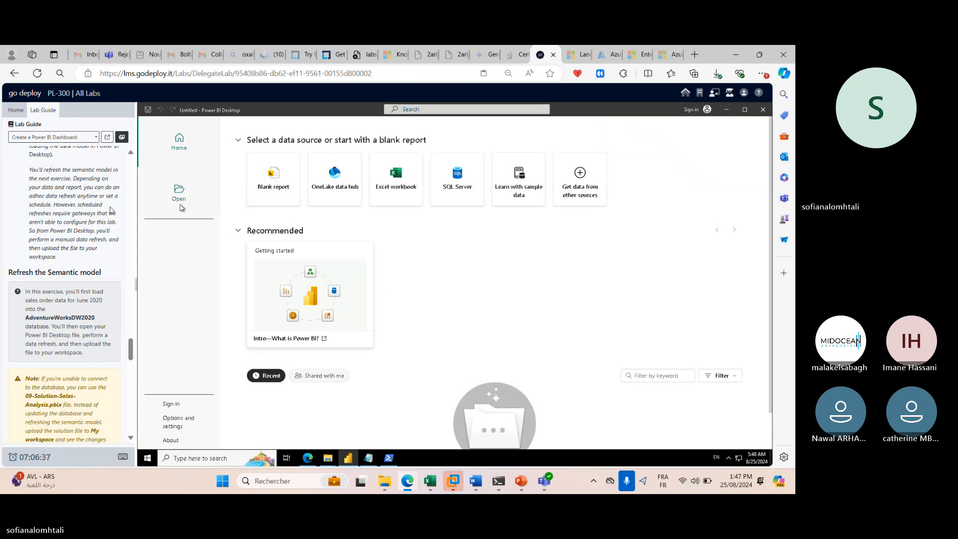
Check Open > OneDrive for reports, then minimize and relaunch Power BI Desktop from its desktop icon.
click(180, 197)
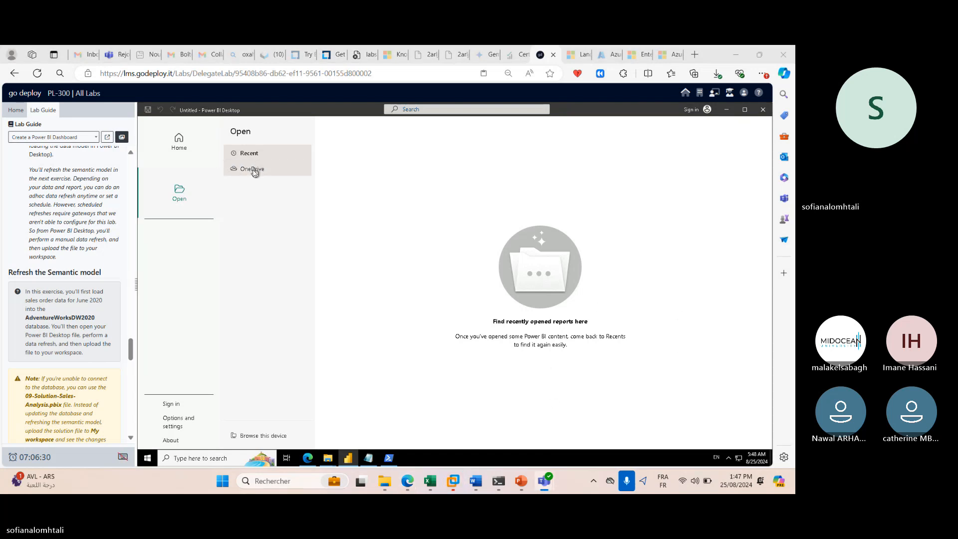
click(177, 196)
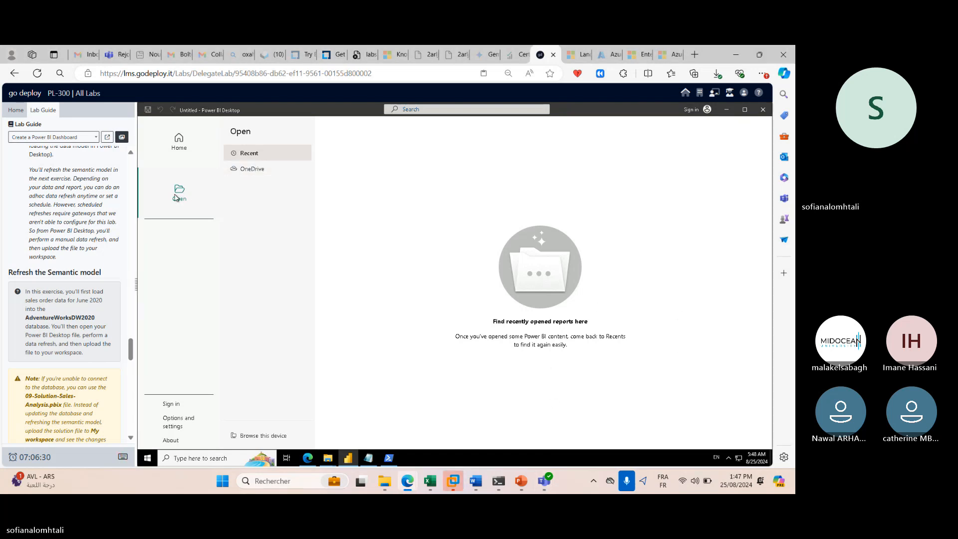
click(250, 170)
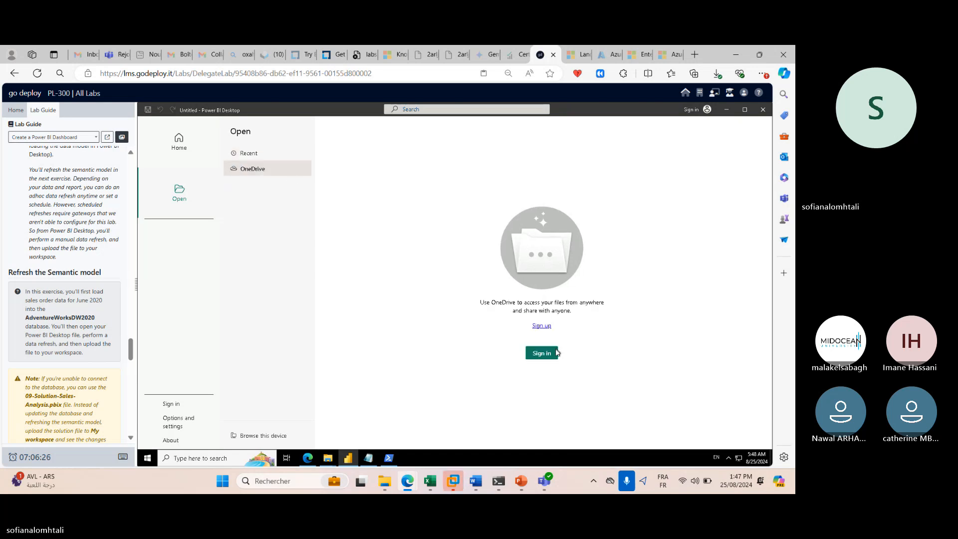
click(183, 148)
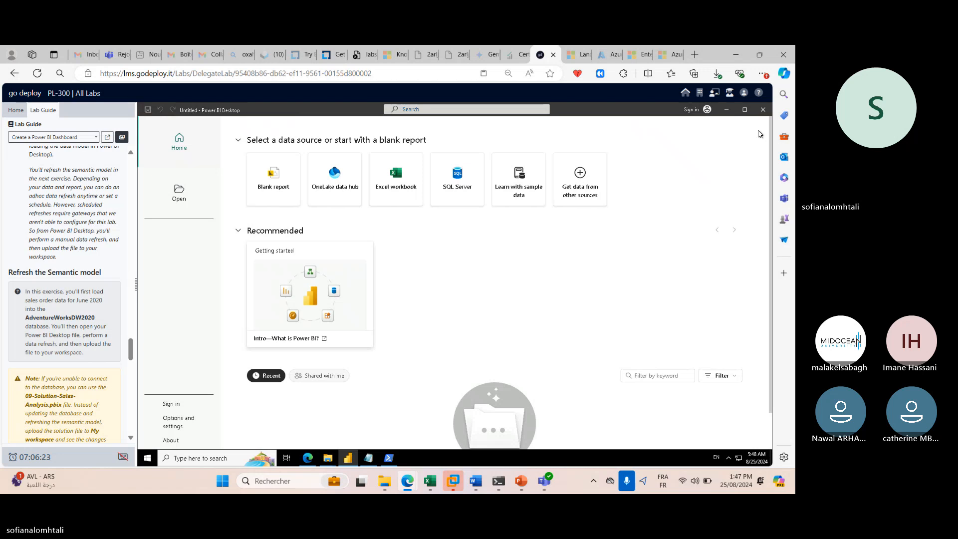
click(726, 110)
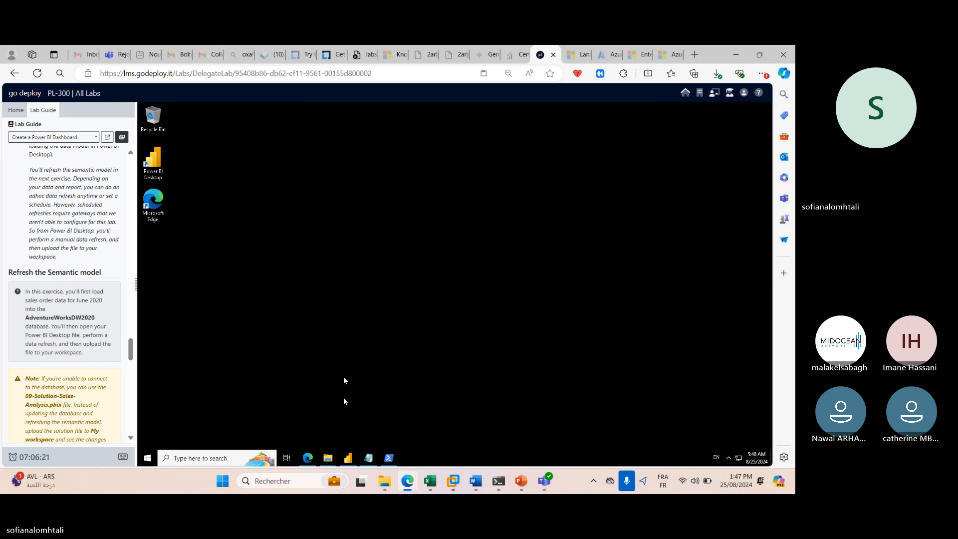
double_click(165, 163)
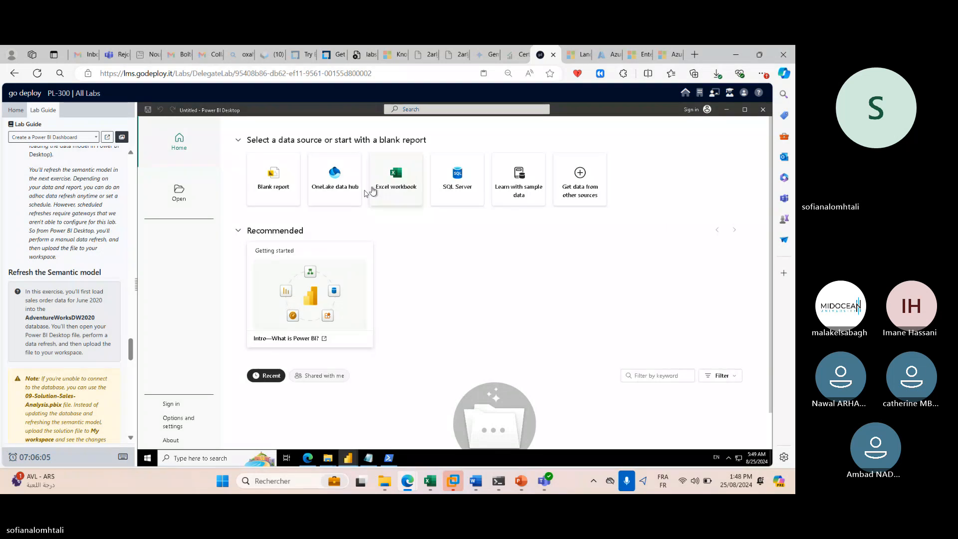
scroll(56, 314, down, 2)
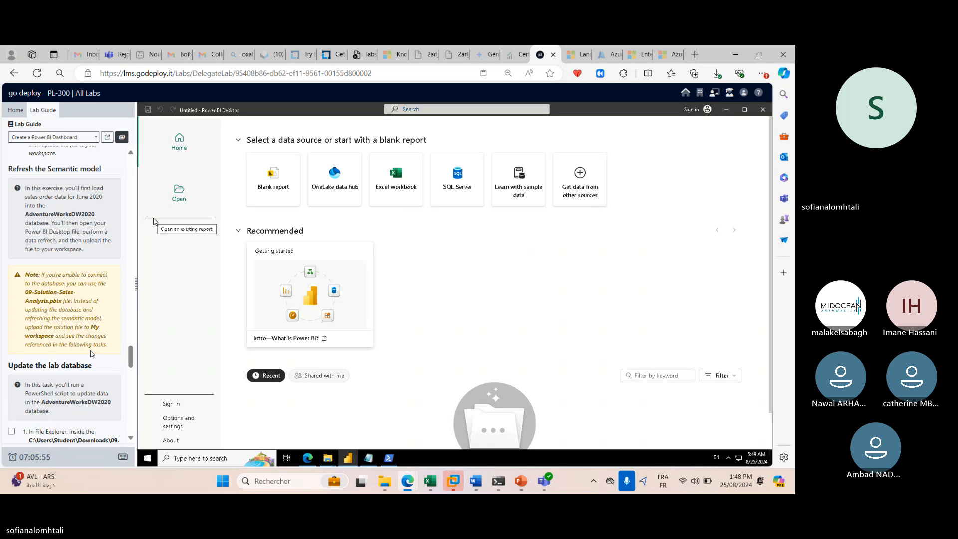
Begin Power BI sign-in with the lab tenant admin e-mail, then clear a wrongly entered value.
click(173, 405)
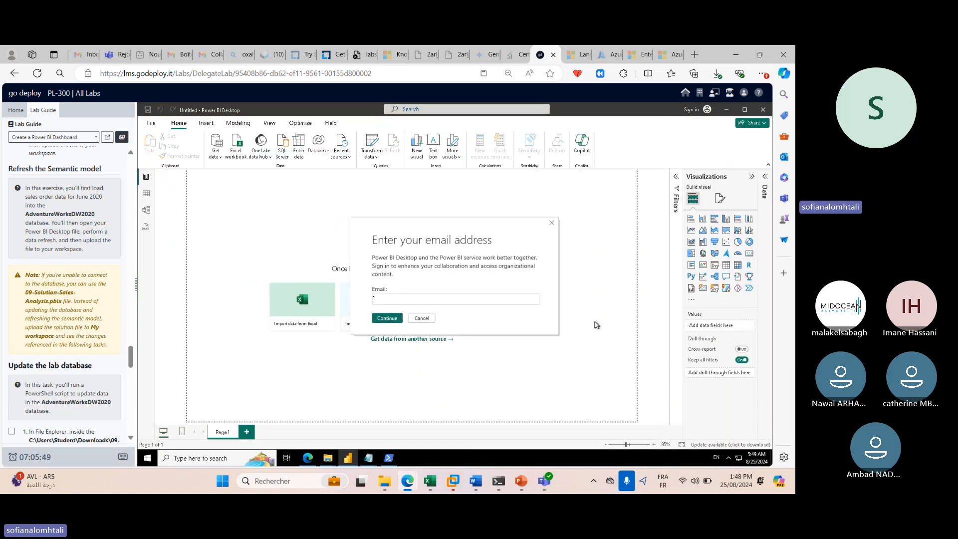
click(16, 110)
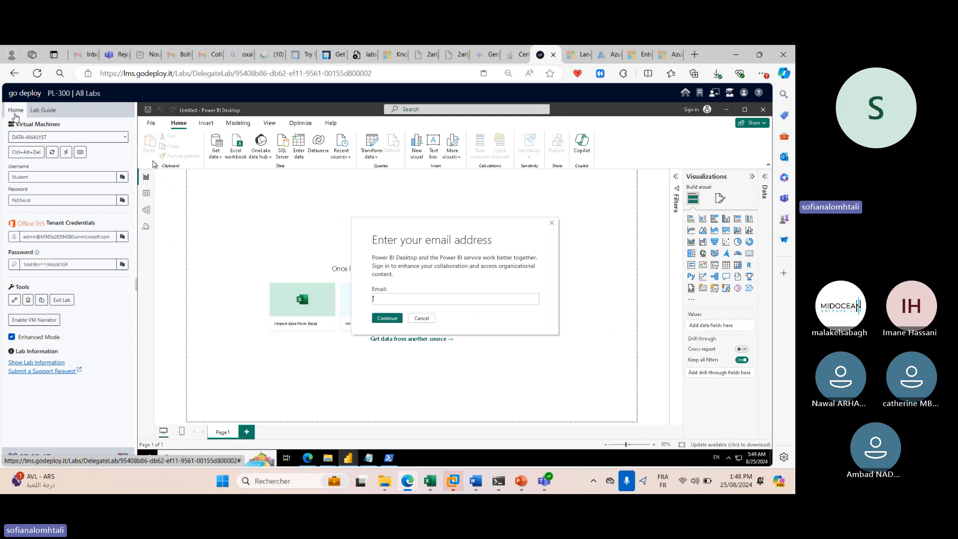
click(122, 237)
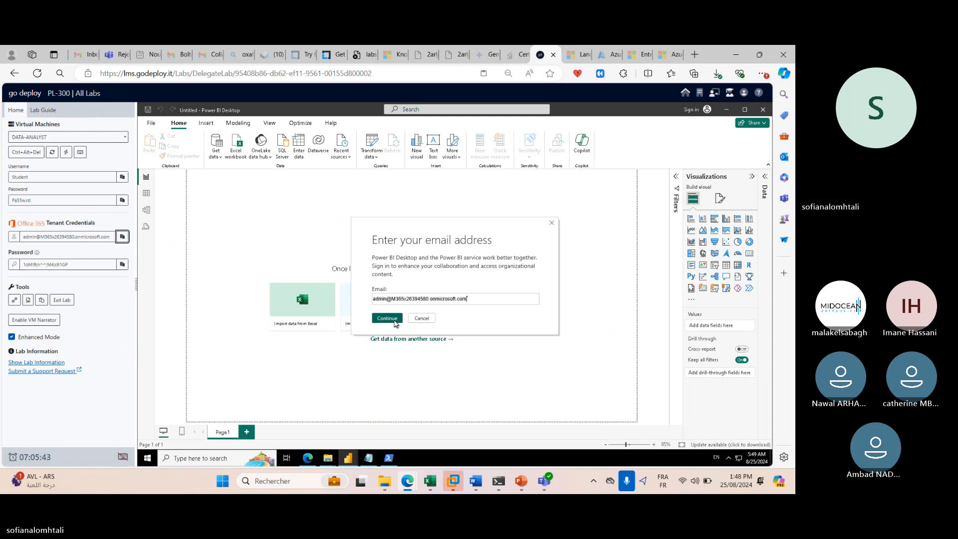
click(421, 318)
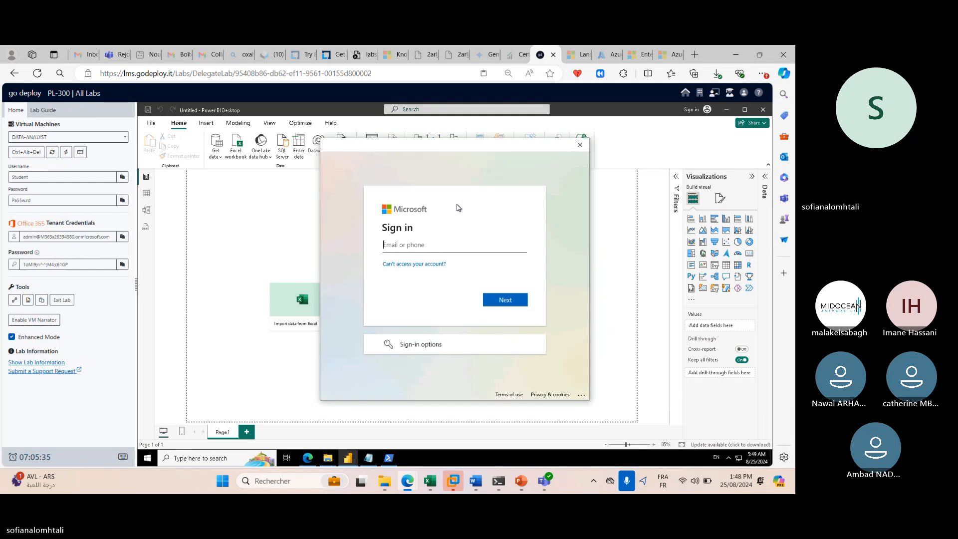
click(122, 264)
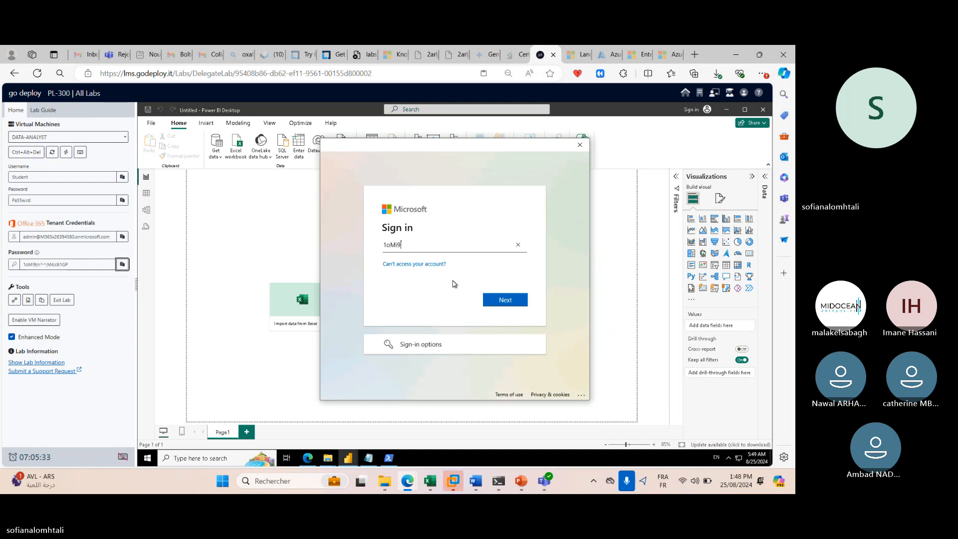
click(504, 300)
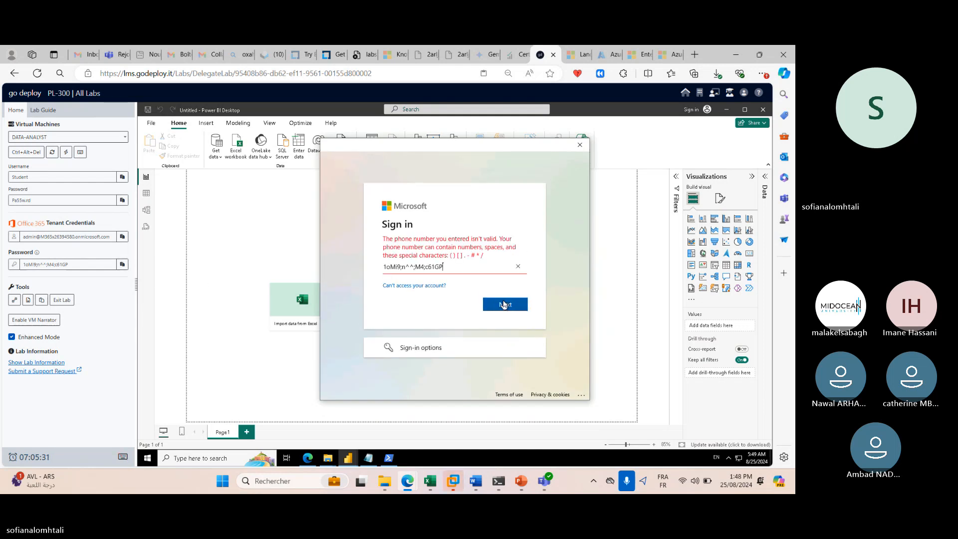
click(518, 266)
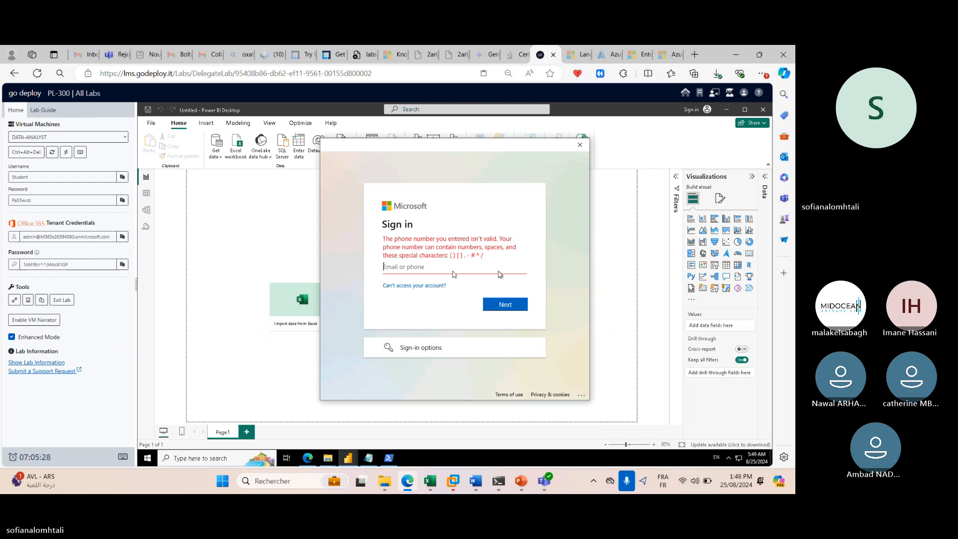
Sign in with the tenant admin account name and password, stay signed in, and click Done.
click(122, 236)
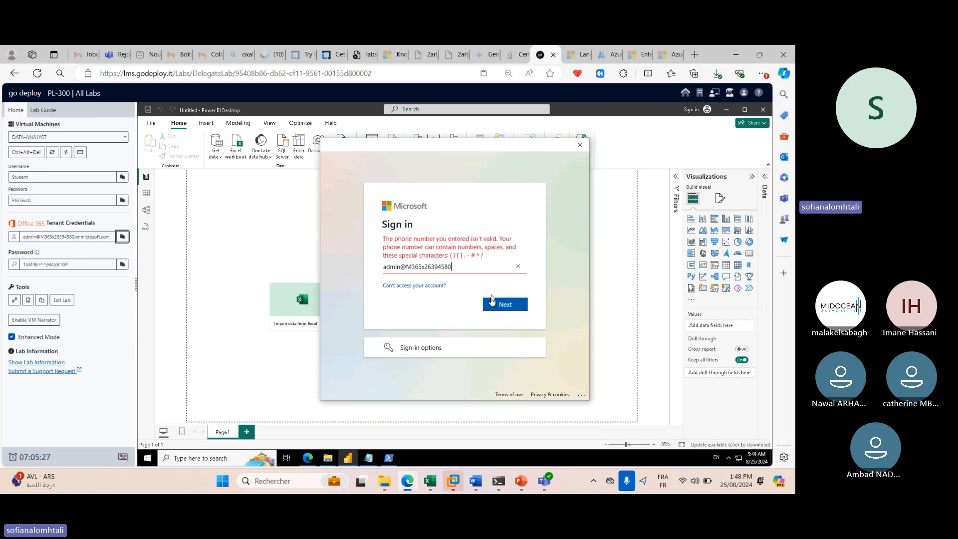
click(499, 301)
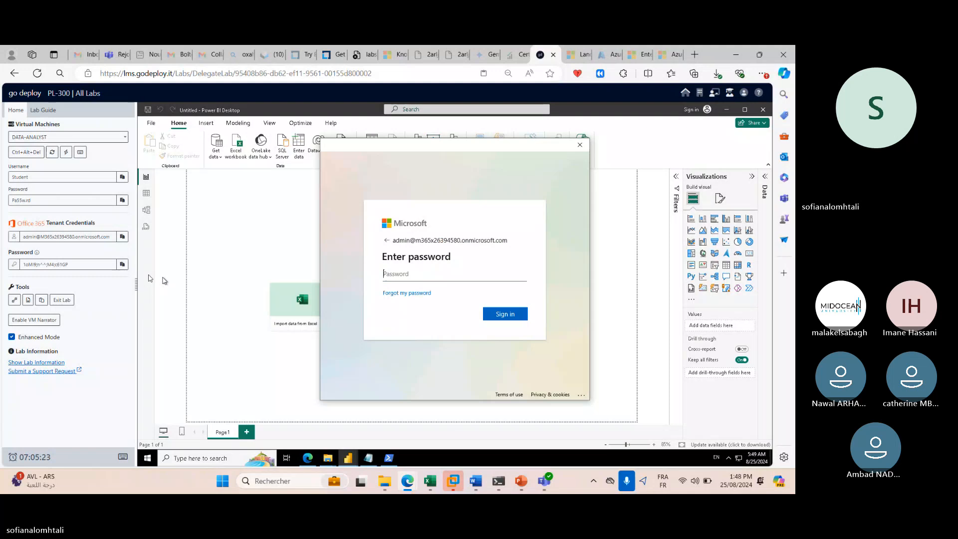
click(122, 263)
click(505, 314)
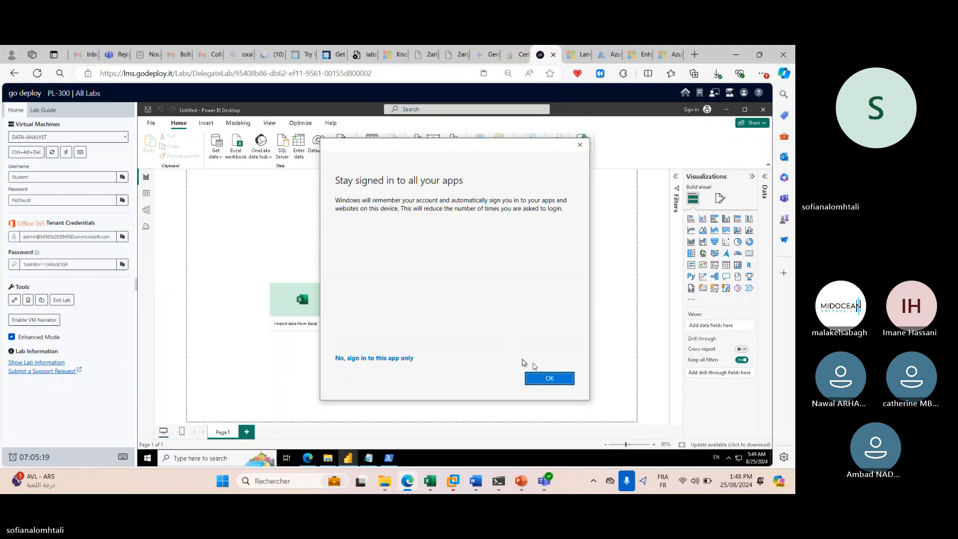
click(548, 380)
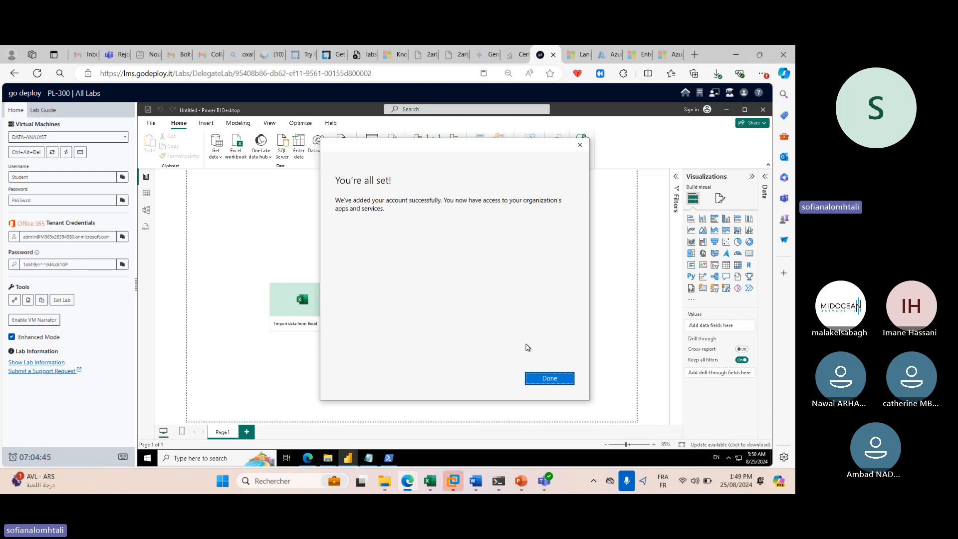
click(535, 377)
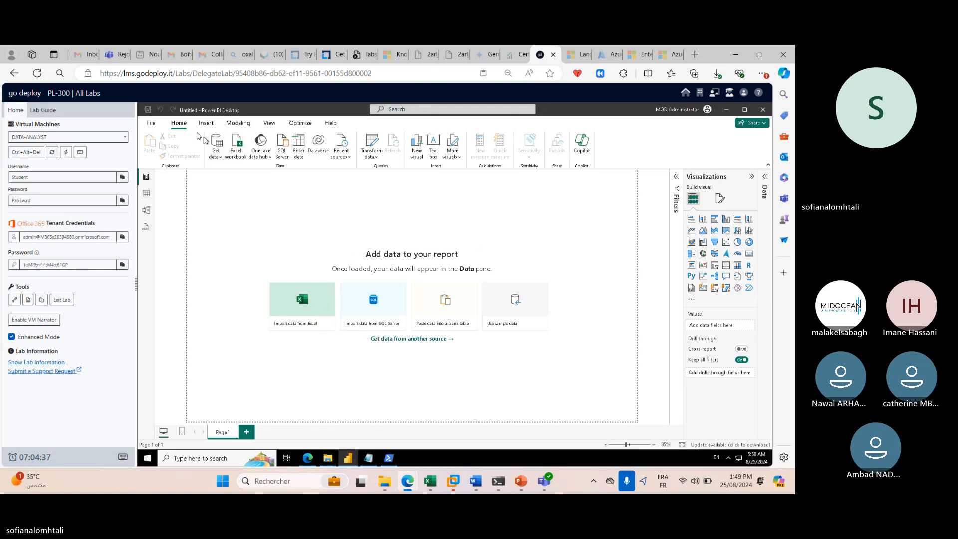
click(152, 124)
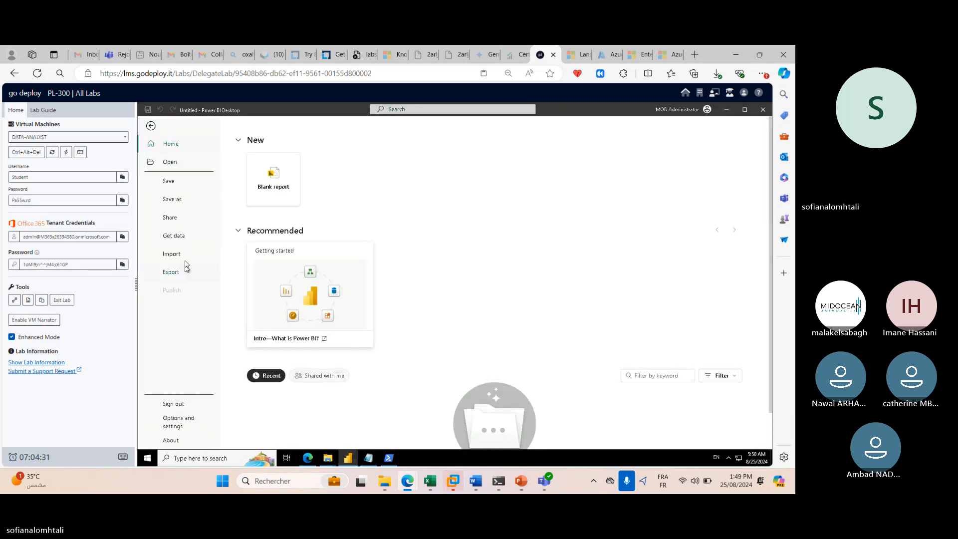
click(151, 126)
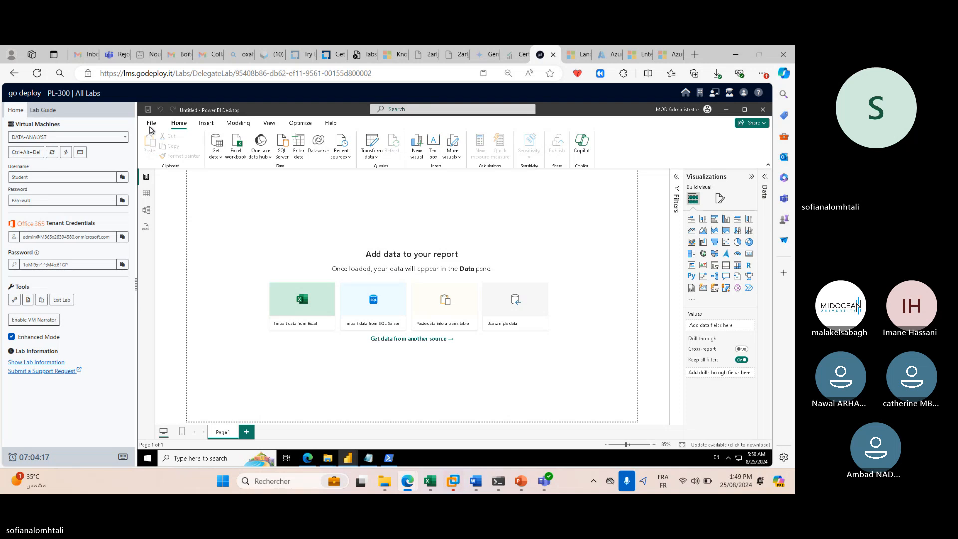
click(151, 125)
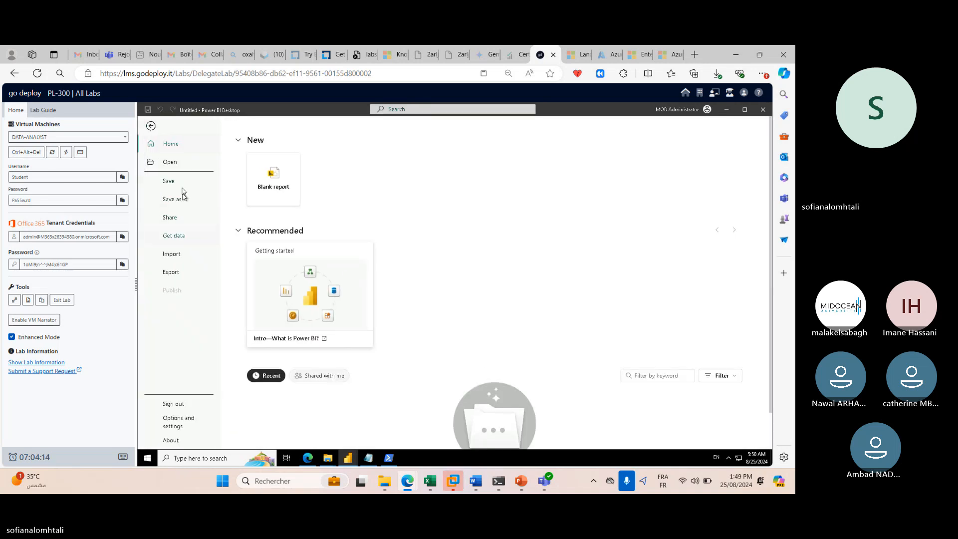
click(181, 163)
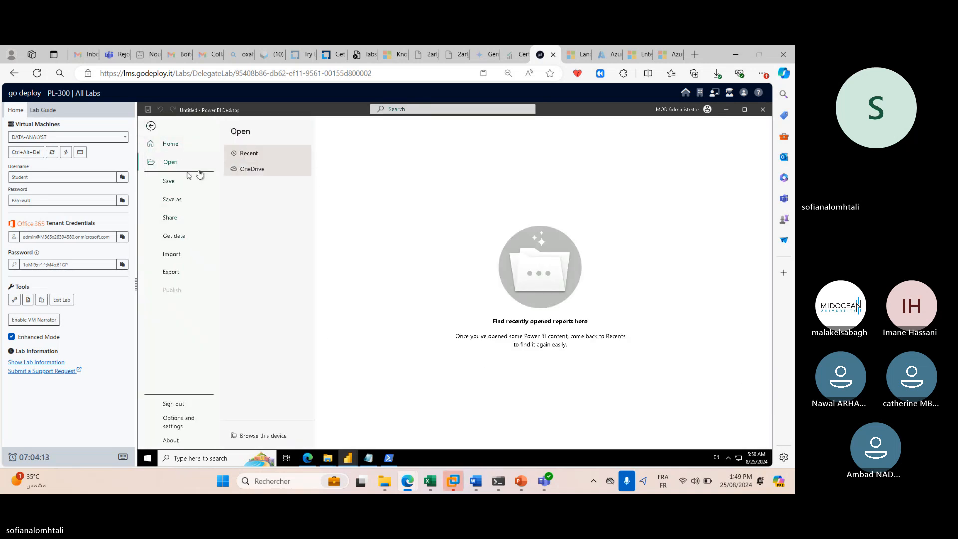
click(183, 256)
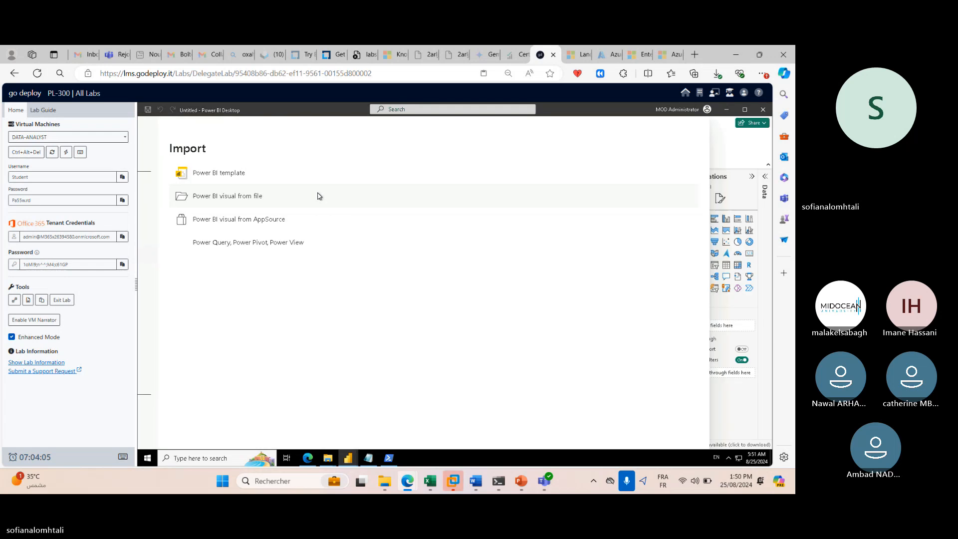
click(318, 196)
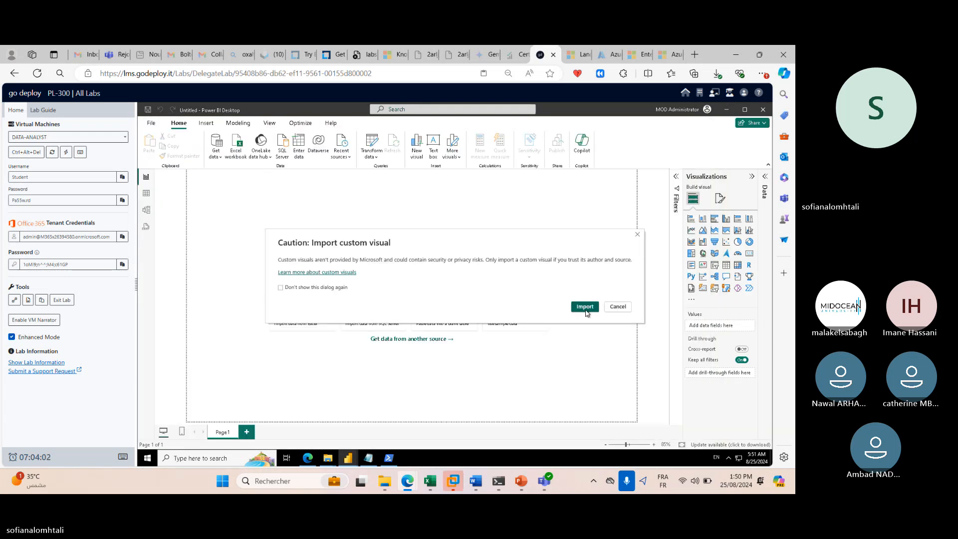
click(584, 307)
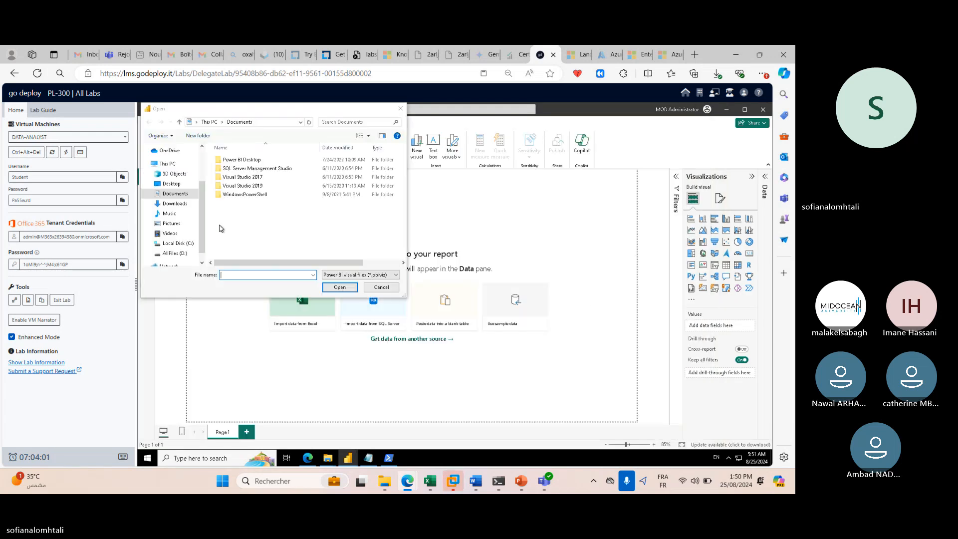
click(180, 204)
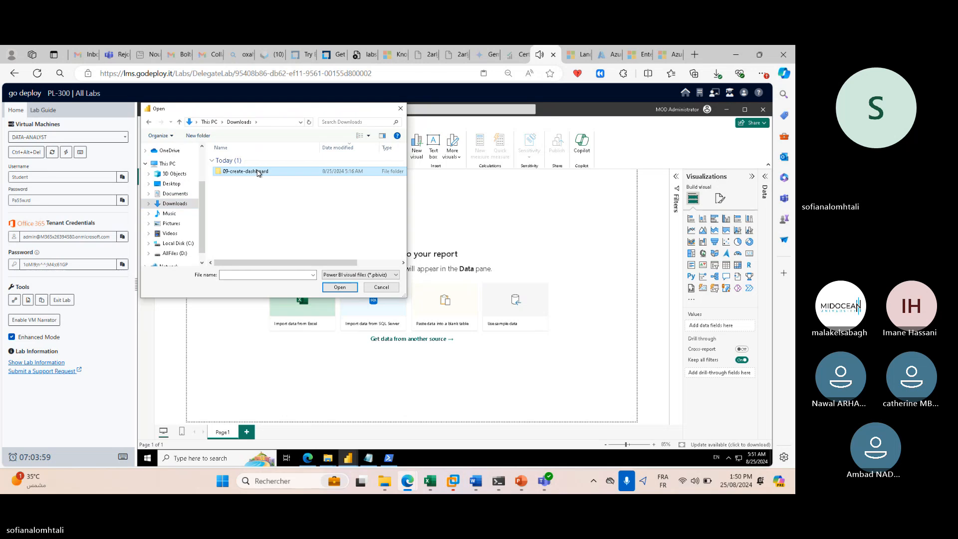
double_click(257, 169)
click(349, 274)
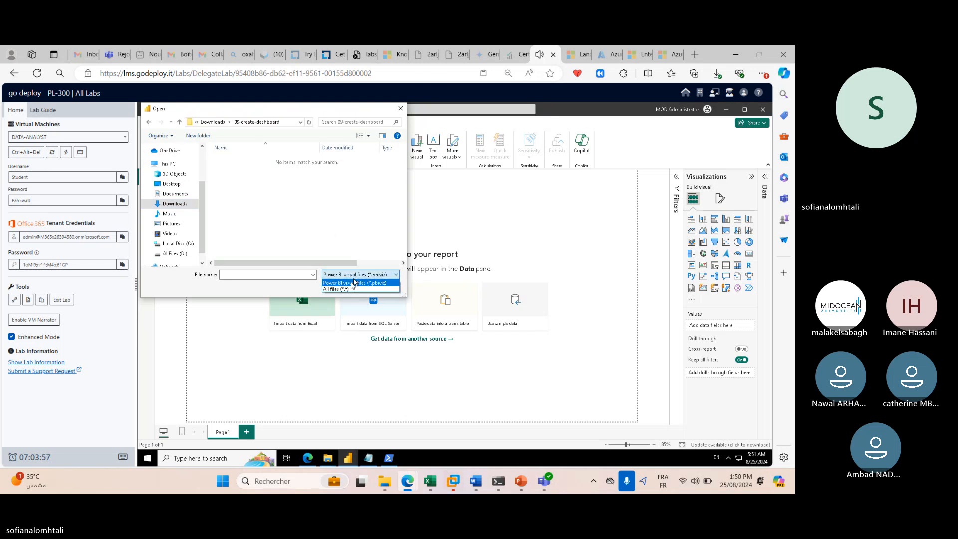
click(355, 289)
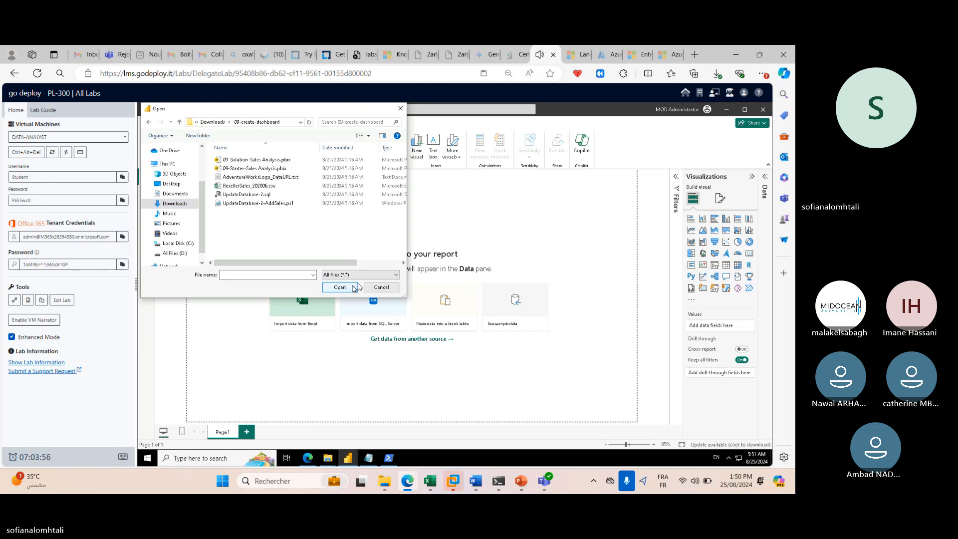
click(381, 287)
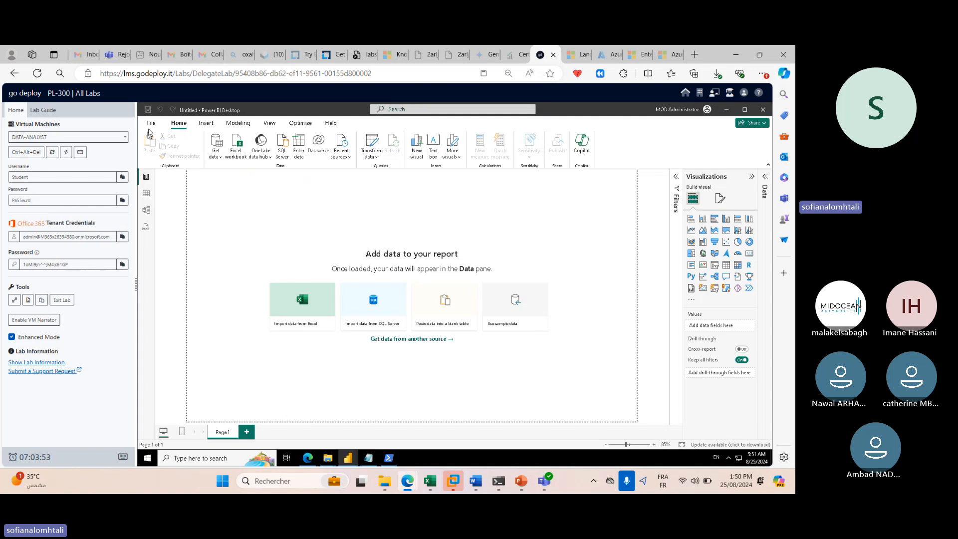
click(151, 123)
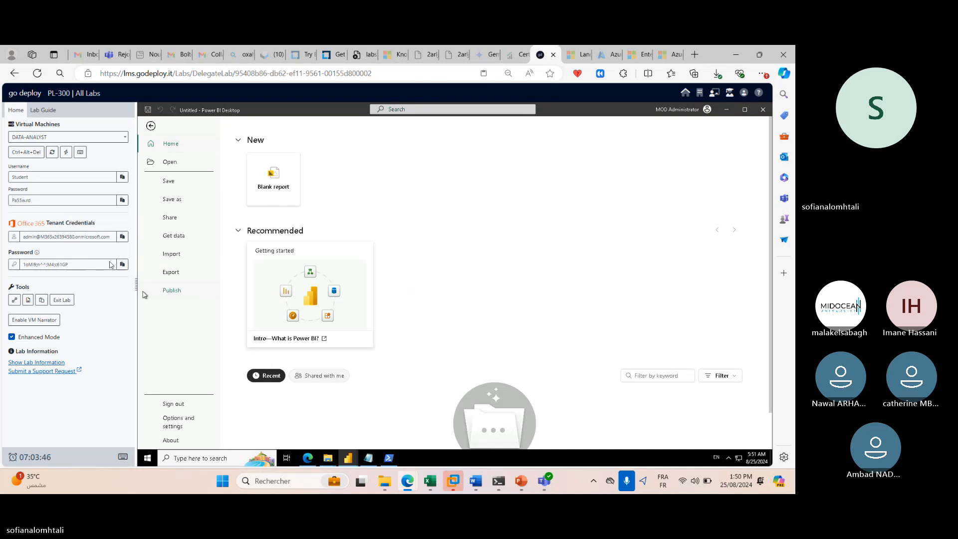
click(151, 126)
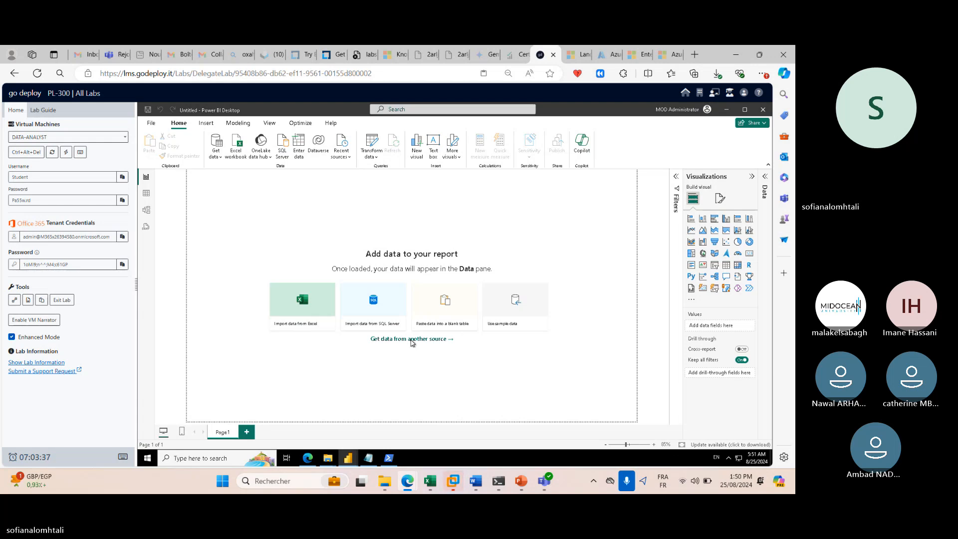
Glance at Get data > More, then scroll the Lab Guide to 'Refresh the Power BI Desktop file'.
click(412, 338)
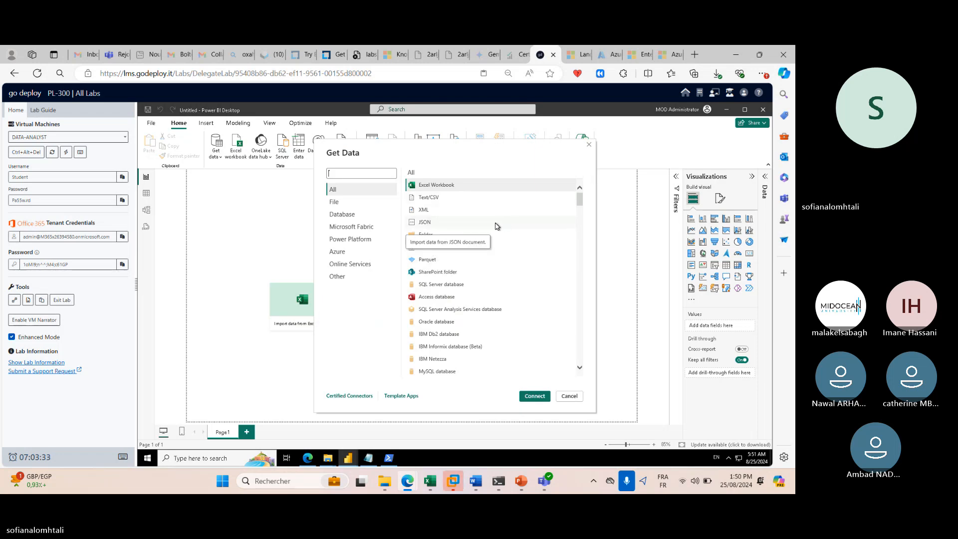
click(589, 145)
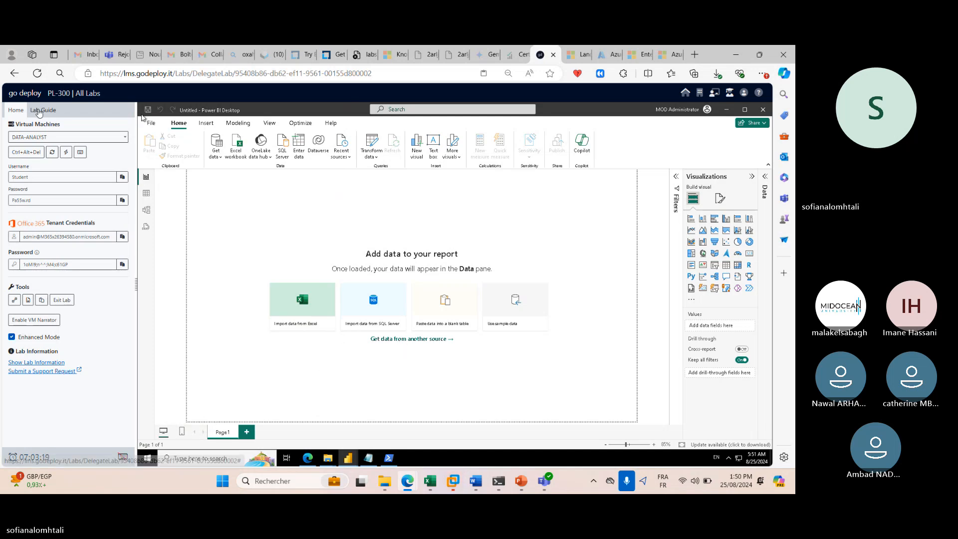
click(36, 110)
scroll(57, 236, down, 5)
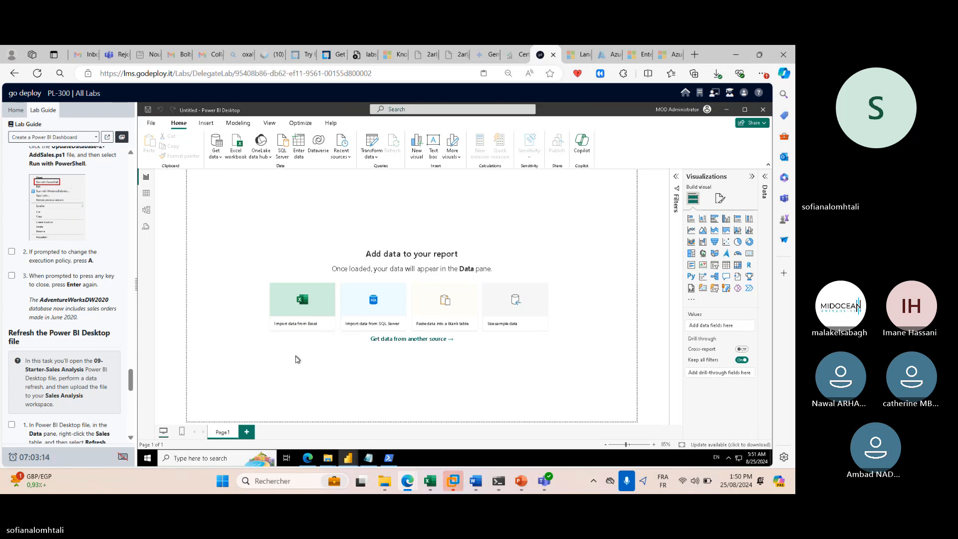
scroll(114, 322, down, 3)
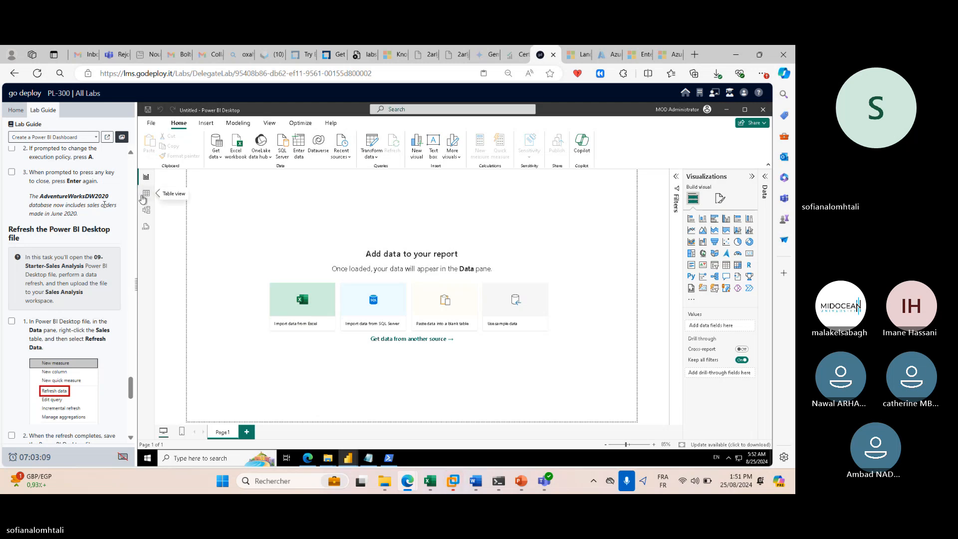
scroll(29, 290, down, 2)
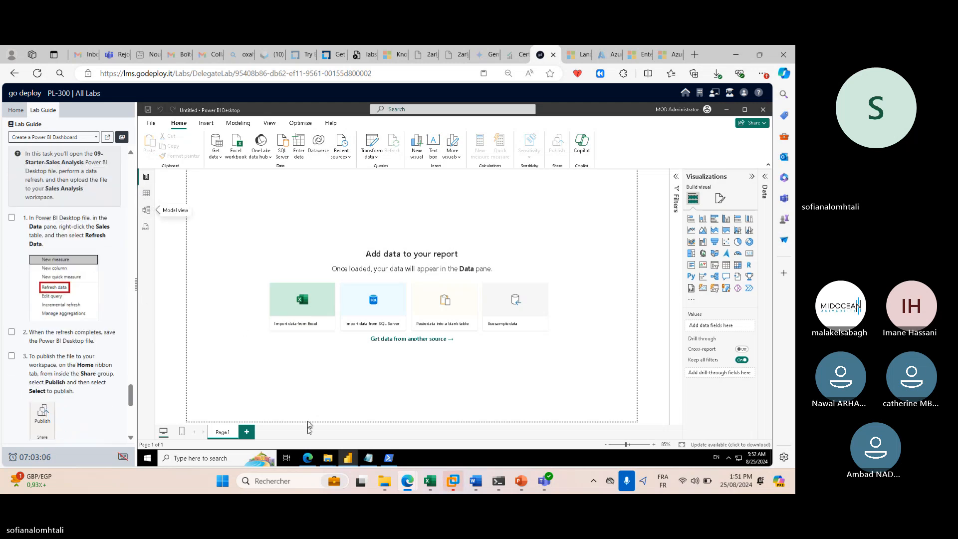
click(308, 458)
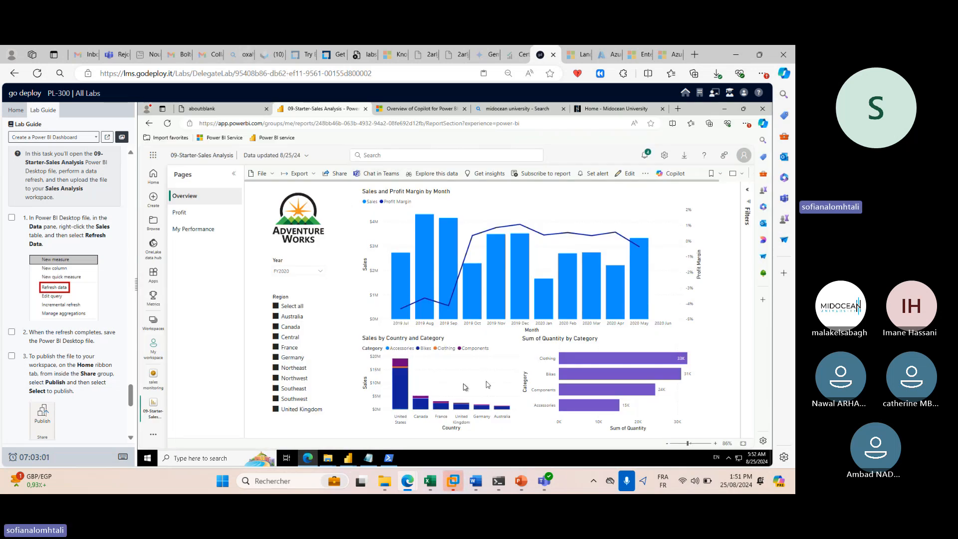
click(271, 175)
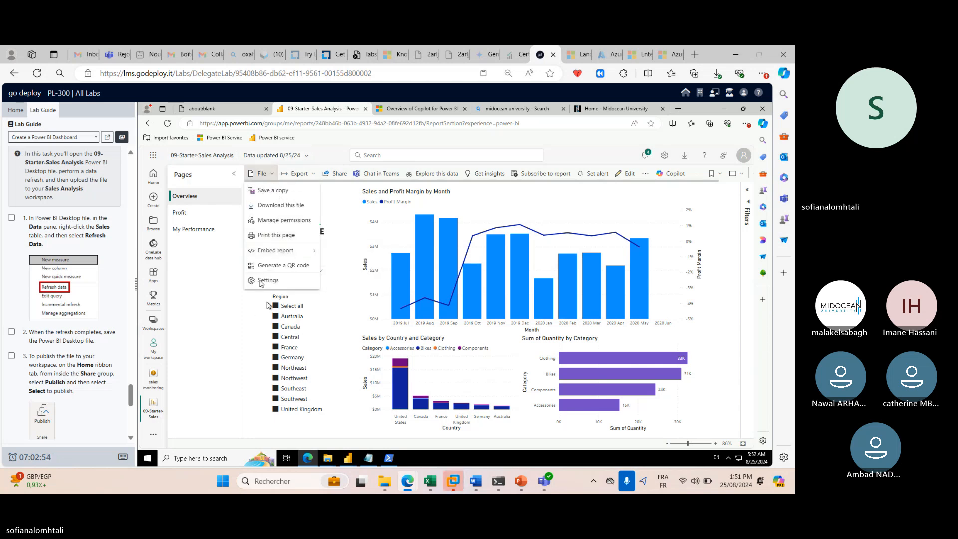
click(649, 174)
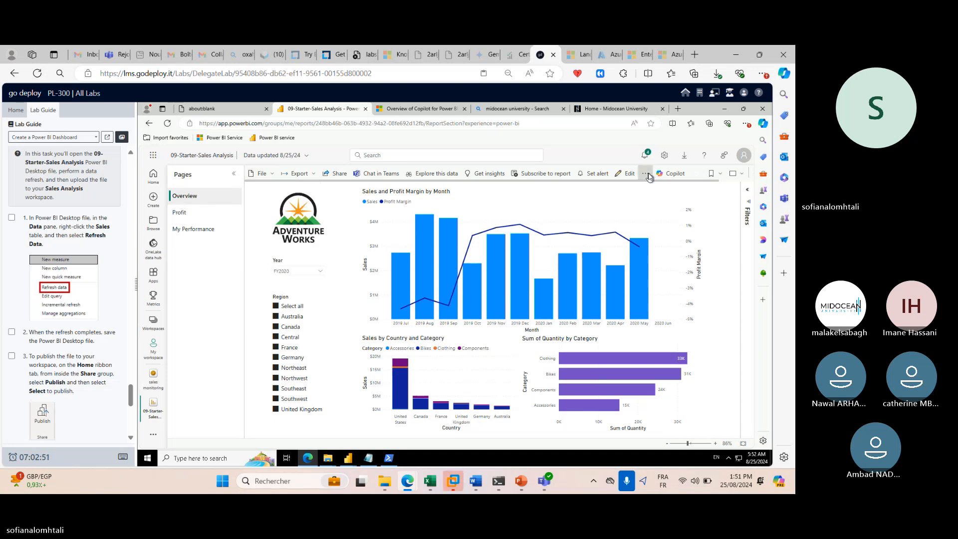
click(648, 176)
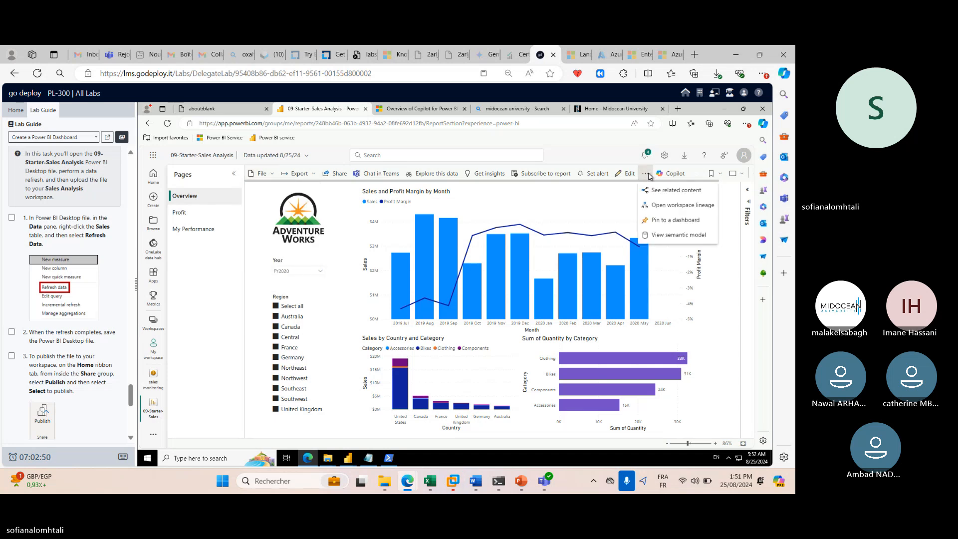
click(431, 174)
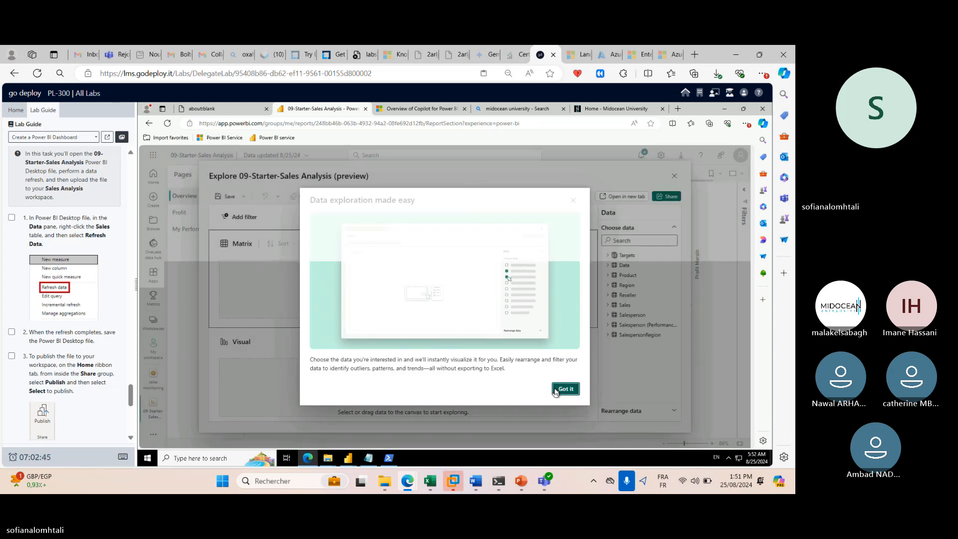
click(565, 388)
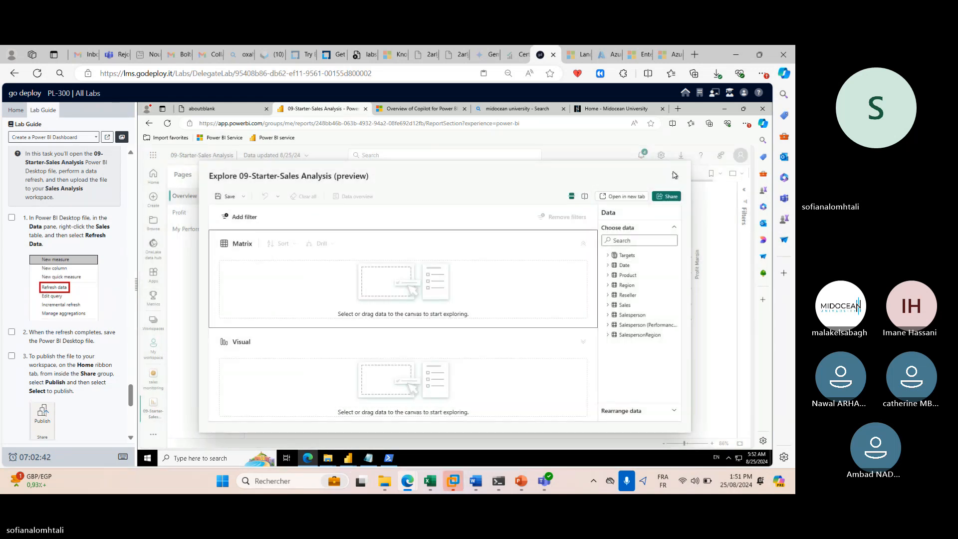
click(618, 199)
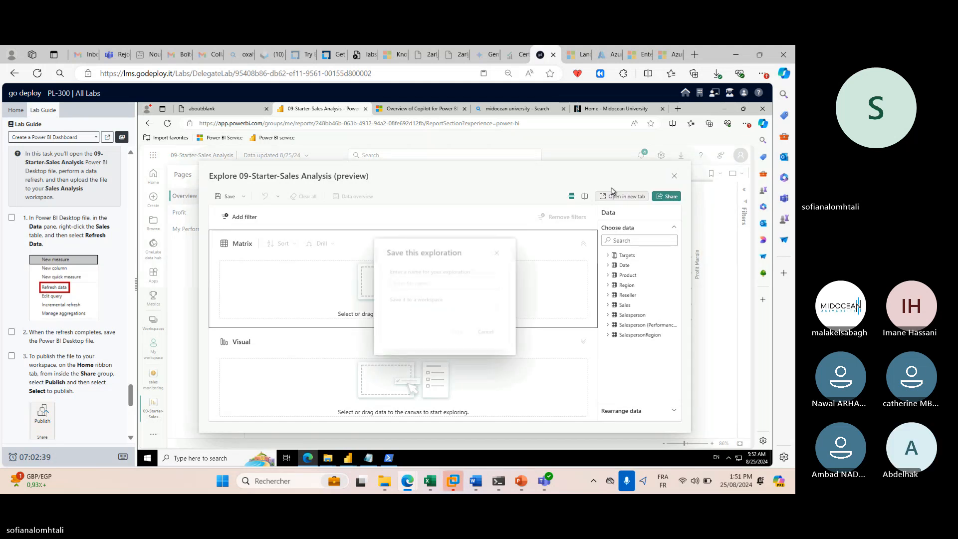
click(499, 251)
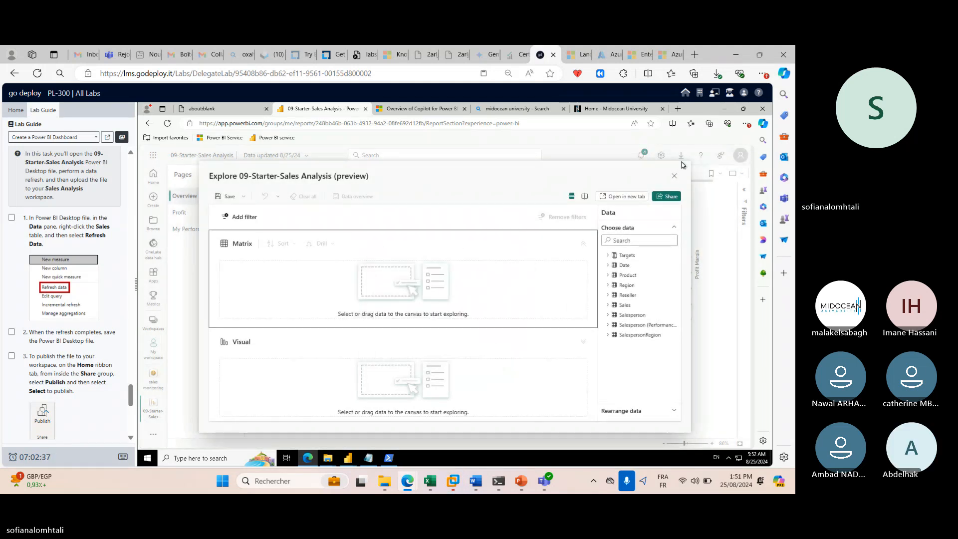
click(674, 177)
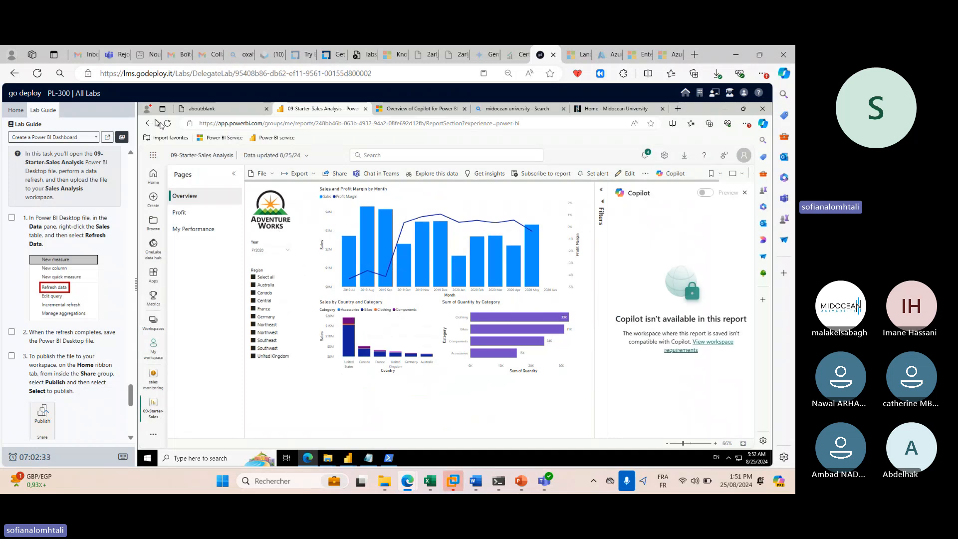
click(301, 157)
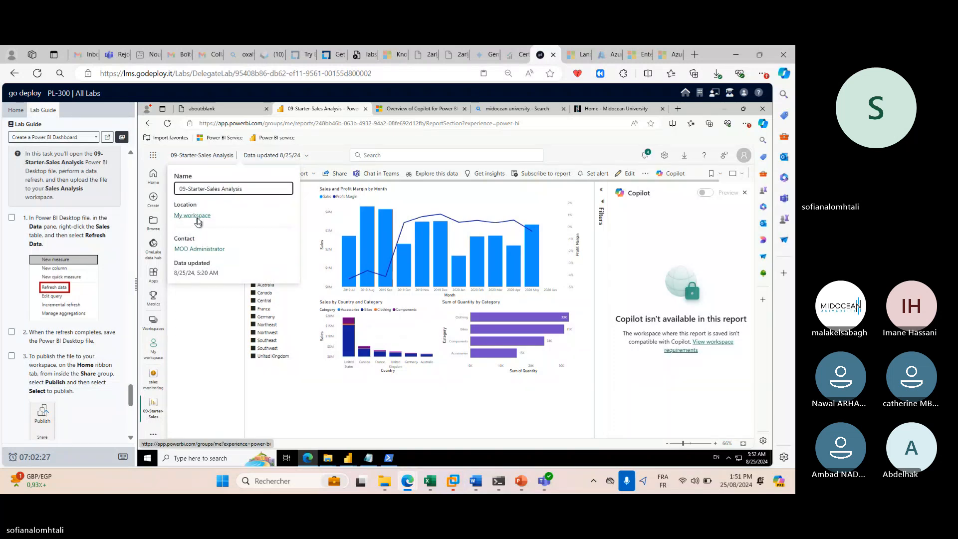
click(212, 155)
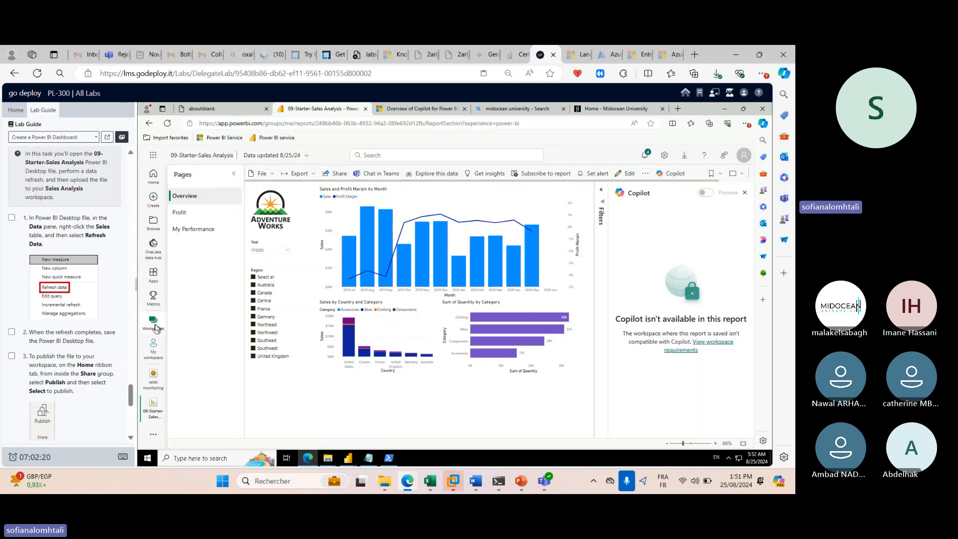
click(154, 325)
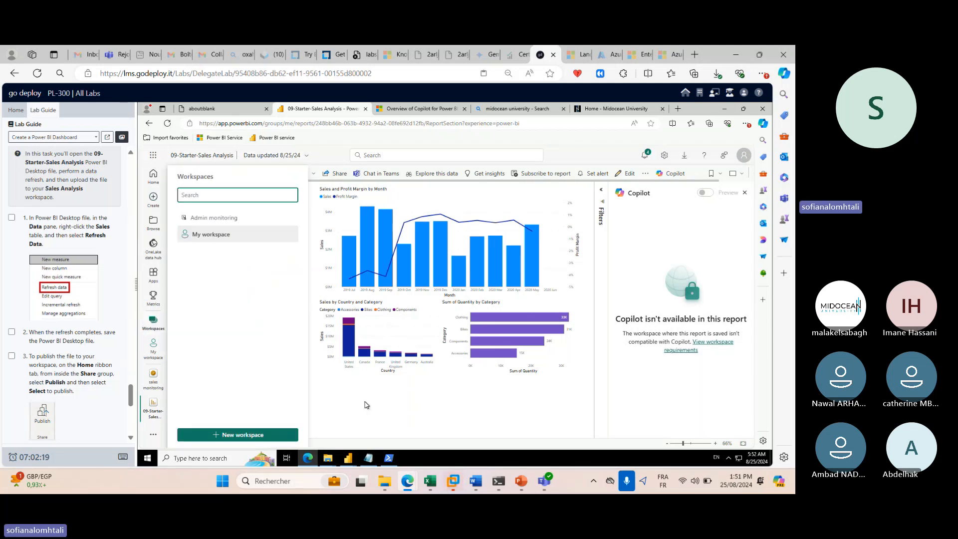
click(365, 401)
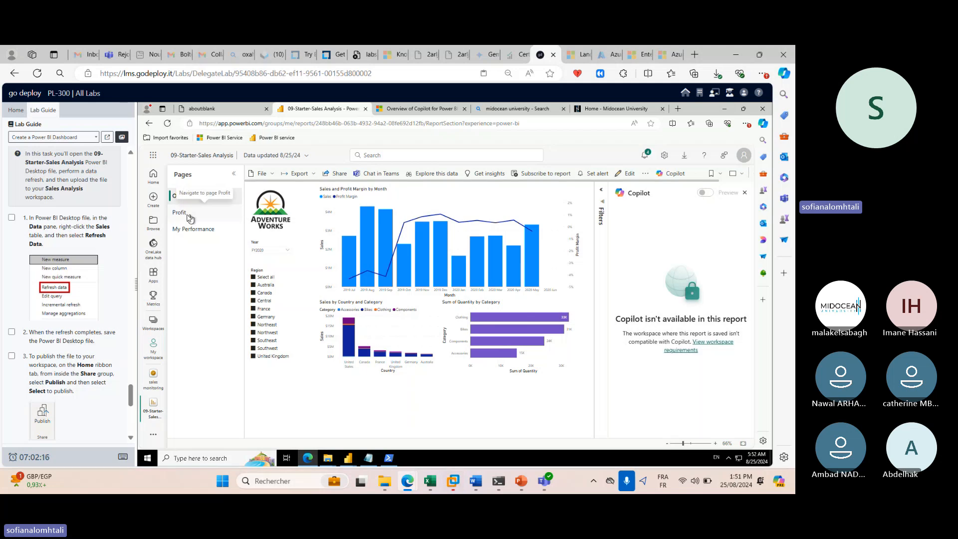
click(190, 215)
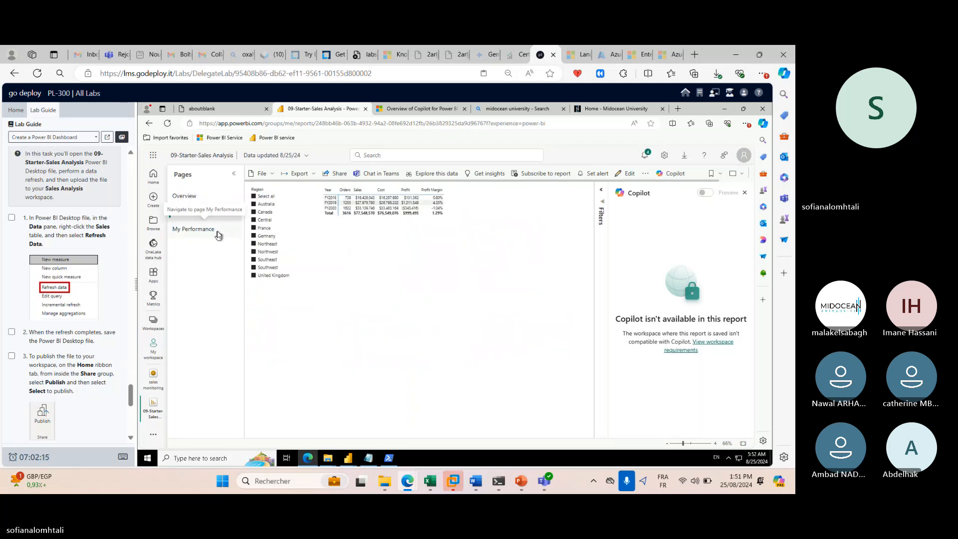
click(220, 231)
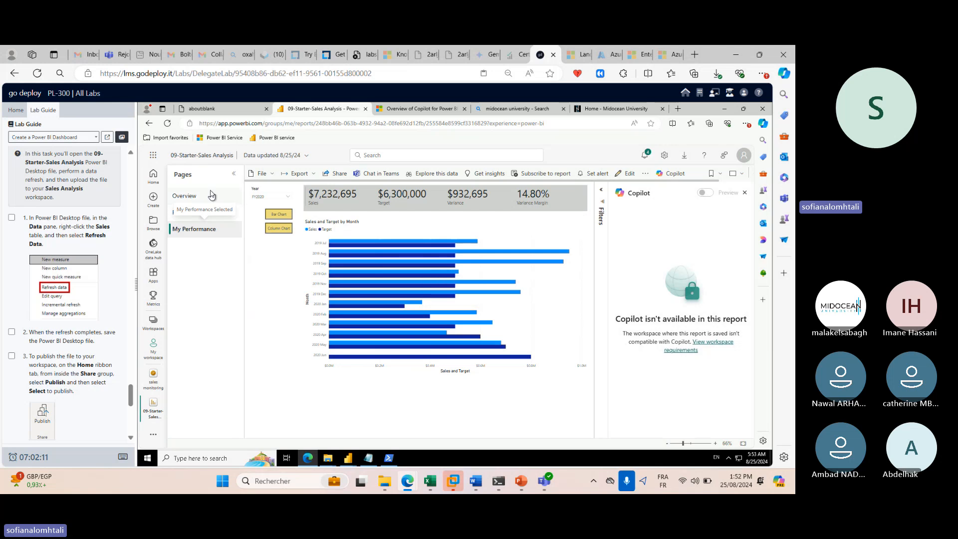
Browse the report's Export, File and '...' more-options menus, then briefly switch to PowerPoint and back.
click(644, 174)
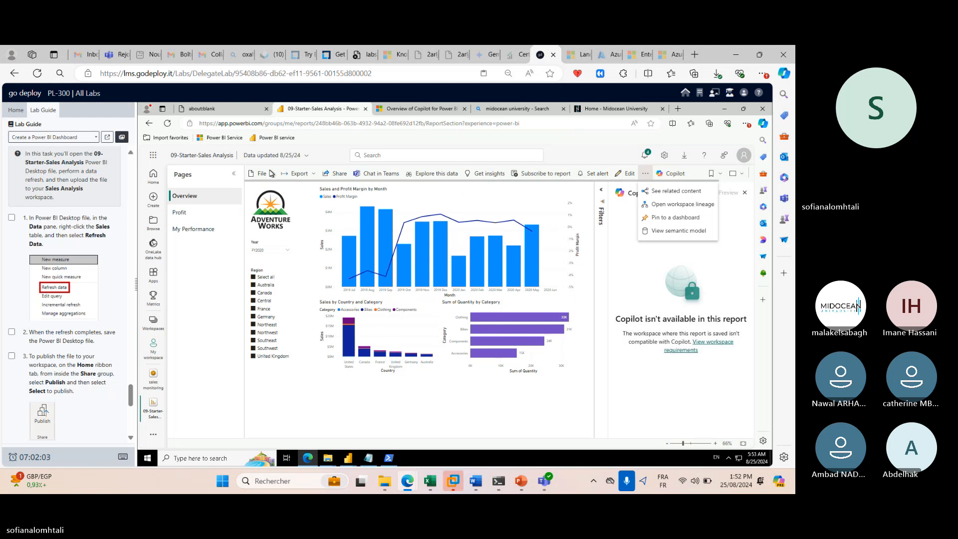
click(312, 175)
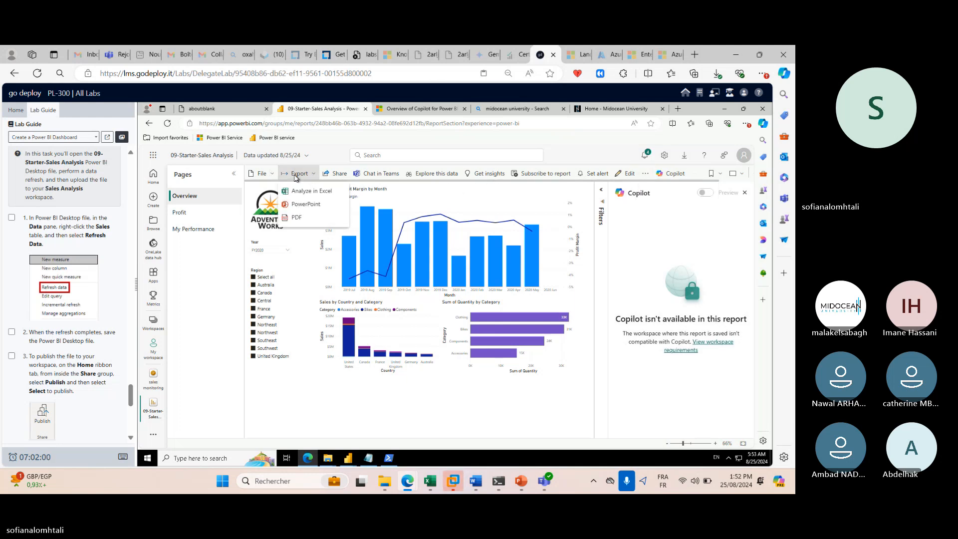
click(269, 175)
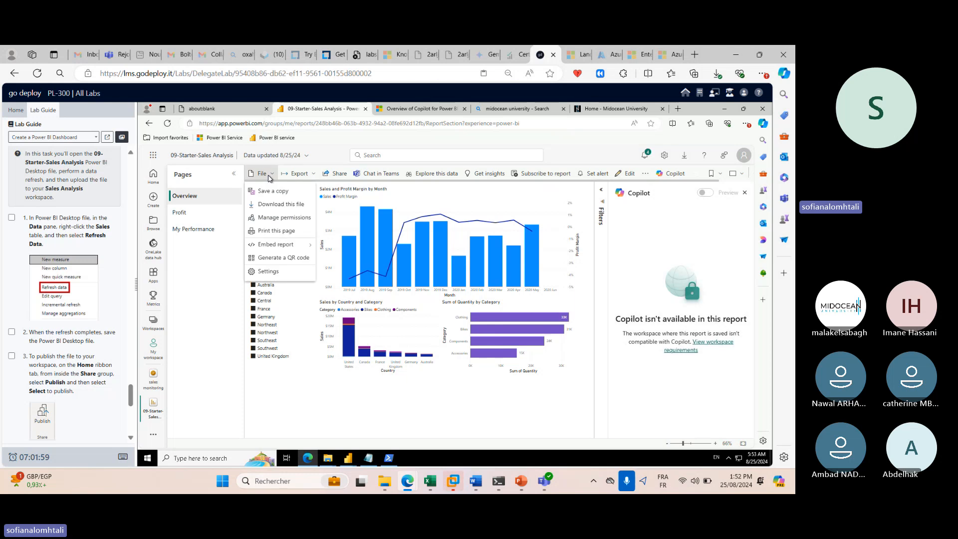
click(644, 173)
click(644, 174)
click(644, 175)
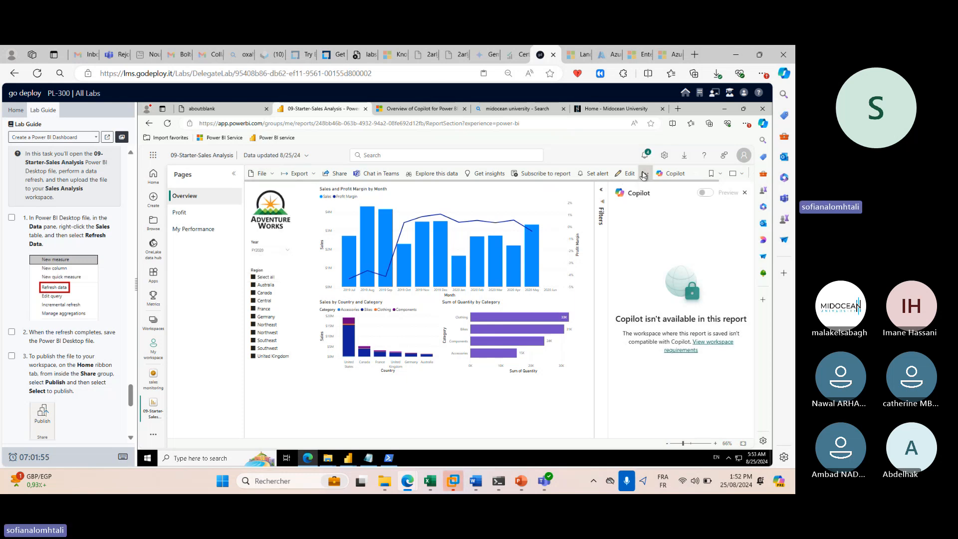
click(644, 175)
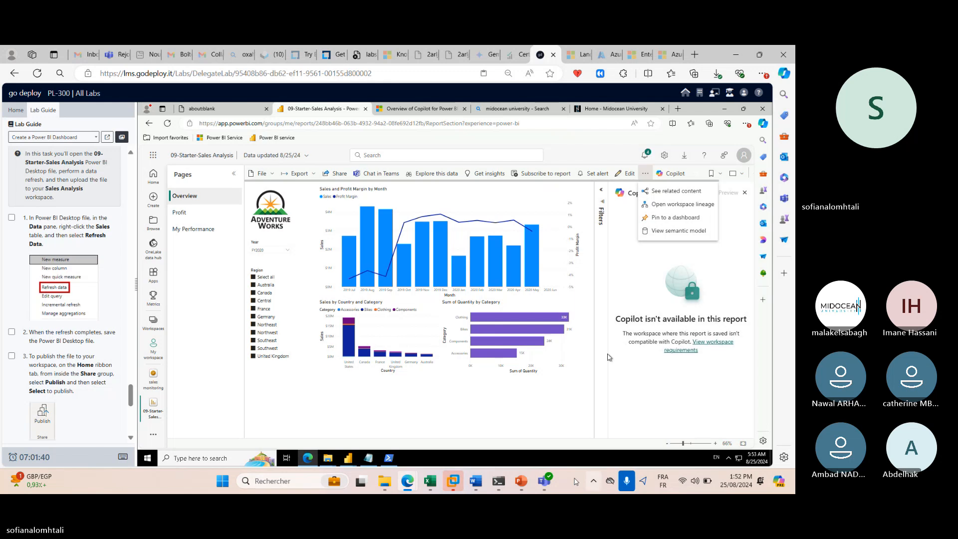
click(521, 481)
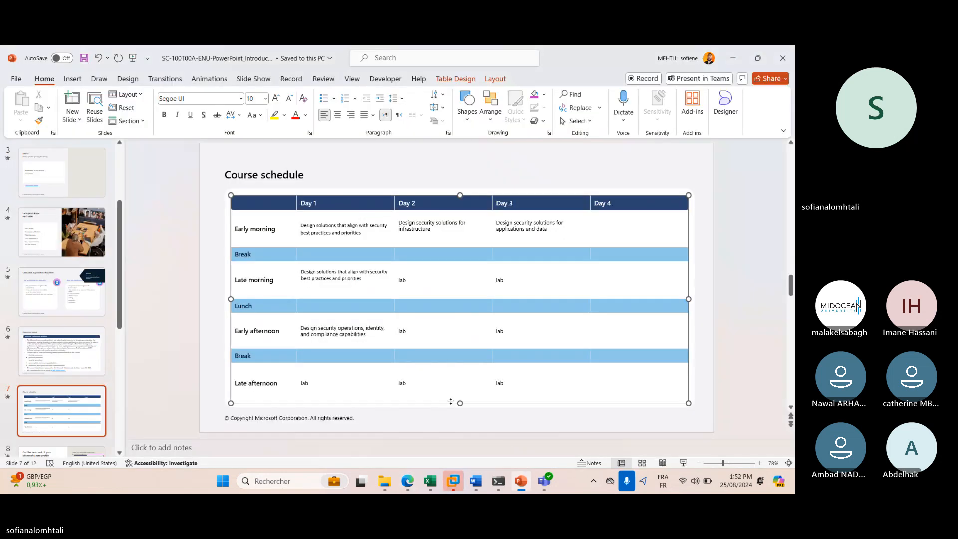
click(733, 58)
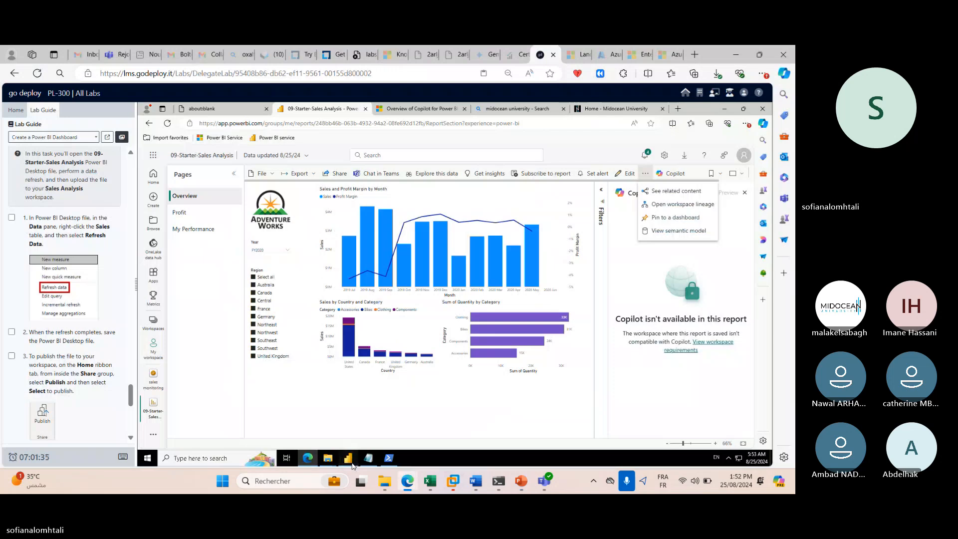
Switch to Power BI Desktop and start a new blank report from the file start screen.
mouse_move(353, 463)
click(405, 394)
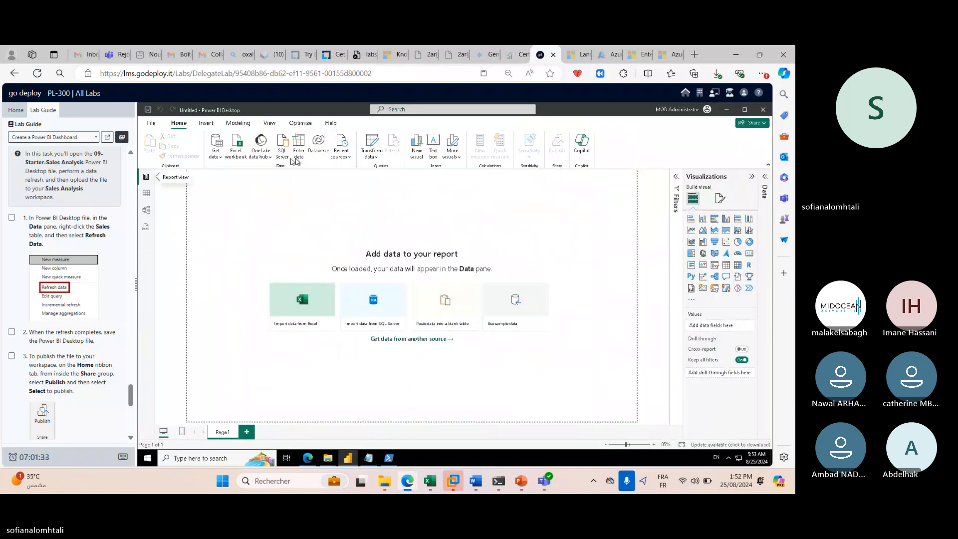
click(152, 123)
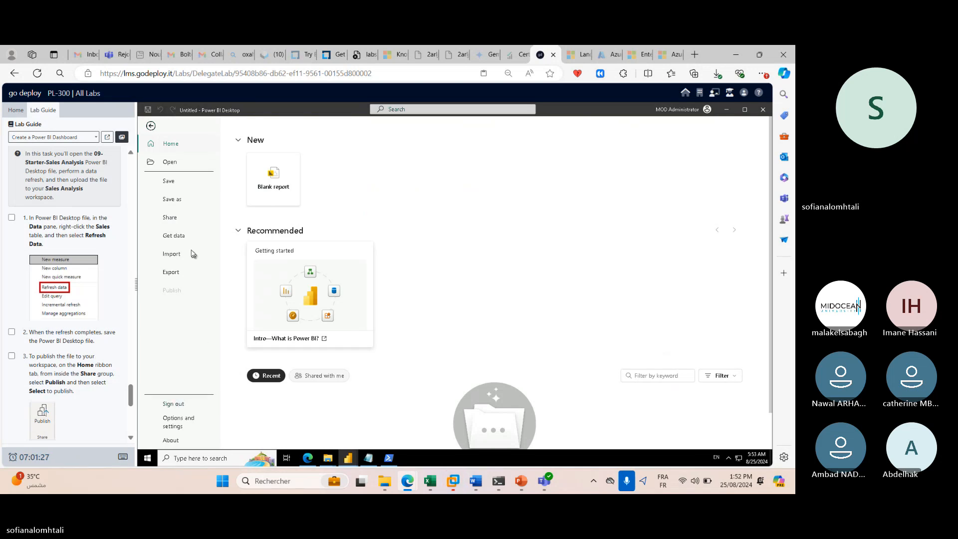
click(274, 181)
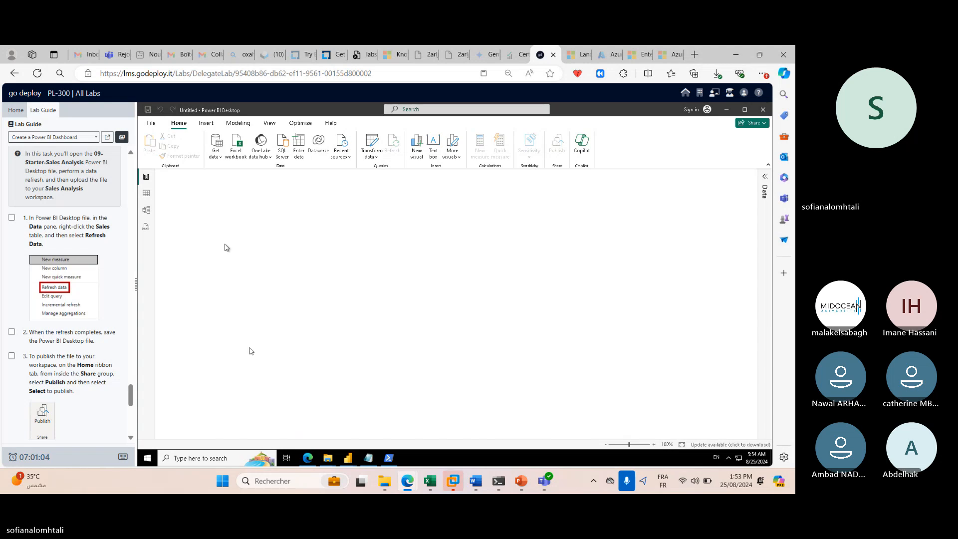
Look at Insert's new-page options, check Open > OneDrive, then return to the browser report.
click(209, 125)
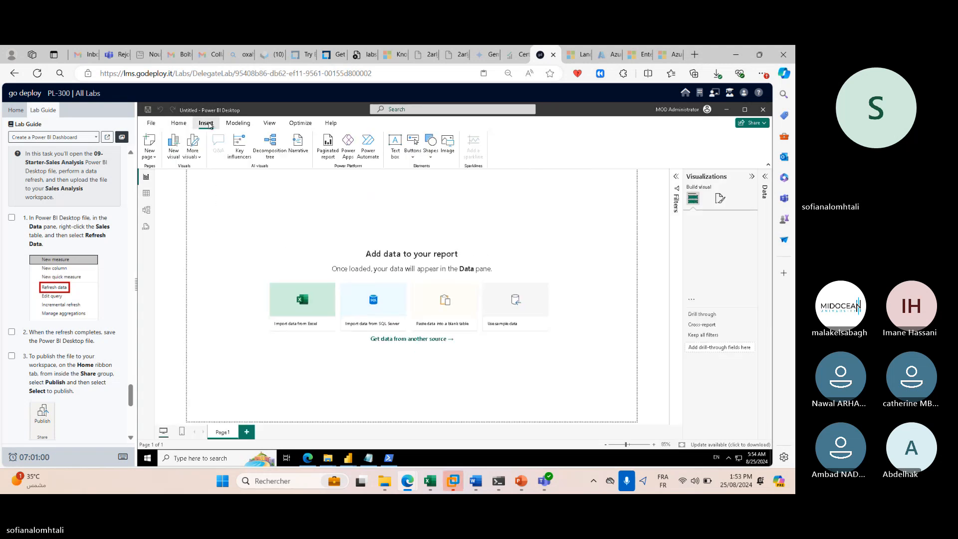
click(151, 142)
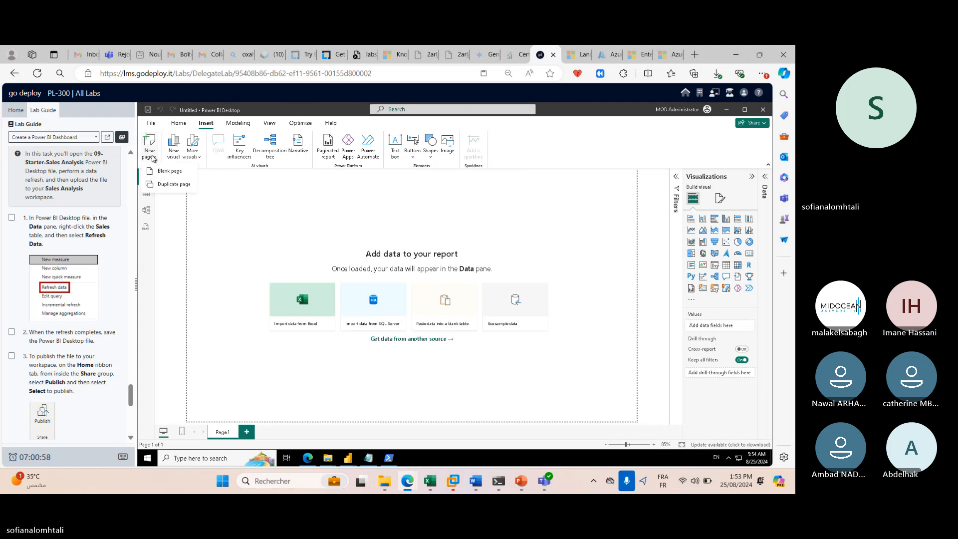
click(151, 125)
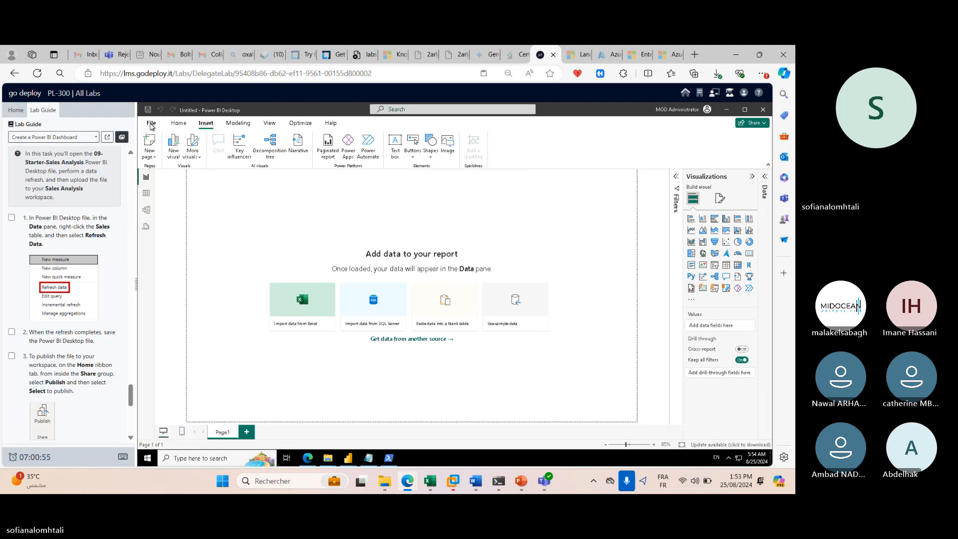
click(171, 162)
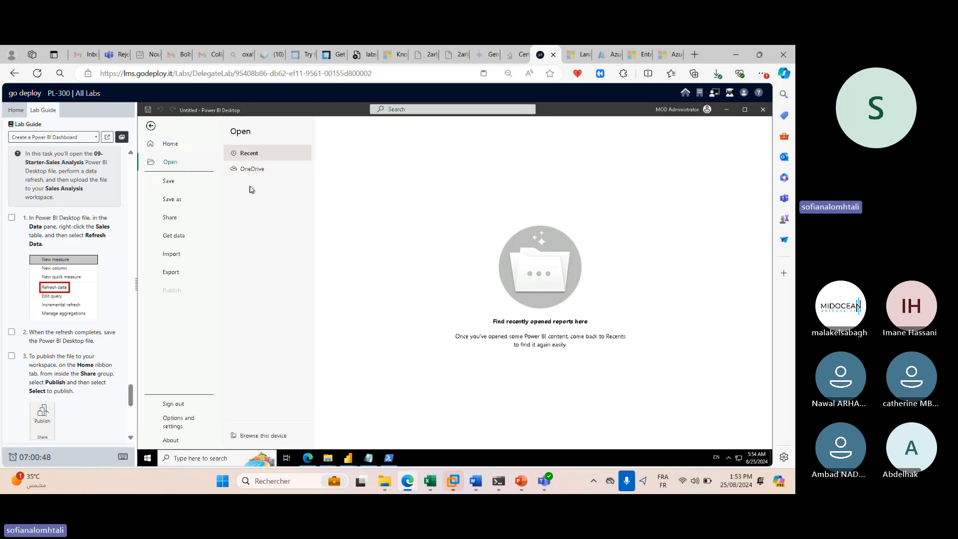
click(252, 169)
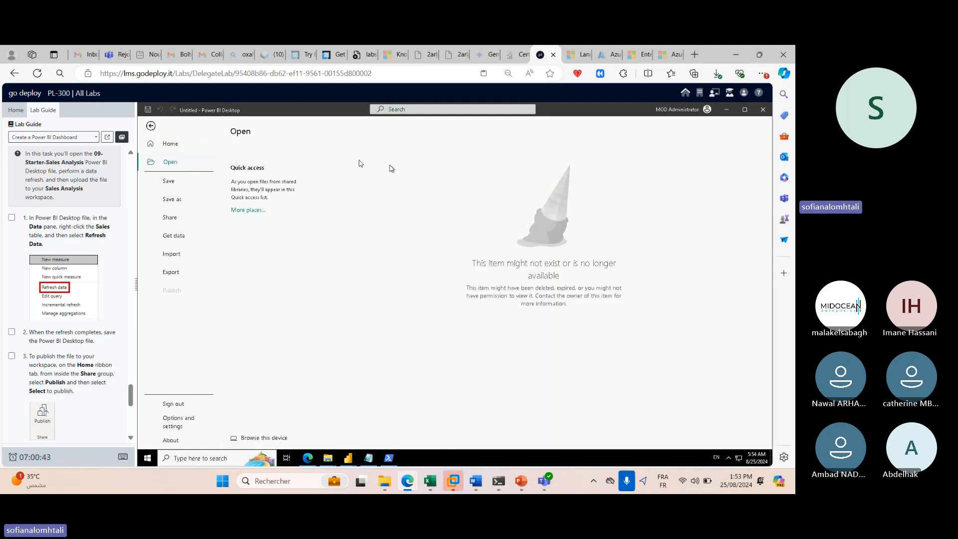
click(308, 459)
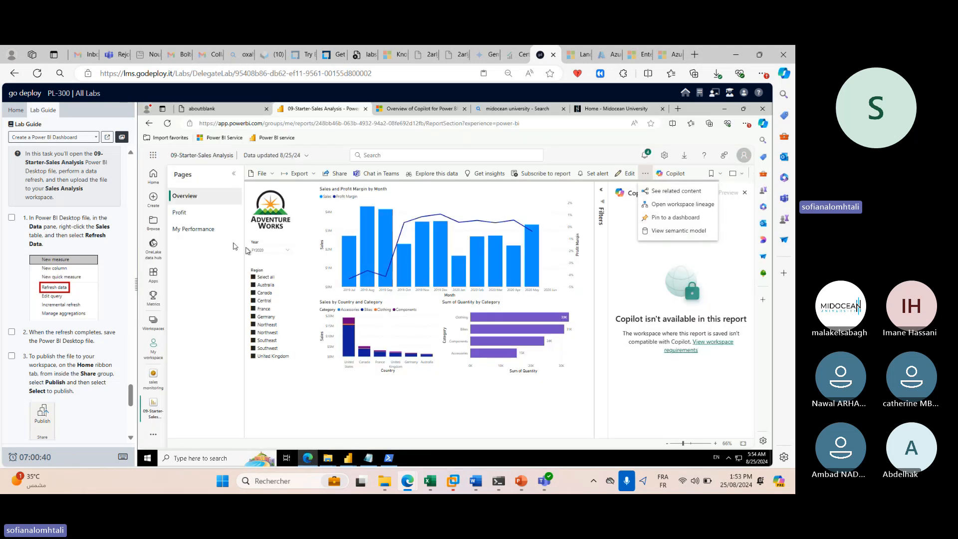
Search the web for 'one' and open the Microsoft OneDrive sign-in page.
click(415, 109)
click(406, 123)
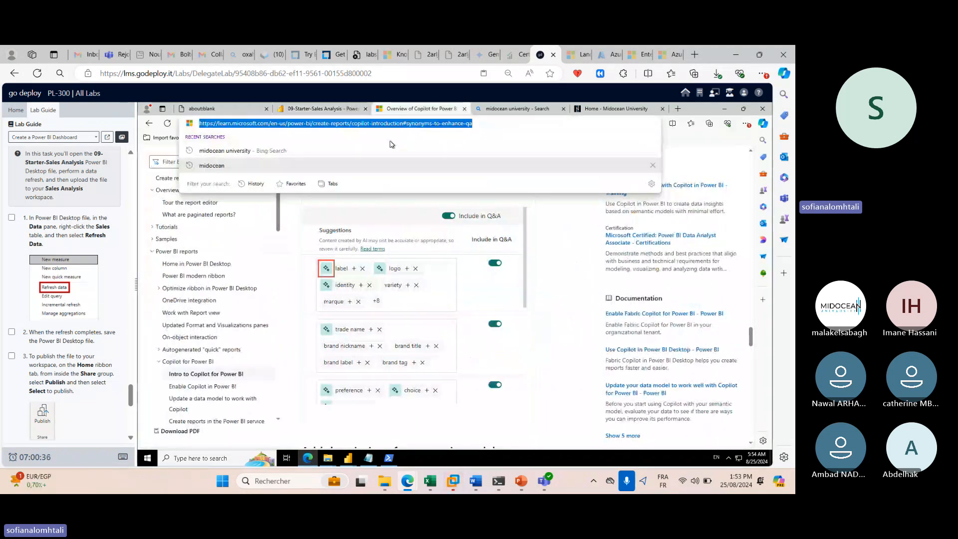
text(one)
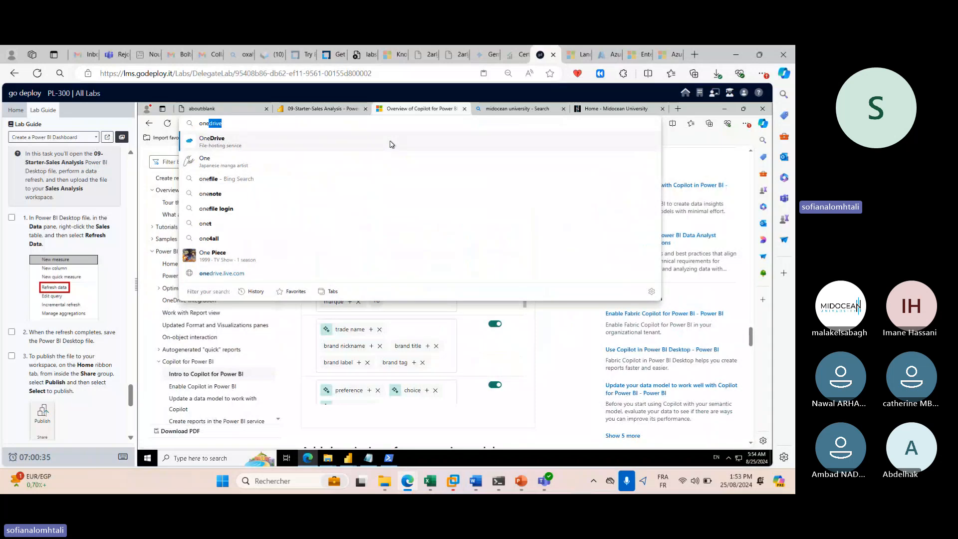
key(Return)
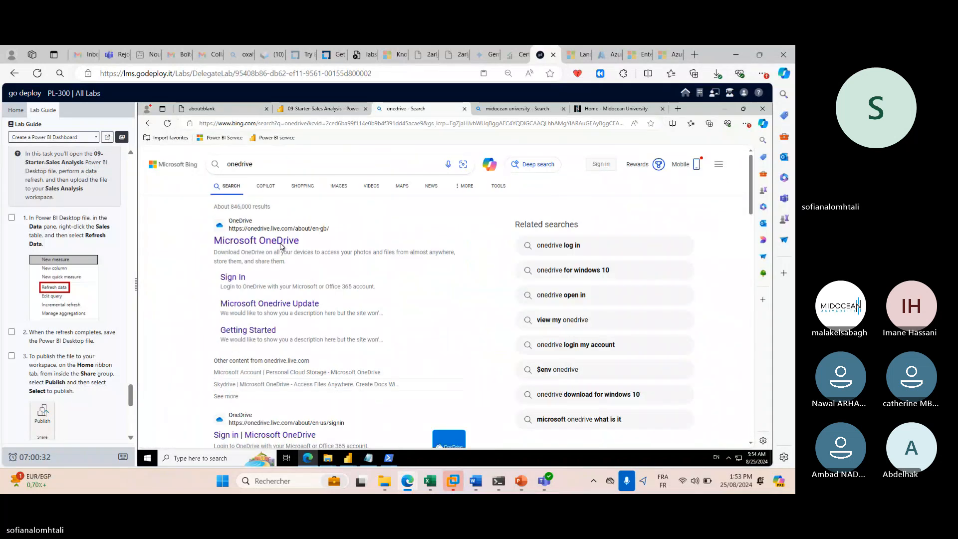
click(285, 241)
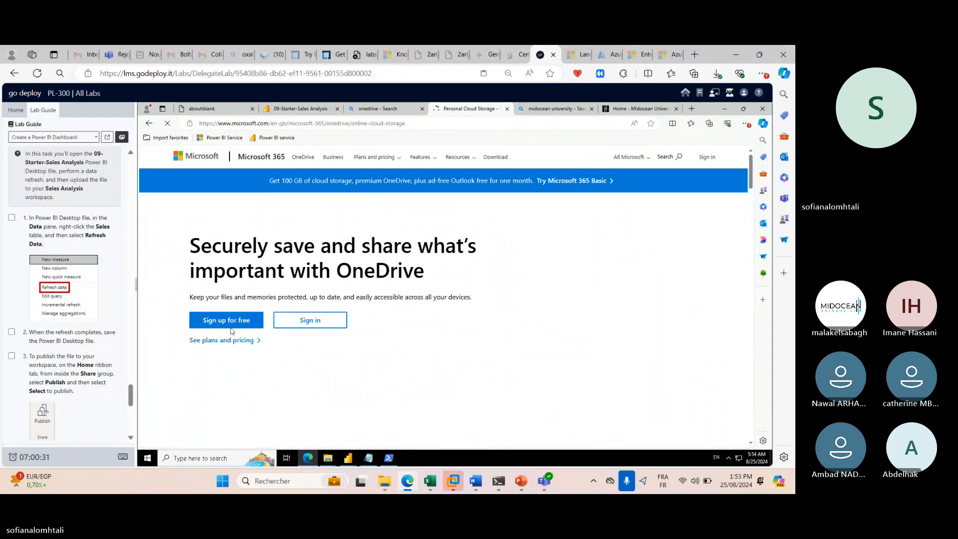
click(294, 327)
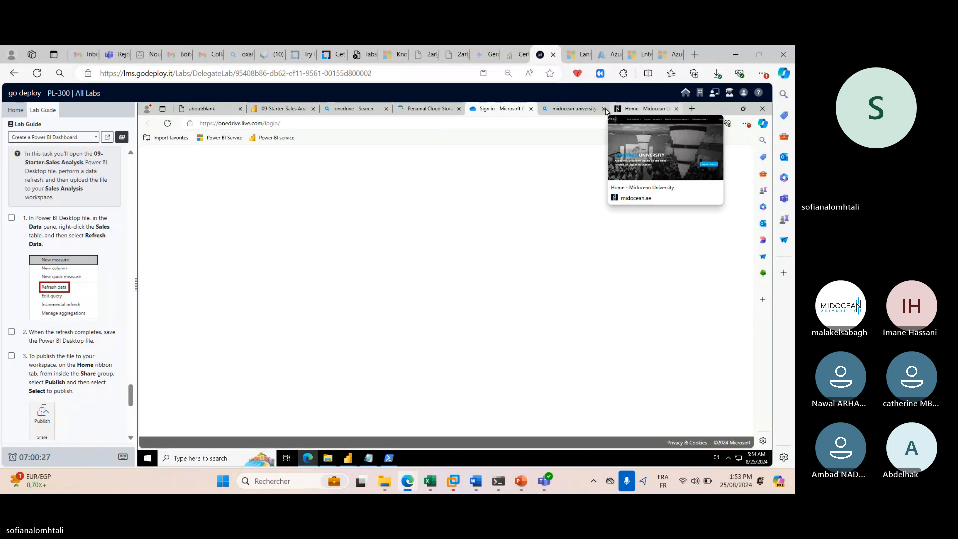
Close the extra browser tabs and sign in with the tenant admin username from the credentials panel.
click(603, 108)
click(603, 108)
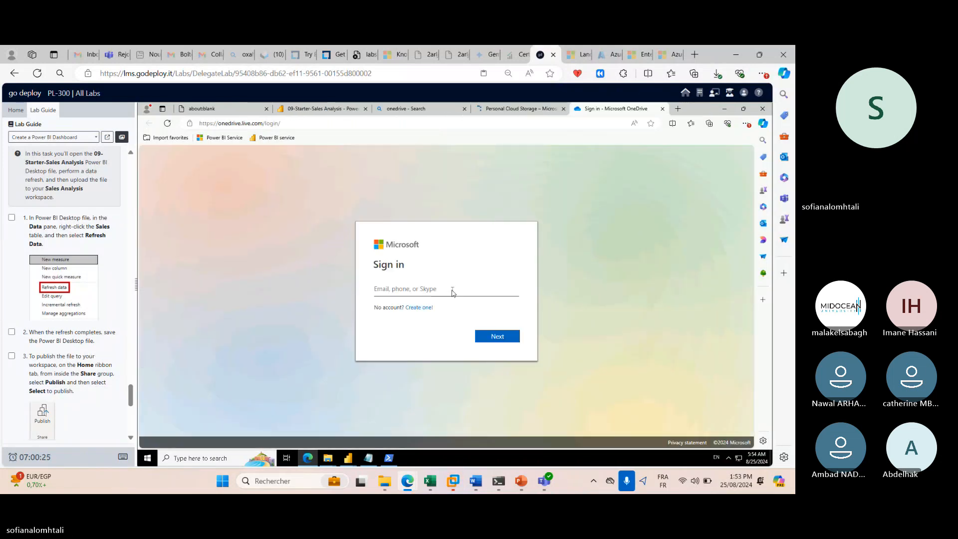
click(17, 111)
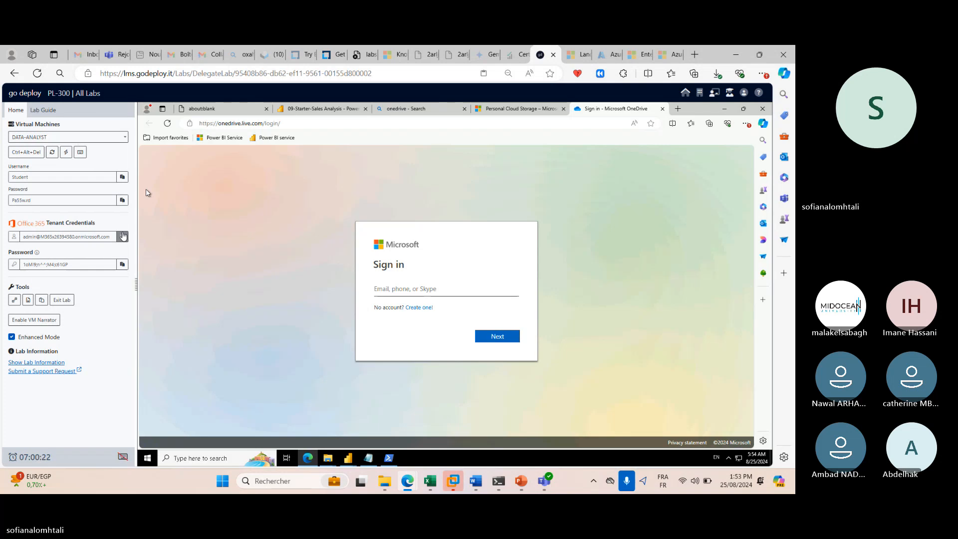
click(122, 236)
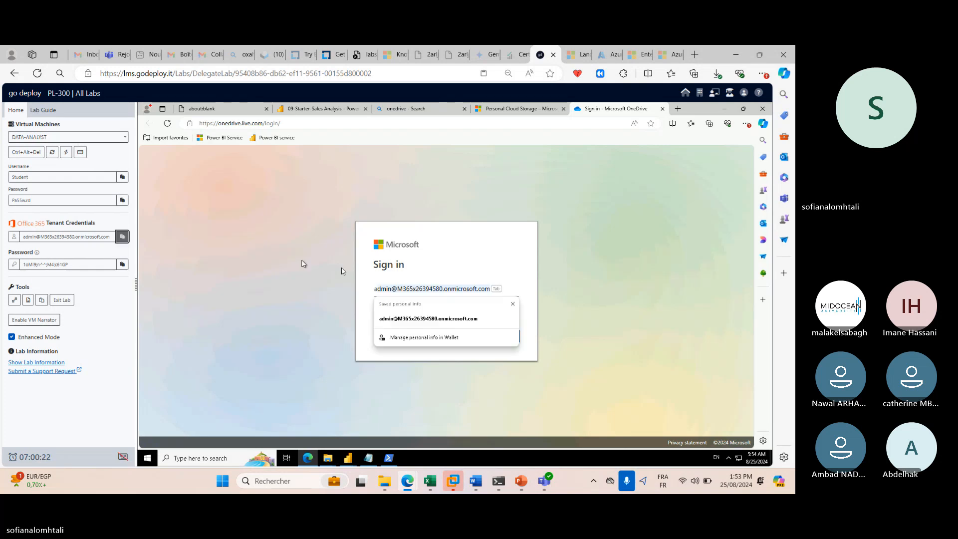
click(524, 320)
click(510, 336)
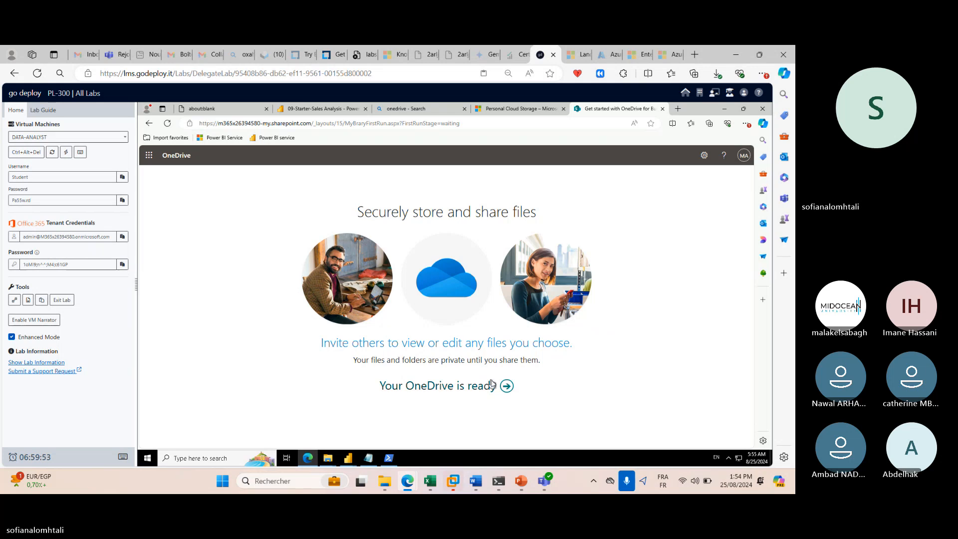
Upload 09-Solution-Sales Analysis.pbix and 09-Starter-Sales Analysis.pbix to OneDrive.
click(506, 387)
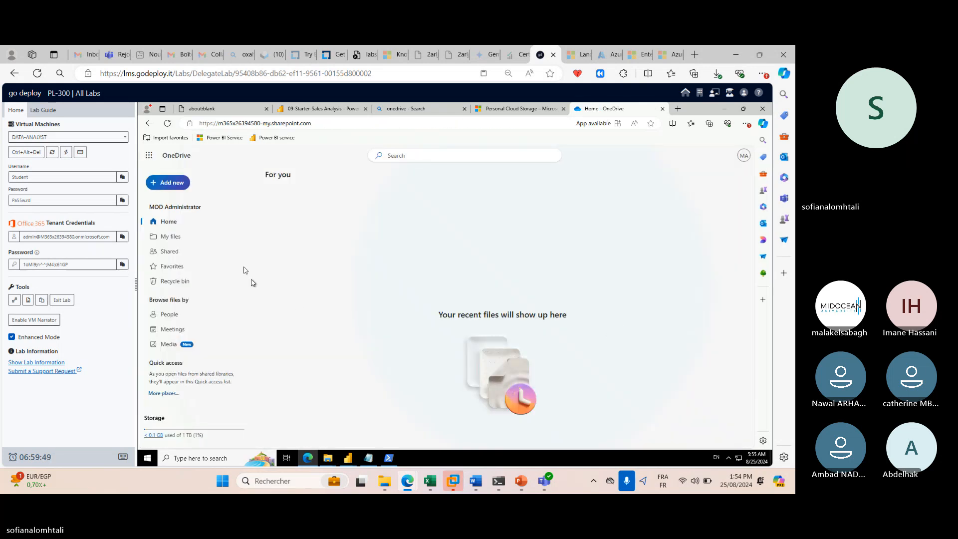
click(176, 185)
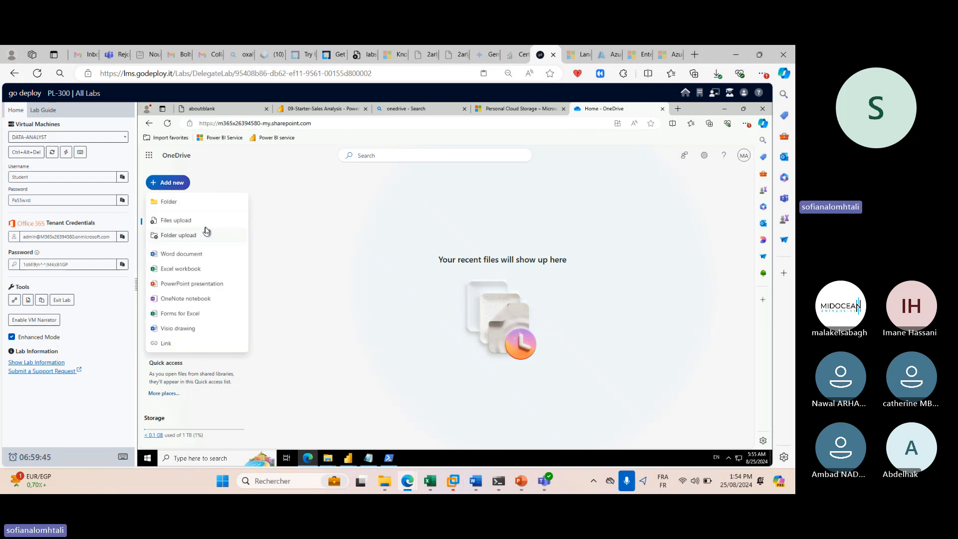
click(187, 225)
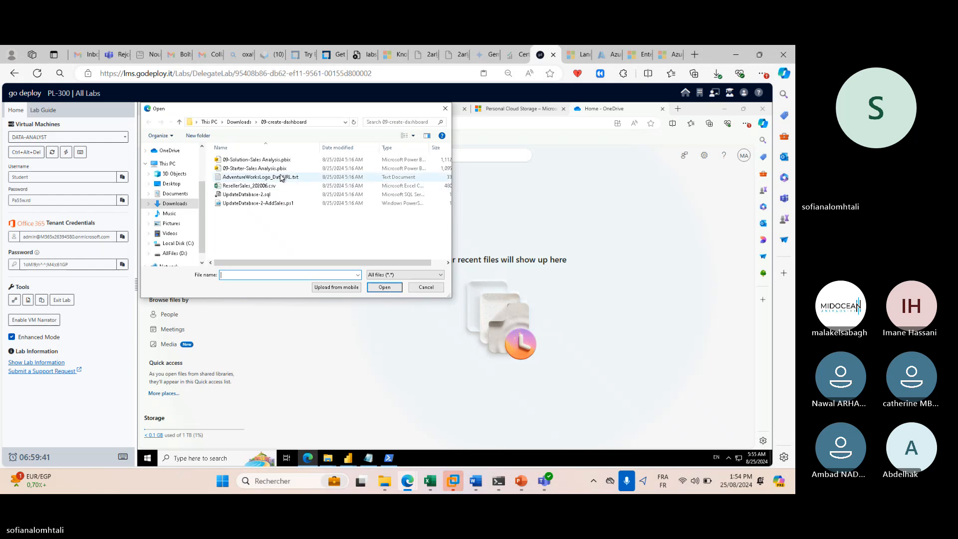
click(255, 168)
ctrl+click(255, 159)
click(383, 287)
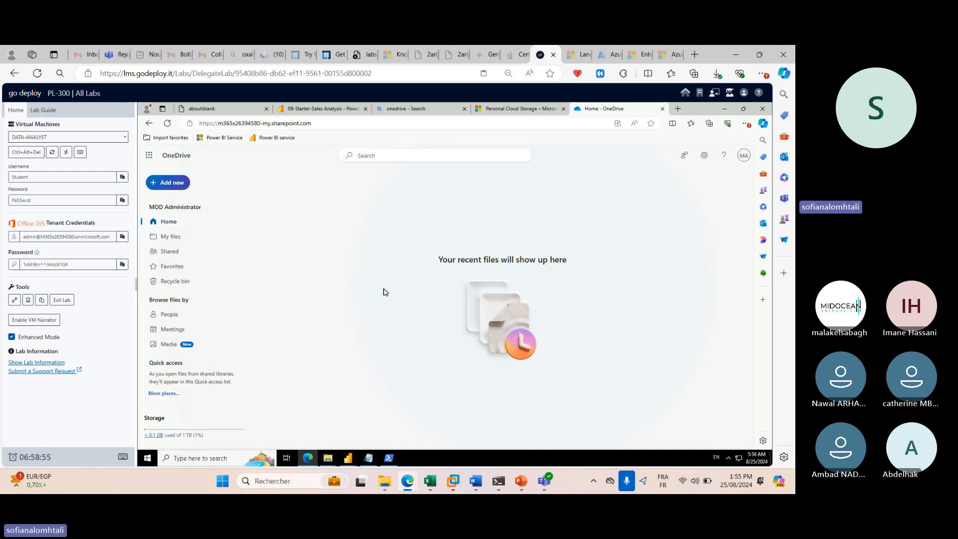
Check the uploaded files in My files, then return to Power BI Desktop.
click(167, 238)
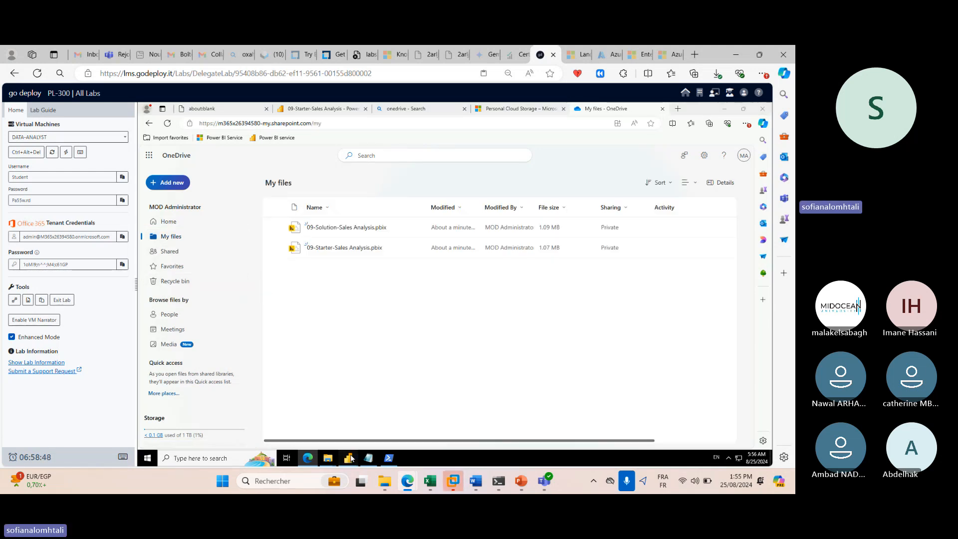
mouse_move(353, 458)
click(352, 427)
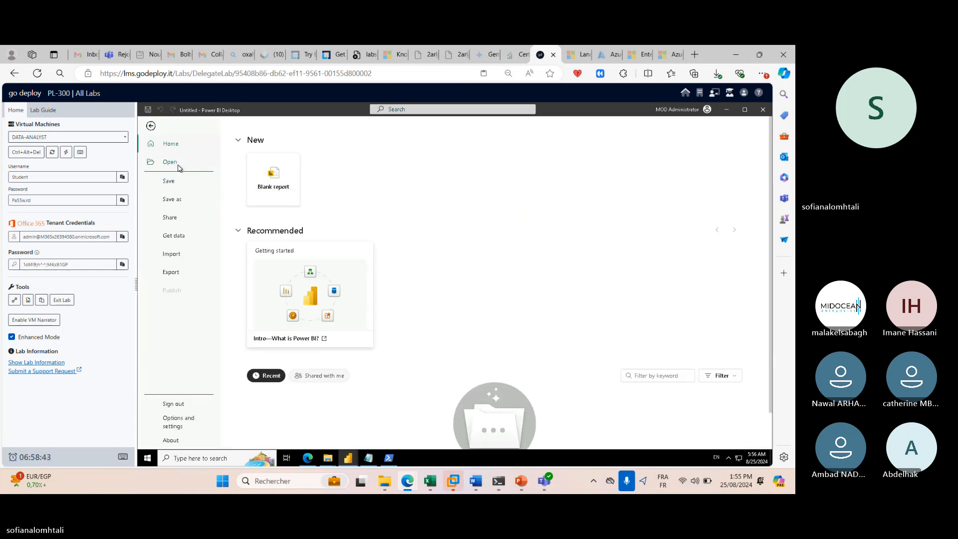
Open 09-Starter-Sales Analysis.pbix from OneDrive My files, retrying after the first attempt failed.
click(178, 166)
click(261, 170)
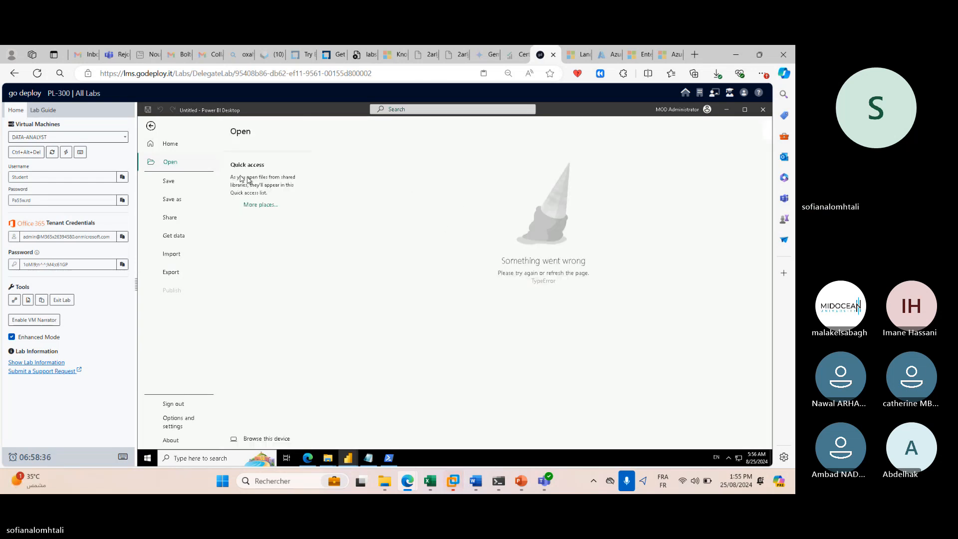
click(150, 127)
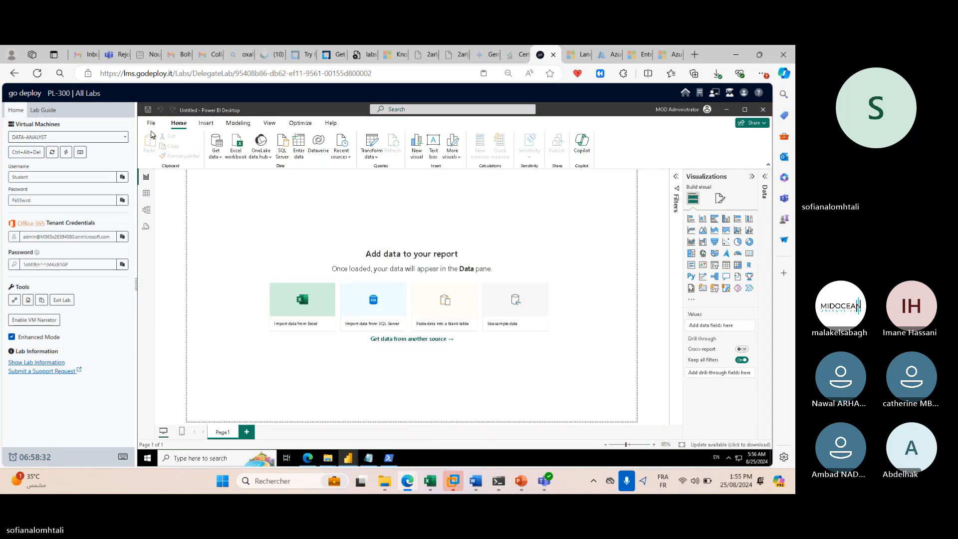
click(150, 123)
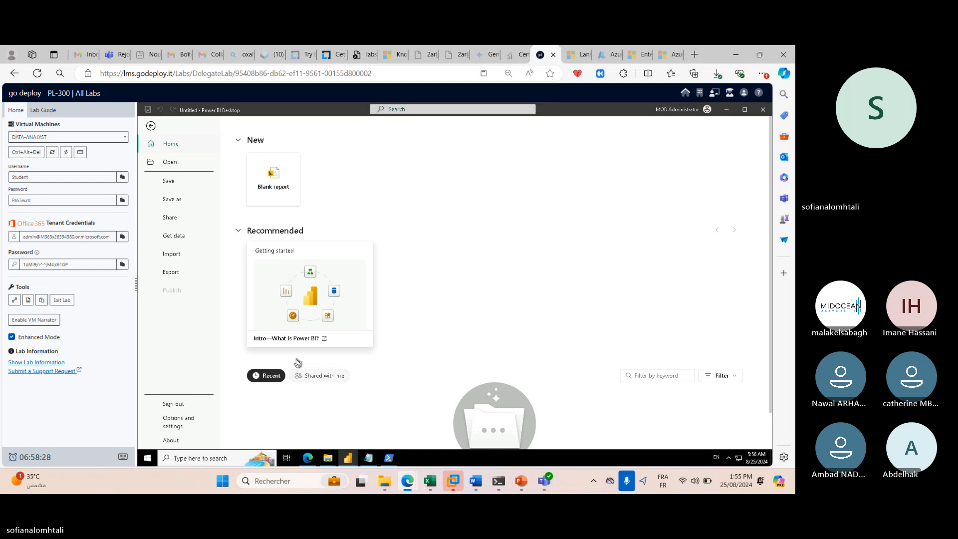
click(174, 163)
click(263, 171)
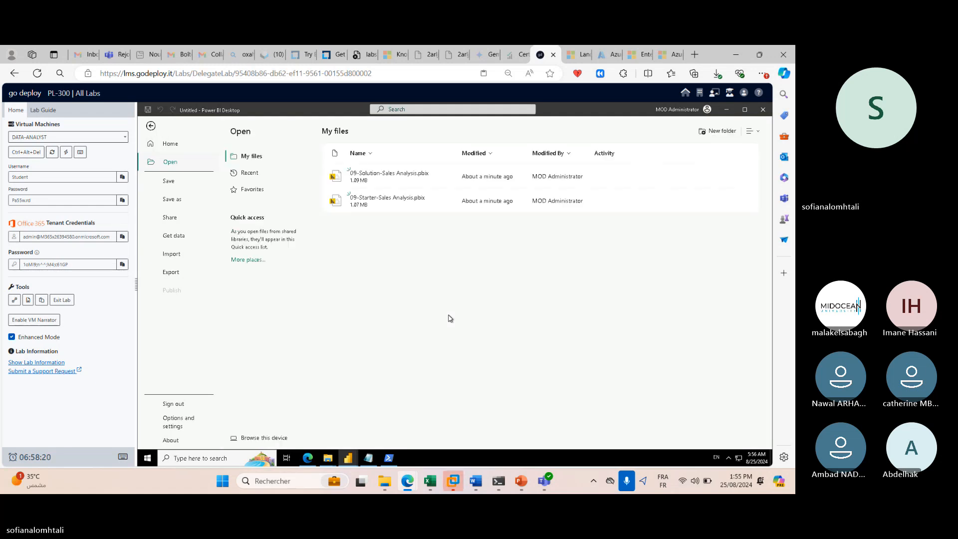
click(383, 199)
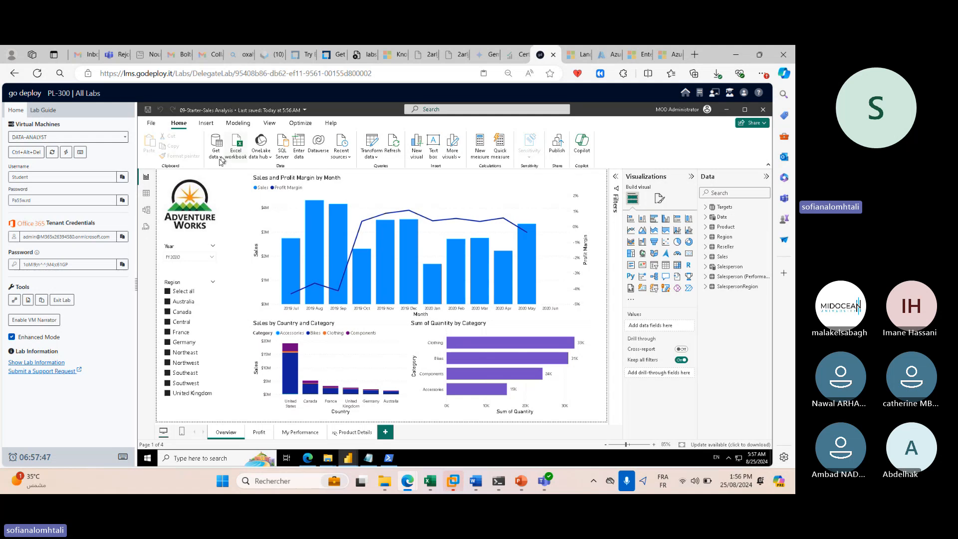
Briefly restore the PowerShell window and minimize it again while the report loads.
click(390, 457)
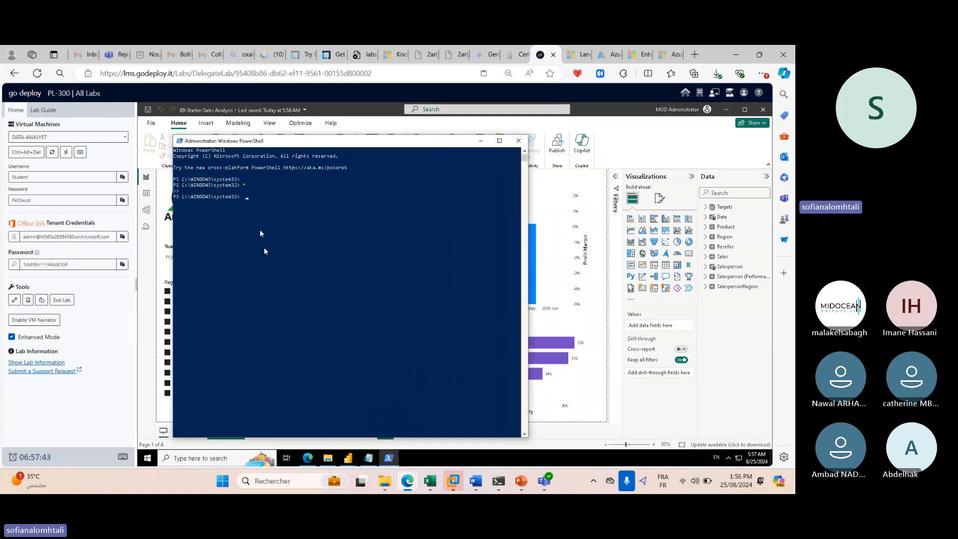
click(388, 458)
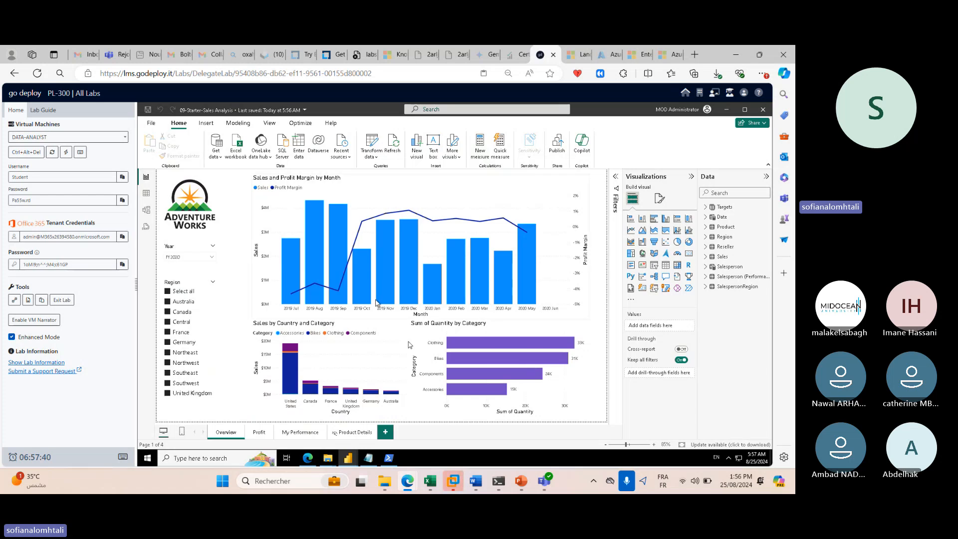
Run UpdateDatabase-2-AddSales.ps1 with PowerShell from 09-create-dashboard, allowing it past the security warning.
mouse_move(328, 457)
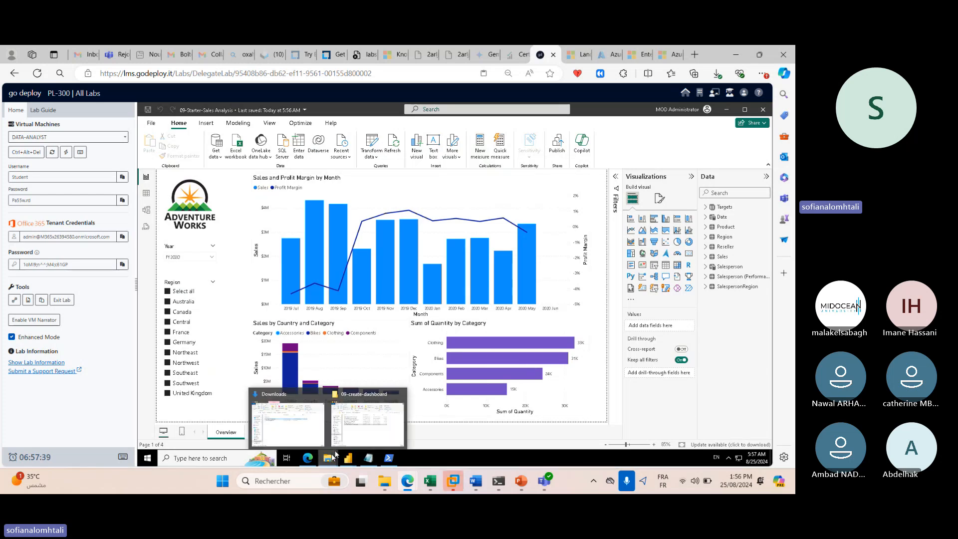
click(351, 434)
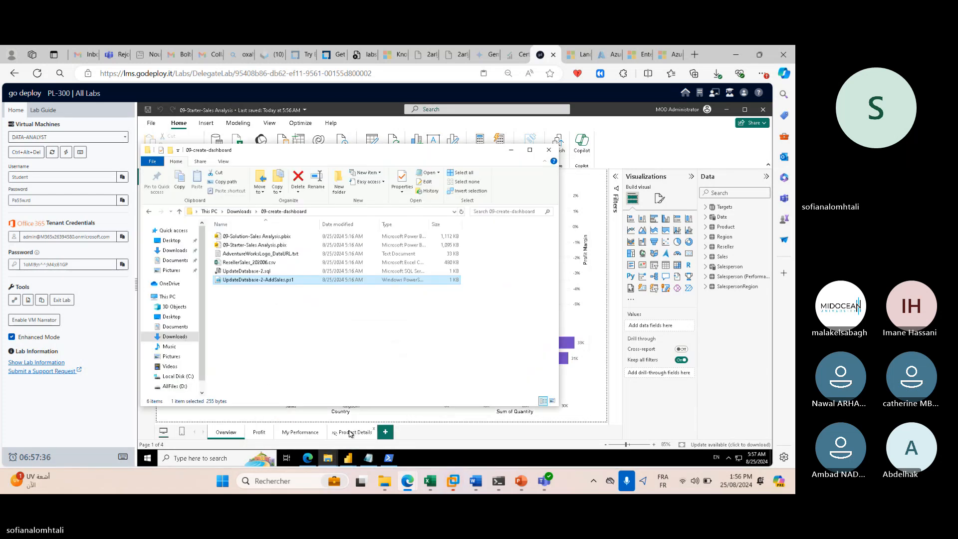
right_click(286, 283)
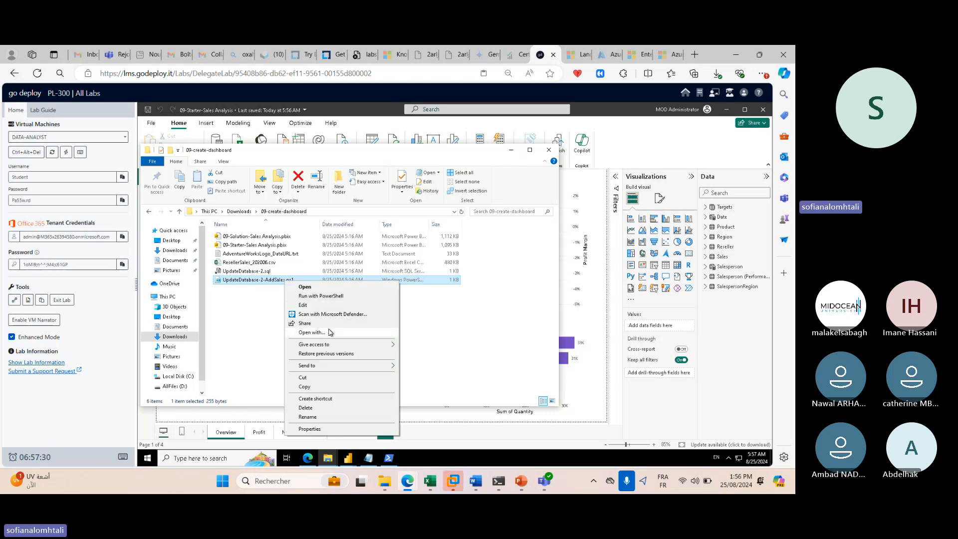
click(339, 298)
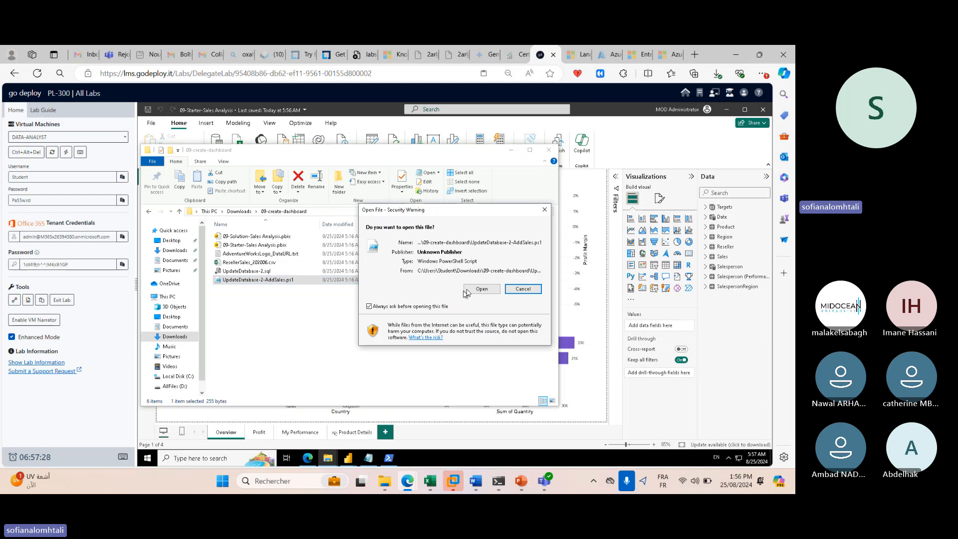
click(476, 289)
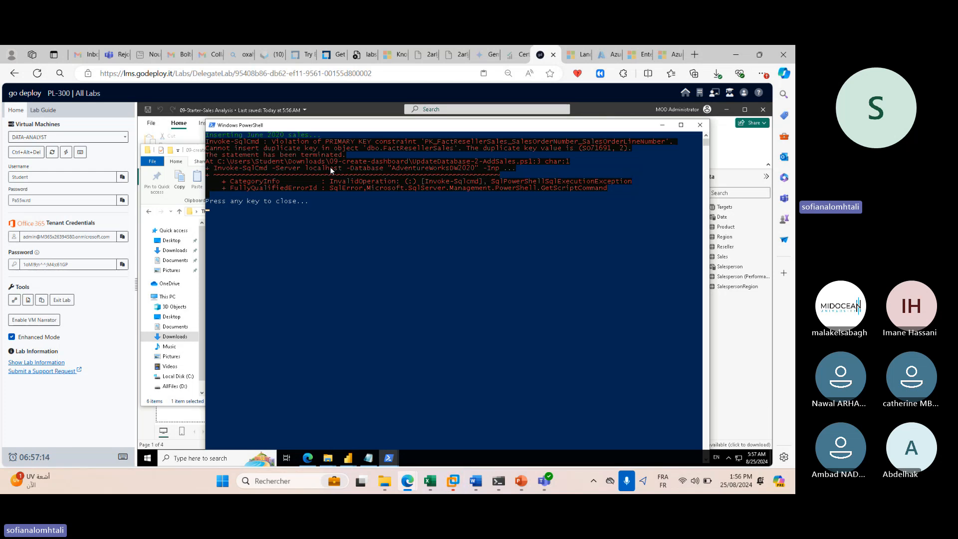
click(663, 125)
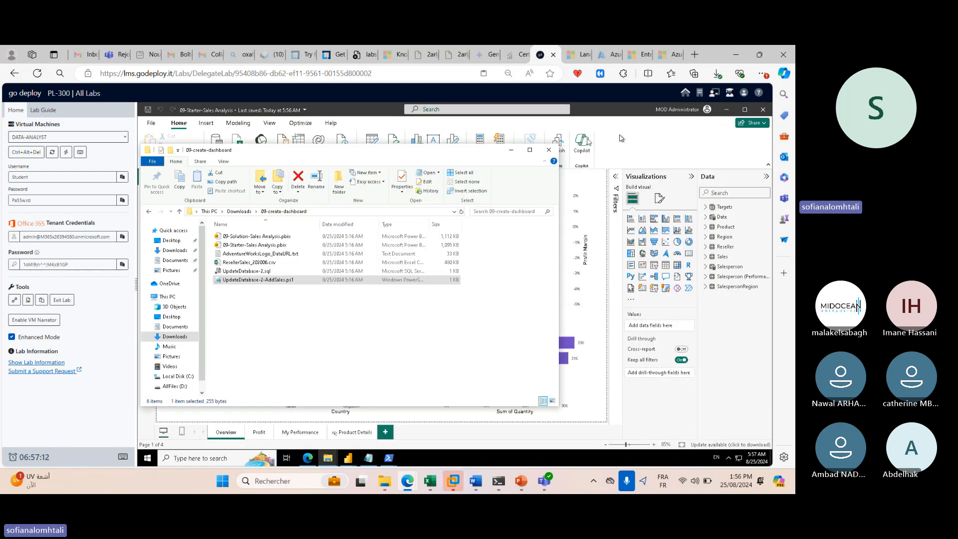
Return to the report, checking the lab instructions and the File options along the way.
click(511, 150)
click(55, 113)
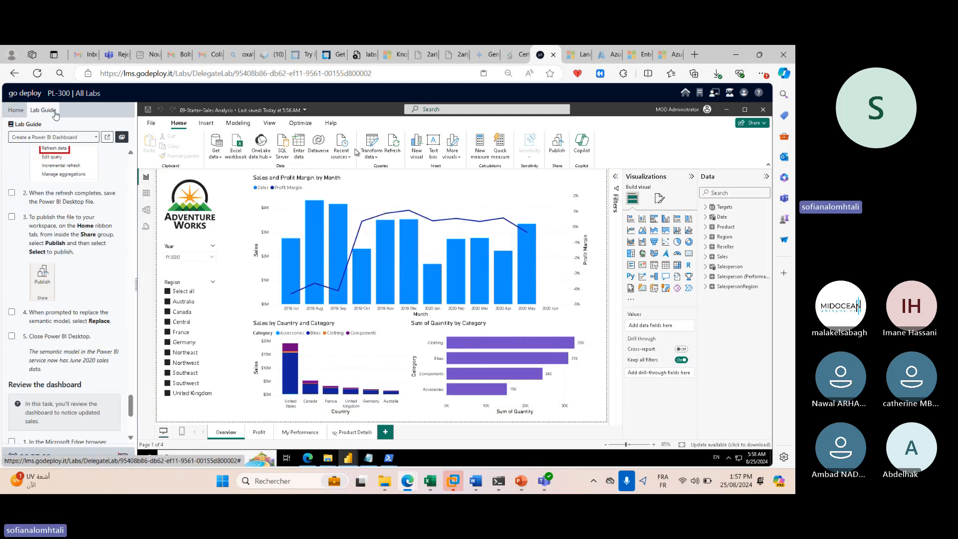
scroll(71, 264, down, 3)
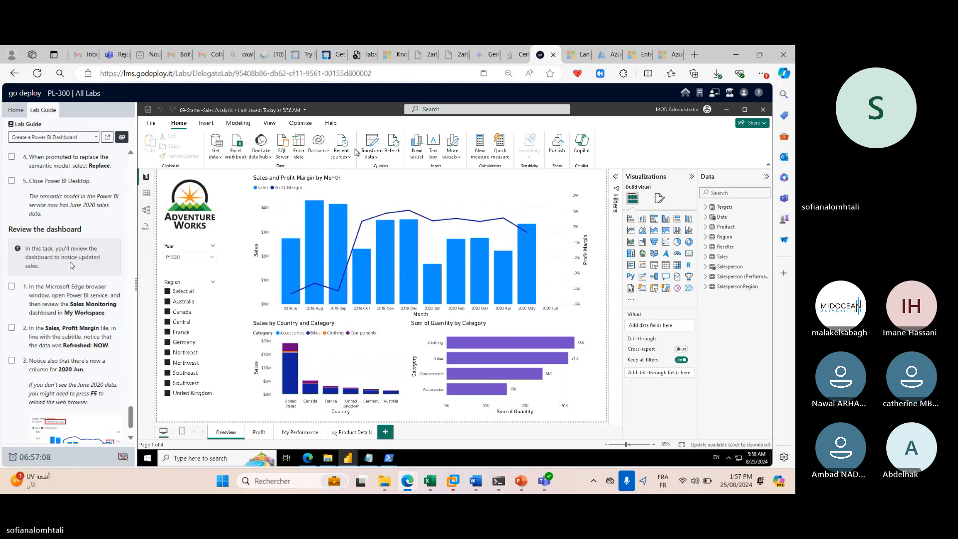
click(151, 124)
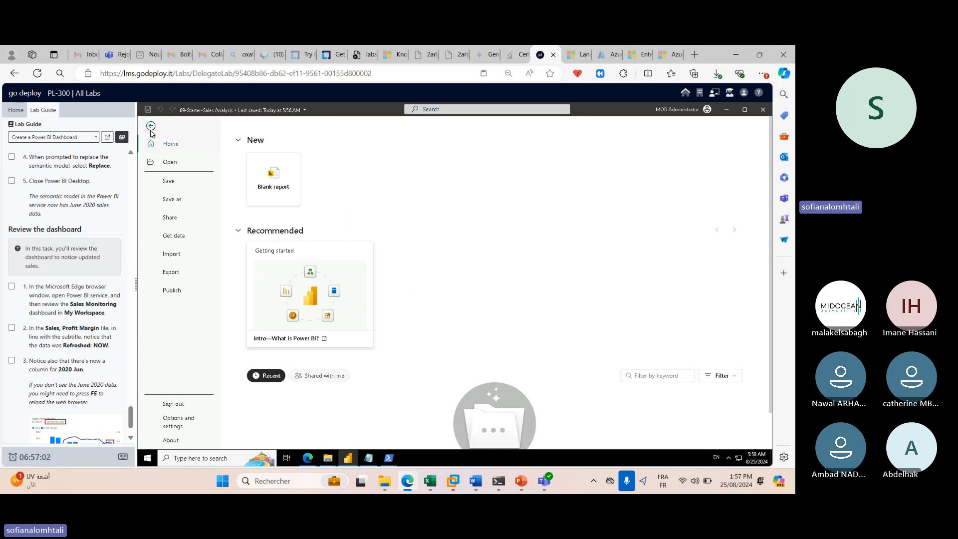
click(151, 128)
scroll(90, 242, down, 1)
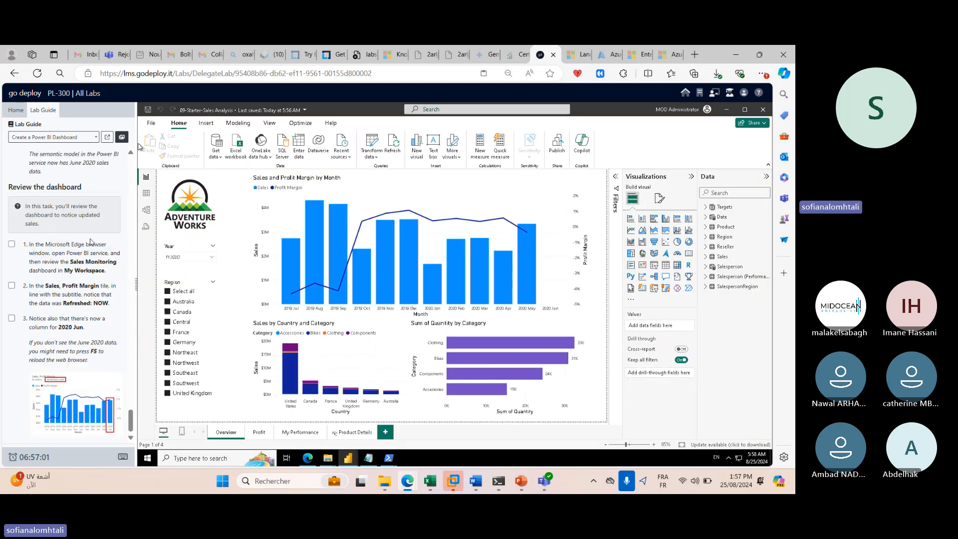
scroll(90, 242, up, 5)
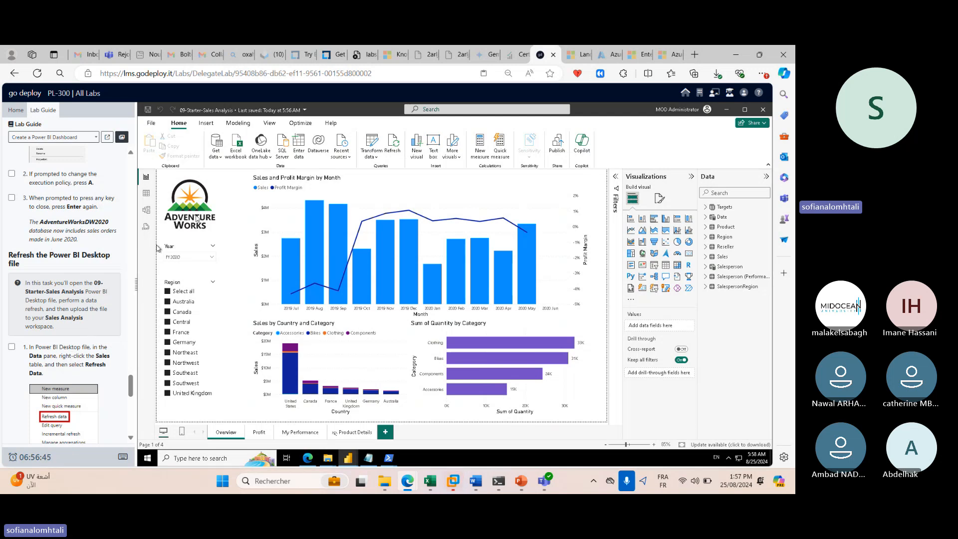
Browse the Insert, Home, View and Optimize ribbons and collapse the Data pane.
click(206, 123)
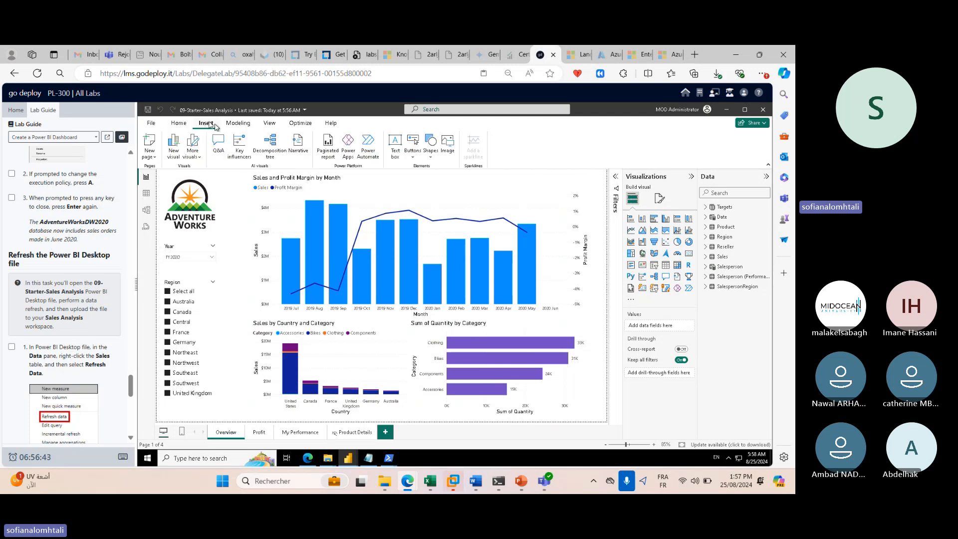
click(187, 127)
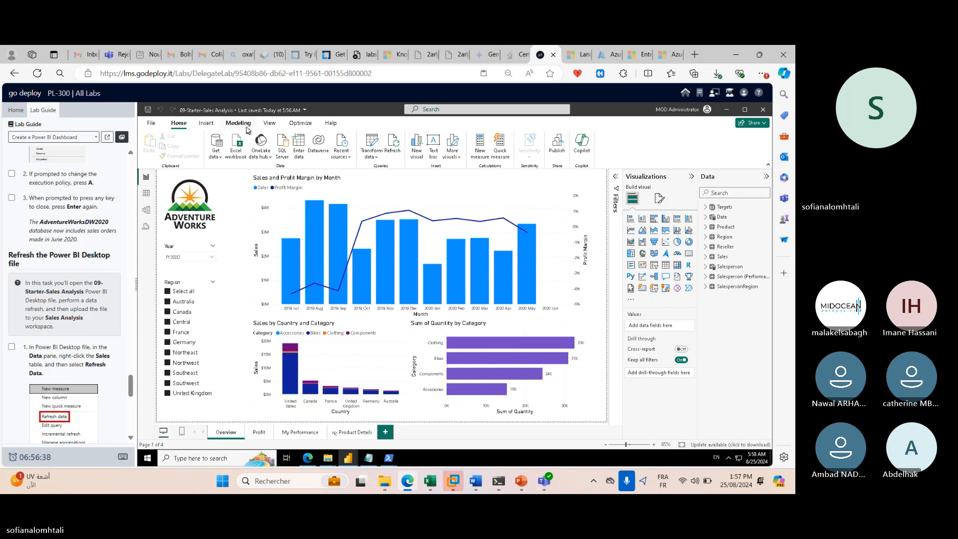
click(275, 126)
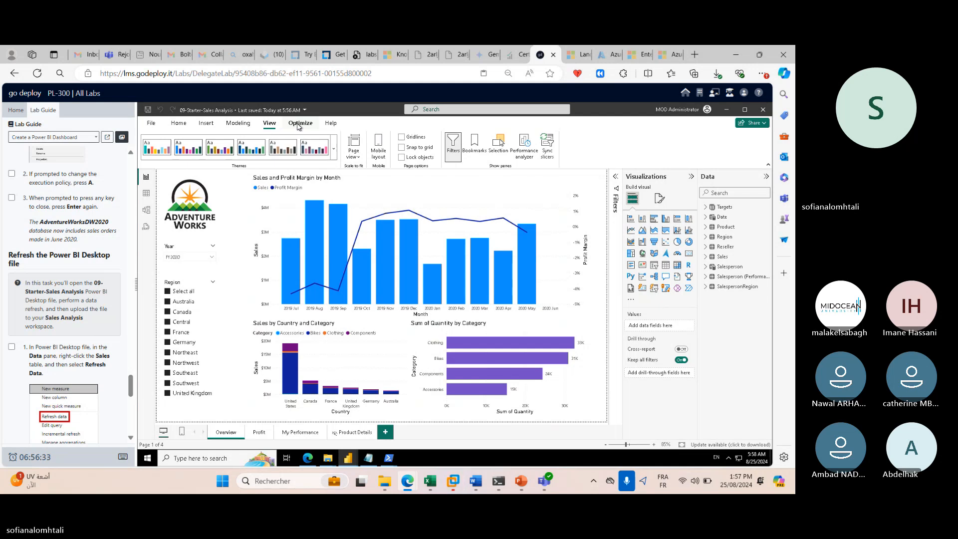
click(299, 125)
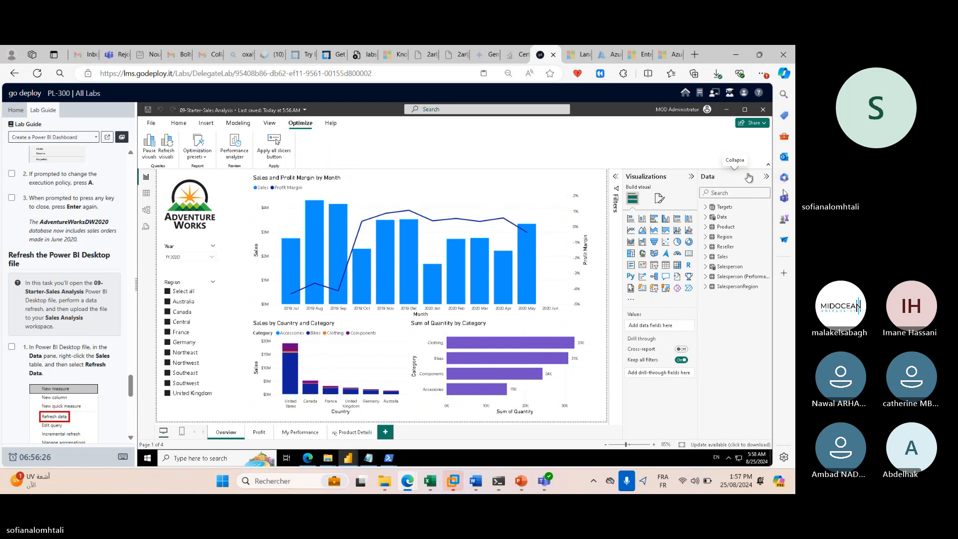
click(765, 176)
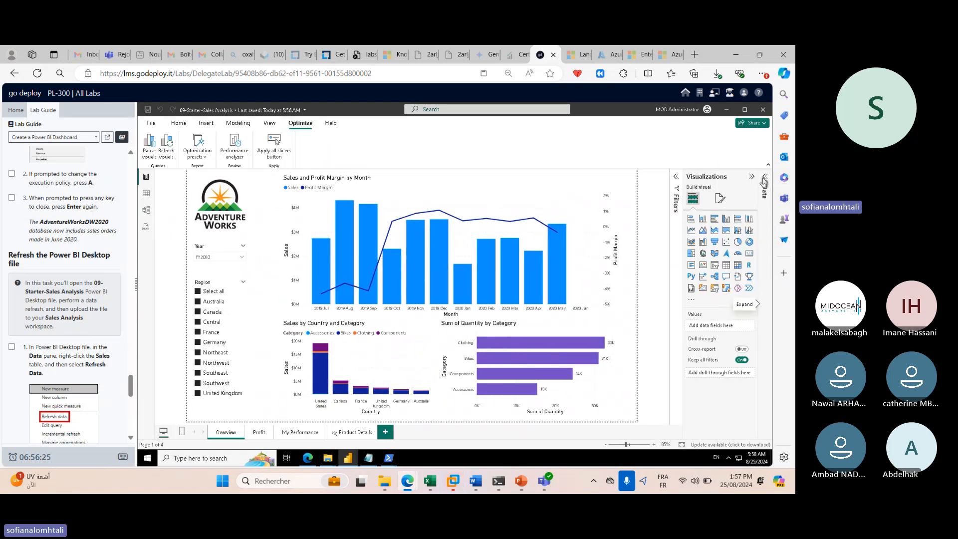
click(763, 182)
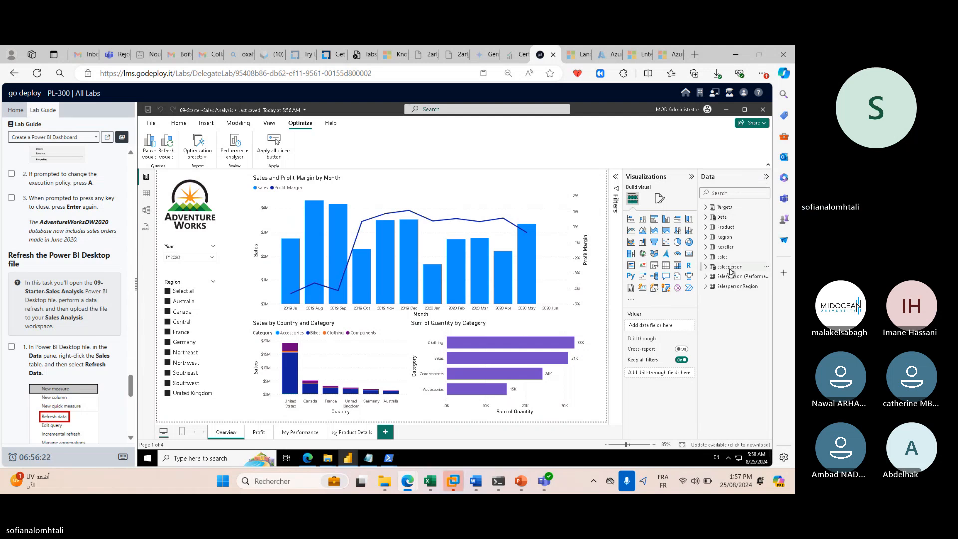
click(712, 180)
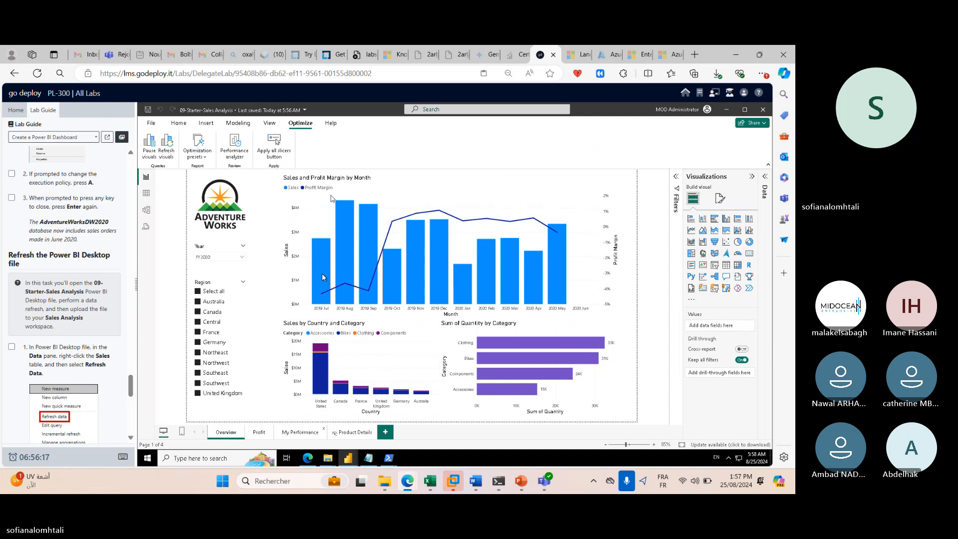
Look through the View, Modeling and Insert ribbons, ending back on Home.
click(271, 124)
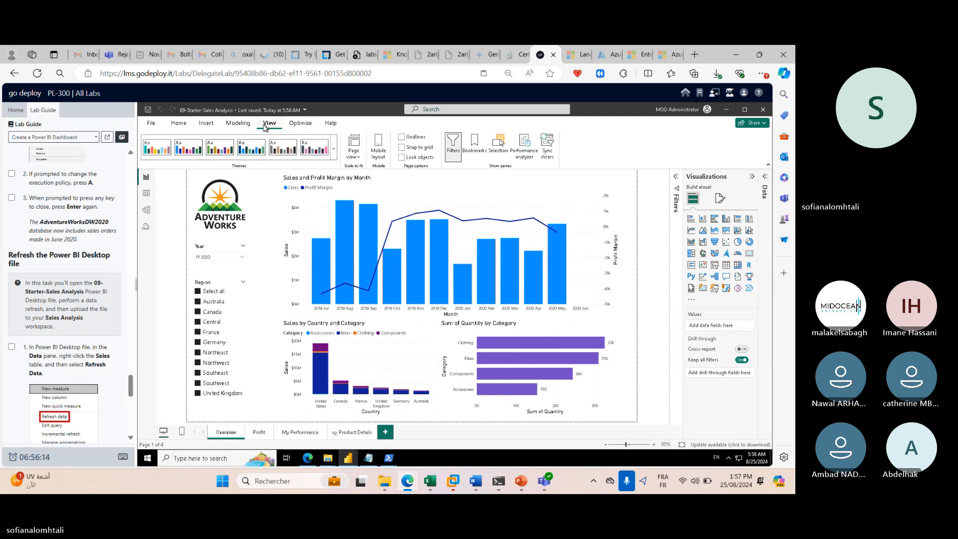
click(238, 124)
click(206, 123)
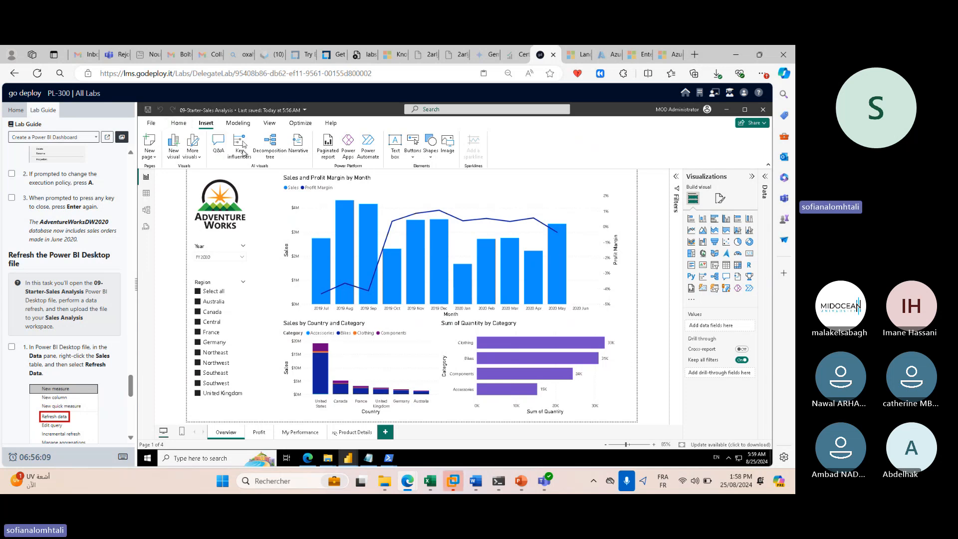
click(235, 124)
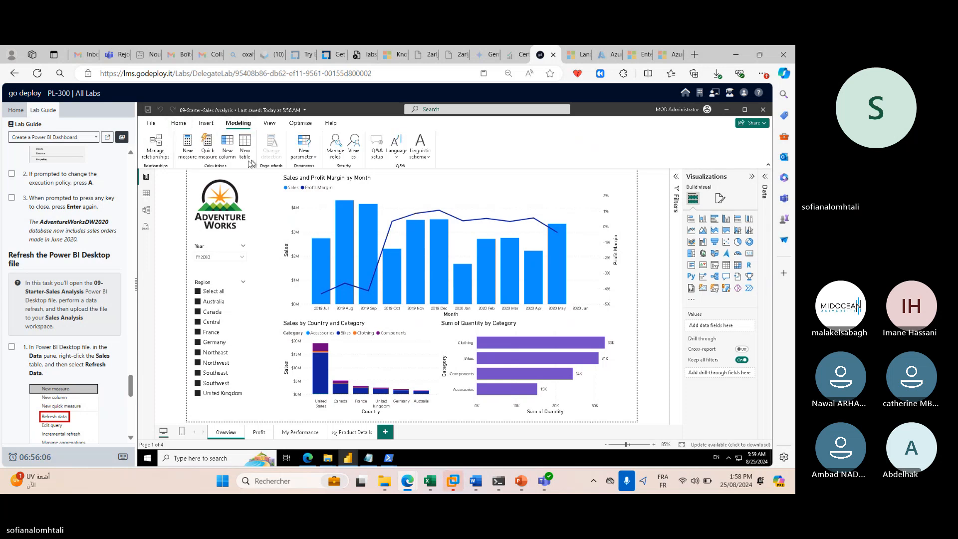
click(187, 126)
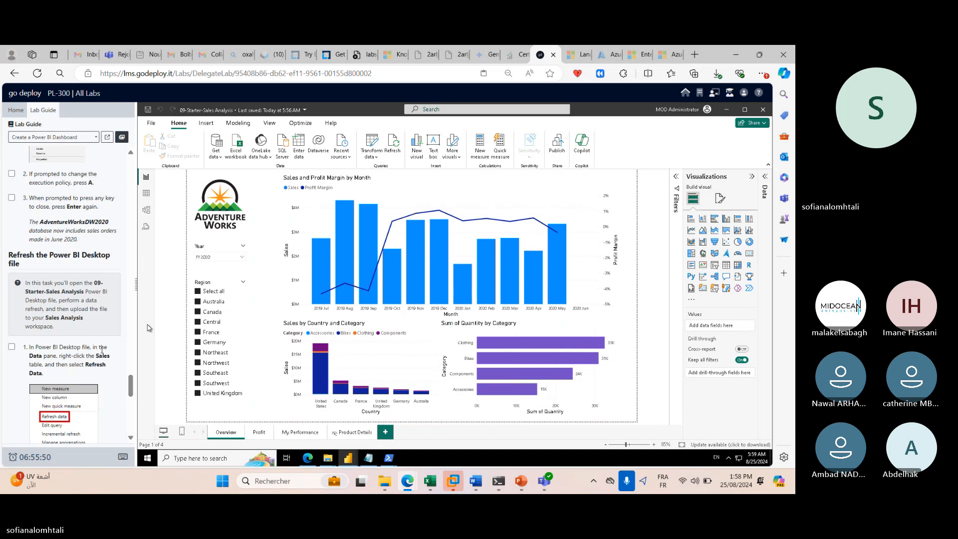
View the Date table's rows in Table view and refresh all model data from Home.
click(146, 197)
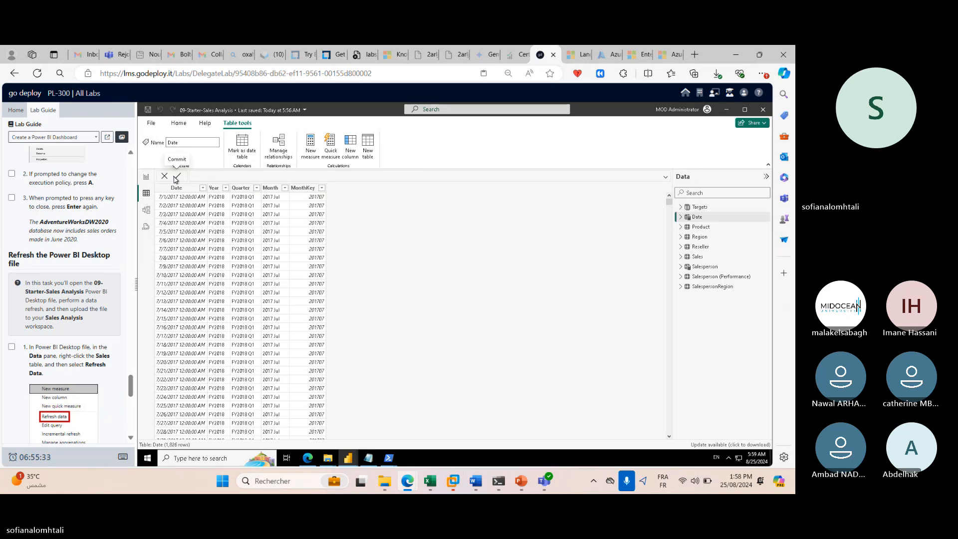
click(180, 128)
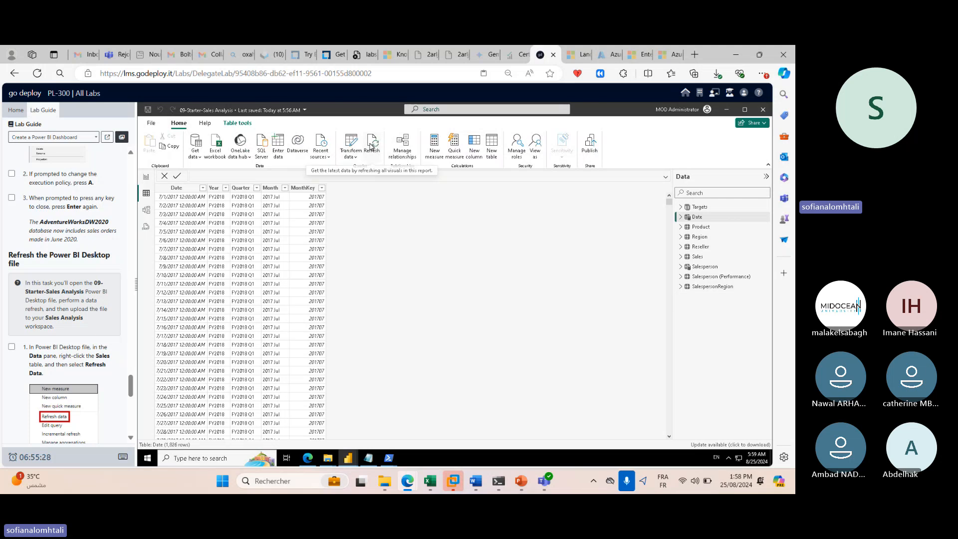
click(372, 147)
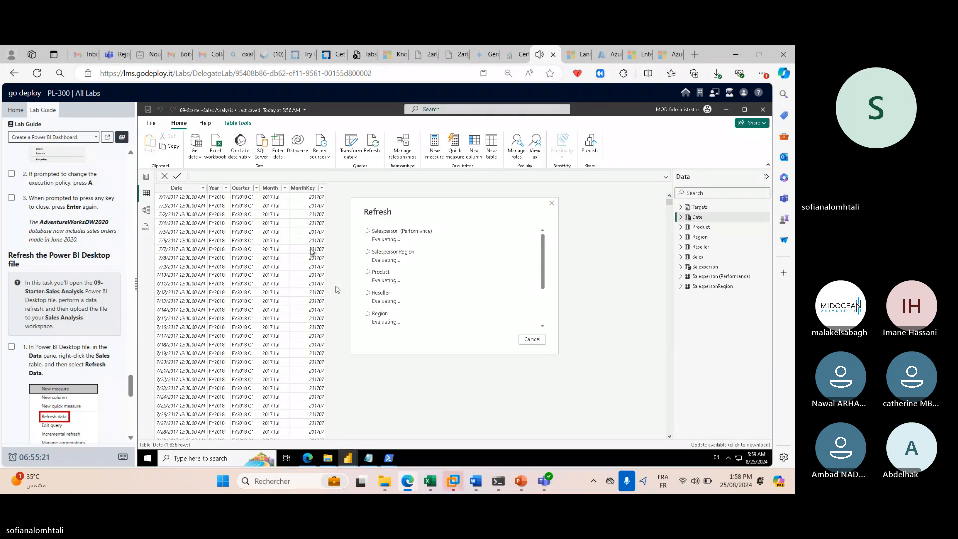
Grant Anonymous web access at the top-level URL and connect so the refresh continues.
click(349, 458)
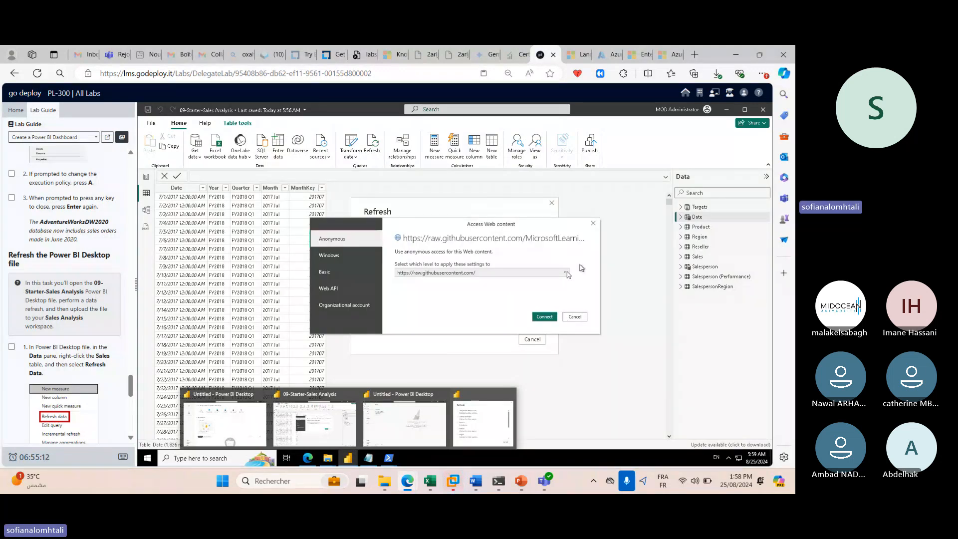
click(565, 273)
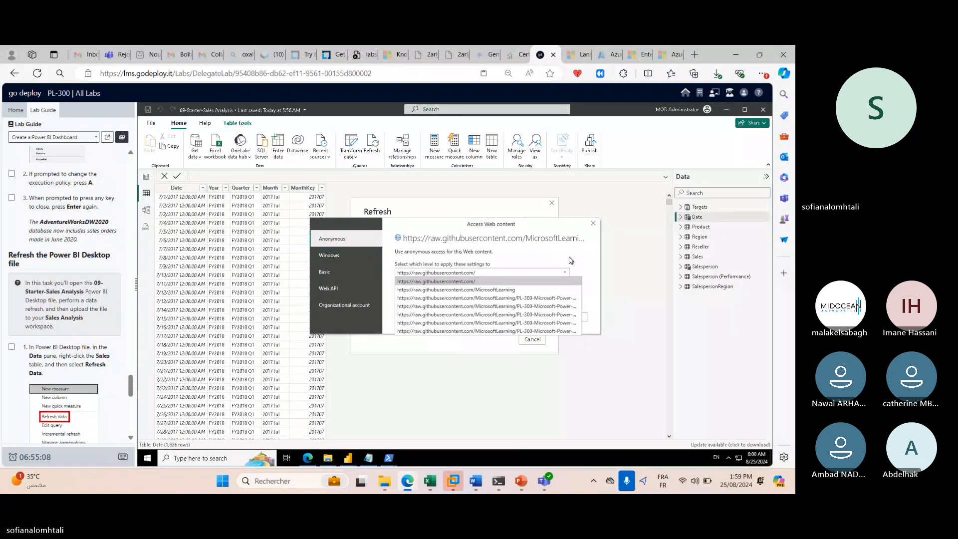
click(571, 260)
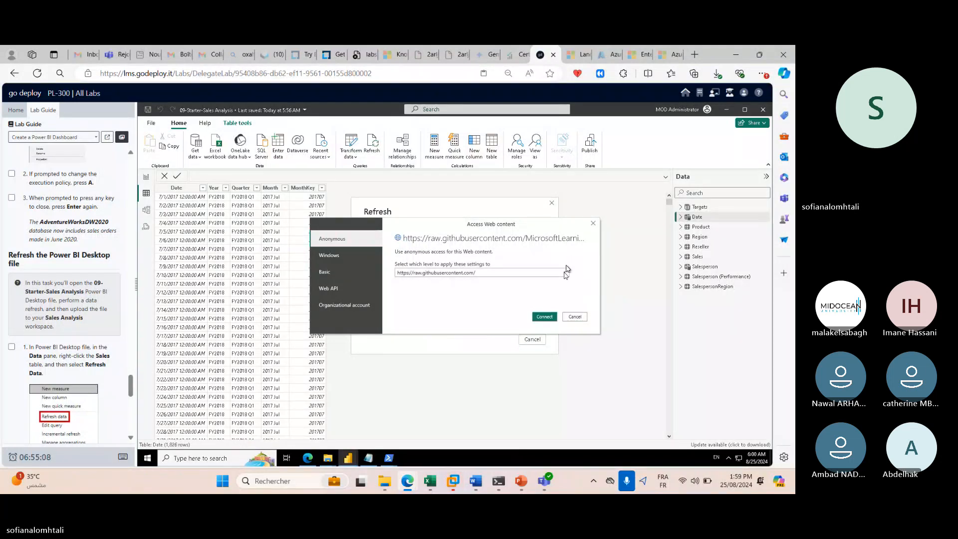
click(549, 317)
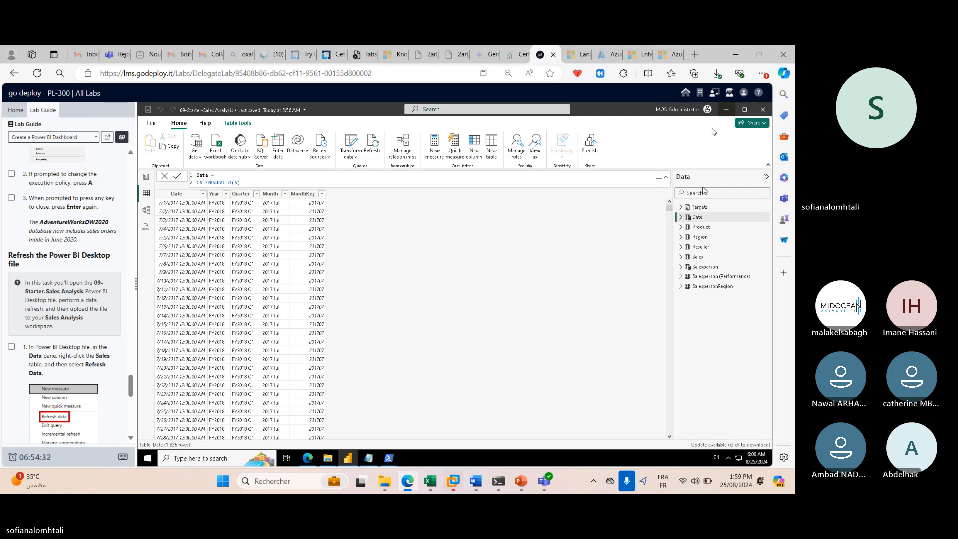
Bring the Sales Analysis report back to Report view to see the June 2020 data.
click(726, 109)
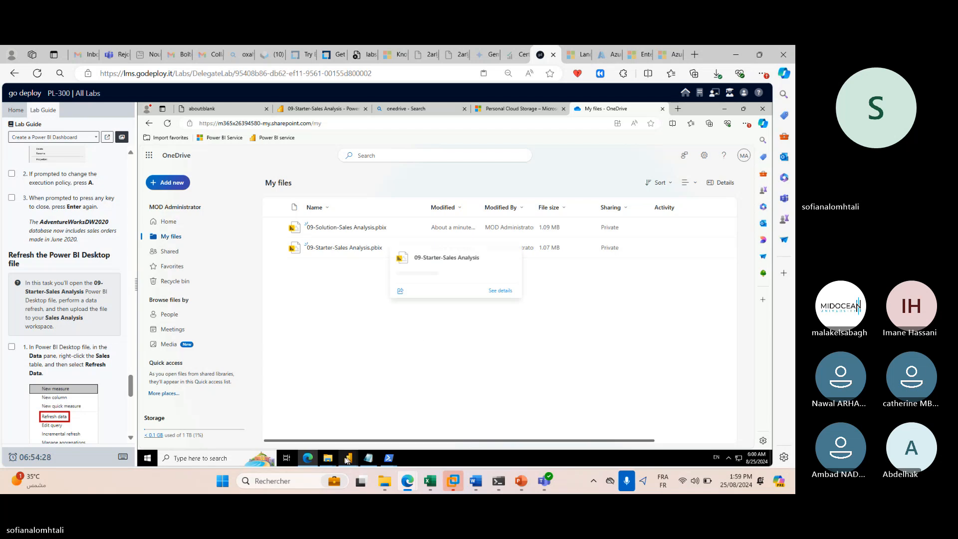
mouse_move(348, 460)
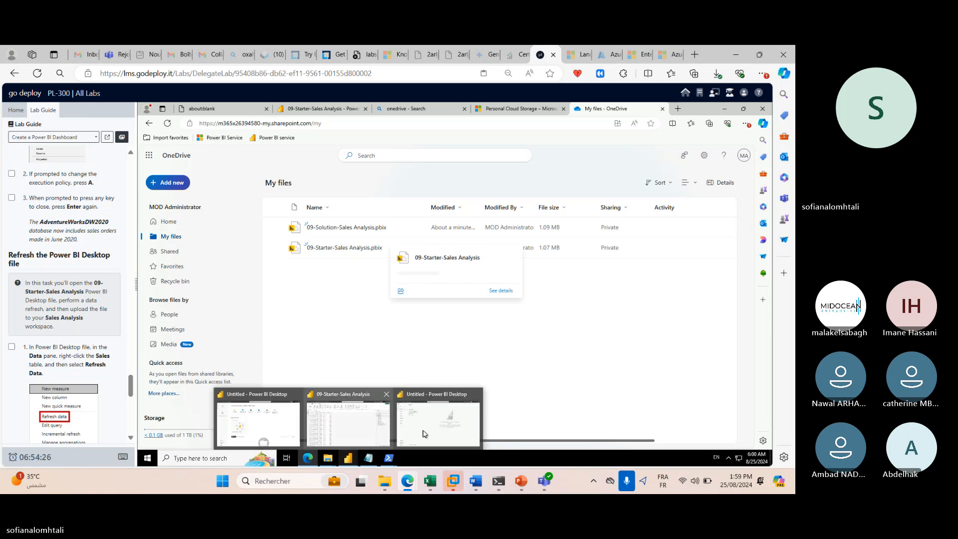
click(351, 425)
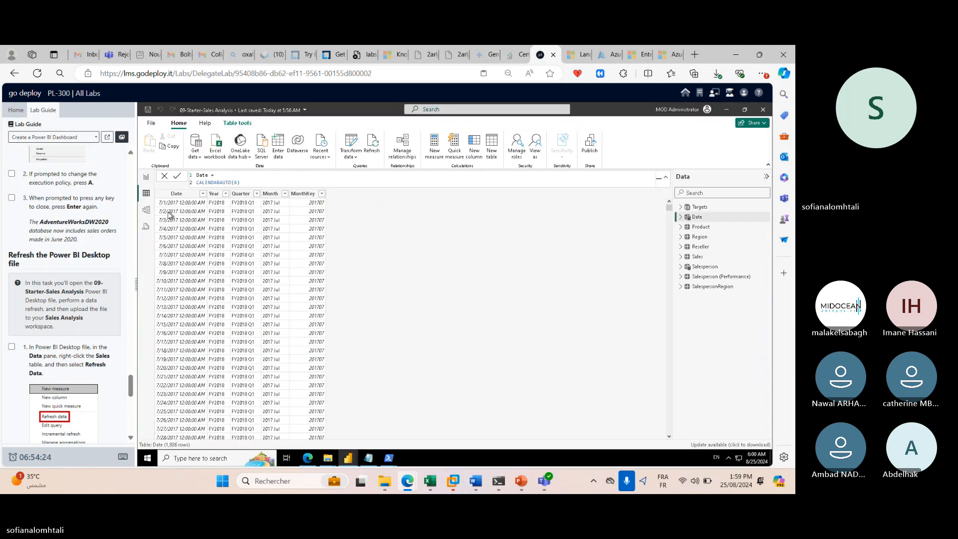
click(146, 176)
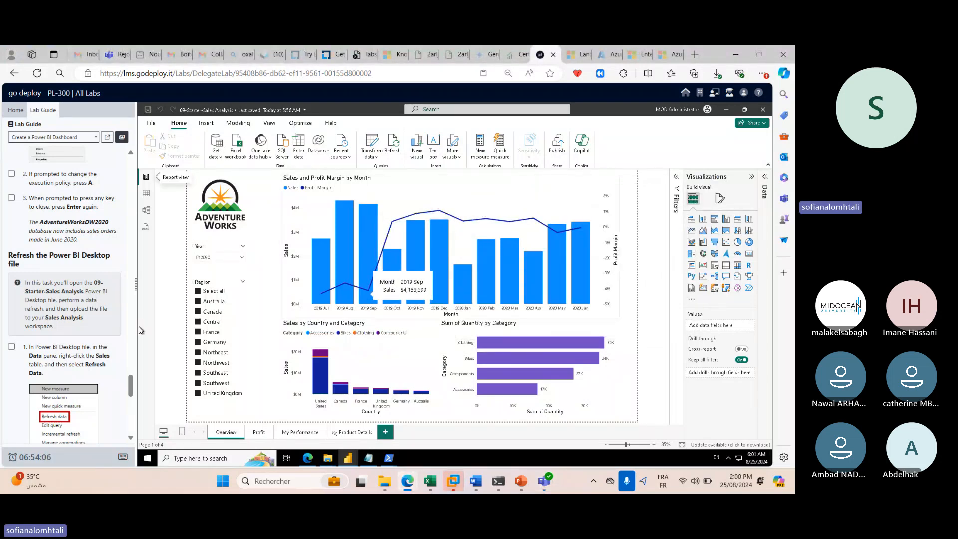
Save the refreshed report through Publish, choosing Upload later for the OneDrive upload.
scroll(115, 299, down, 3)
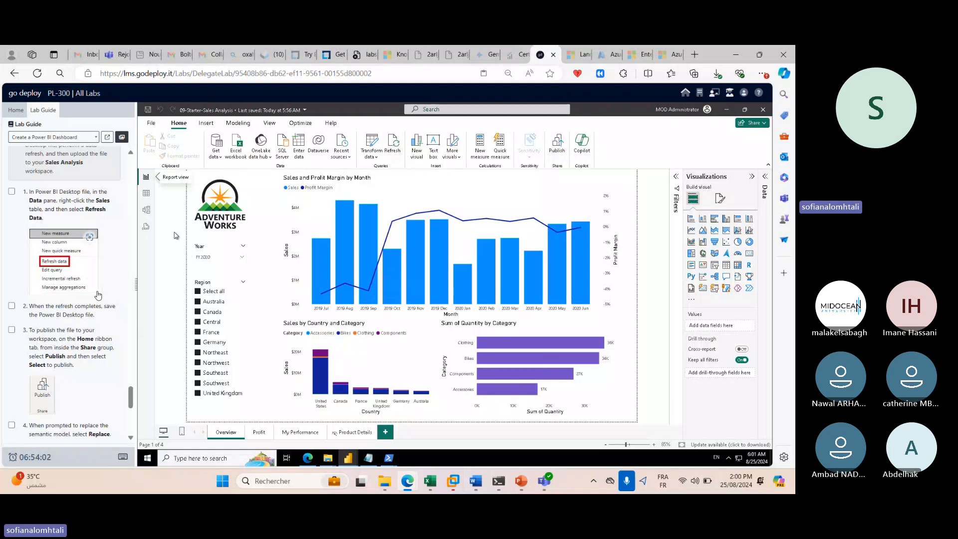
scroll(97, 286, down, 3)
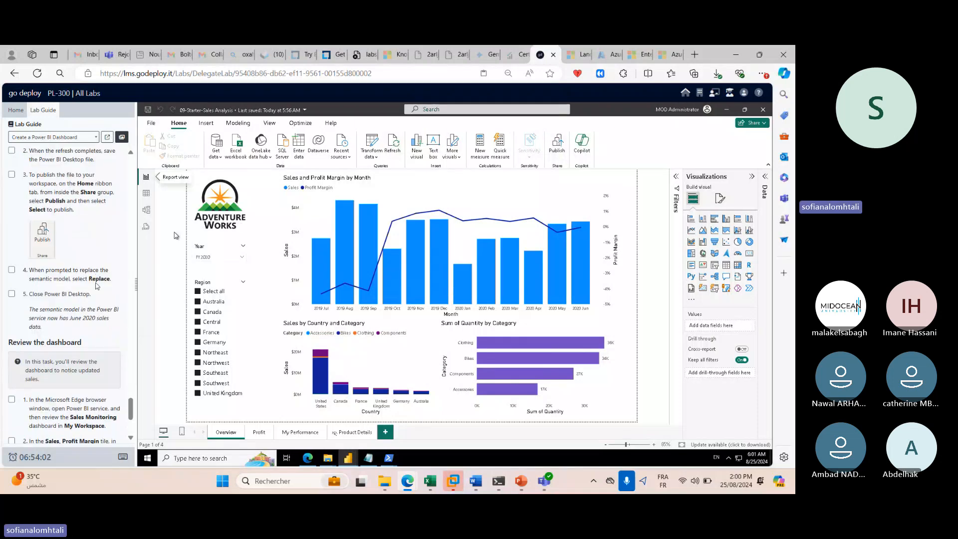
click(562, 152)
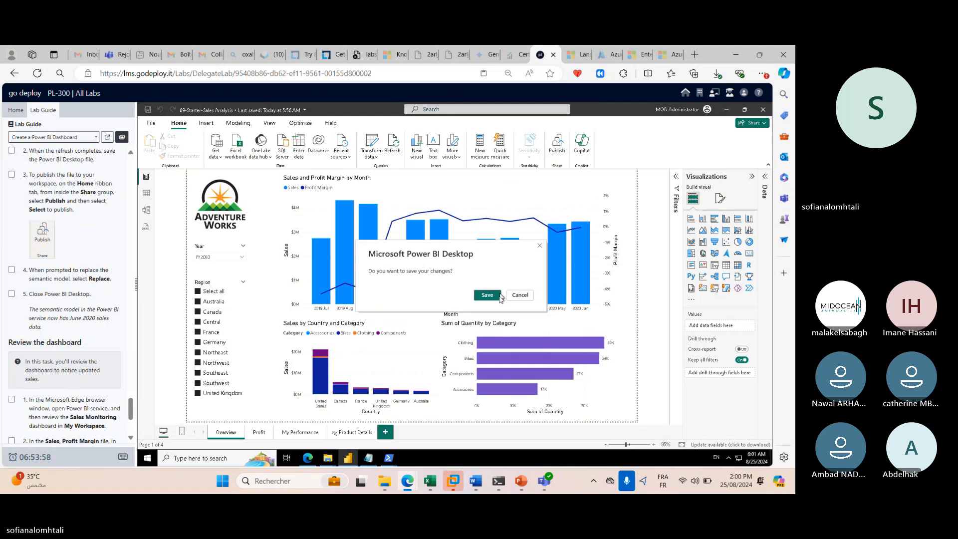
click(498, 297)
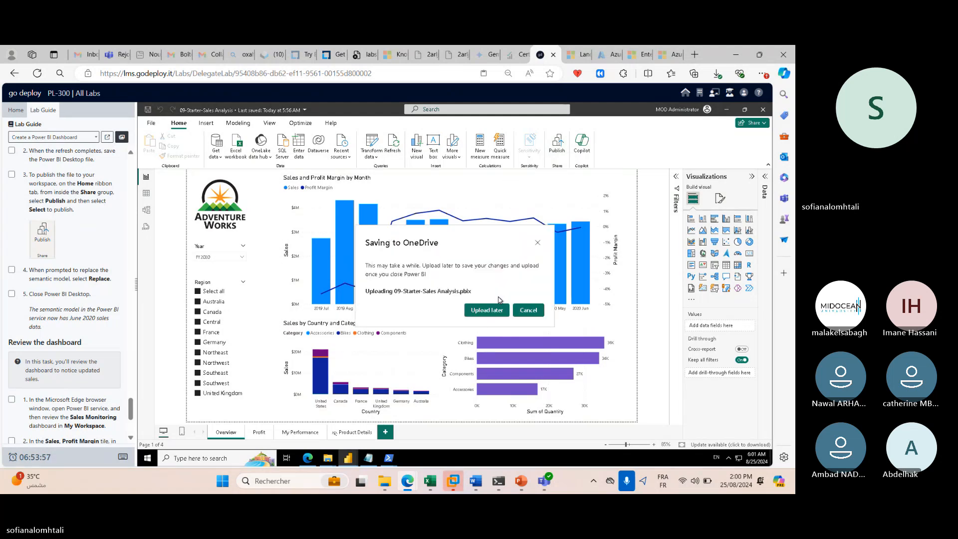
click(487, 311)
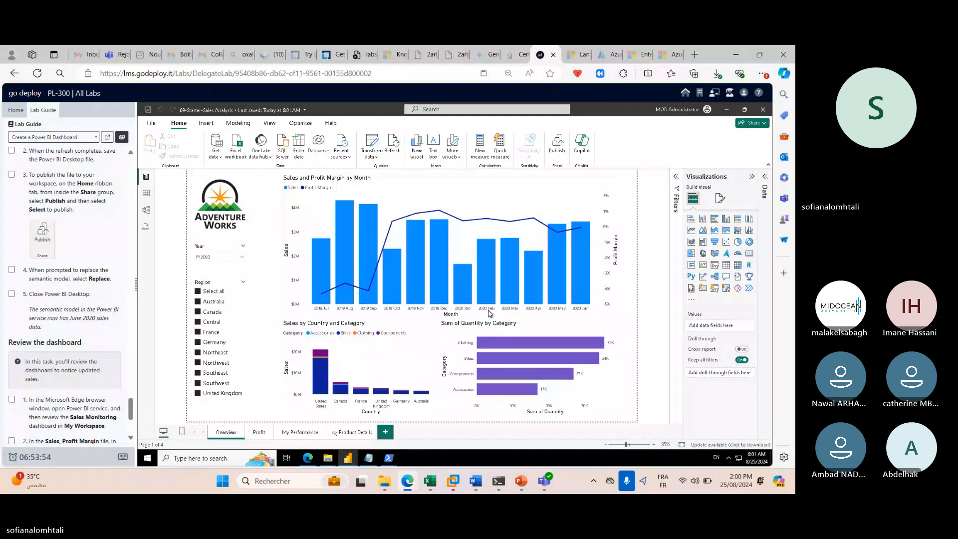